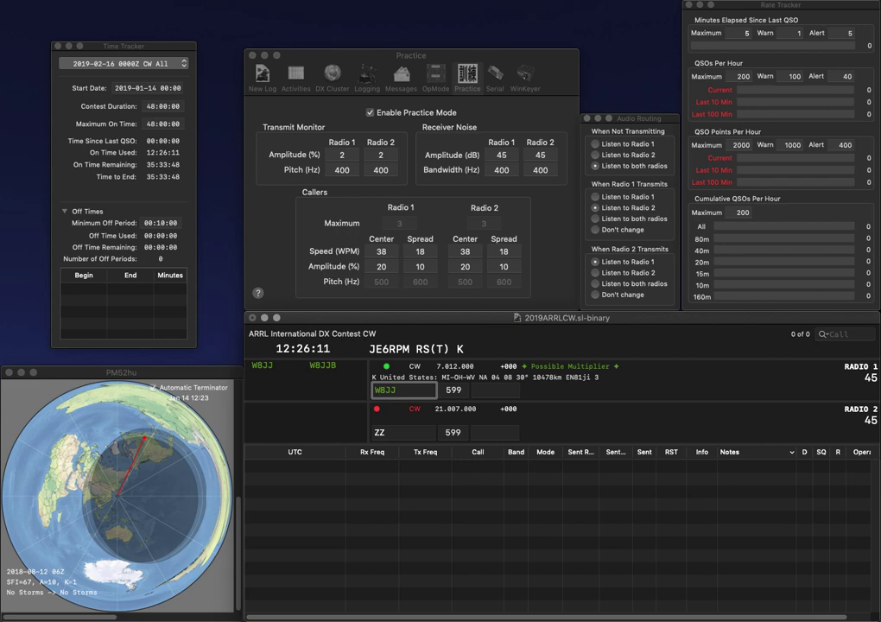
pyautogui.write('W7')
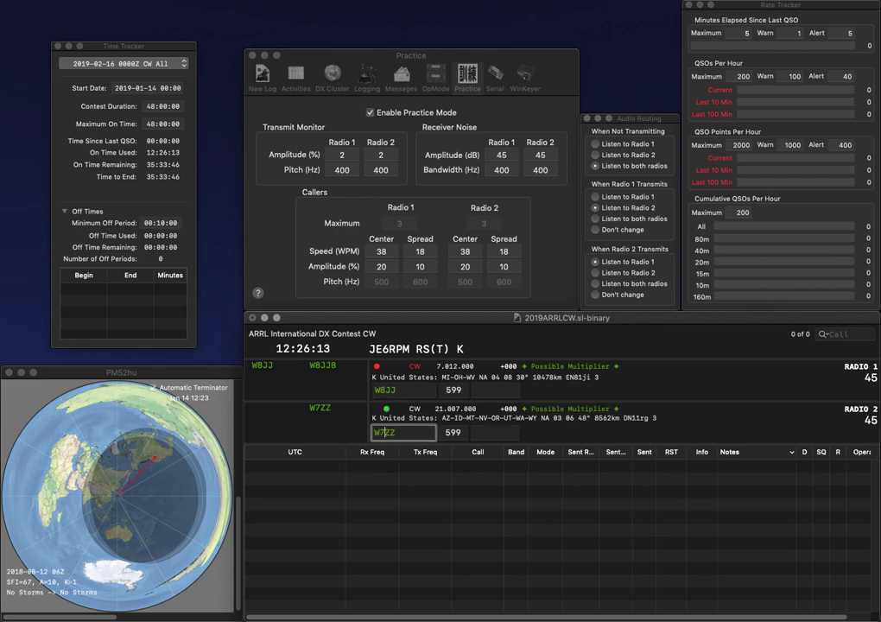
pyautogui.press('Return')
pyautogui.press('Up')
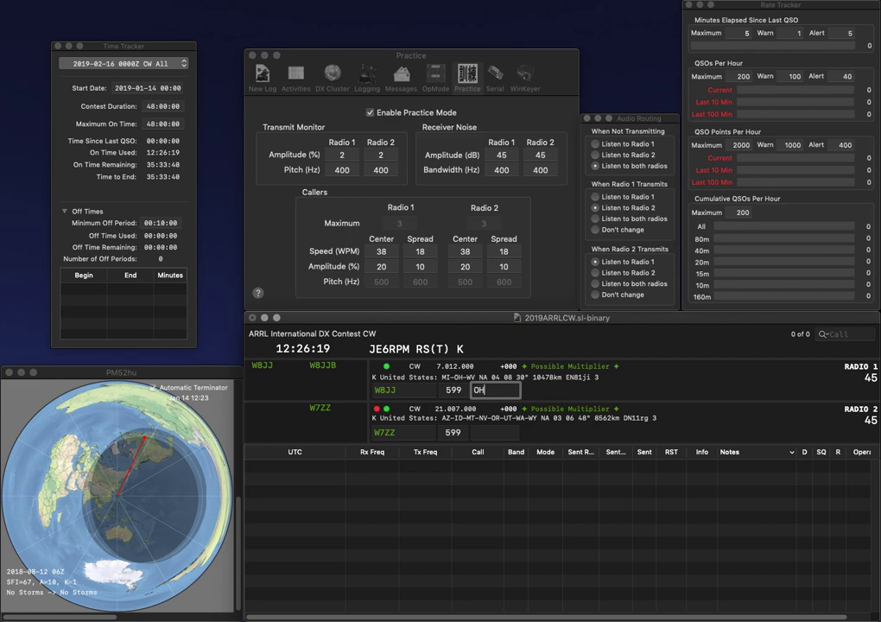
pyautogui.press('Return')
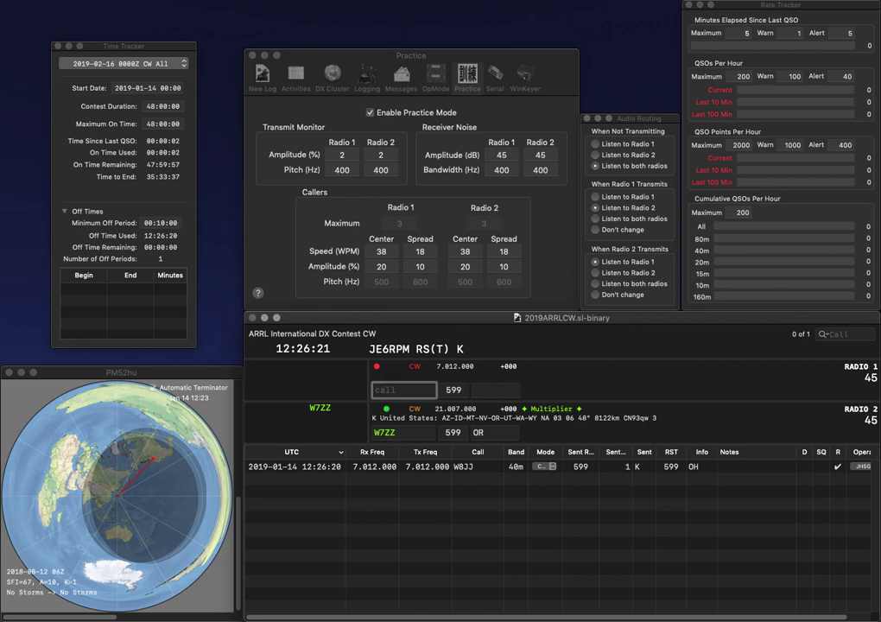
pyautogui.press('BackSpace')
pyautogui.write('K8ISS')
pyautogui.press('Return')
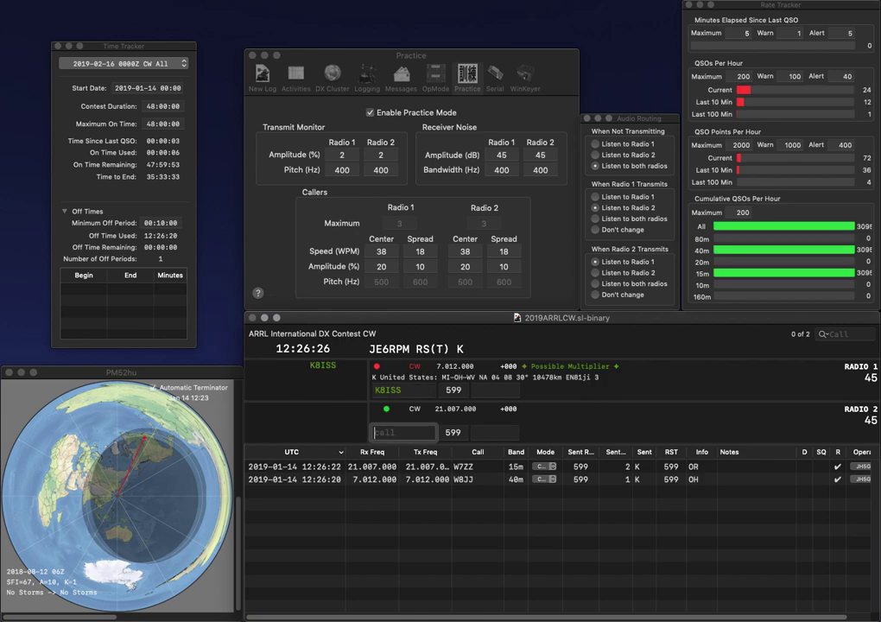
pyautogui.write('BAE')
pyautogui.write('B')
pyautogui.press('BackSpace')
pyautogui.write('VE4')
pyautogui.press('Return')
pyautogui.press('space')
pyautogui.write('OH')
pyautogui.press('\\')
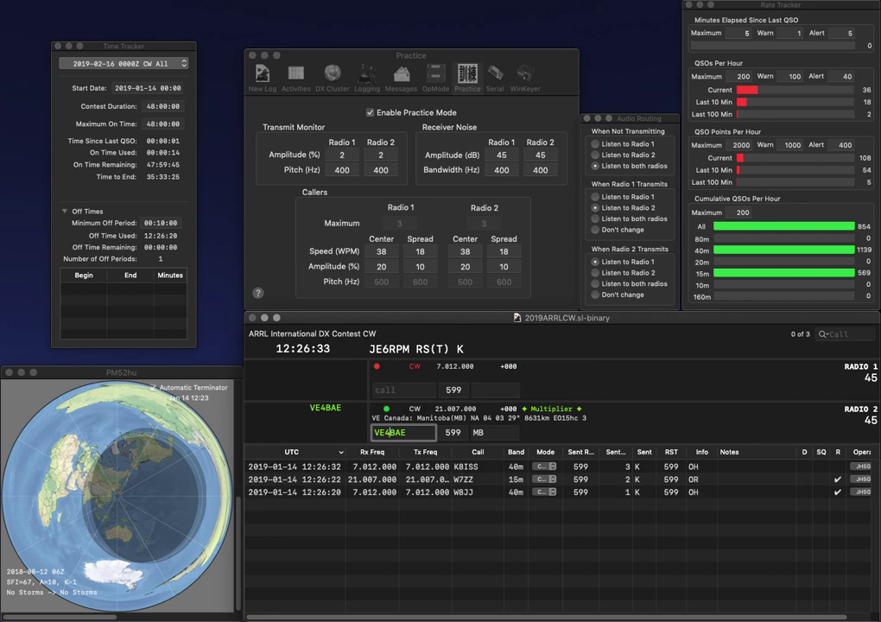
pyautogui.write('K9ZX')
pyautogui.press('Return')
# Answer K9NB on Radio 2 and log K9ZX with exchange IL on Radio 1.
pyautogui.write('K9NB')
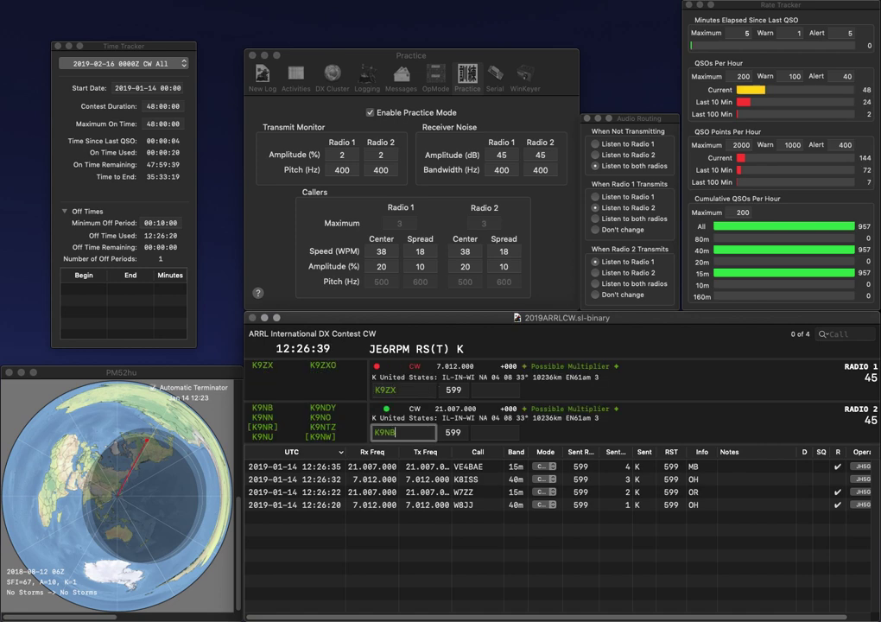
pyautogui.press('Return')
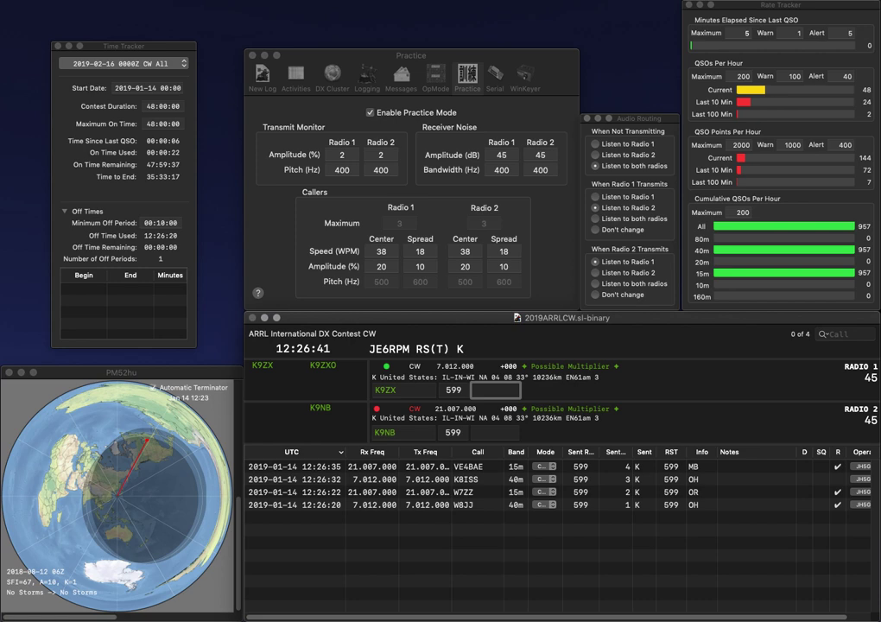
pyautogui.write('IL')
pyautogui.press('Return')
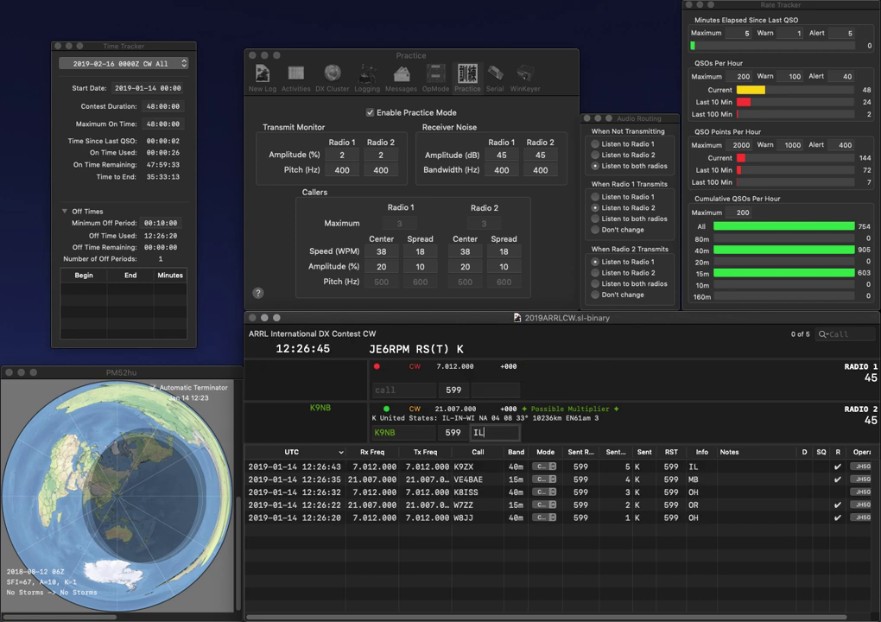
pyautogui.press('Return')
pyautogui.write('K1WY')
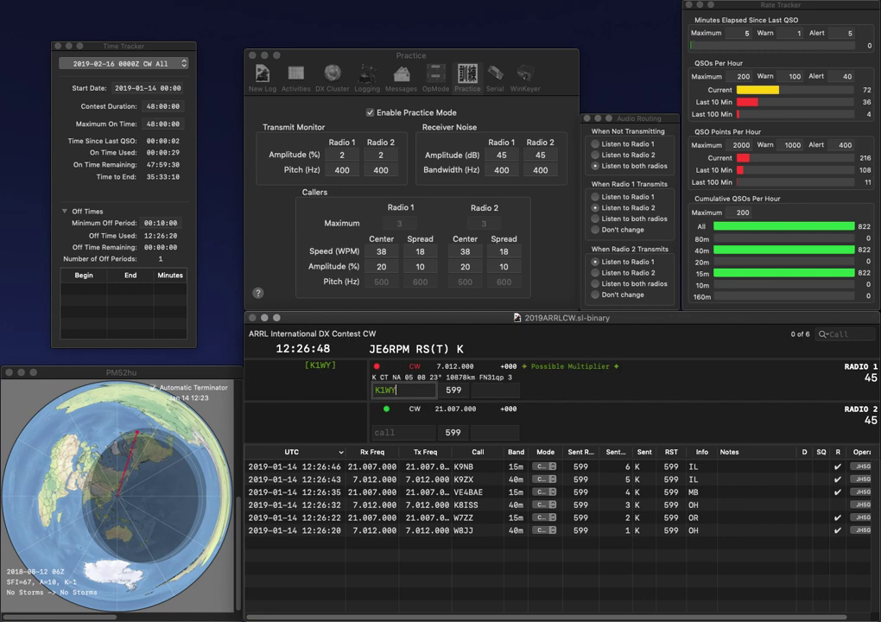
pyautogui.press('Return')
pyautogui.write('N3DUE')
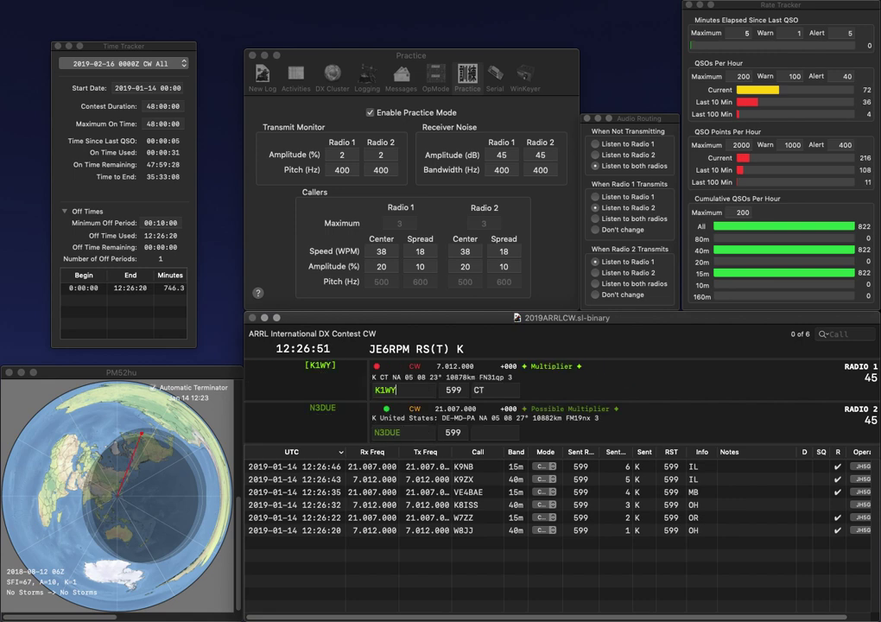
pyautogui.press('Return')
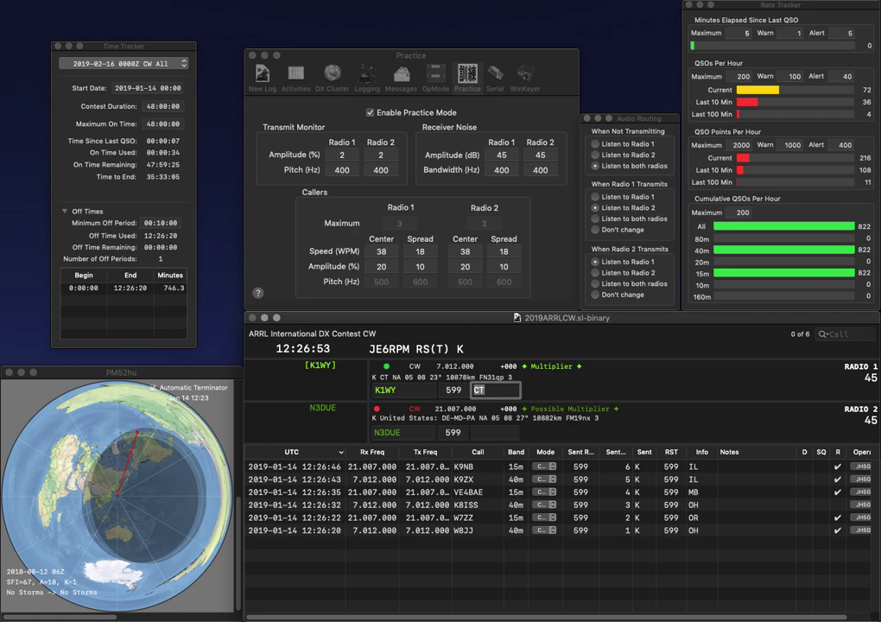
pyautogui.press('Return')
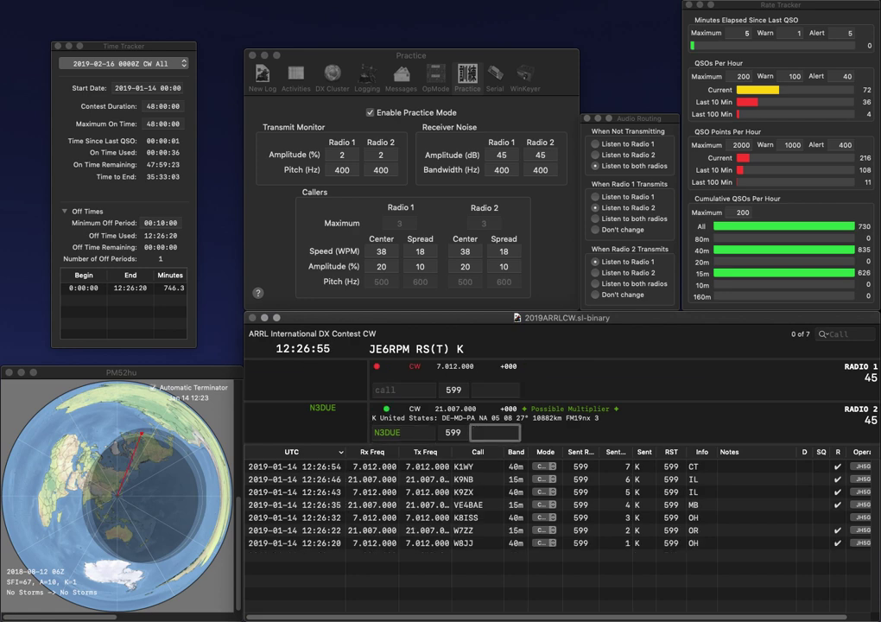
# Log N3DUE with exchange PA on Radio 2 and answer K5XK on Radio 1.
pyautogui.write('PA')
pyautogui.press('Return')
pyautogui.write('N')
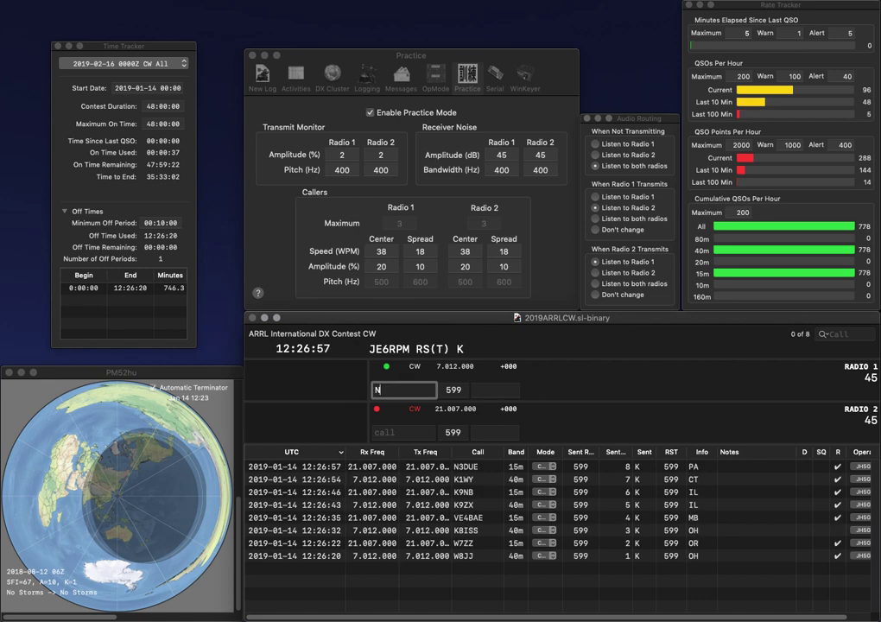
pyautogui.write('XK')
pyautogui.press('Return')
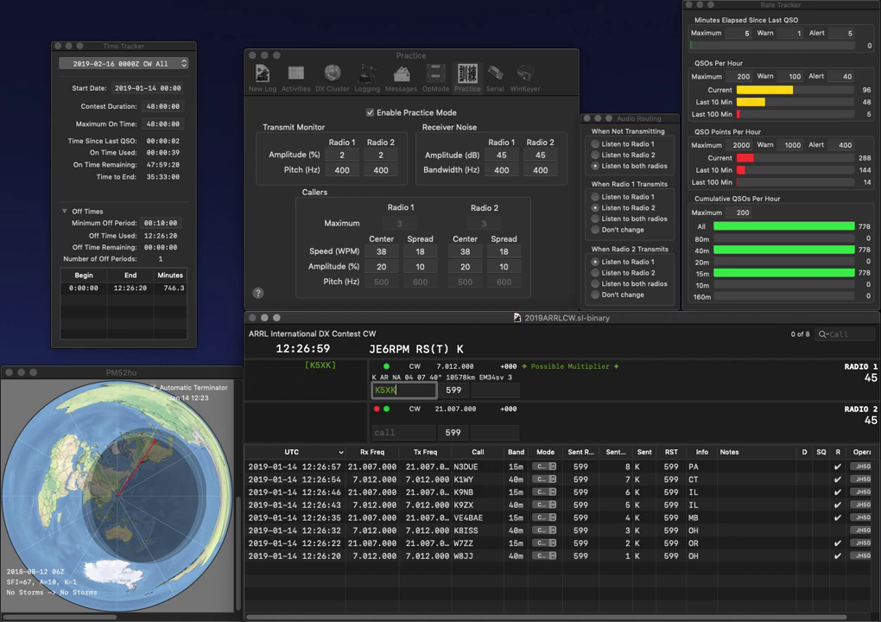
# Answer AE2JL on Radio 2 and log K5XK with the prefilled exchange AR on Radio 1.
pyautogui.write('AE2')
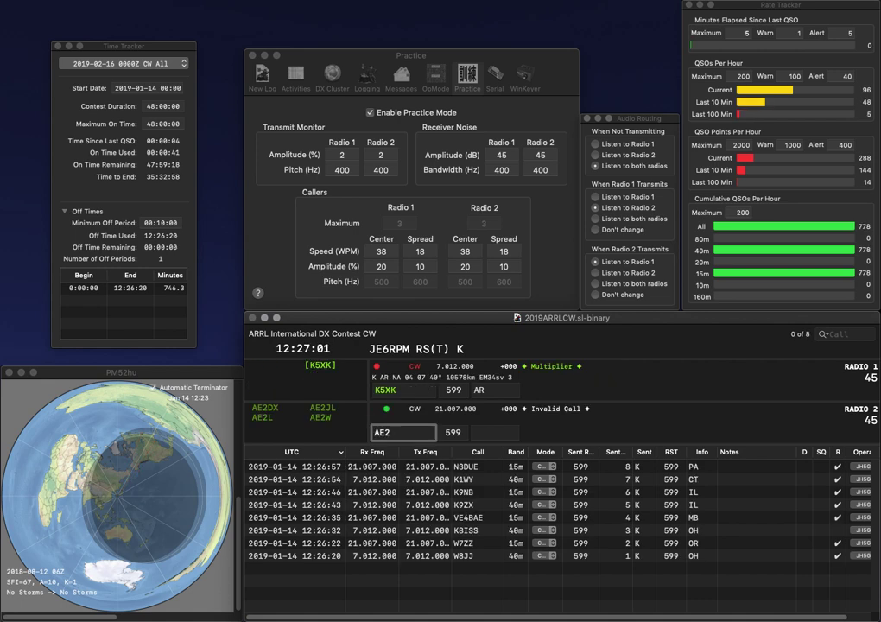
pyautogui.write('JL')
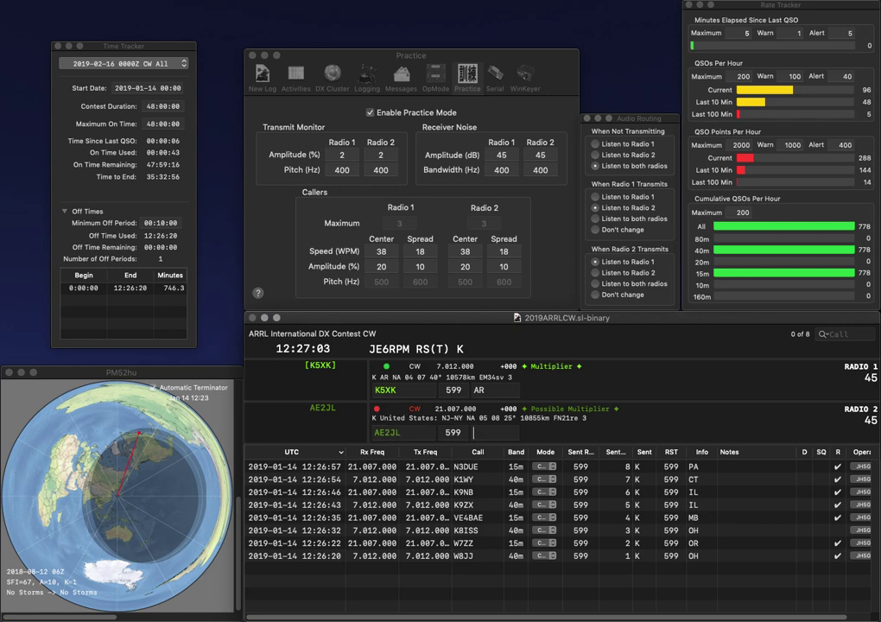
pyautogui.press('Return')
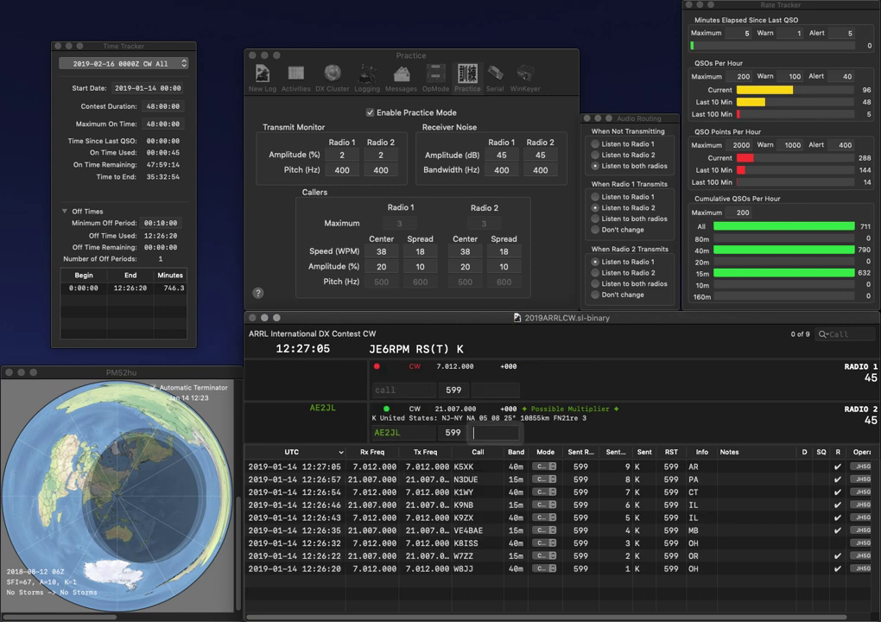
pyautogui.write('N')
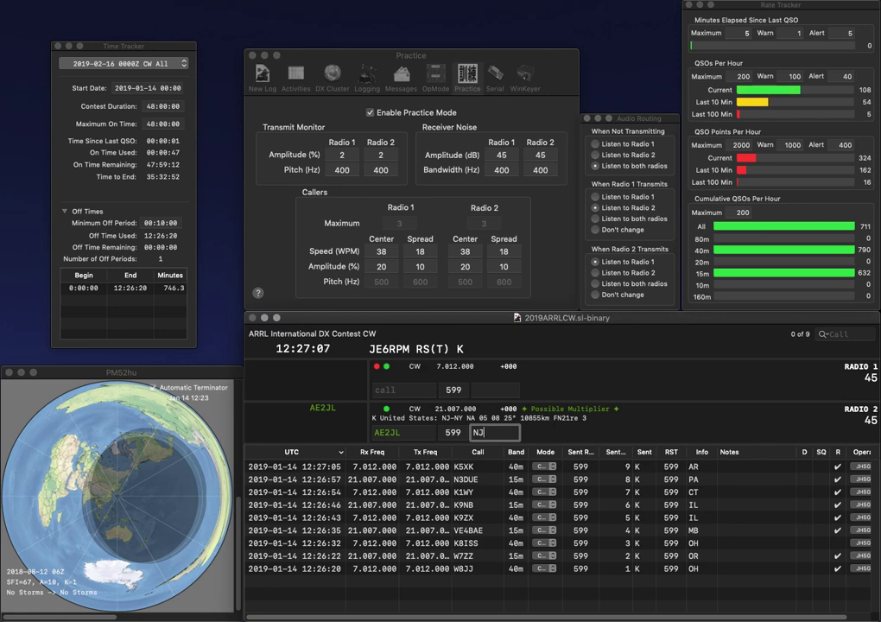
pyautogui.write('J')
pyautogui.press('Return')
pyautogui.write('N1CEW')
pyautogui.press('Return')
pyautogui.write('K8CQ')
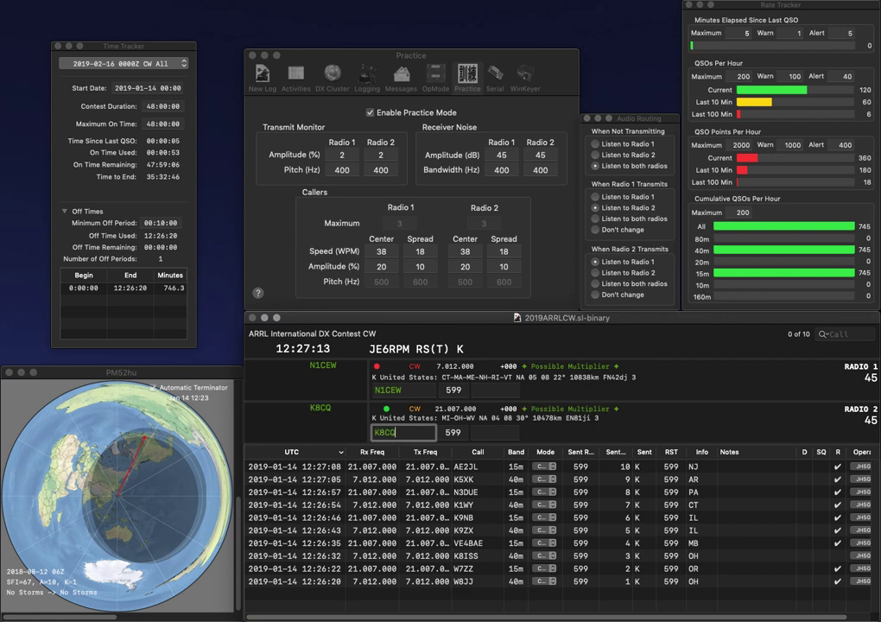
pyautogui.press('Return')
pyautogui.write('NH')
pyautogui.press('Return')
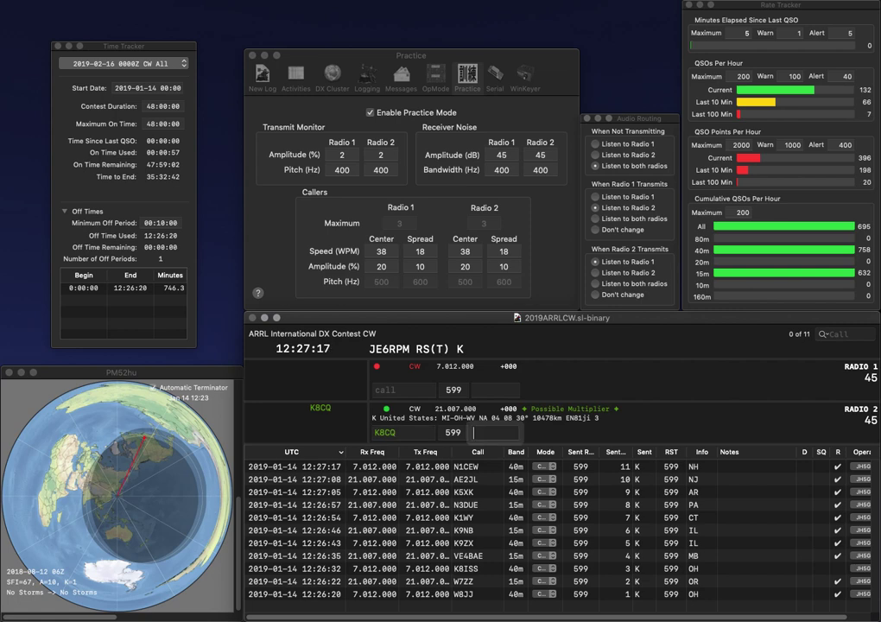
# Log K8CQ with exchange WV on Radio 2 and answer AE5MI on Radio 1.
pyautogui.write('WV')
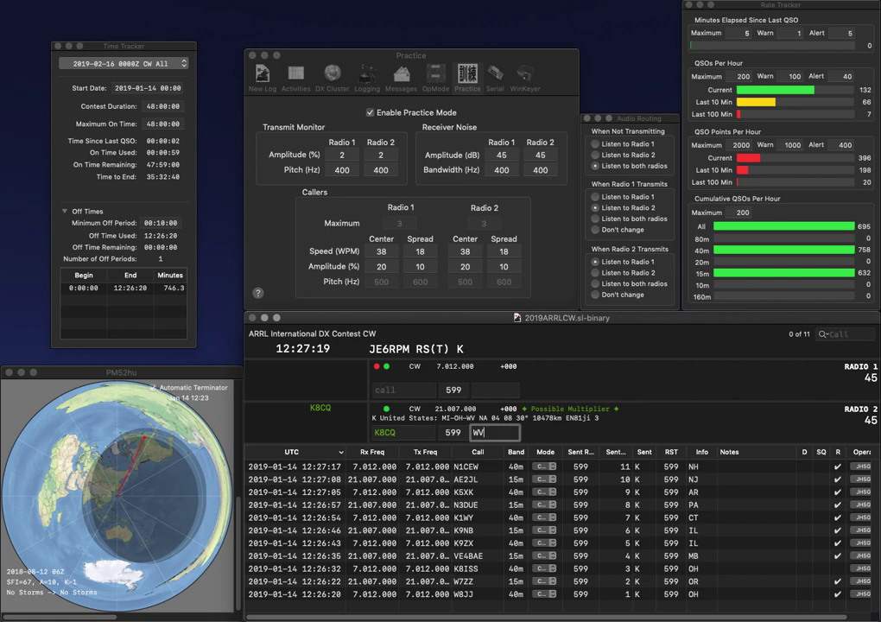
pyautogui.press('Return')
pyautogui.write('AE5MI')
pyautogui.press('Return')
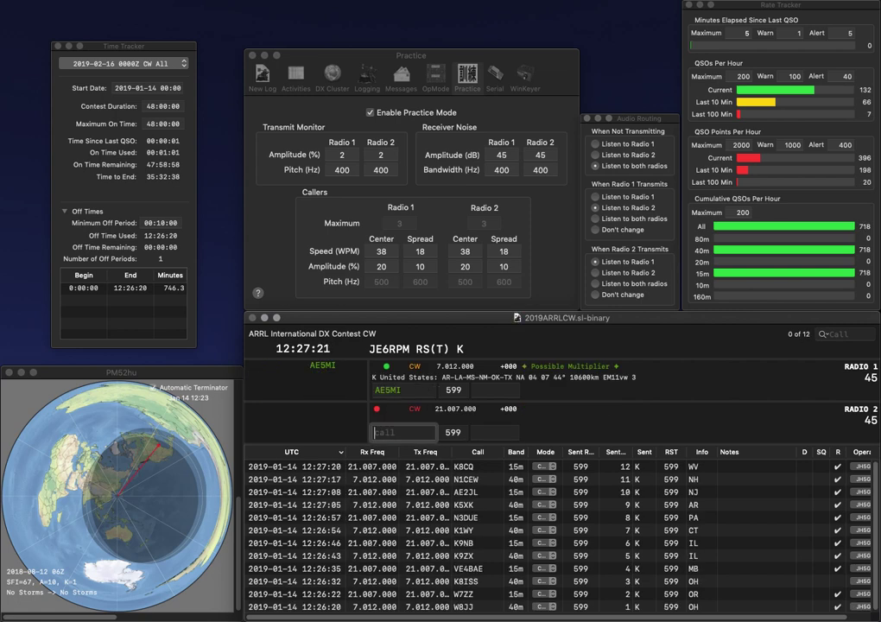
pyautogui.write('KE')
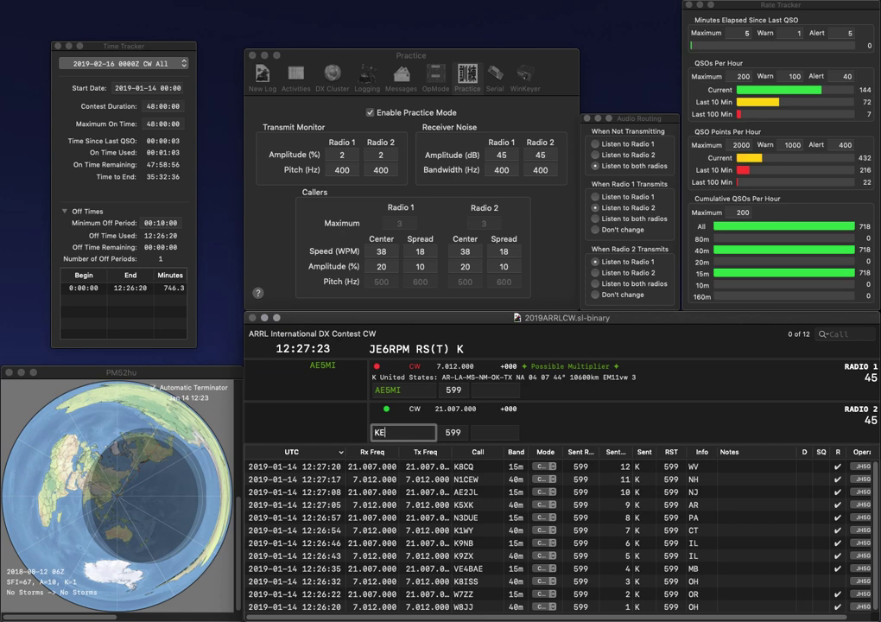
pyautogui.write('3TEJ')
pyautogui.press('Return')
pyautogui.write('NM')
pyautogui.press('Return')
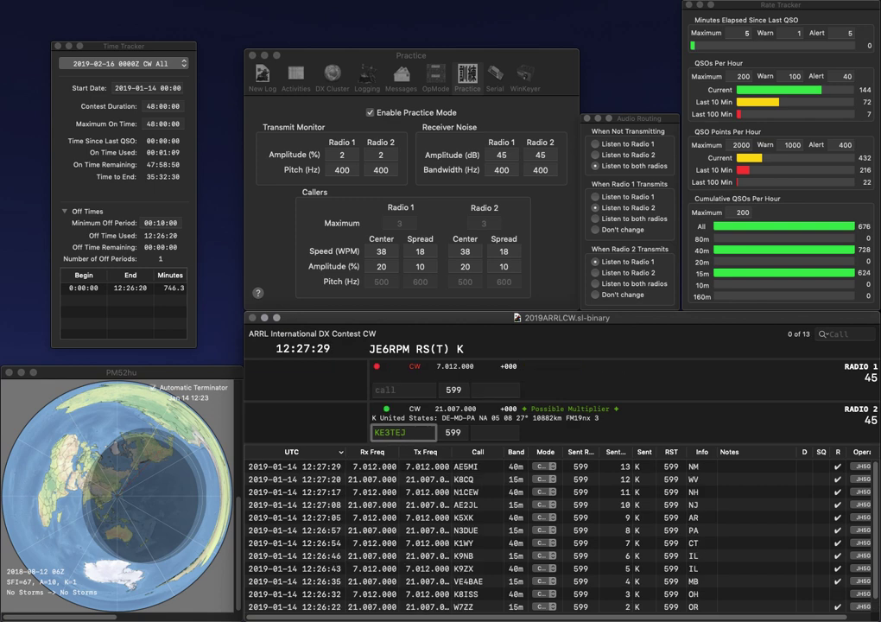
pyautogui.write('V')
pyautogui.press('super+Right')
pyautogui.press('Left')
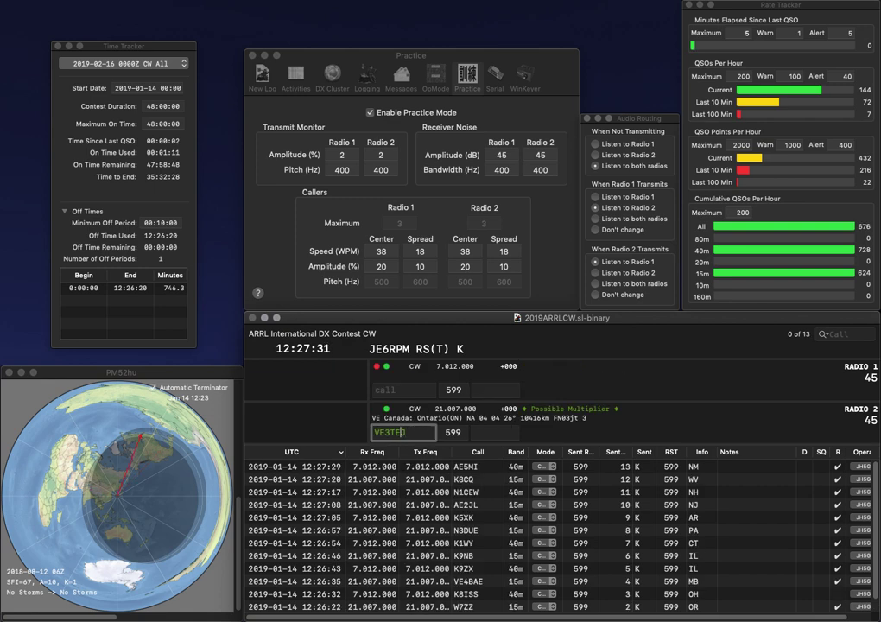
pyautogui.press('Return')
# Enter the partial call REX on Radio 1 and cut the Radio 2 call down to VE3T.
pyautogui.write('REX')
pyautogui.press('Return')
pyautogui.press('BackSpace')
pyautogui.press('BackSpace')
pyautogui.press('BackSpace')
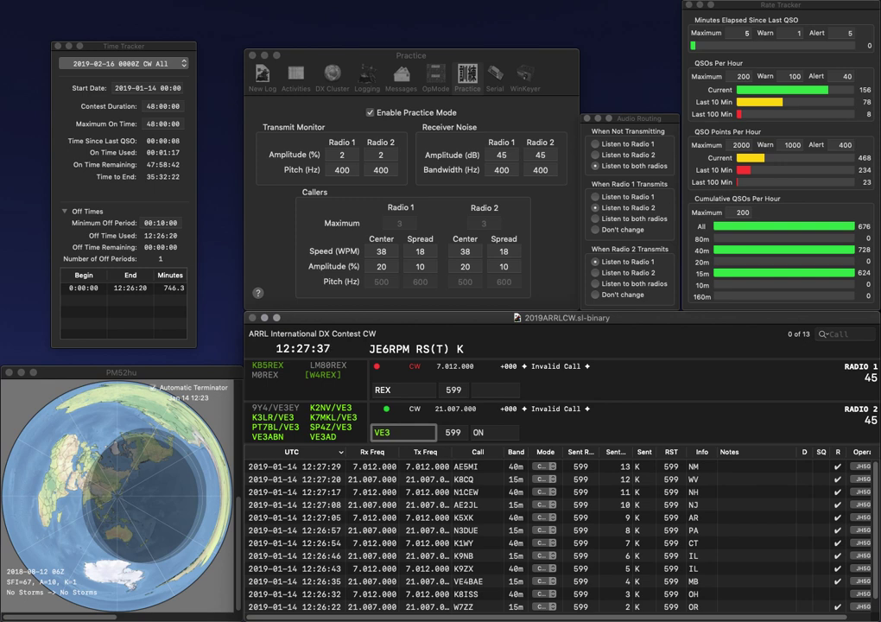
pyautogui.write('TJE')
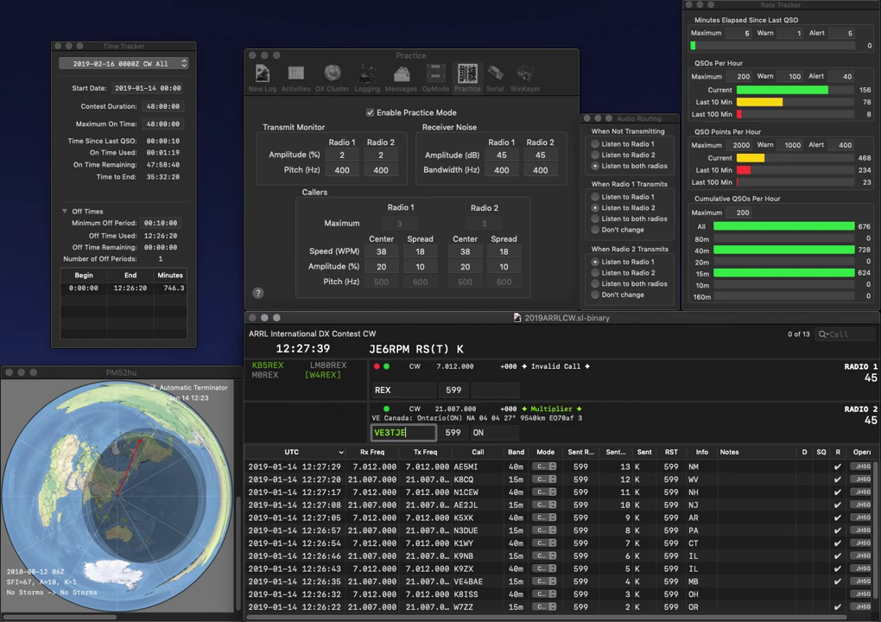
pyautogui.press('BackSpace')
pyautogui.press('BackSpace')
pyautogui.press('Return')
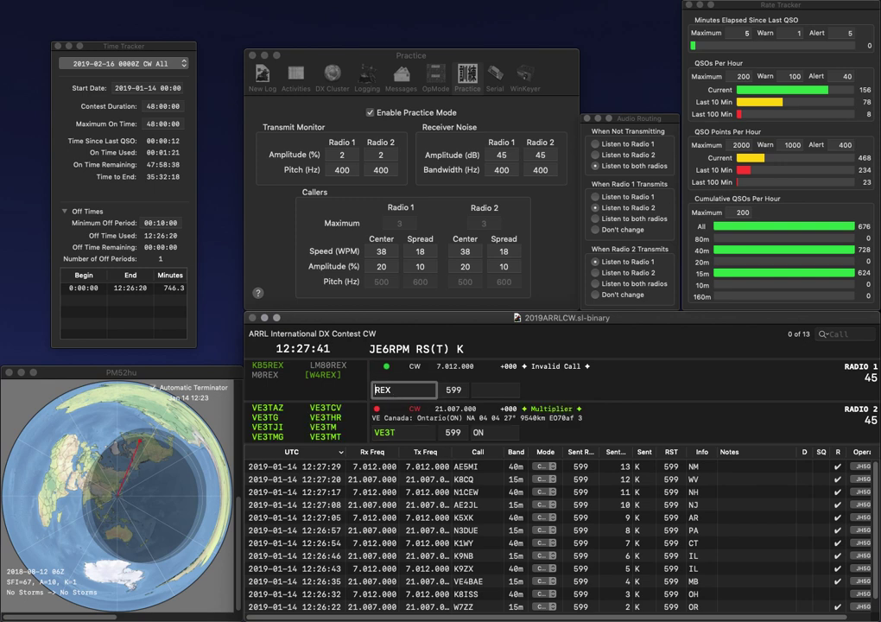
pyautogui.write('KB4')
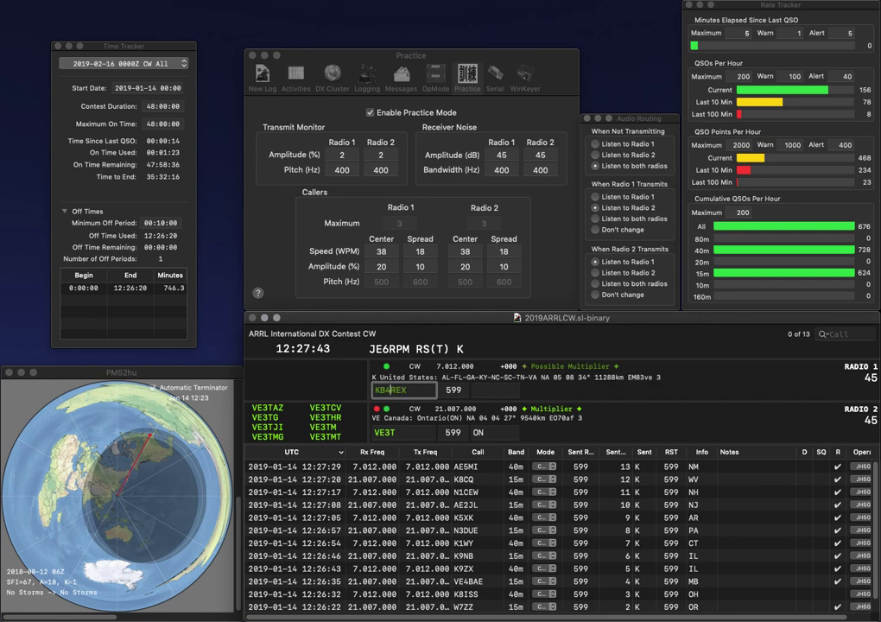
pyautogui.press('Return')
pyautogui.write('JI')
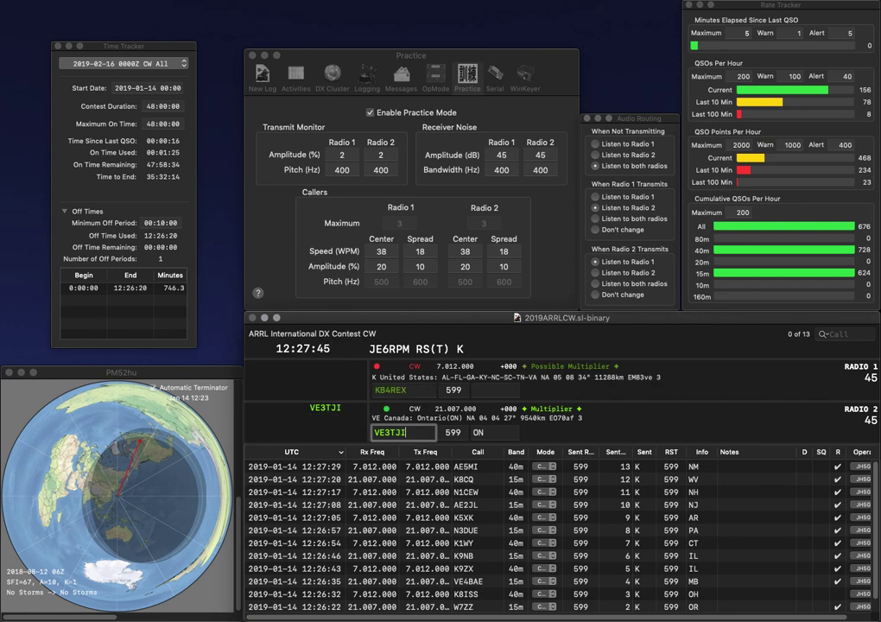
# Correct the Radio 1 call to KB5REX and send it.
pyautogui.click(390, 390)
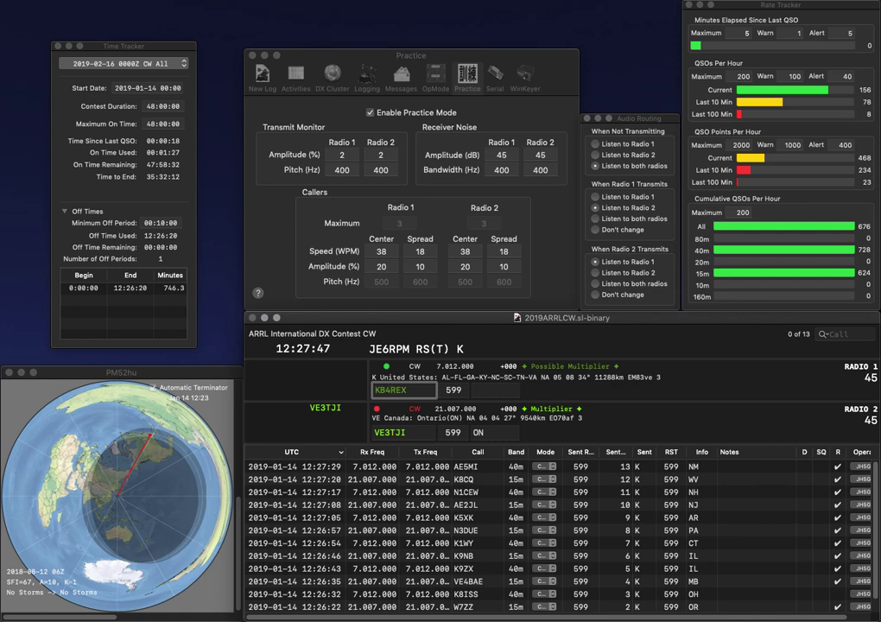
pyautogui.press('BackSpace')
pyautogui.write('5')
pyautogui.press('Delete')
pyautogui.write('R')
pyautogui.press('Return')
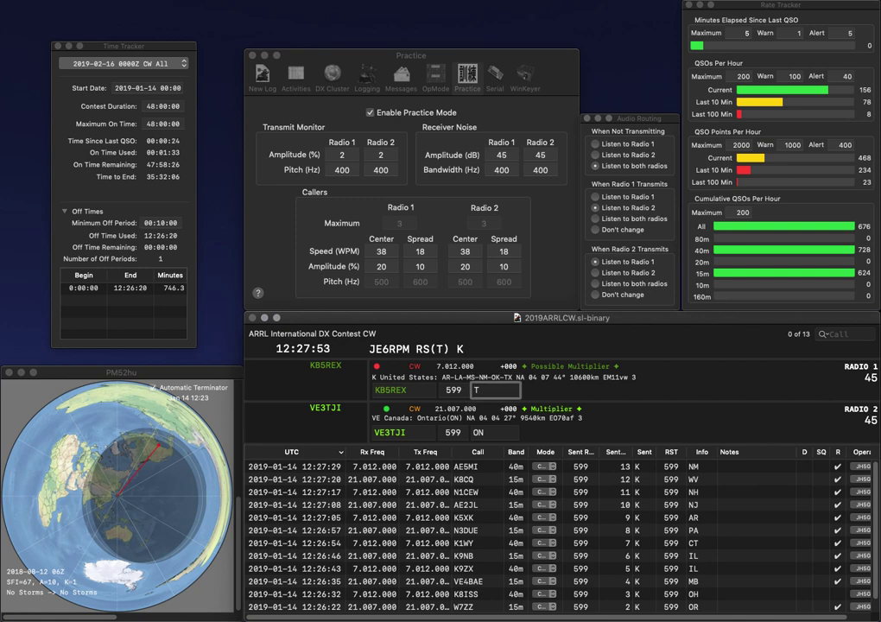
pyautogui.press('Return')
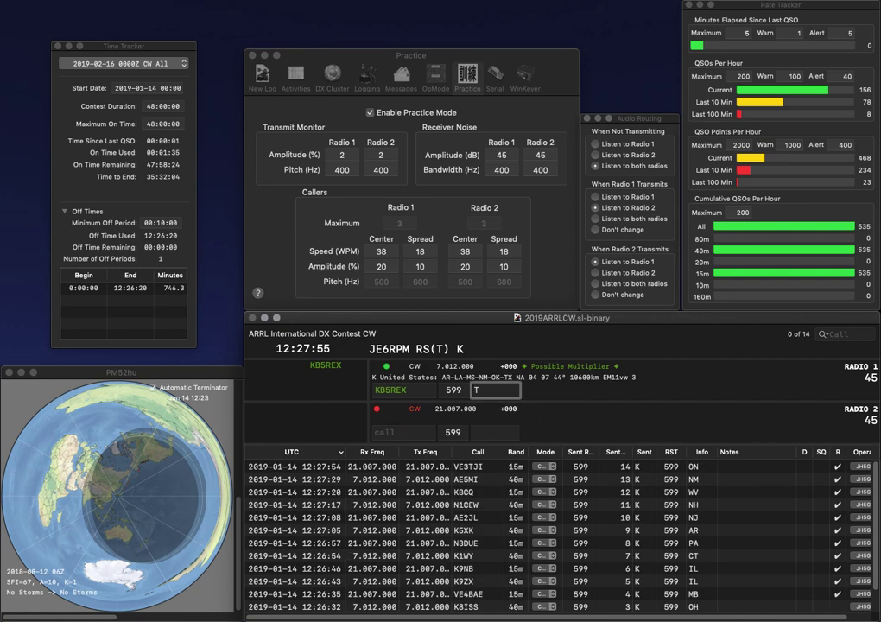
pyautogui.write('AR')
pyautogui.press('Return')
pyautogui.write('0EU')
pyautogui.press('Home')
pyautogui.write('K')
pyautogui.press('Return')
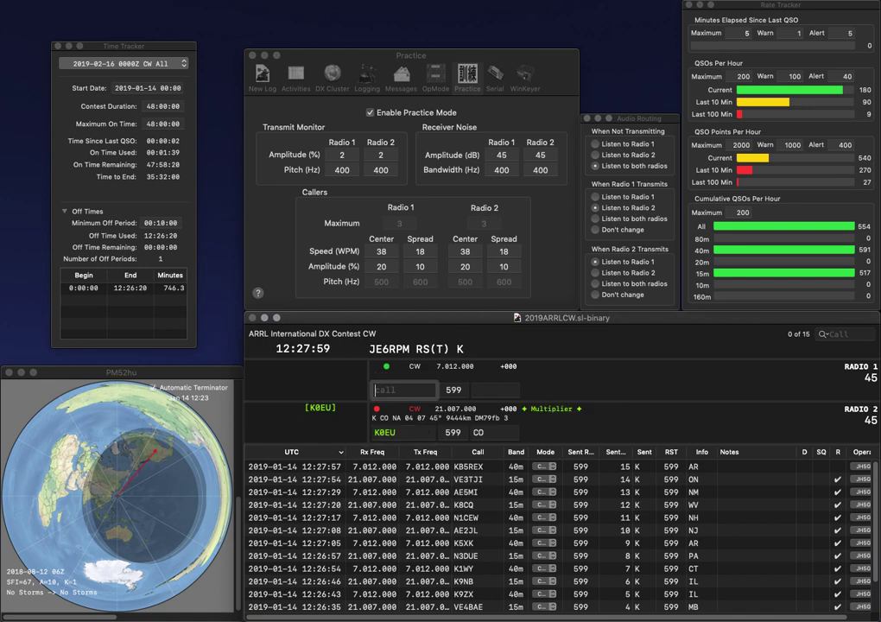
pyautogui.write('AC9PR')
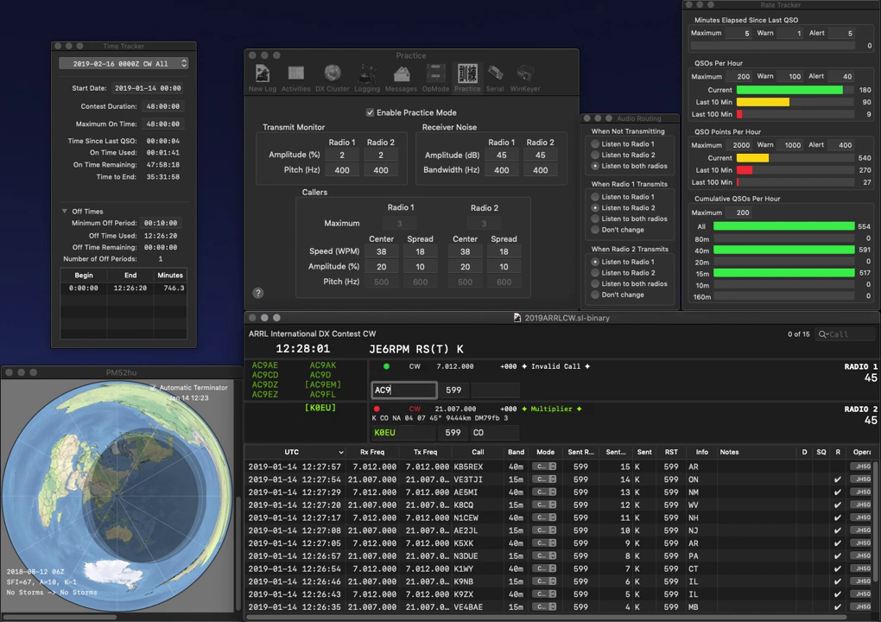
pyautogui.press('Return')
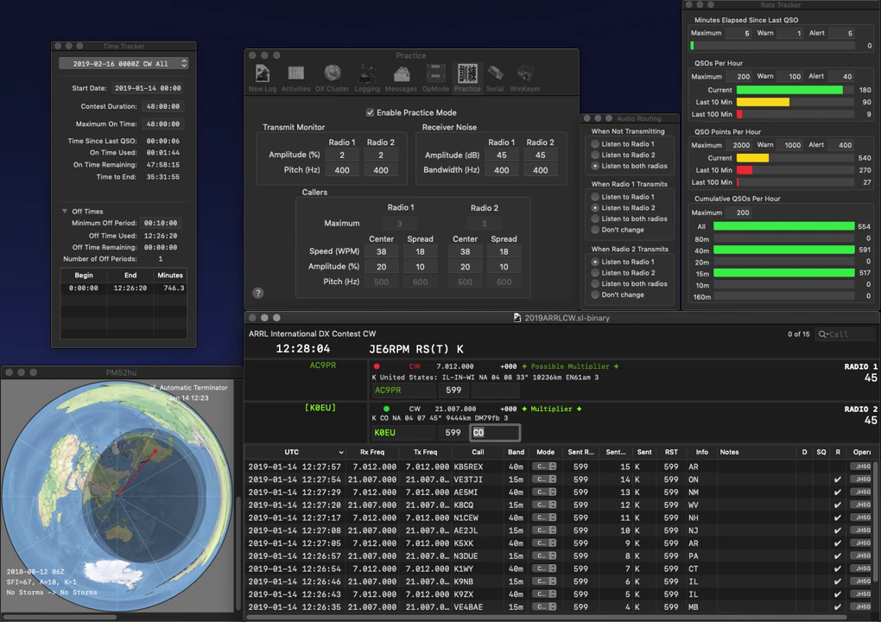
pyautogui.press('Return')
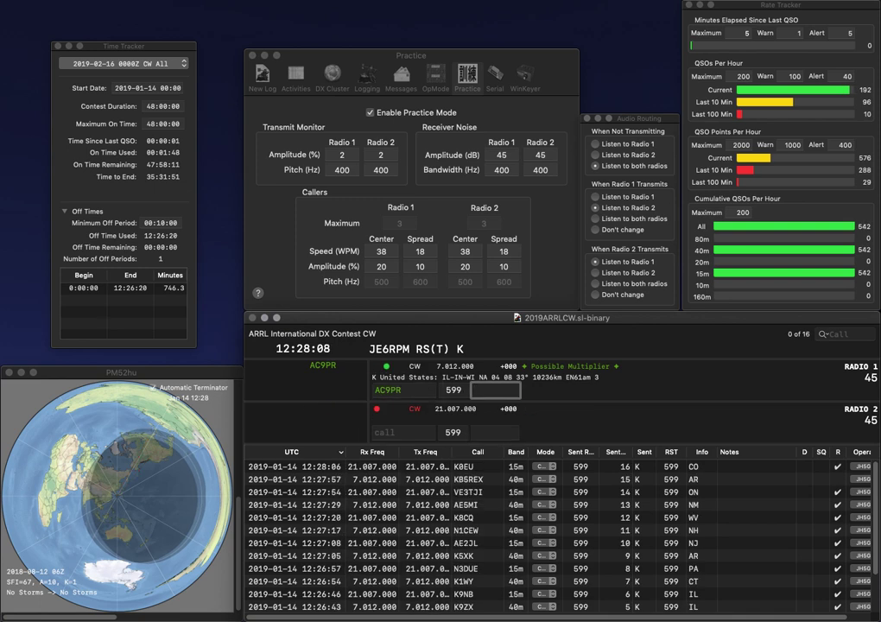
pyautogui.press('Return')
pyautogui.write('KD6GWH')
pyautogui.press('Return')
pyautogui.write('WR2D')
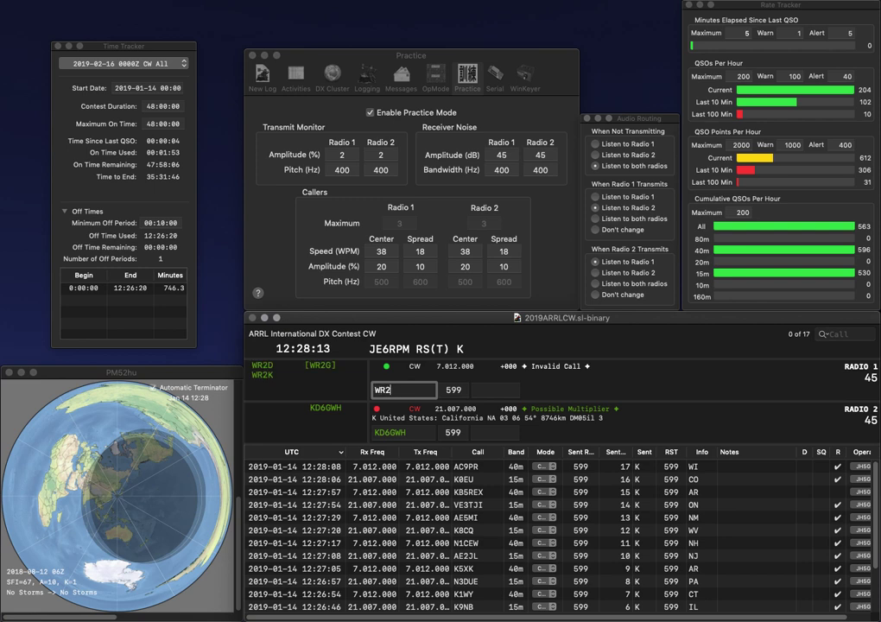
pyautogui.press('Return')
pyautogui.write('C')
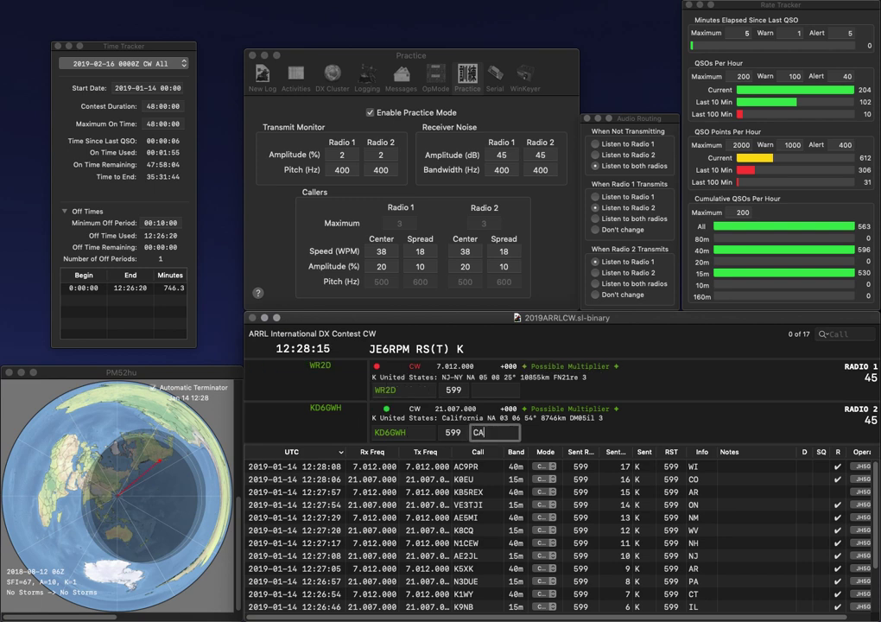
pyautogui.write('A')
pyautogui.press('Return')
pyautogui.write('NJ')
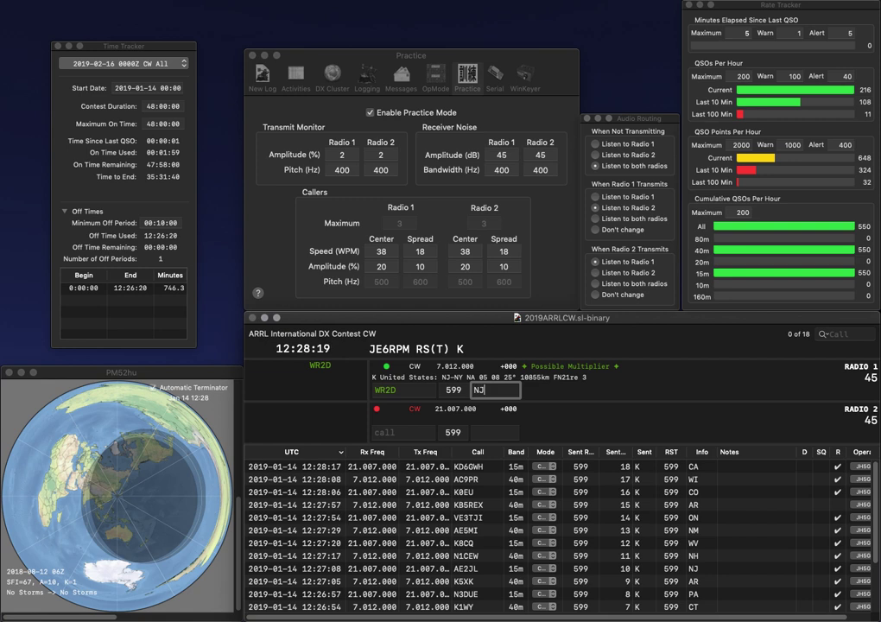
pyautogui.press('Return')
pyautogui.write('KB')
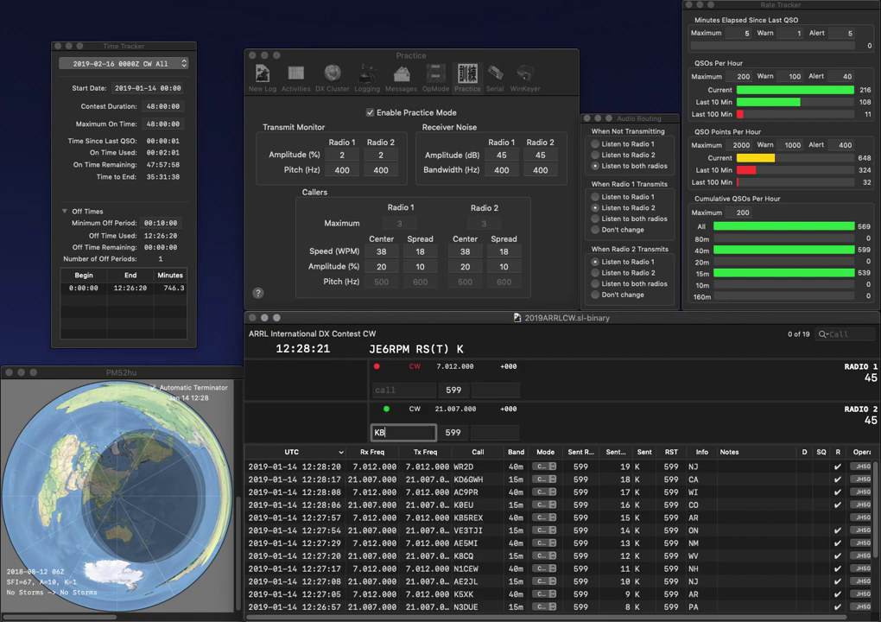
pyautogui.write('IR')
pyautogui.press('Return')
pyautogui.write('N2')
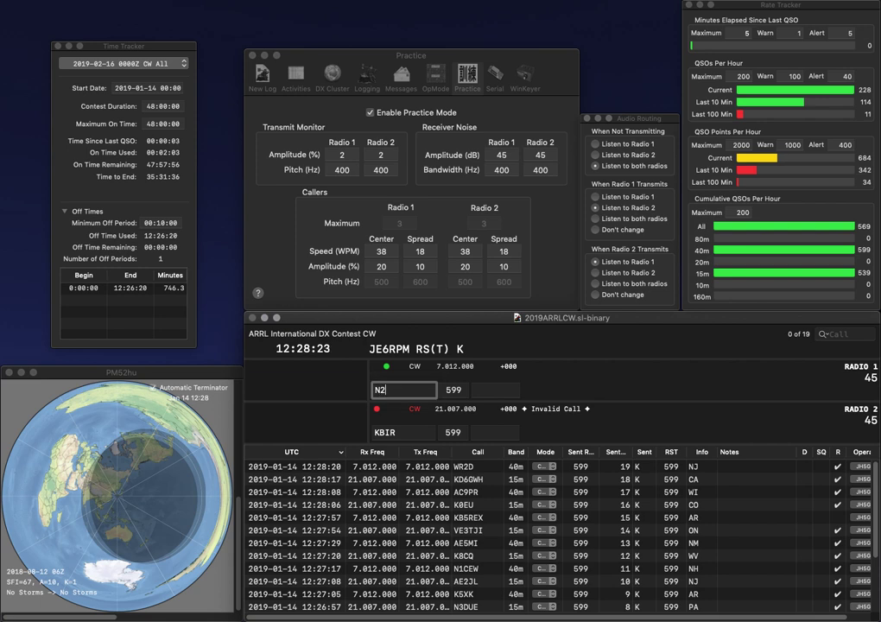
pyautogui.write('YIE')
pyautogui.press('Return')
# Correct the Radio 2 call to W6IR and send it.
pyautogui.press('Left')
pyautogui.press('Left')
pyautogui.press('BackSpace')
pyautogui.press('BackSpace')
pyautogui.write('W6')
pyautogui.press('Return')
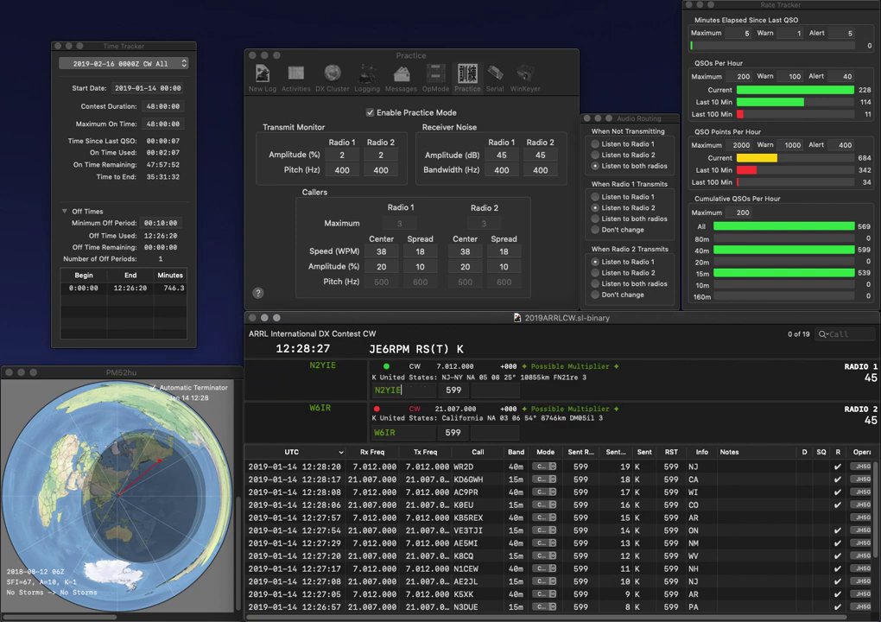
pyautogui.write('NY')
pyautogui.press('Return')
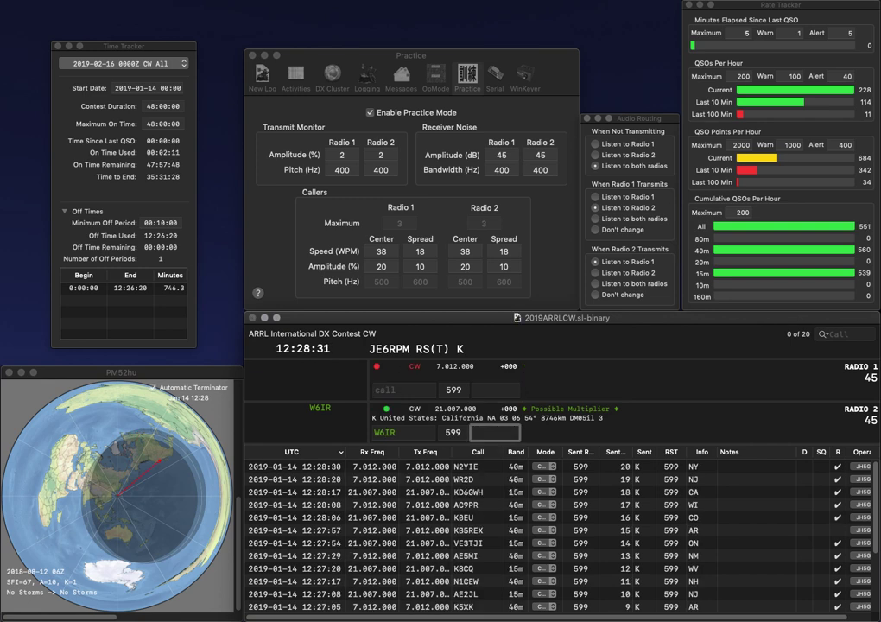
pyautogui.write('CA')
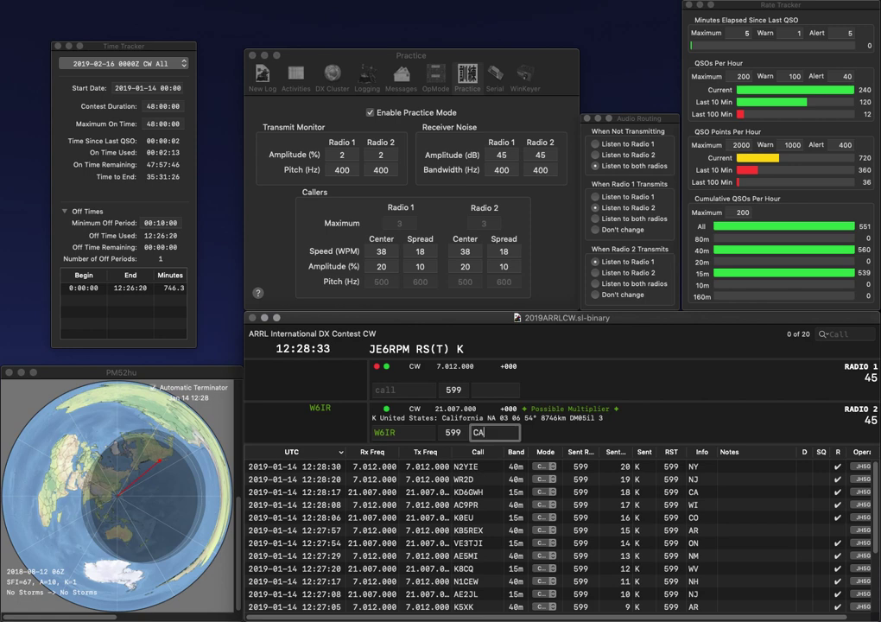
pyautogui.press('Return')
pyautogui.write('N7VJ')
pyautogui.press('Return')
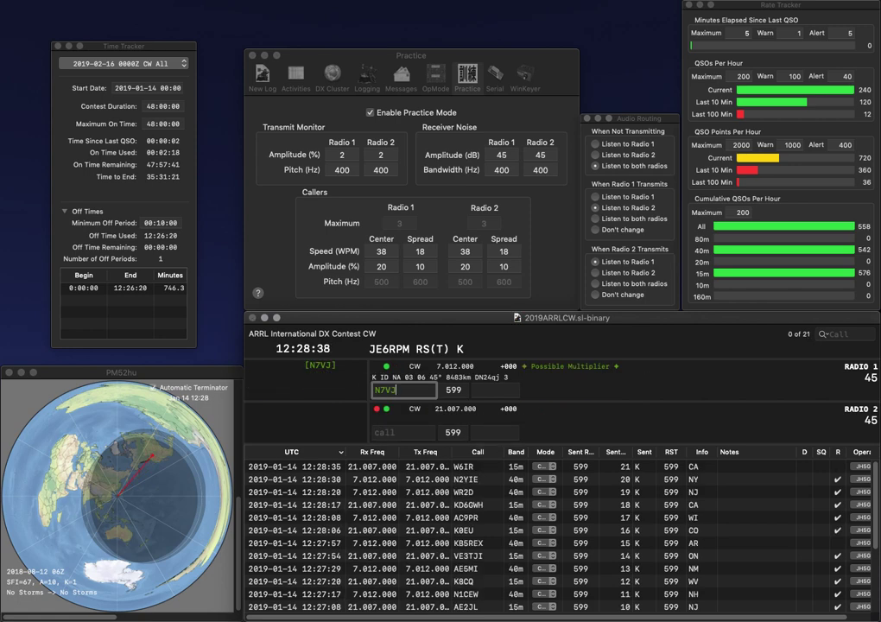
pyautogui.write('K9QLL')
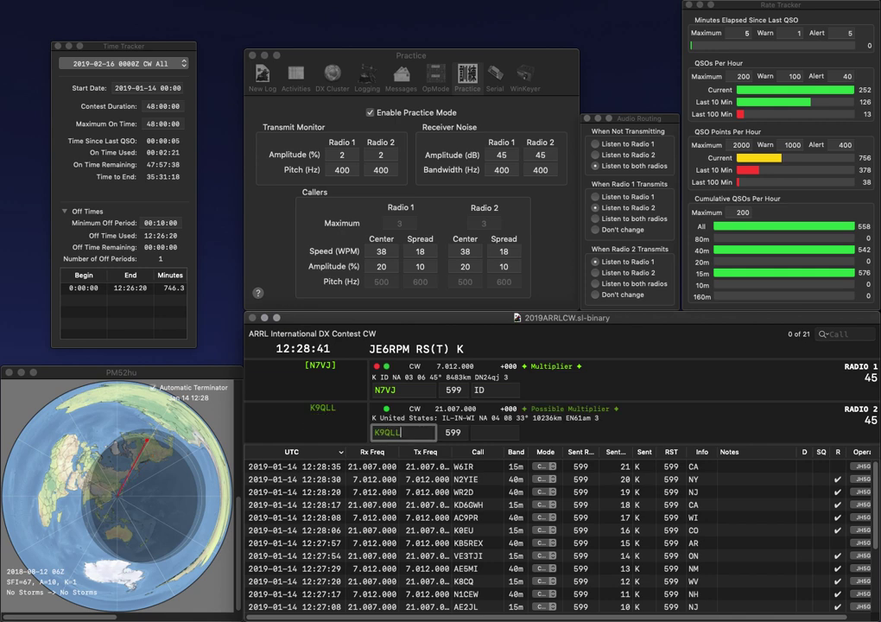
pyautogui.press('Return')
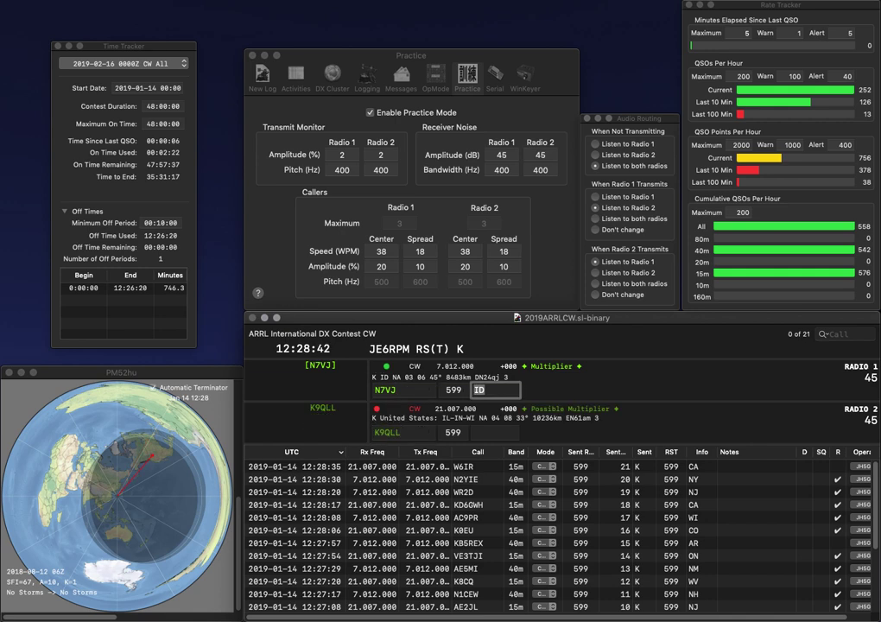
pyautogui.press('Tab')
pyautogui.press('space')
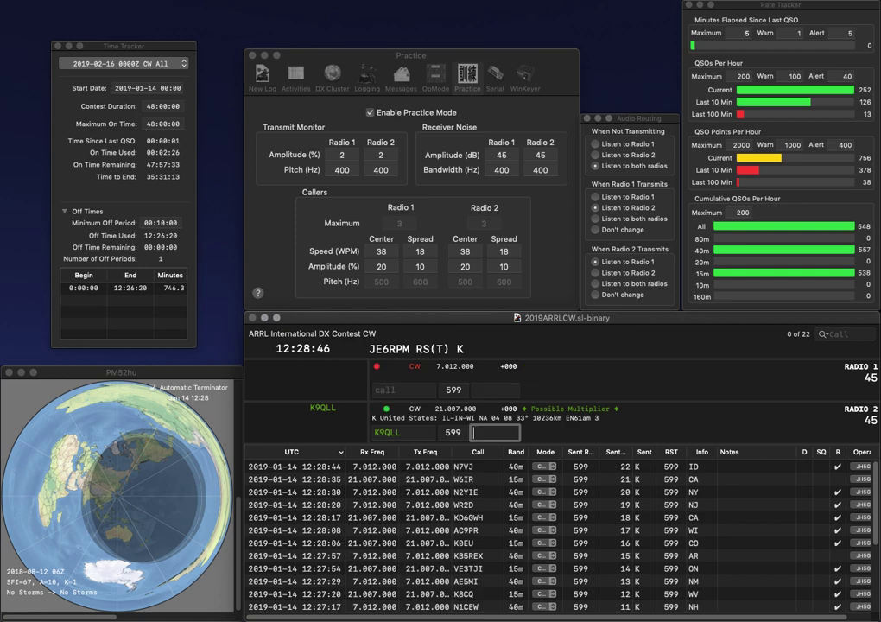
pyautogui.press('Return')
# Enter the partial call NO on Radio 1 and send it.
pyautogui.write('KNO')
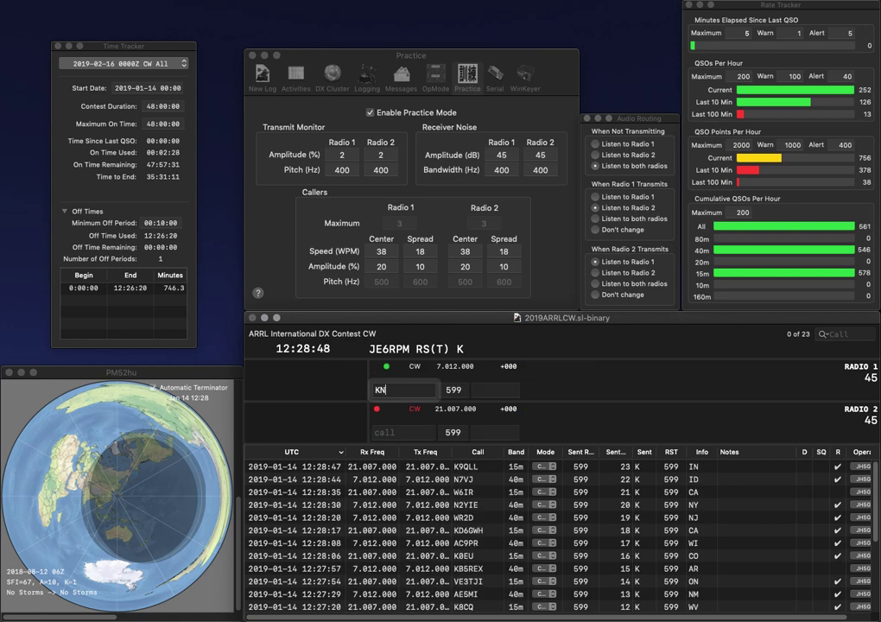
pyautogui.press('BackSpace')
pyautogui.press('BackSpace')
pyautogui.press('BackSpace')
pyautogui.write('NO')
pyautogui.press('Return')
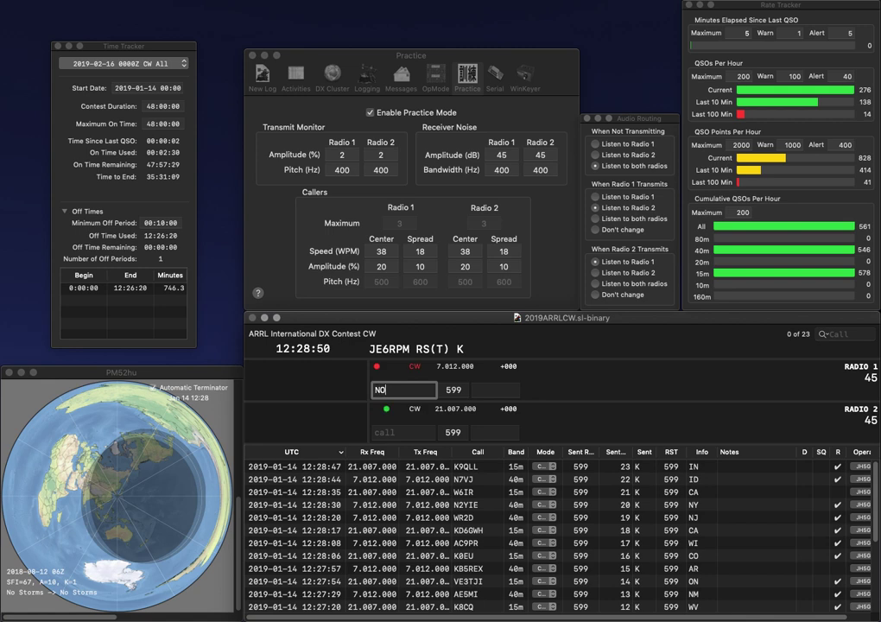
pyautogui.write('W5ECJ')
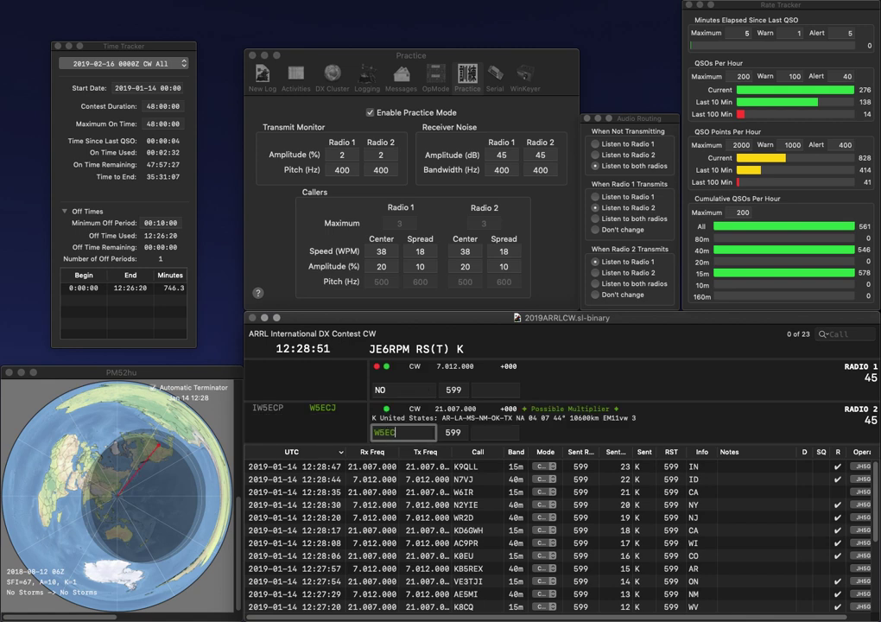
pyautogui.press('Return')
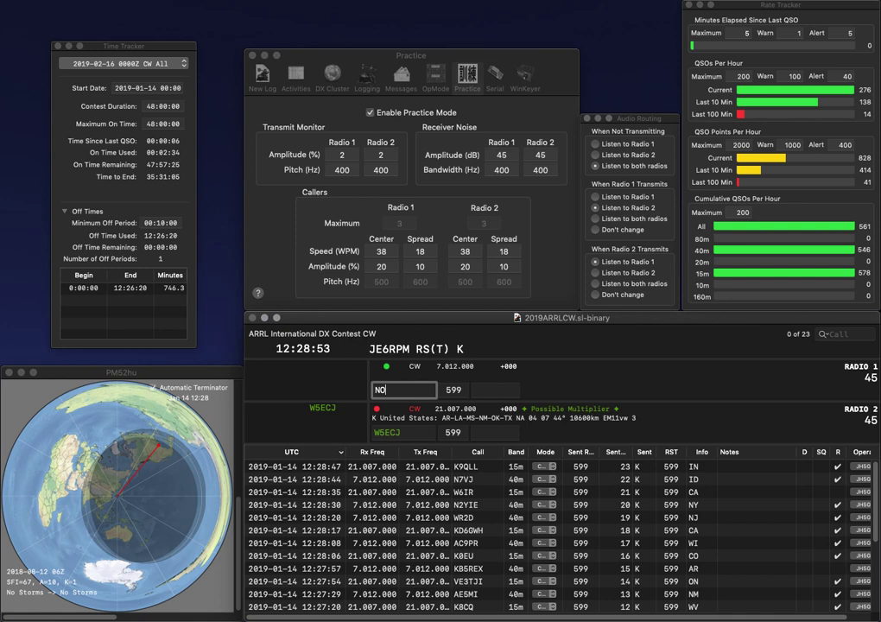
pyautogui.write('7C')
pyautogui.press('\\')
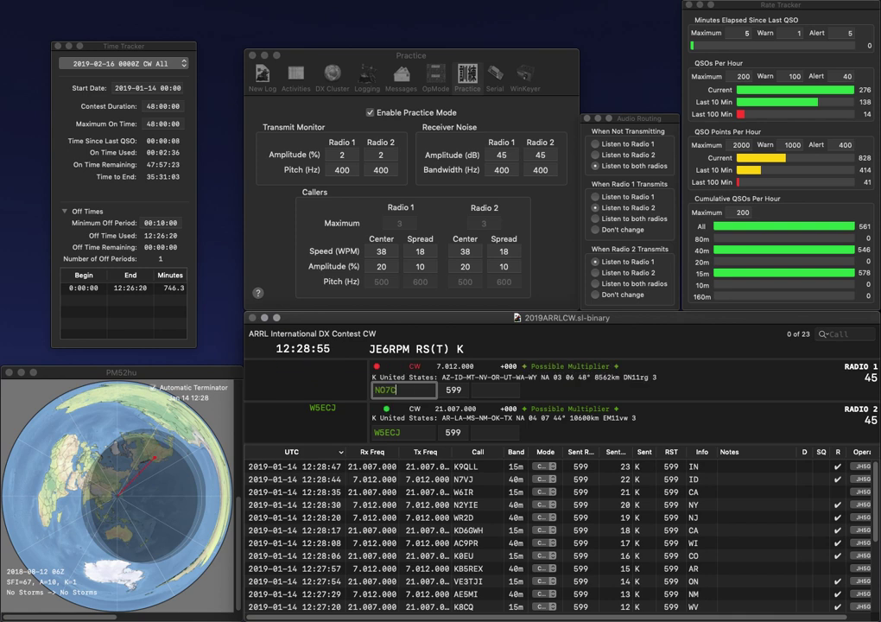
# Log W5ECJ with exchange AR on Radio 2 and correct the Radio 1 call to NO8C.
pyautogui.write('AR')
pyautogui.press('Return')
pyautogui.press('Left')
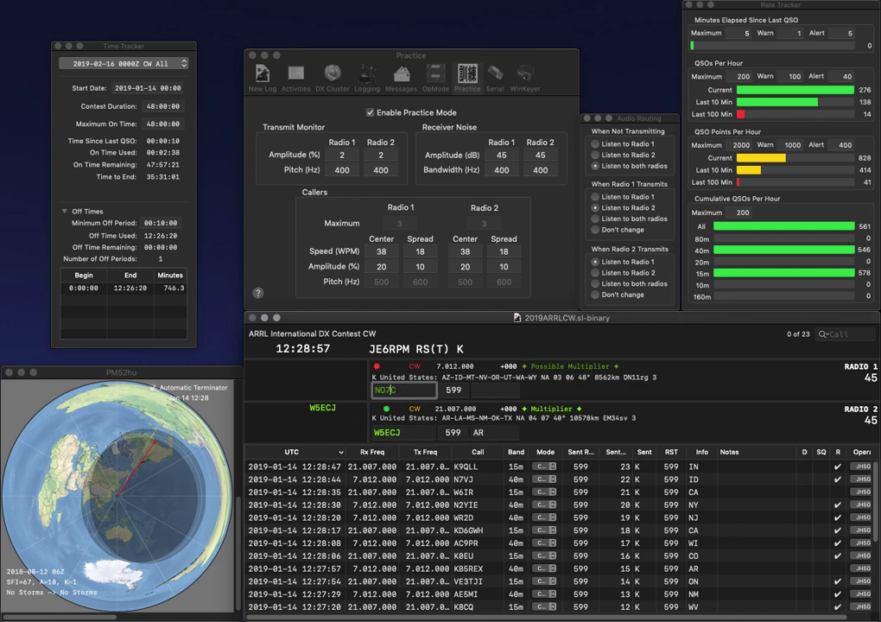
pyautogui.press('BackSpace')
pyautogui.write('8')
pyautogui.press('Return')
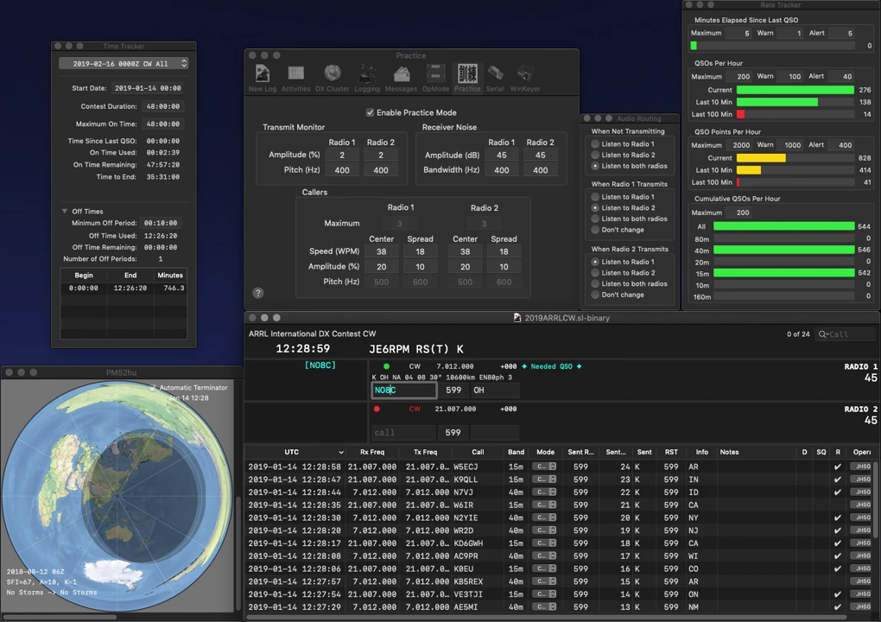
# Switch to Radio 2 and answer KG7FIU.
pyautogui.press('\\')
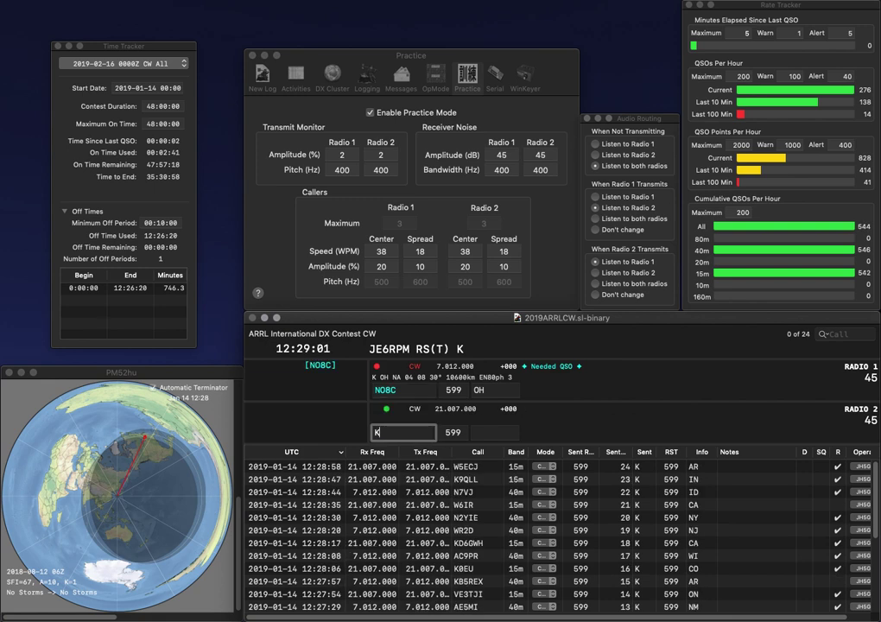
pyautogui.write('KG7FIU')
pyautogui.press('Return')
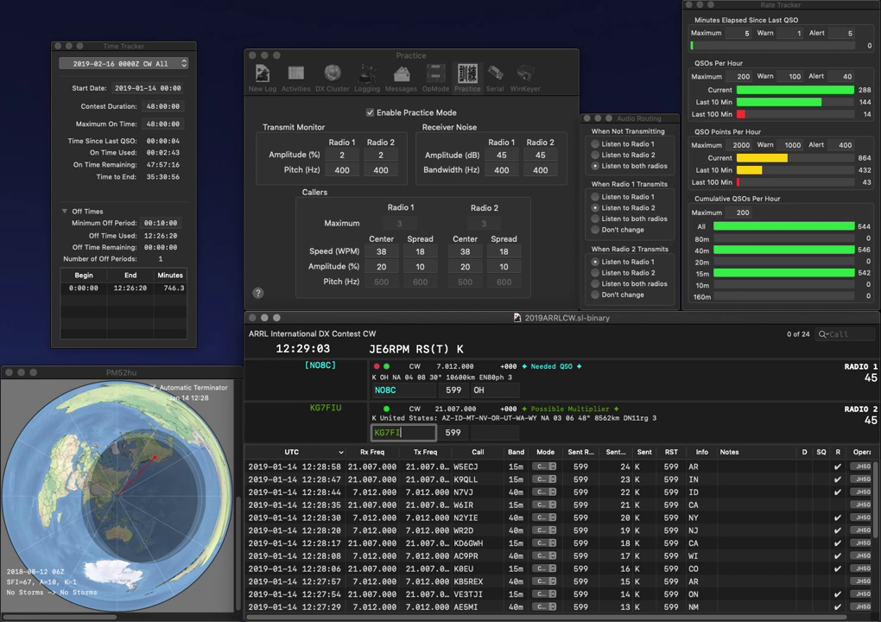
pyautogui.press('\\')
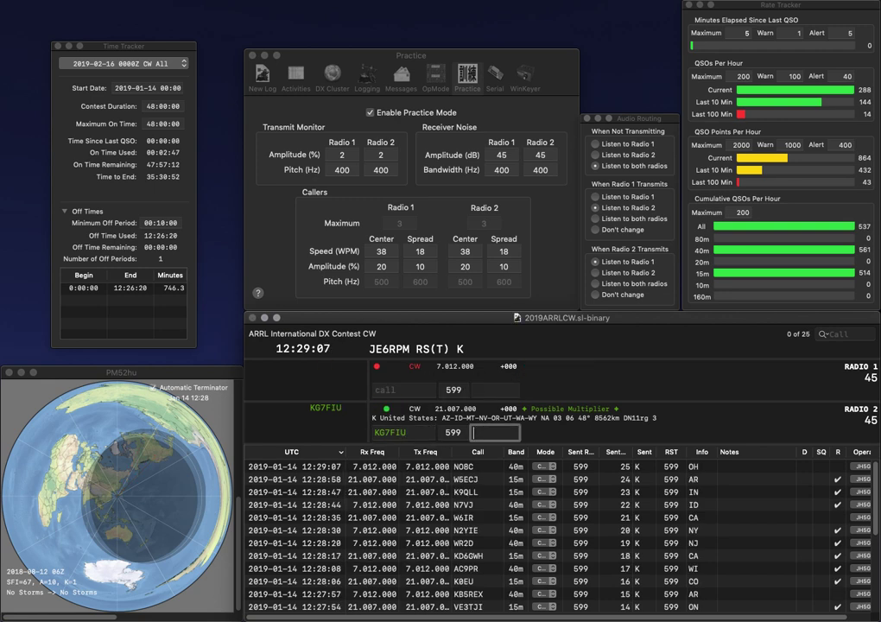
pyautogui.write('NV')
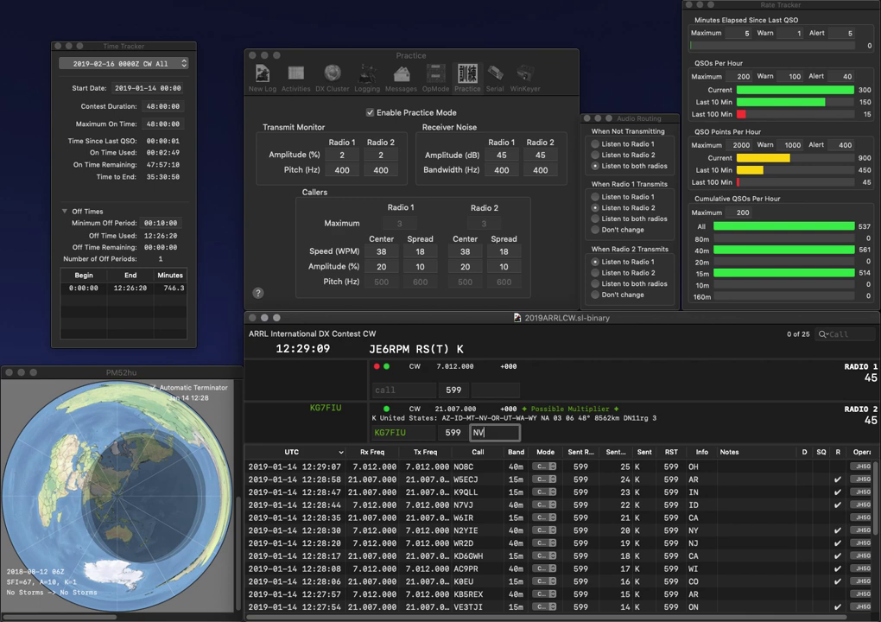
pyautogui.press('Return')
pyautogui.write('VE7EME')
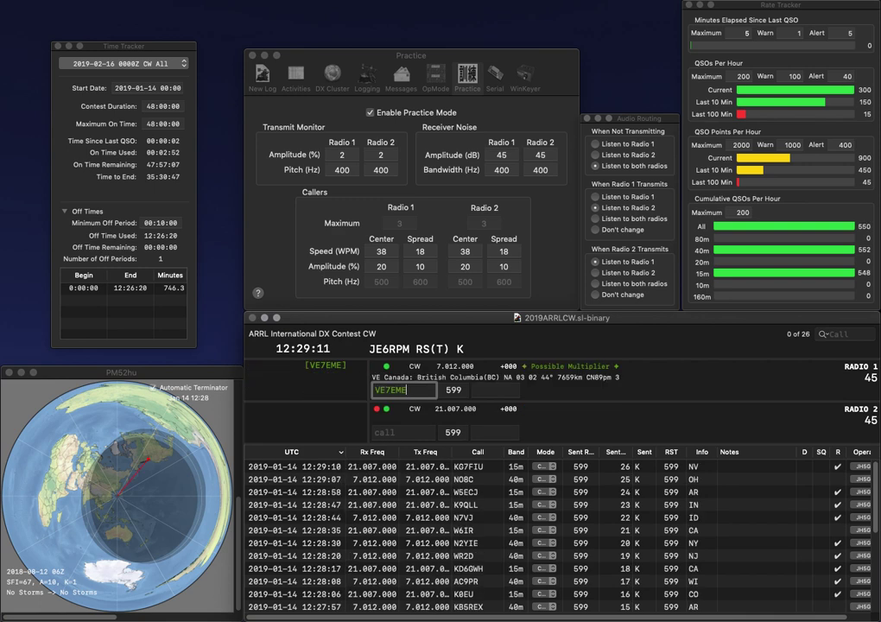
pyautogui.press('Return')
pyautogui.write('W8')
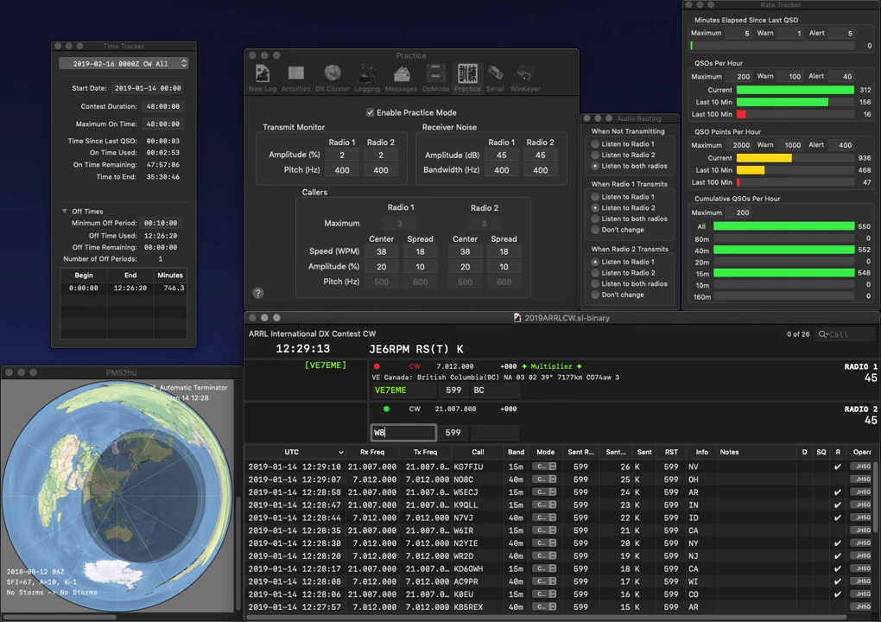
pyautogui.write('OM')
pyautogui.press('Return')
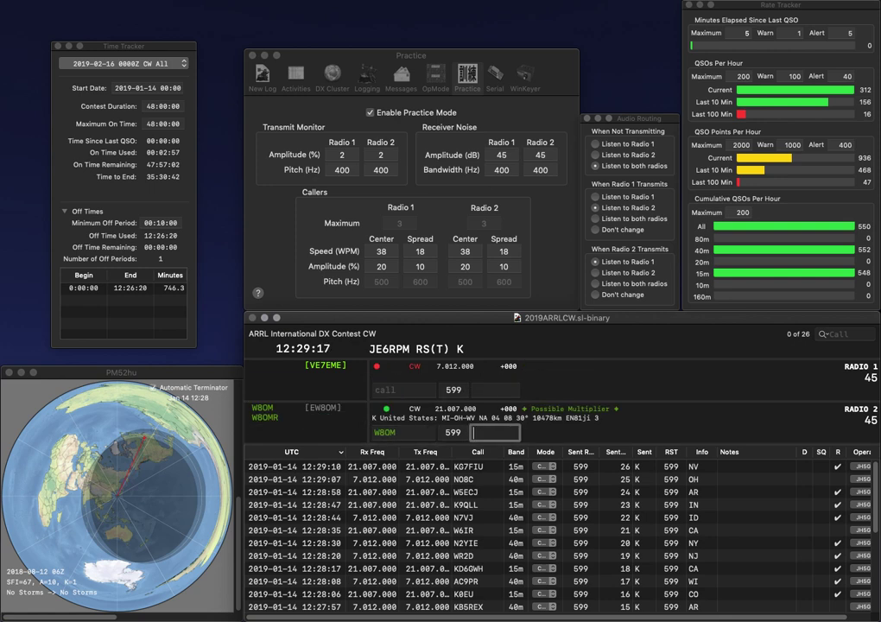
pyautogui.press('Return')
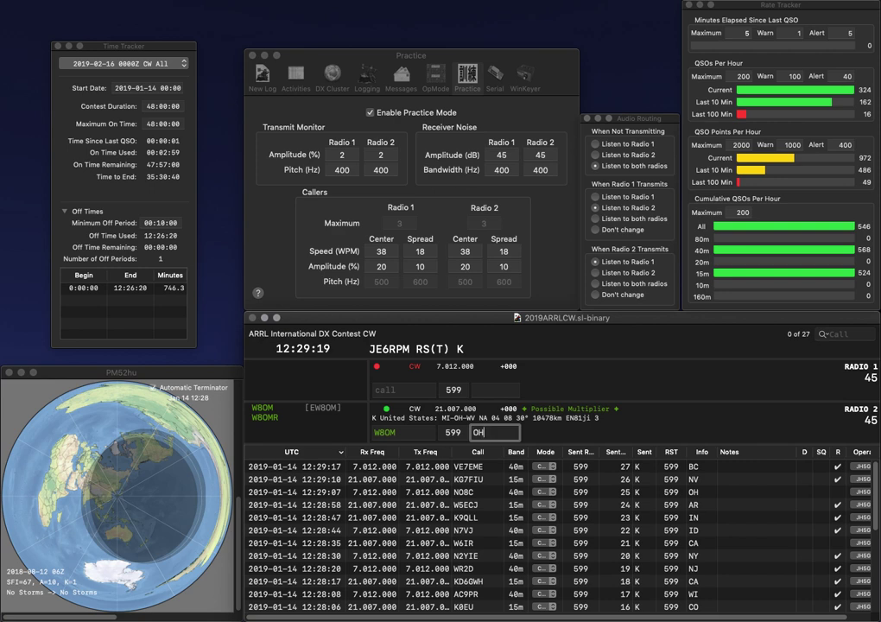
pyautogui.press('Return')
pyautogui.write('KC')
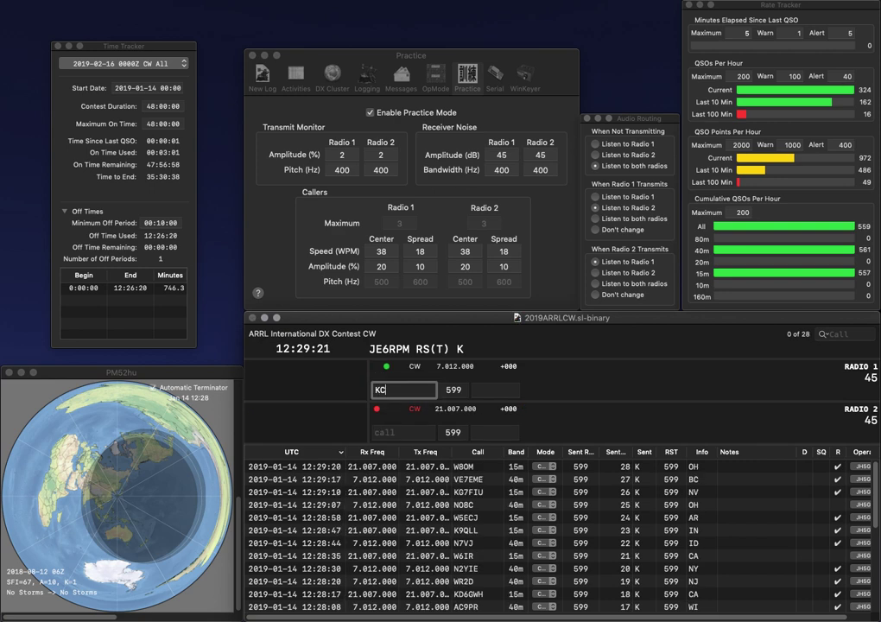
pyautogui.write('3FSP')
pyautogui.press('Return')
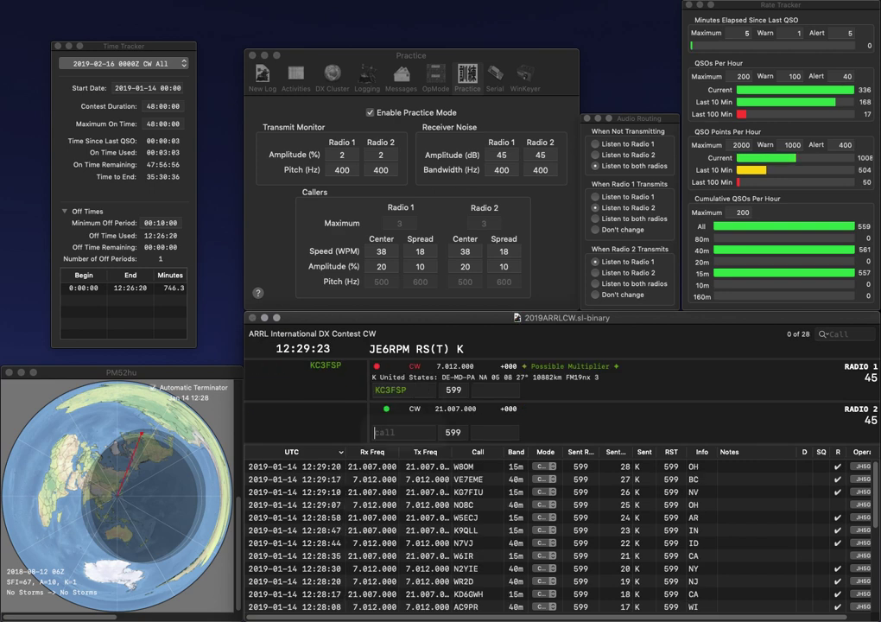
pyautogui.write('K3L')
pyautogui.write('N')
pyautogui.press('Return')
pyautogui.press('space')
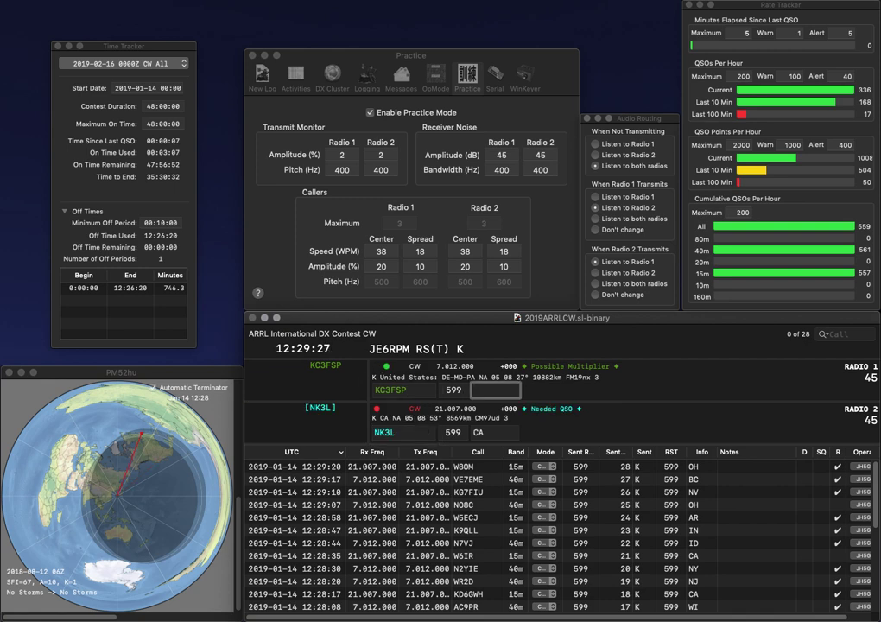
pyautogui.write('DE')
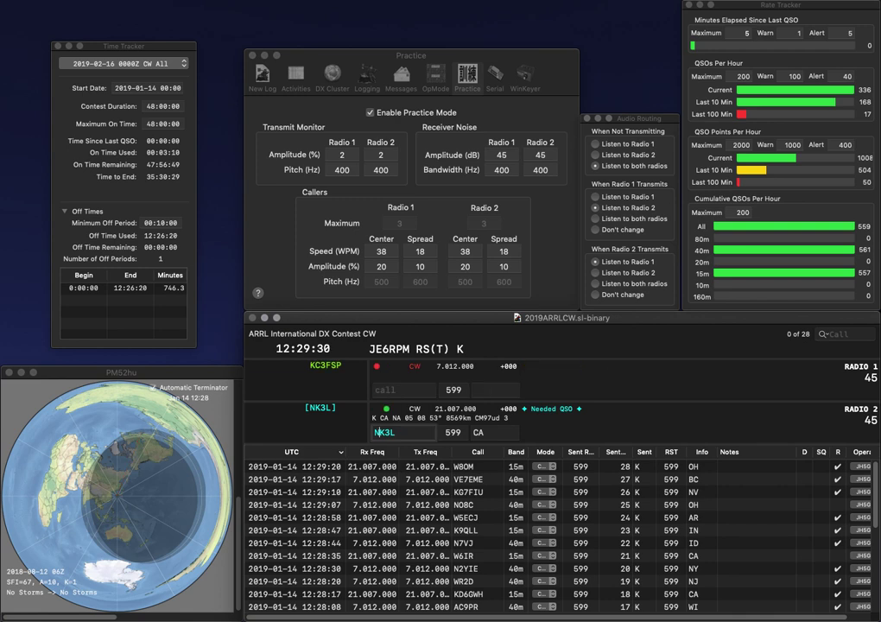
pyautogui.press('Return')
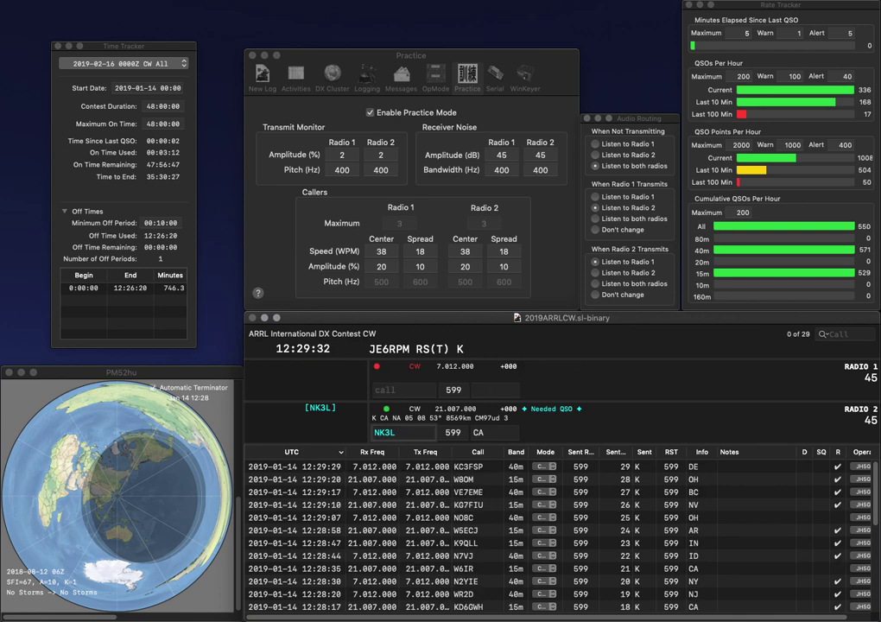
pyautogui.press('Return')
pyautogui.write('K5J')
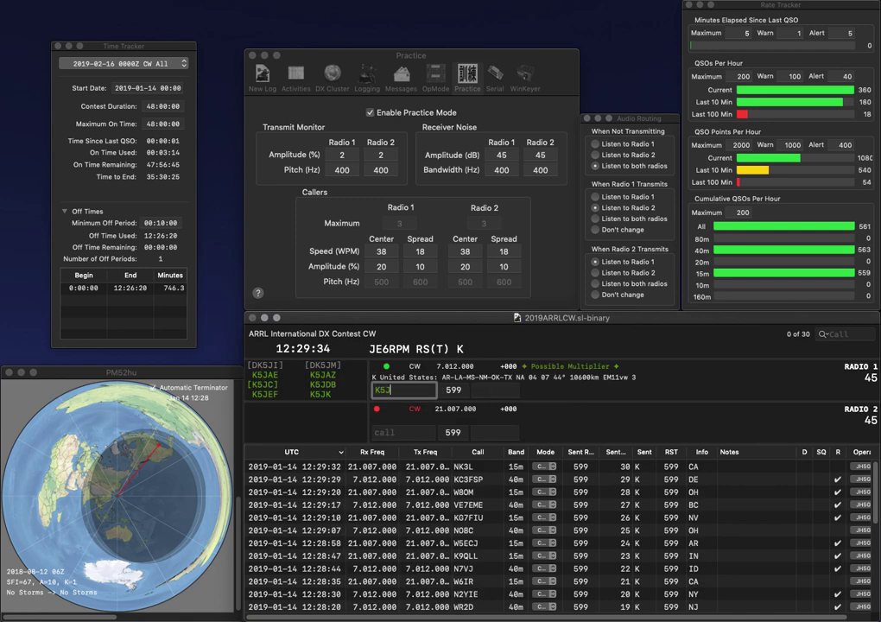
pyautogui.write('AZ')
pyautogui.press('Return')
# Send VEIJS as the caller's call sign on Radio 2 and log K5JAZ with exchange LA on Radio 1.
pyautogui.write('VEIJH')
pyautogui.press('BackSpace')
pyautogui.write('S')
pyautogui.press('Return')
pyautogui.write('LA')
pyautogui.press('Return')
pyautogui.press('Left')
pyautogui.press('Left')
pyautogui.press('Left')
pyautogui.press('BackSpace')
pyautogui.press('BackSpace')
pyautogui.write('KN4')
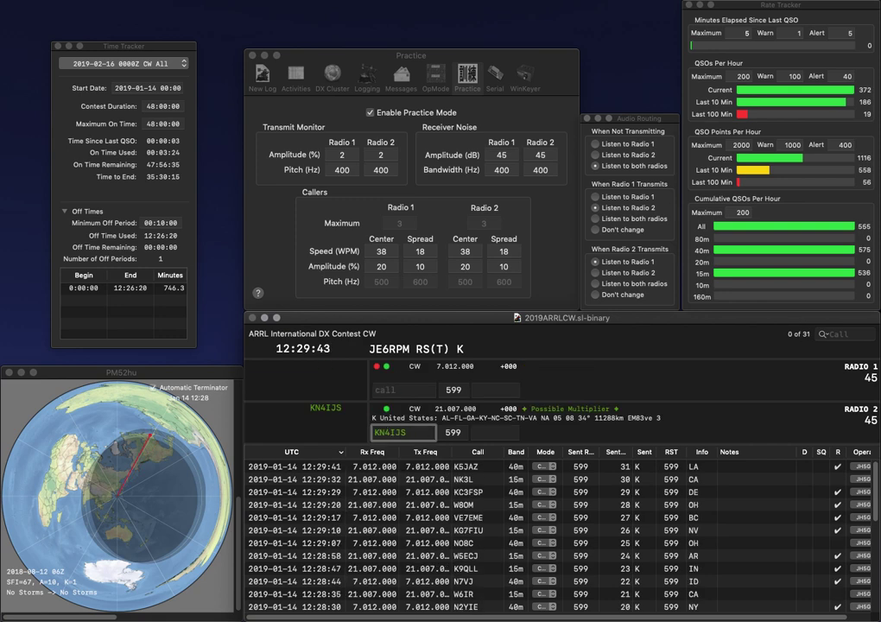
pyautogui.press('Return')
pyautogui.write('W0EE')
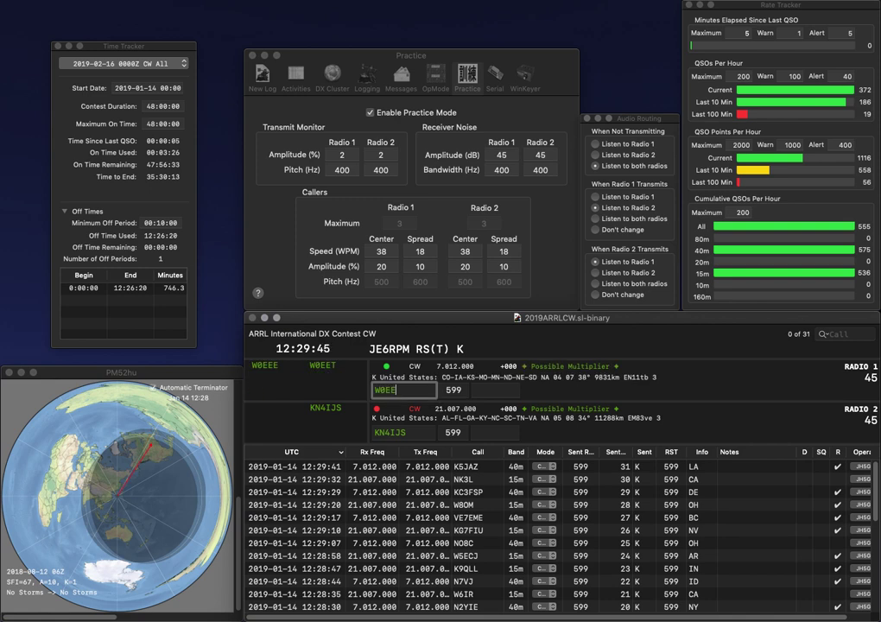
pyautogui.press('Return')
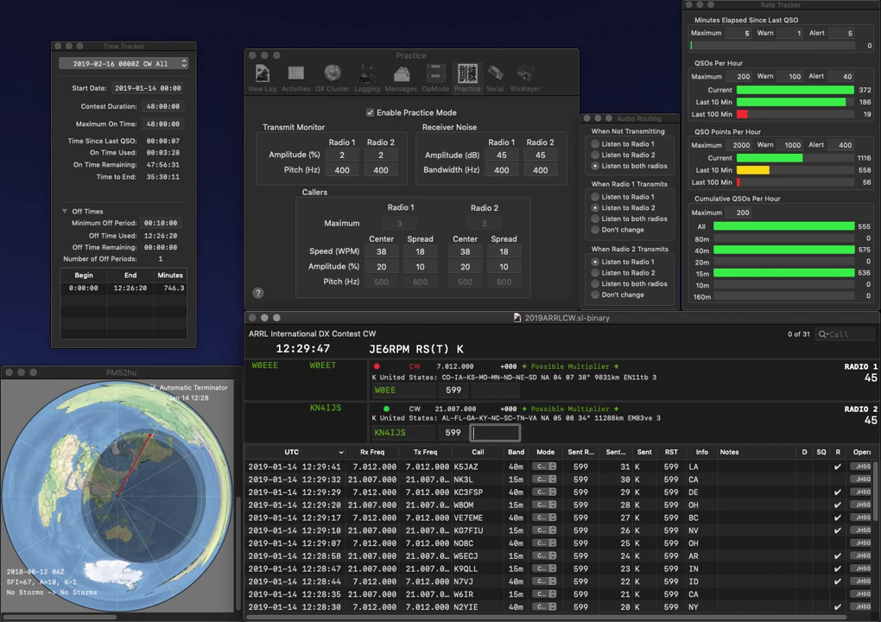
pyautogui.write('TN')
pyautogui.press('Return')
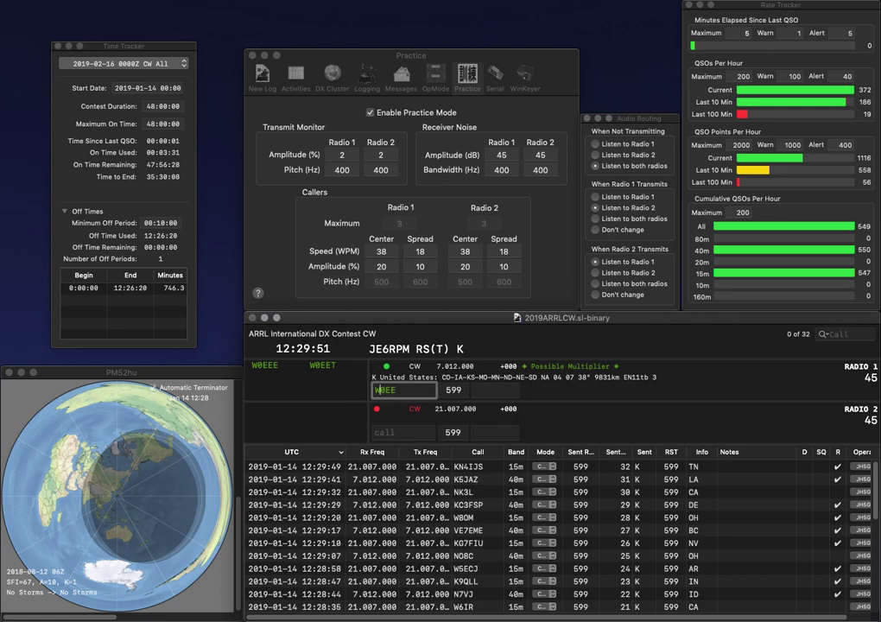
pyautogui.press('`')
pyautogui.write('VE7XNC')
pyautogui.press('Return')
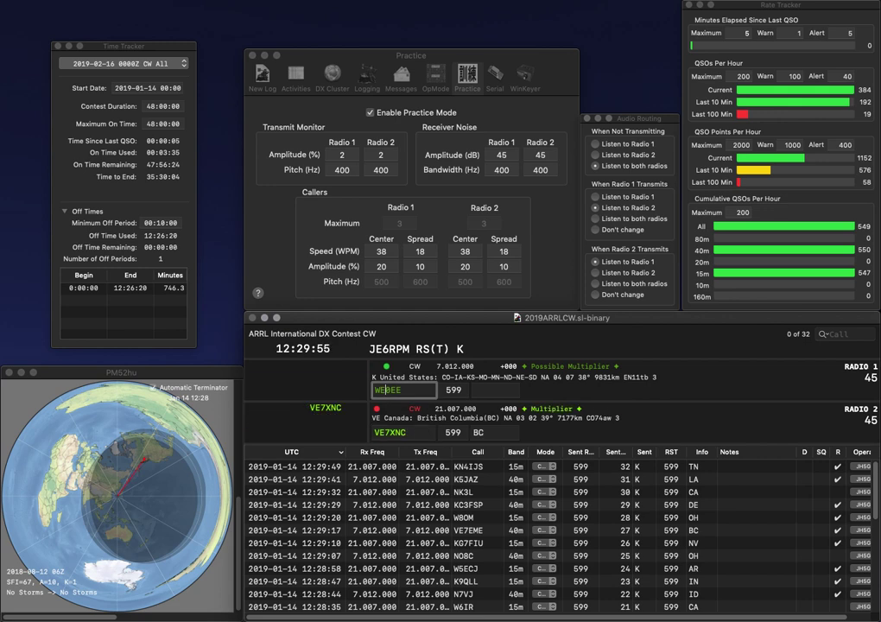
pyautogui.press('Delete')
pyautogui.write('A')
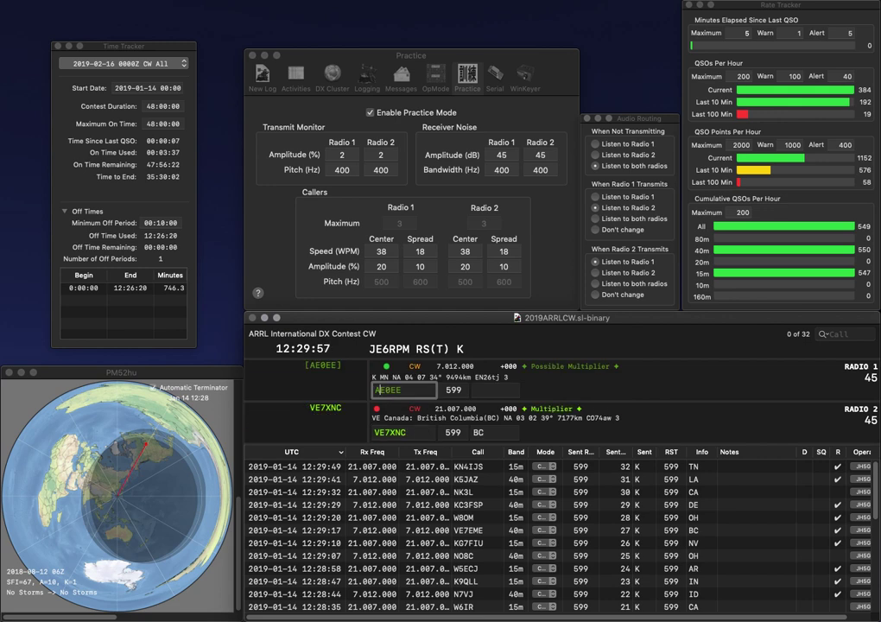
pyautogui.press('Return')
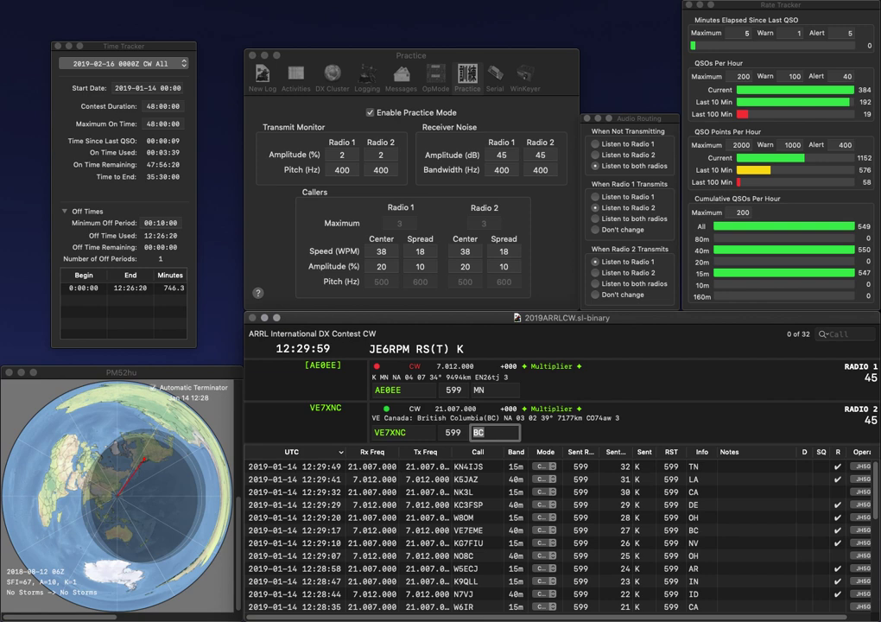
pyautogui.press('Return')
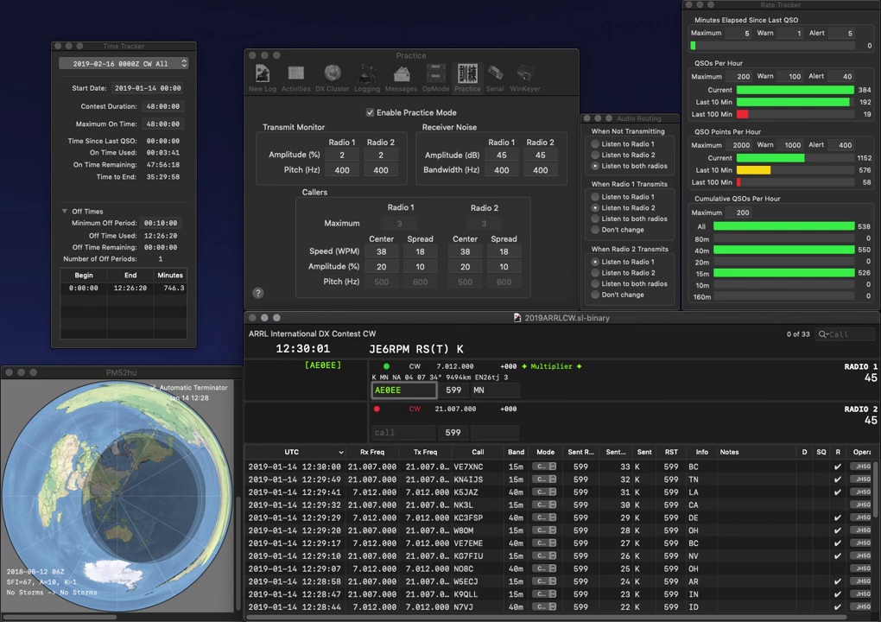
pyautogui.press('Return')
pyautogui.write('W5ZPA')
pyautogui.press('Return')
pyautogui.write('WA1GPO')
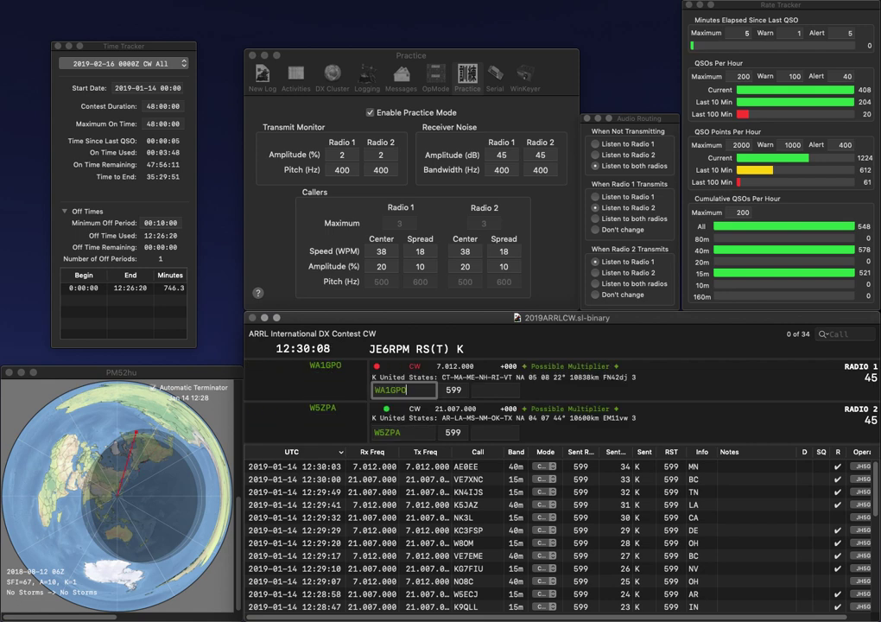
pyautogui.press('Return')
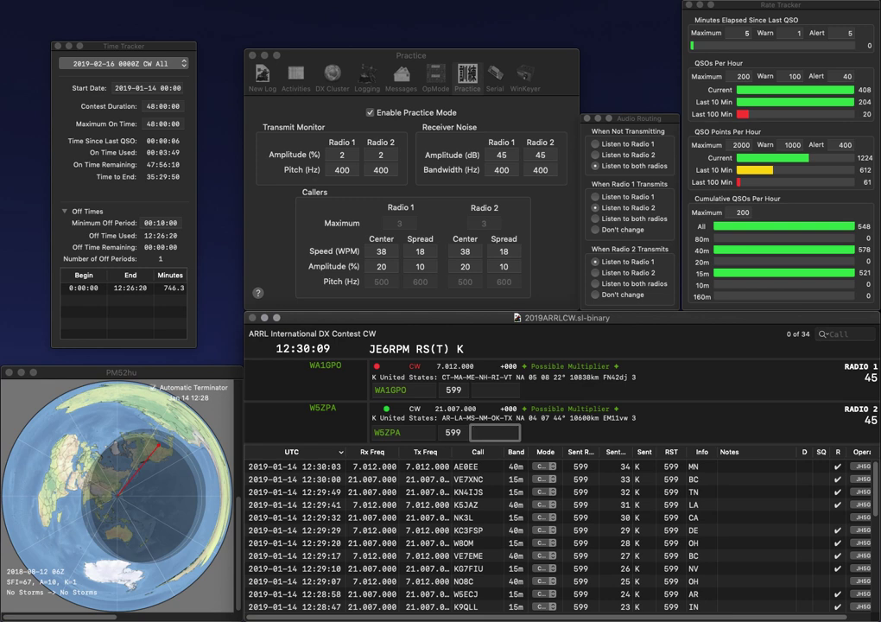
pyautogui.write('AR')
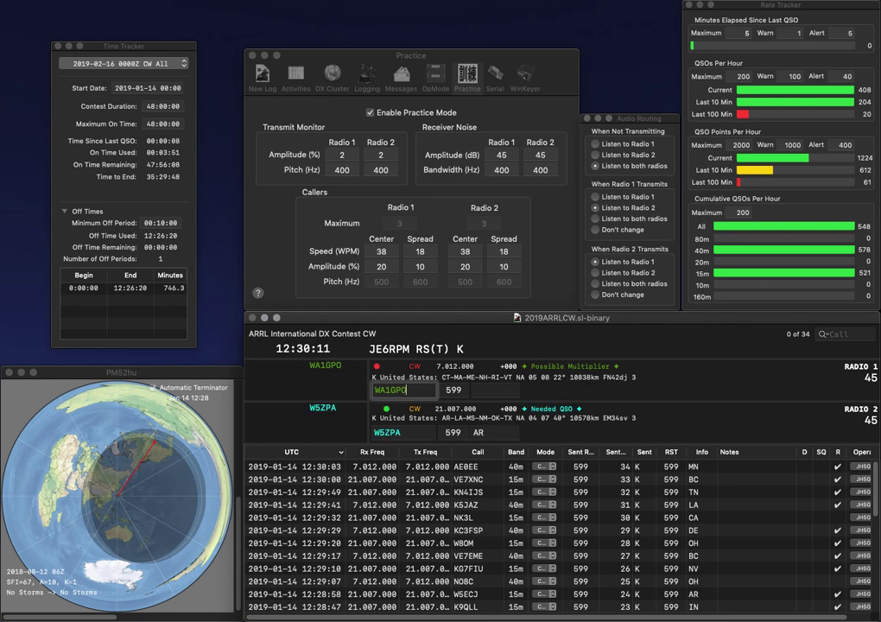
pyautogui.press('Return')
pyautogui.write('MA')
pyautogui.press('Return')
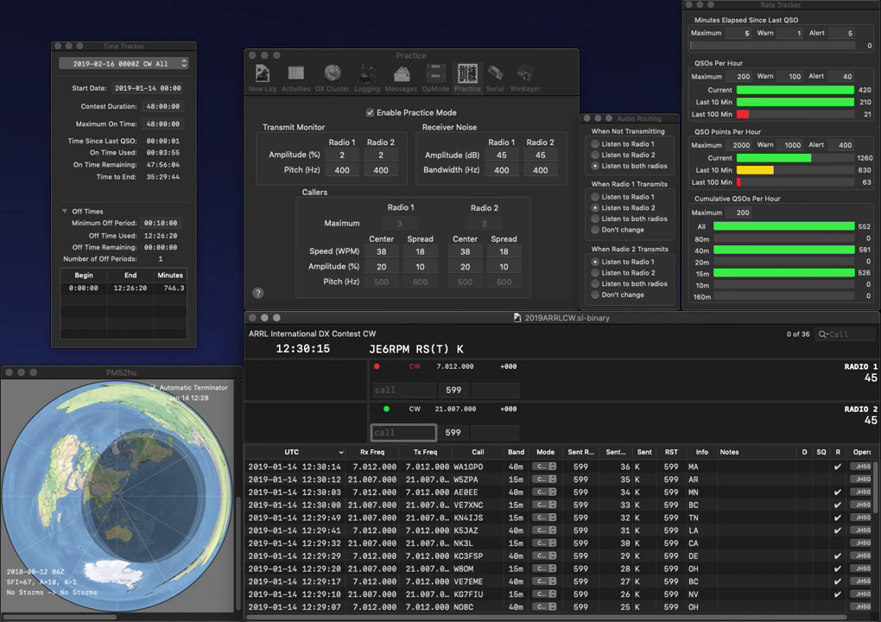
pyautogui.write('W4IMD')
pyautogui.press('Return')
pyautogui.write('KG4W')
pyautogui.press('Return')
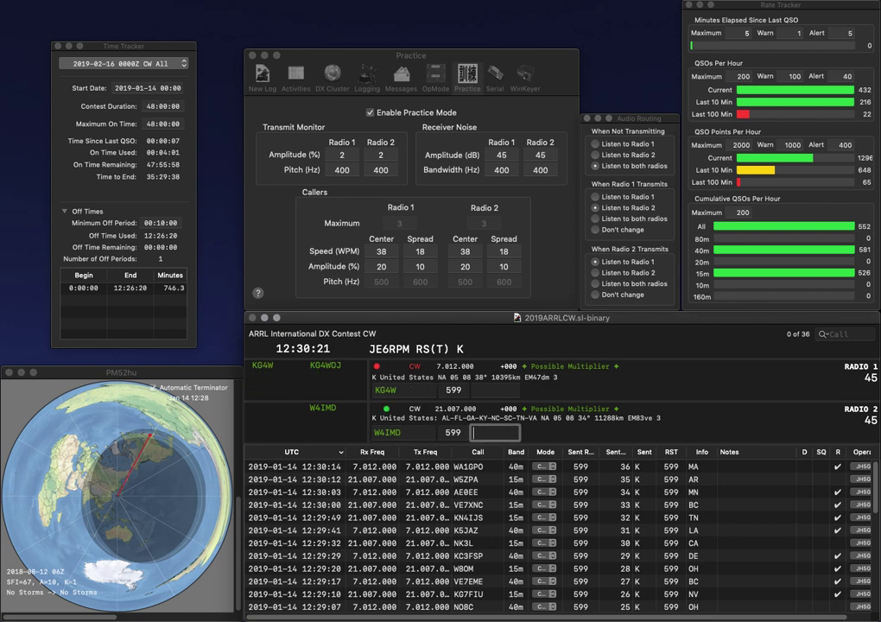
# Log W4IMD with exchange AL on Radio 2, and correct the Radio 1 call sign to KZ3W and send it.
pyautogui.write('AL')
pyautogui.press('Return')
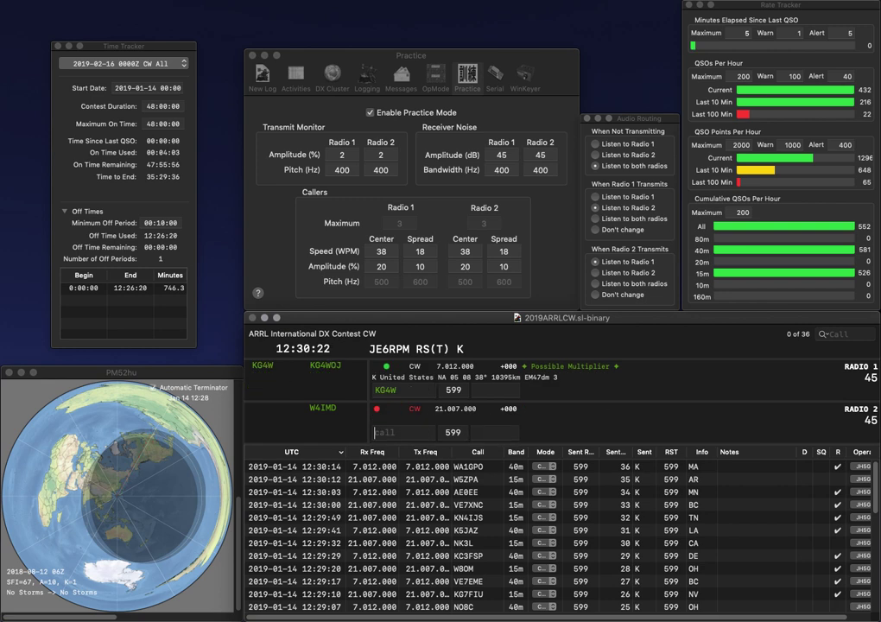
pyautogui.press('BackSpace')
pyautogui.press('BackSpace')
pyautogui.press('BackSpace')
pyautogui.write('Z3W')
pyautogui.press('Return')
pyautogui.write('KD6A')
pyautogui.press('Return')
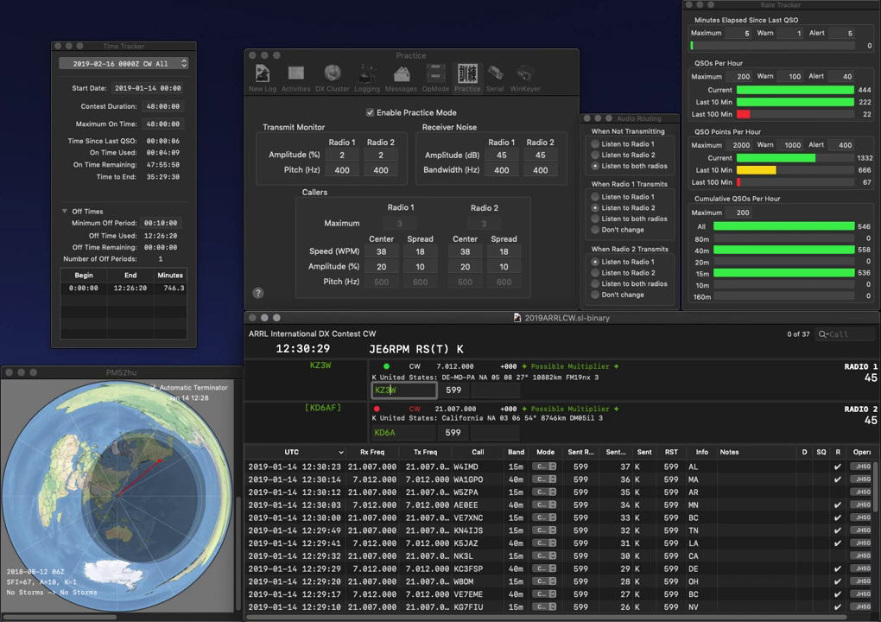
pyautogui.write('PA')
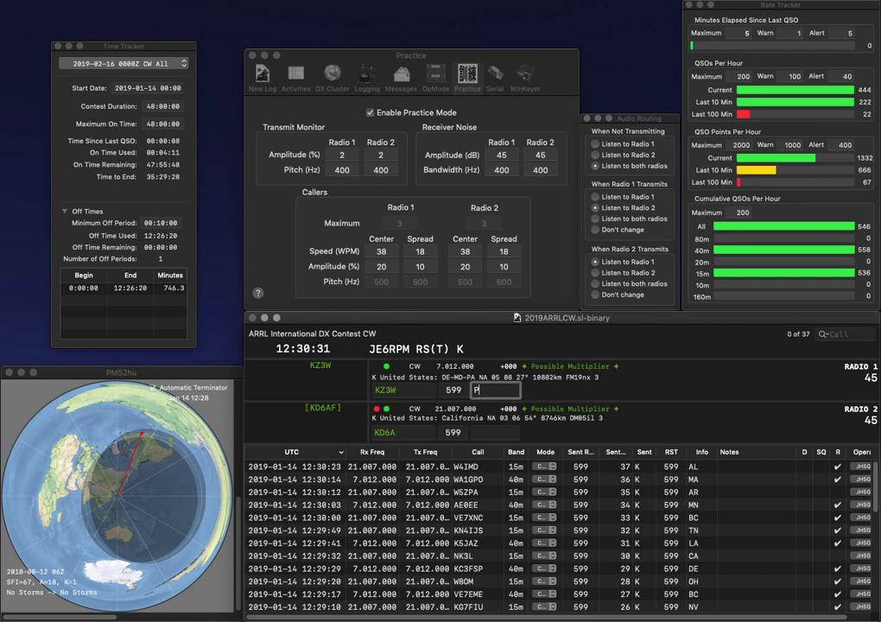
pyautogui.press('Return')
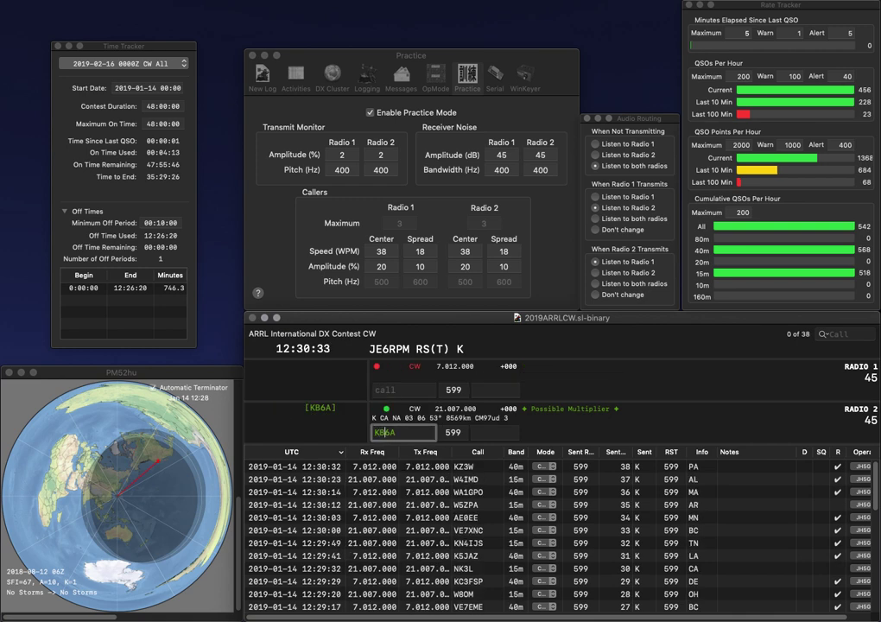
# Correct the Radio 2 call sign to KB6A and send it.
pyautogui.press('BackSpace')
pyautogui.write('B')
pyautogui.press('Return')
pyautogui.write('NU6C')
pyautogui.press('Return')
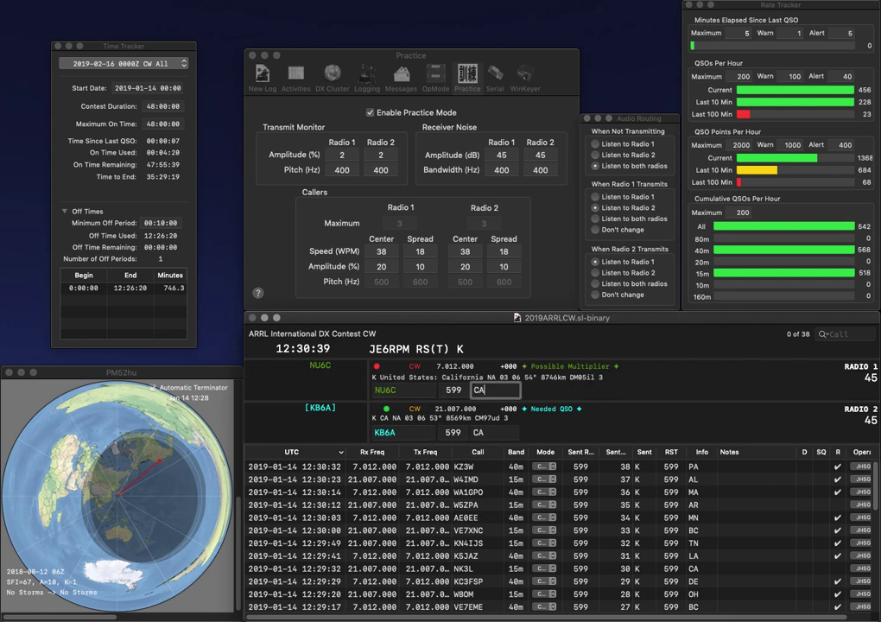
pyautogui.press('Return')
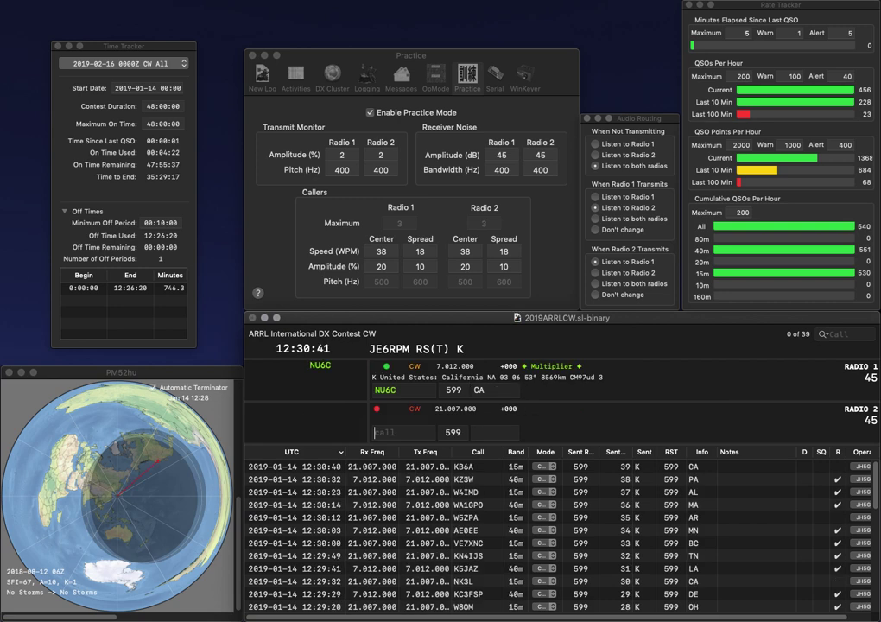
pyautogui.press('Return')
pyautogui.write('K3GTS')
pyautogui.press('Return')
pyautogui.write('KE8HE')
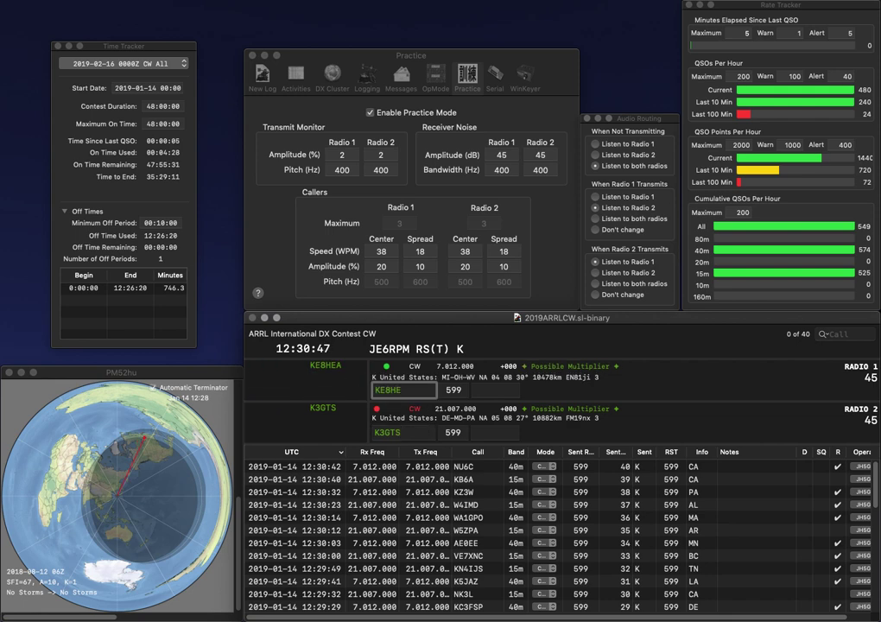
pyautogui.write('A')
pyautogui.press('Return')
pyautogui.write('MD')
pyautogui.press('Return')
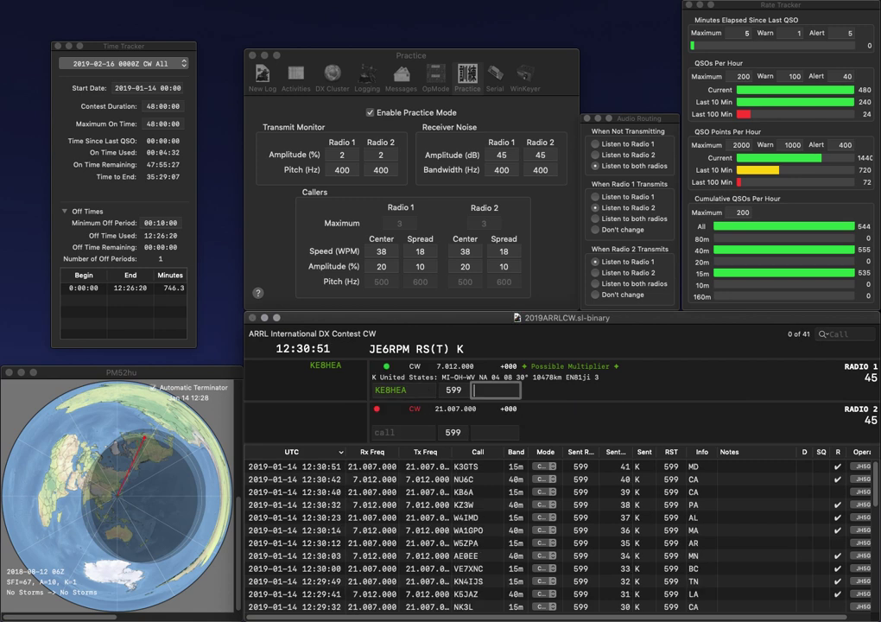
pyautogui.write('WV')
pyautogui.press('Return')
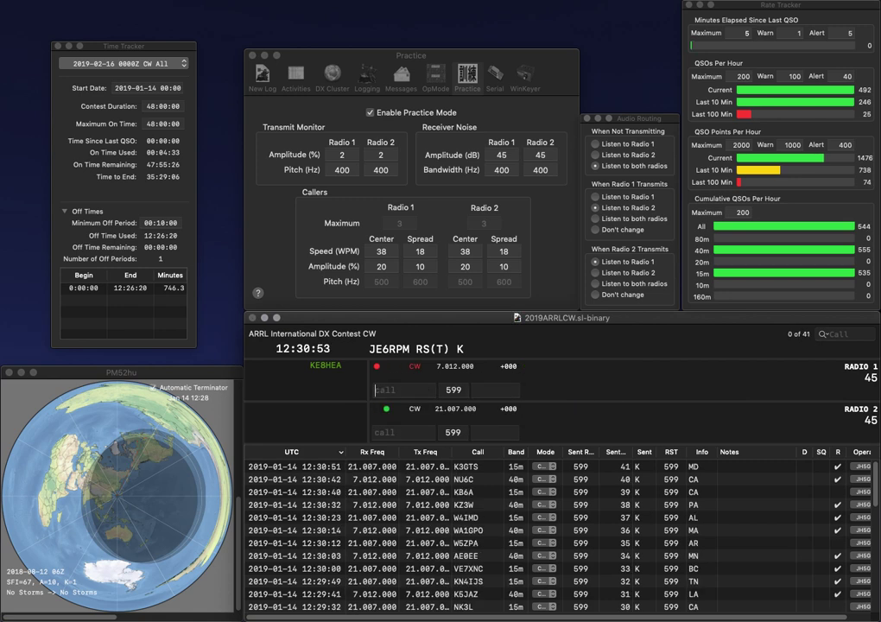
pyautogui.write('KA0ZLG')
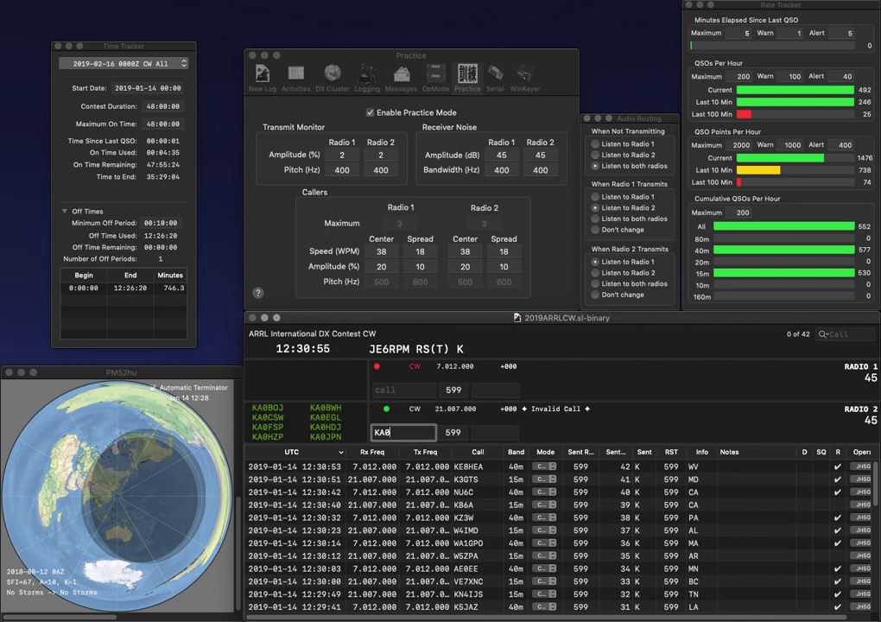
pyautogui.press('Return')
# Answer VE3AVP on Radio 1, and log KA0ZLG with exchange KS and VE3AVP with exchange ON.
pyautogui.write('VE3AV')
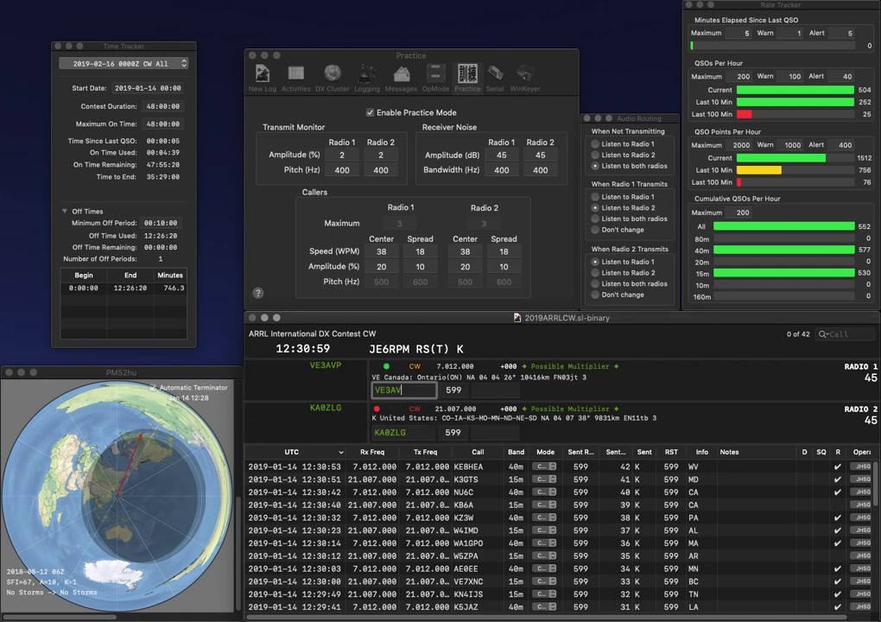
pyautogui.write('P')
pyautogui.press('Return')
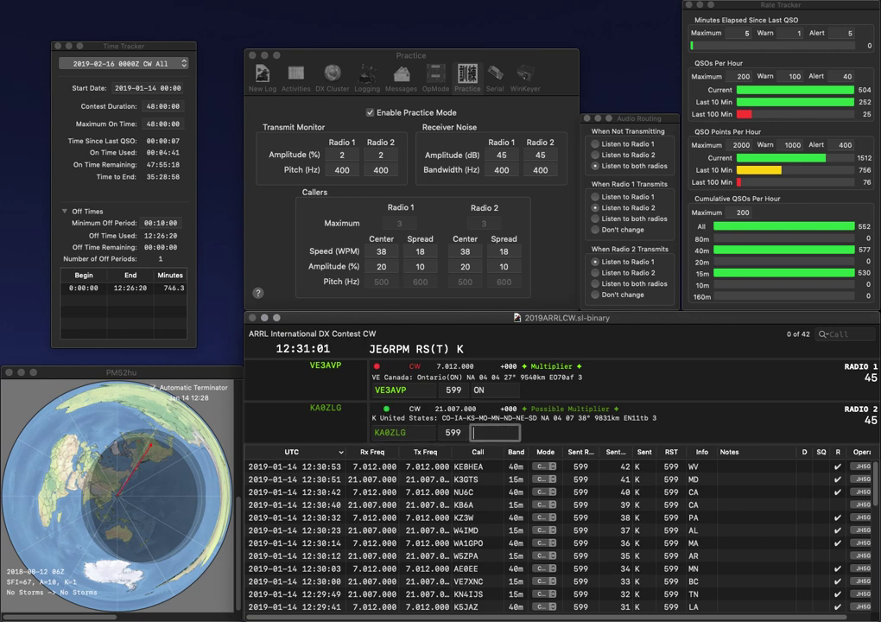
pyautogui.press('Return')
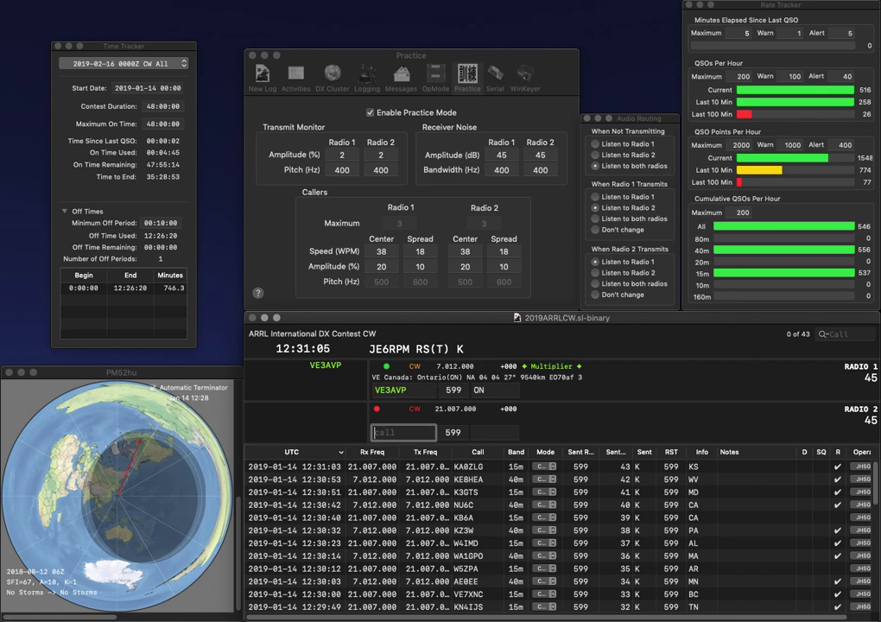
pyautogui.press('Return')
# Send the partial call signs KG5 on Radio 2 and 8AIU on Radio 1.
pyautogui.write('KG')
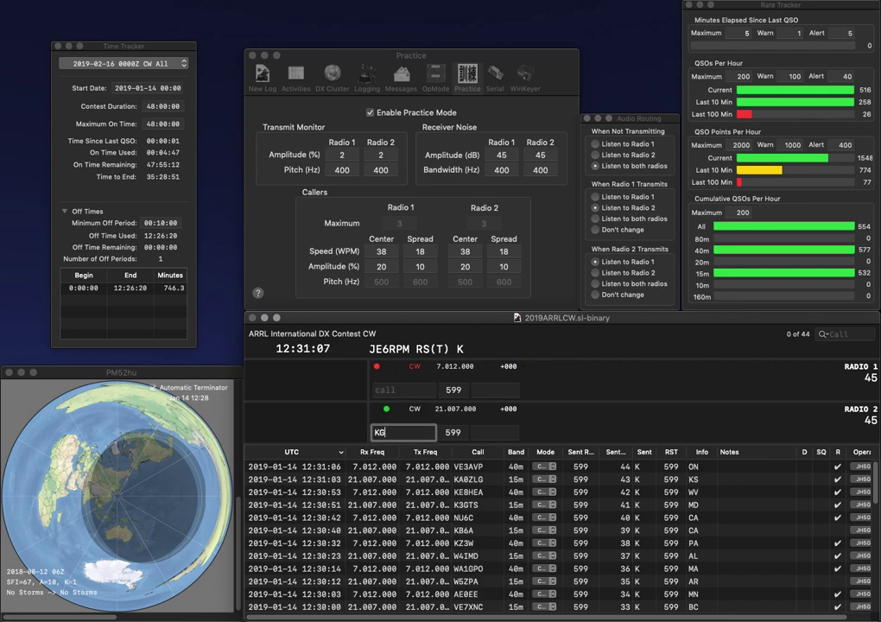
pyautogui.write('4')
pyautogui.press('BackSpace')
pyautogui.write('5')
pyautogui.press('Return')
pyautogui.write('8')
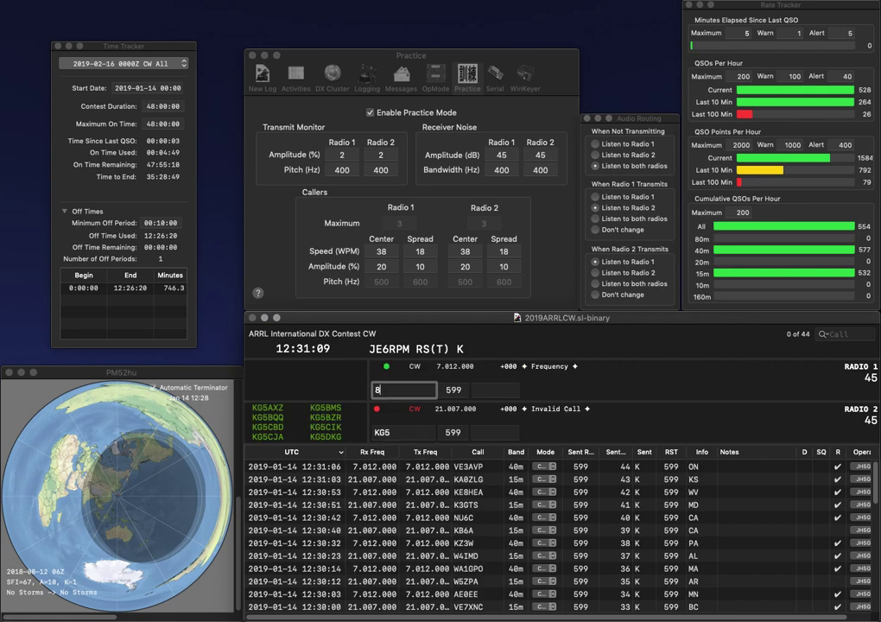
pyautogui.write('AIU')
pyautogui.press('Return')
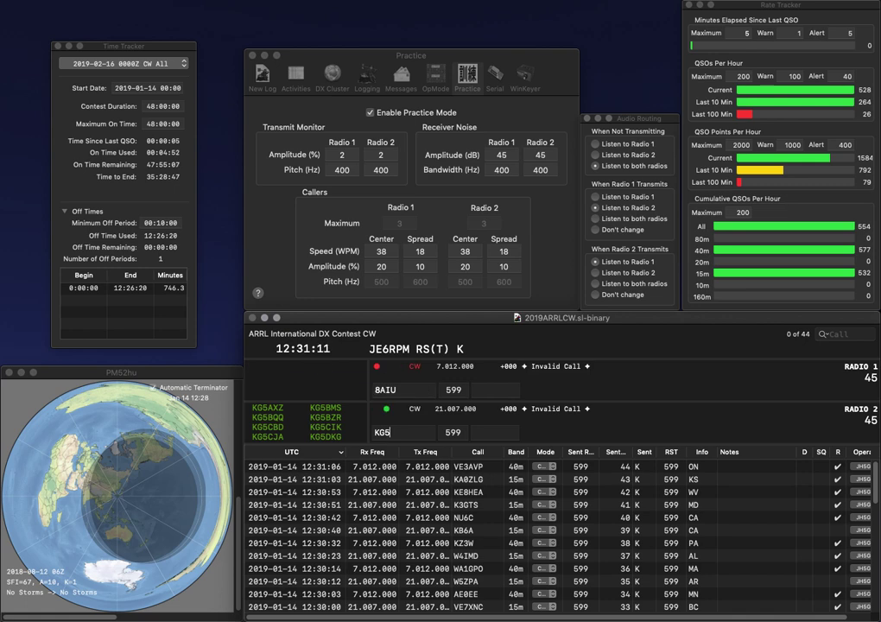
pyautogui.write('VLT')
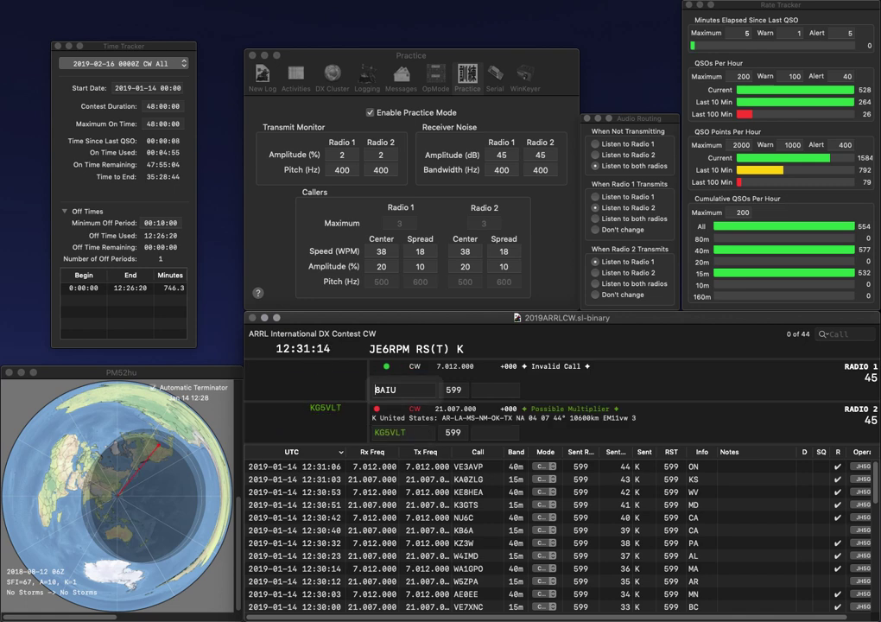
pyautogui.press('Return')
pyautogui.write('W')
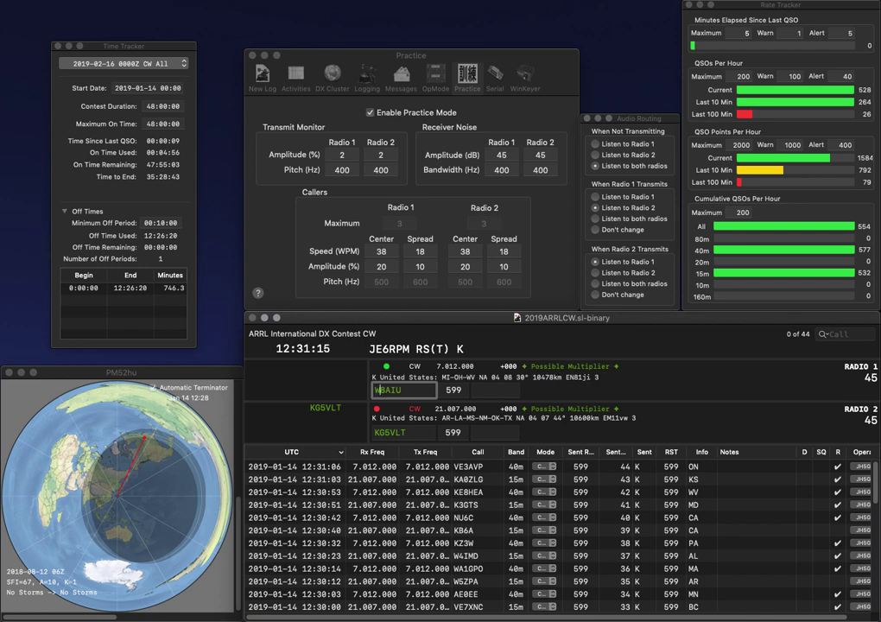
pyautogui.press('Delete')
pyautogui.write('9')
pyautogui.press('Return')
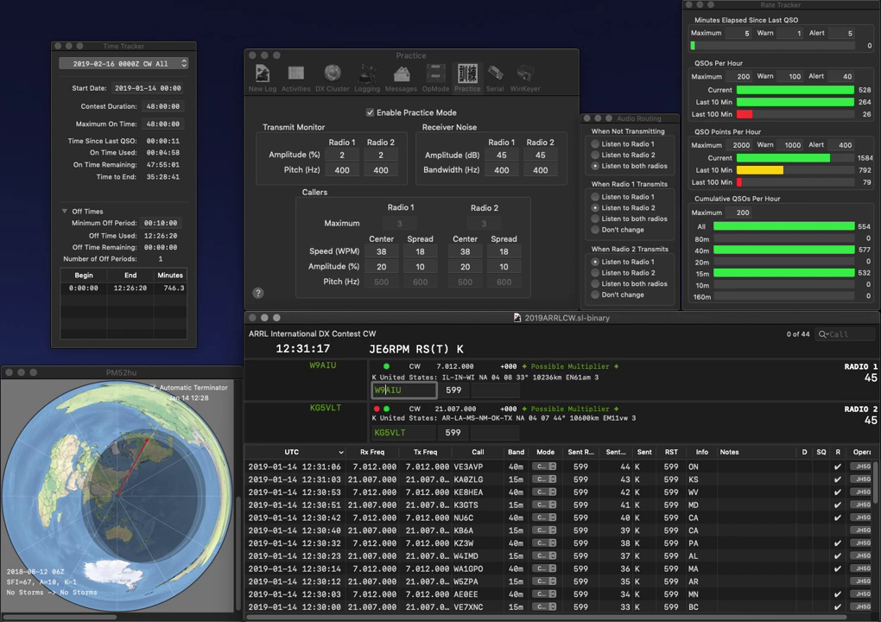
pyautogui.press('Tab')
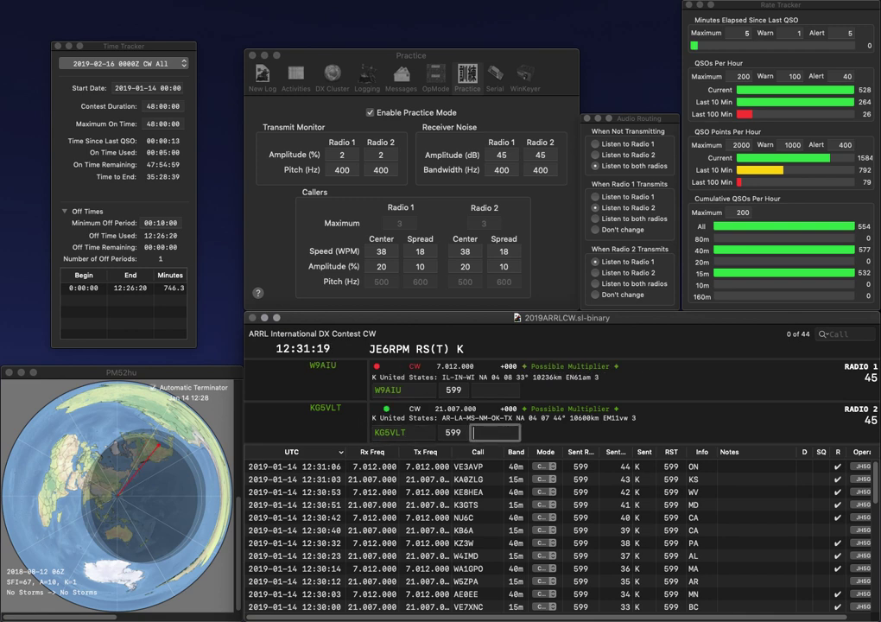
pyautogui.press('Return')
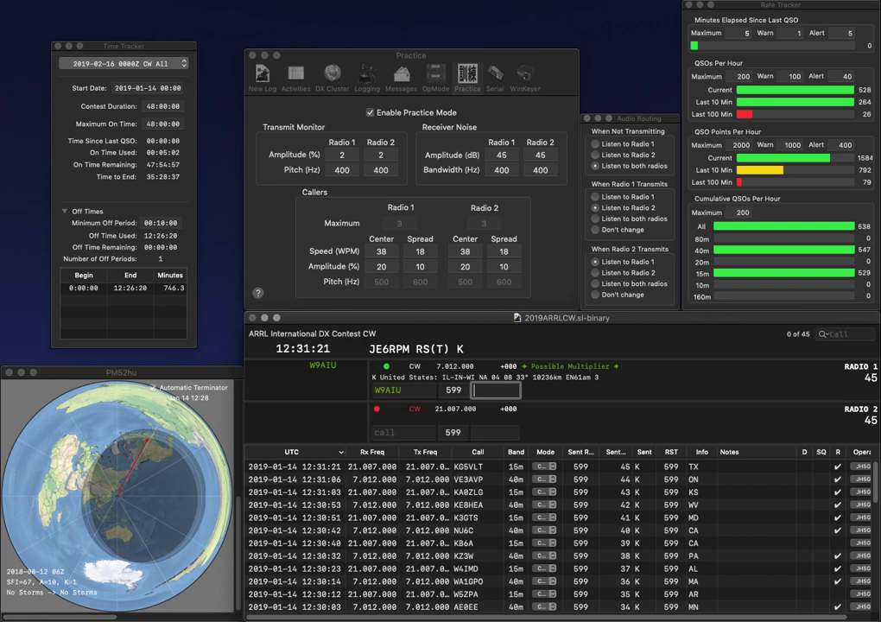
pyautogui.write('WI')
pyautogui.press('Return')
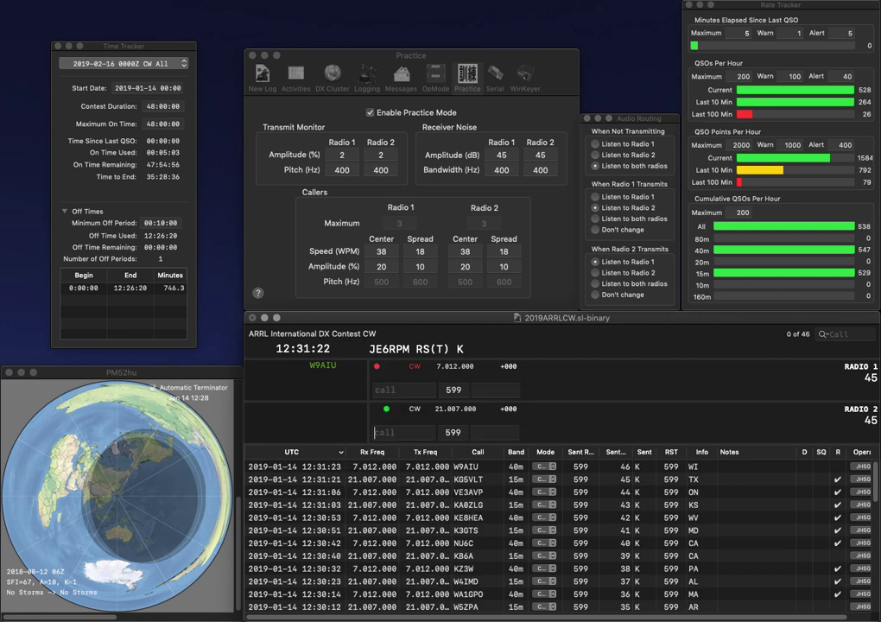
pyautogui.write('WE5P')
pyautogui.press('Return')
pyautogui.write('VE7')
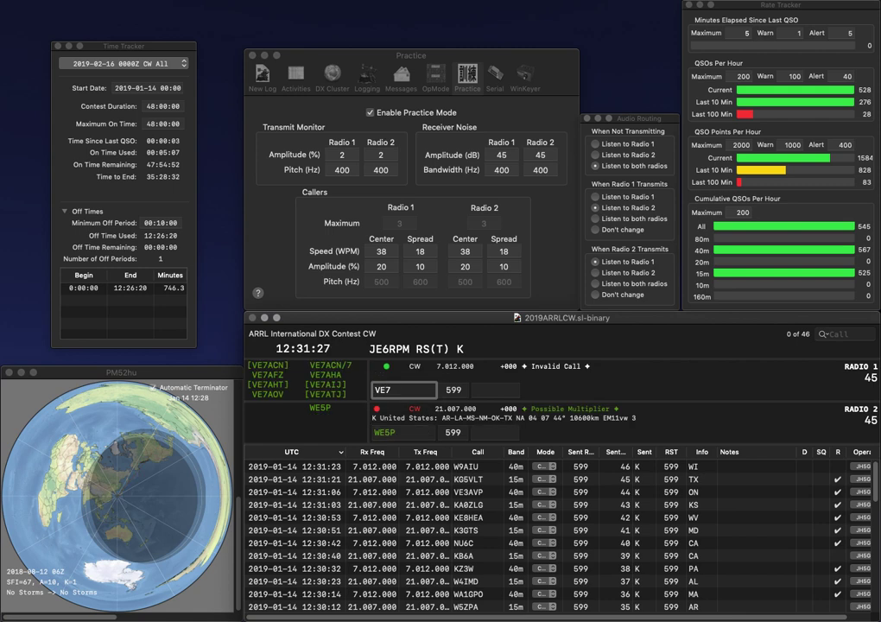
pyautogui.write('ZN')
pyautogui.press('Return')
pyautogui.write('NM')
pyautogui.press('Return')
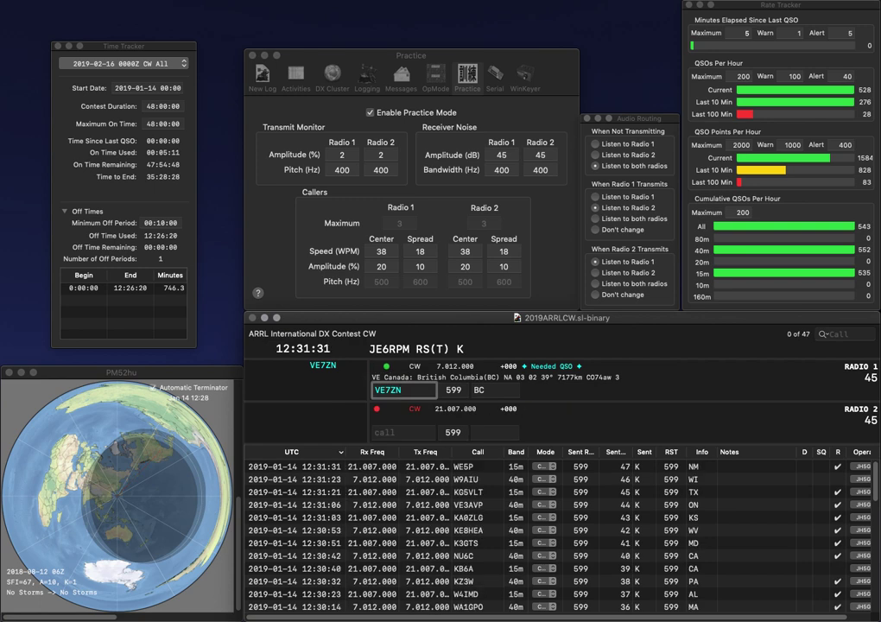
pyautogui.press('Return')
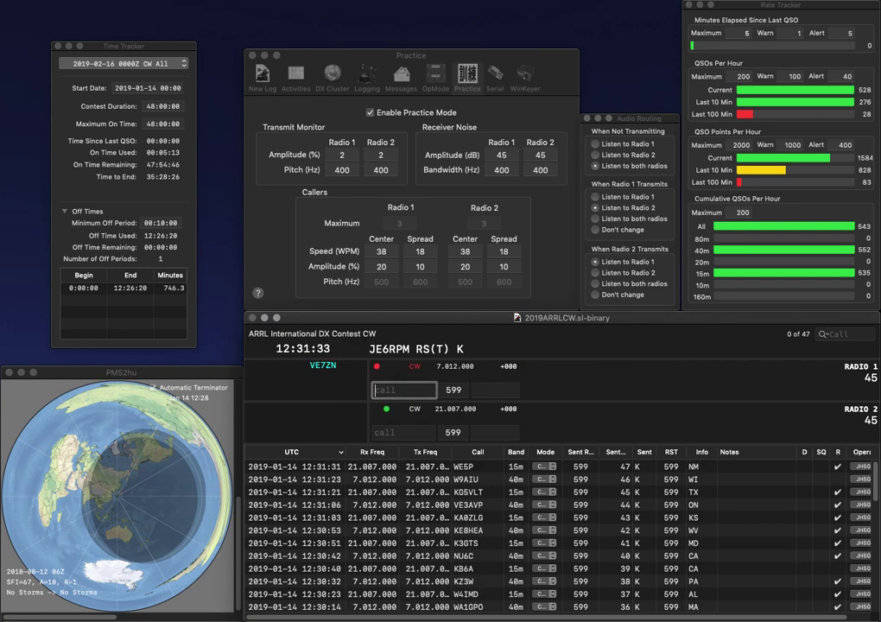
# Send the partial call signs K9N on Radio 2 and 6RBC on Radio 1.
pyautogui.write('K')
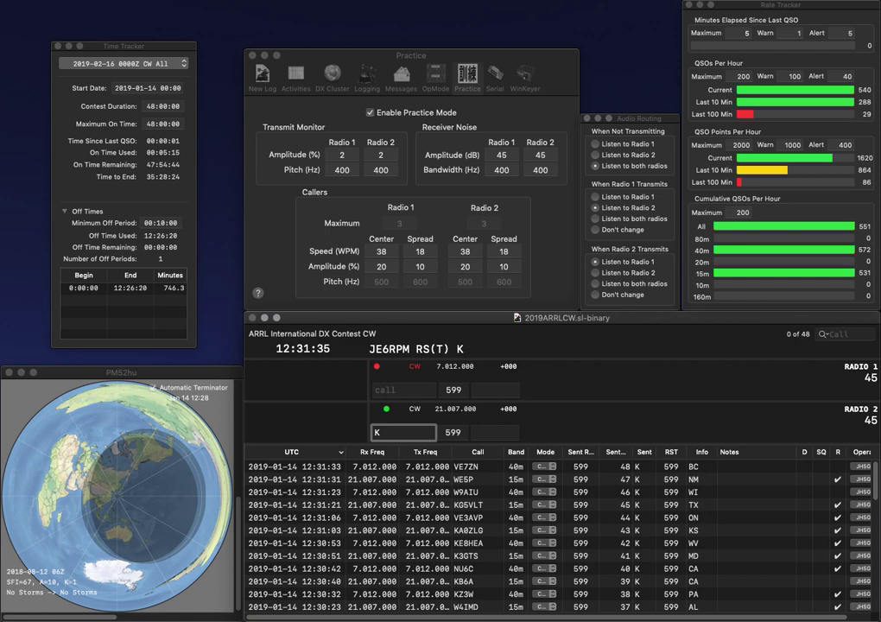
pyautogui.write('9N')
pyautogui.press('Return')
pyautogui.write('6RBC')
pyautogui.press('Return')
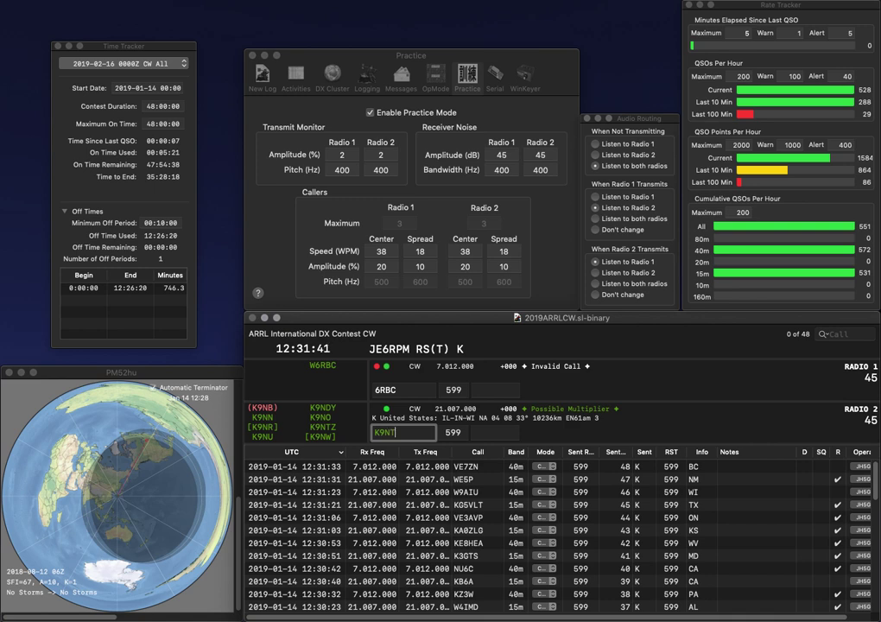
pyautogui.write('TC')
pyautogui.click(375, 390)
pyautogui.write('W')
pyautogui.click(401, 433)
pyautogui.press('Delete')
pyautogui.write('N')
pyautogui.press('Return')
pyautogui.press('space')
pyautogui.write('CA')
pyautogui.press('Return')
pyautogui.press('space')
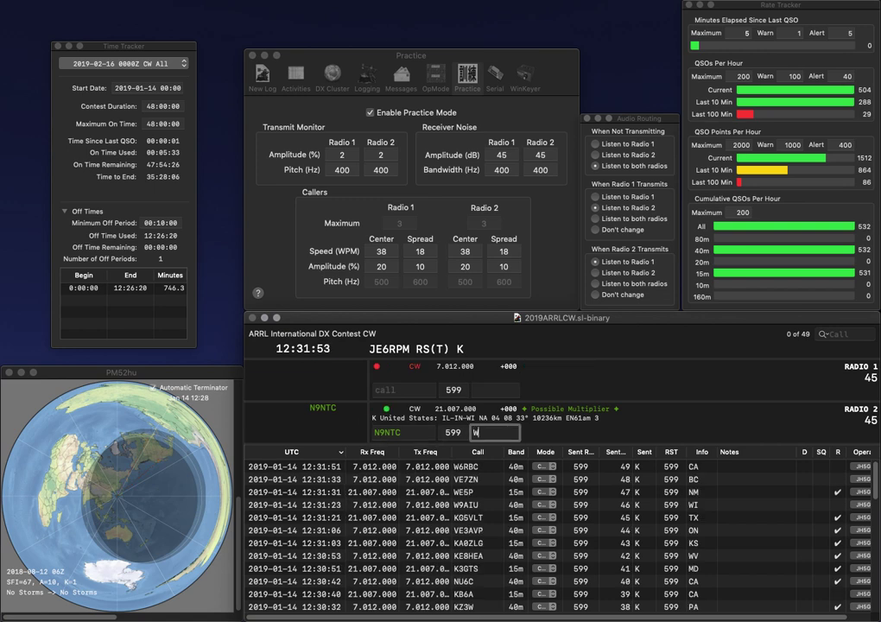
pyautogui.write('I')
pyautogui.press('Return')
pyautogui.write('W5LEX')
pyautogui.press('Return')
pyautogui.write('K')
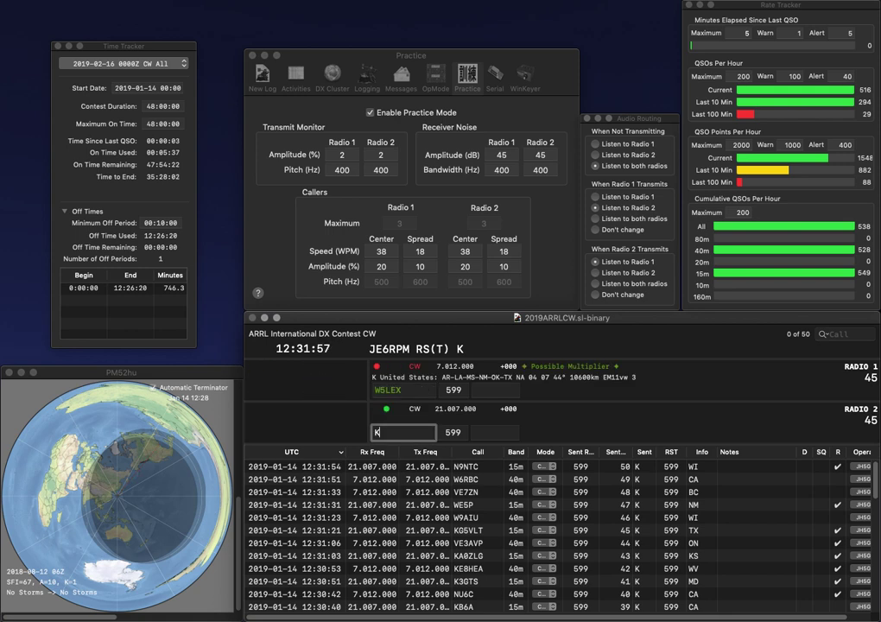
pyautogui.write('T3U')
pyautogui.press('BackSpace')
pyautogui.write('V')
pyautogui.press('Return')
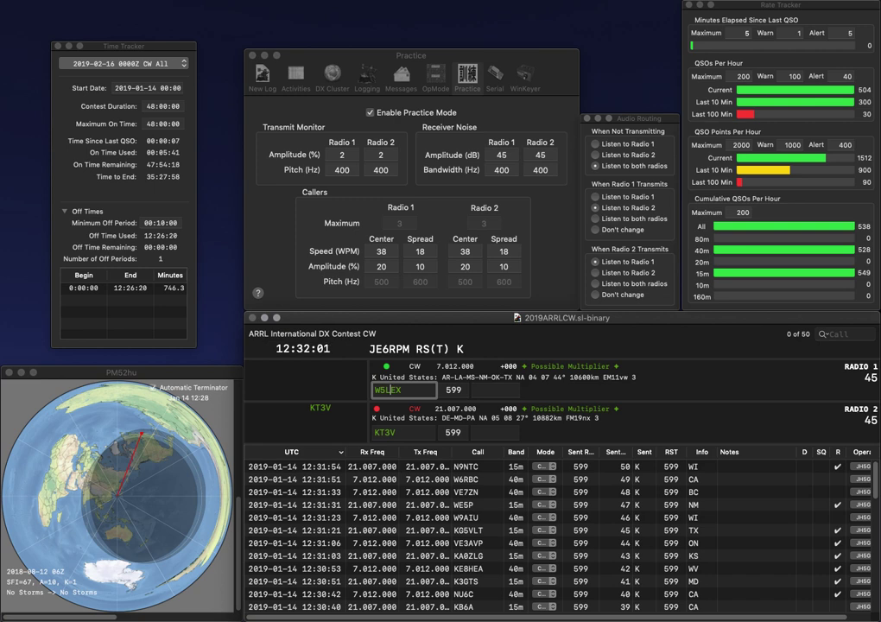
pyautogui.press('BackSpace')
pyautogui.write('H')
pyautogui.press('Return')
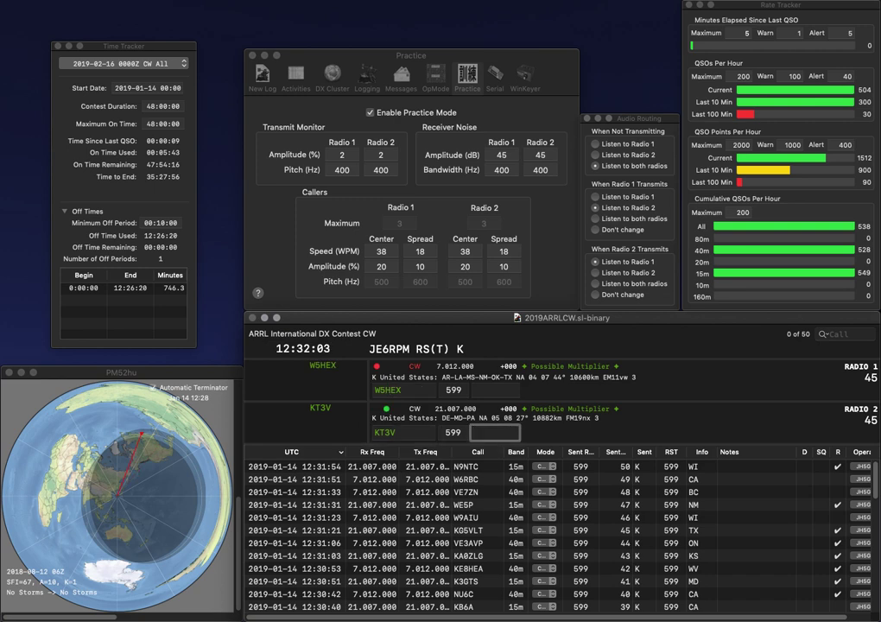
pyautogui.write('MD')
pyautogui.press('Return')
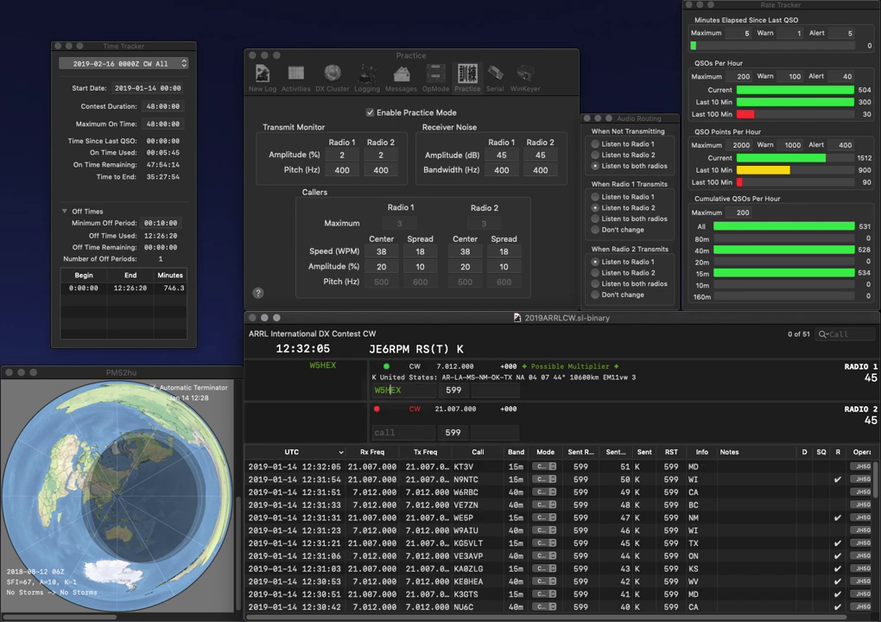
pyautogui.write('NM')
pyautogui.press('Return')
pyautogui.write('N1XK')
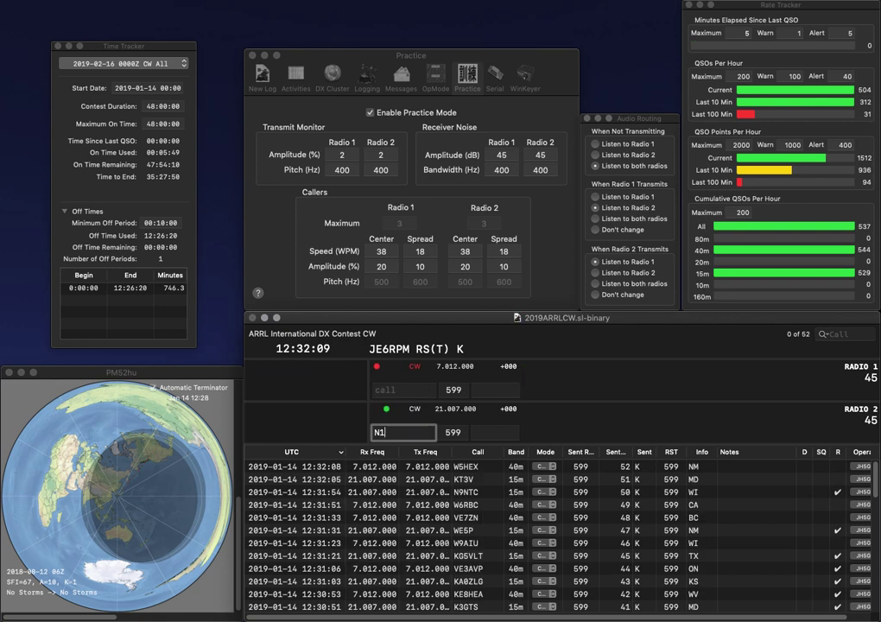
pyautogui.press('Return')
pyautogui.write('WA5LOU')
pyautogui.press('Return')
pyautogui.write('MN')
pyautogui.press('Return')
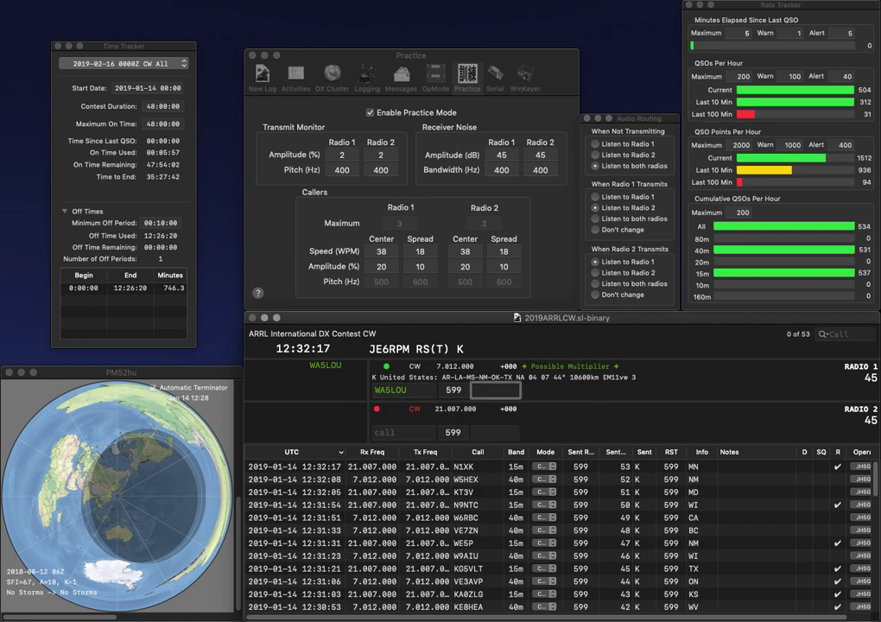
pyautogui.write('OK')
pyautogui.press('Return')
# Answer KC2PDO on Radio 2 and enter the partial call sign DK on Radio 1.
pyautogui.write('KC')
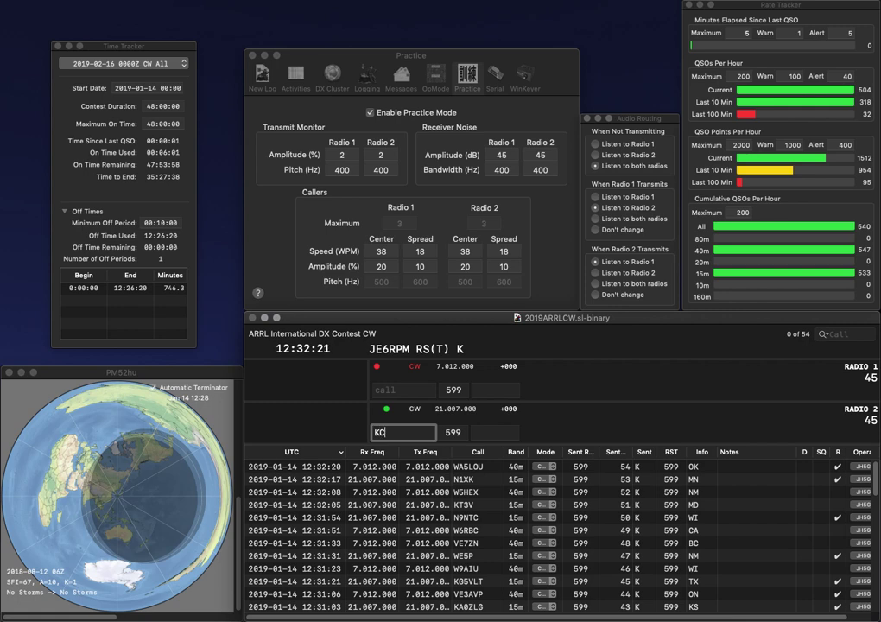
pyautogui.write('2PD')
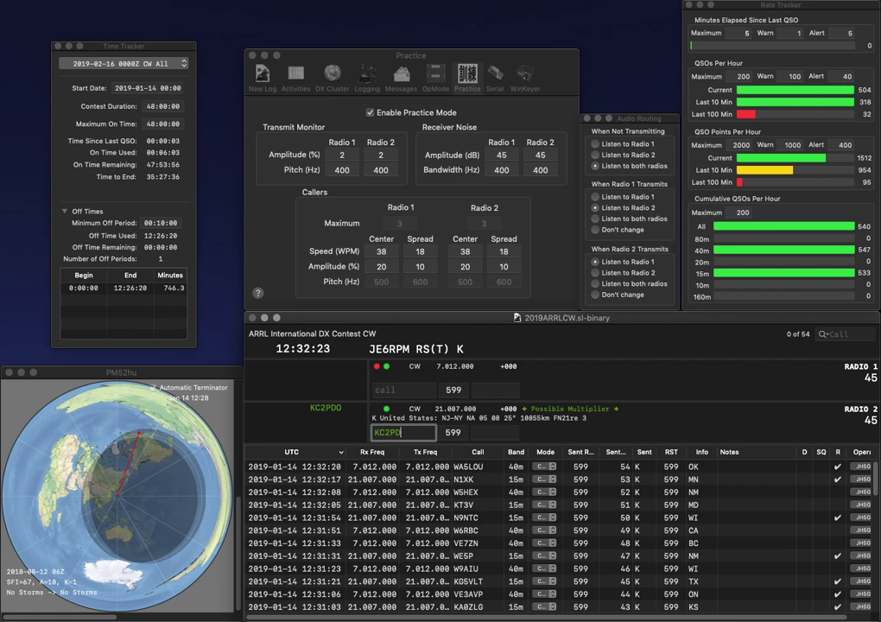
pyautogui.write('O')
pyautogui.press('Return')
pyautogui.write('DK')
pyautogui.write('N')
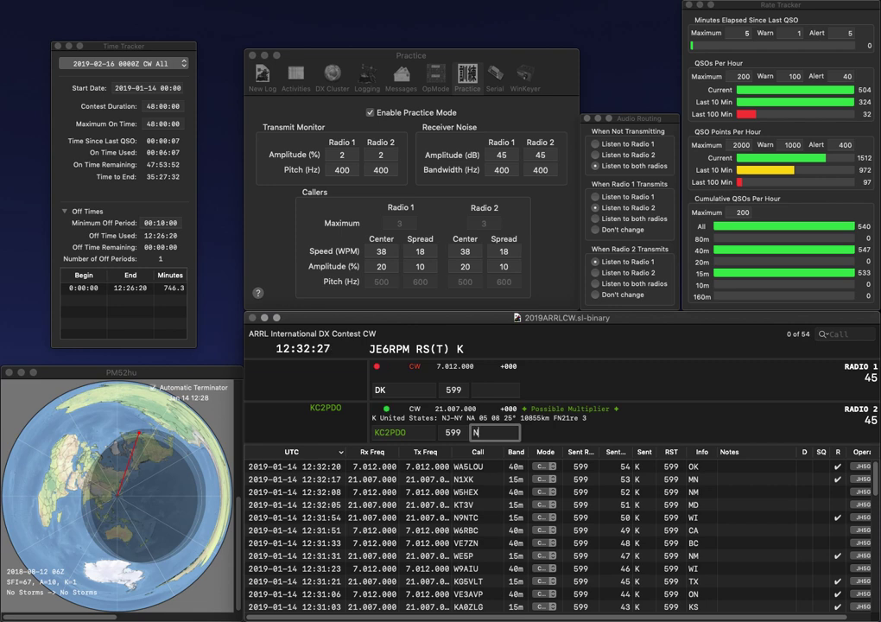
pyautogui.write('J')
pyautogui.press('Return')
pyautogui.write('AA7')
pyautogui.press('Return')
pyautogui.write('K7CA')
pyautogui.press('Return')
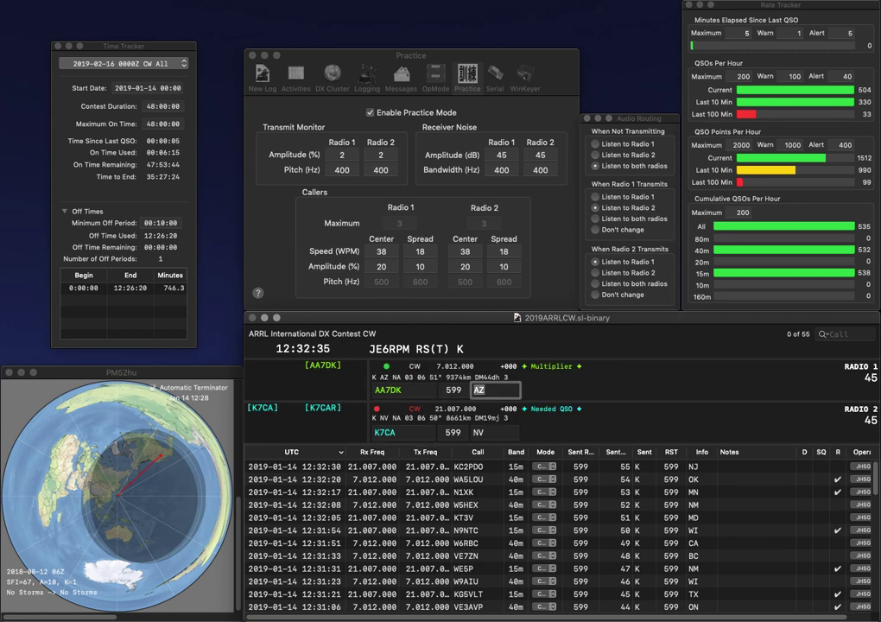
pyautogui.press('Return')
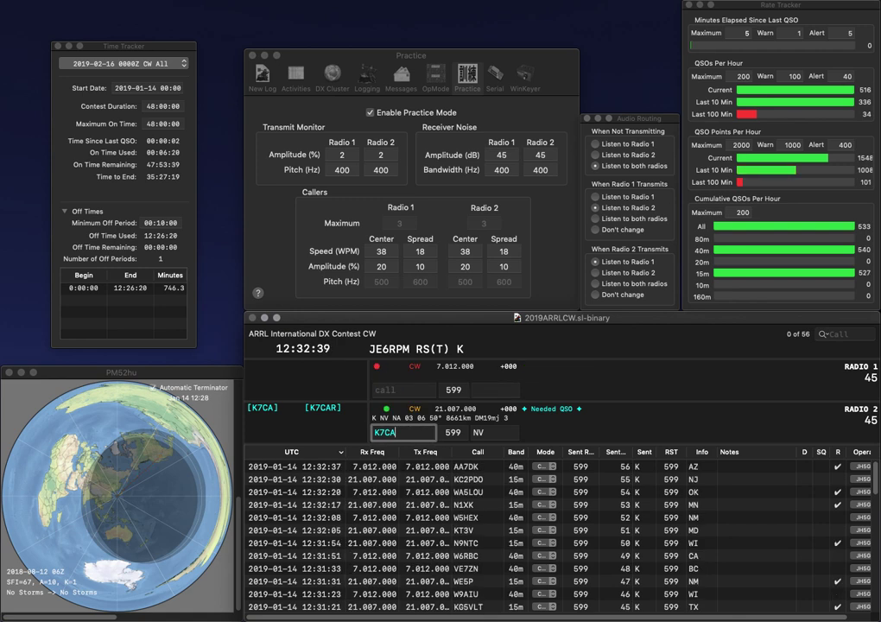
pyautogui.press('Return')
pyautogui.write('K')
pyautogui.press('BackSpace')
pyautogui.write('NE6I')
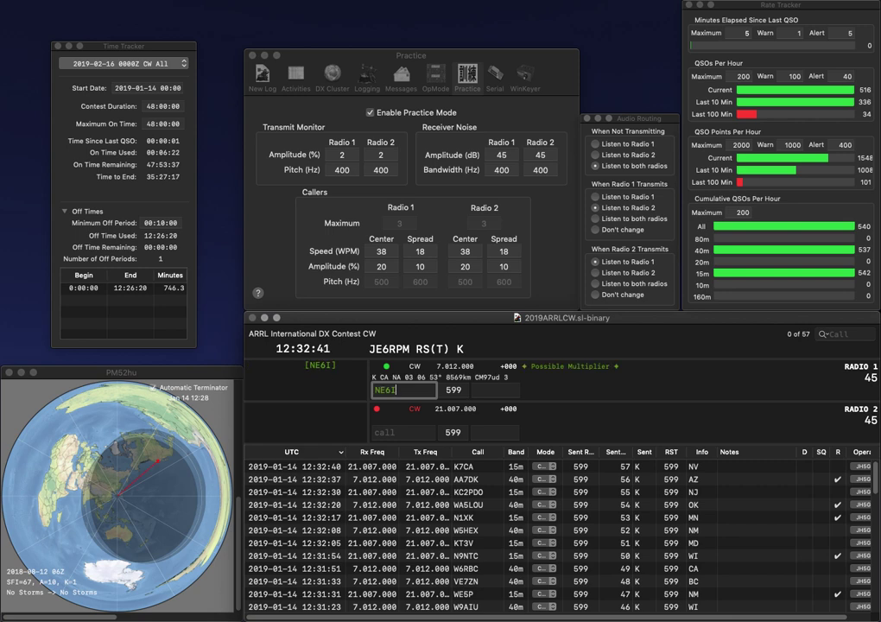
pyautogui.press('Return')
pyautogui.write('K2')
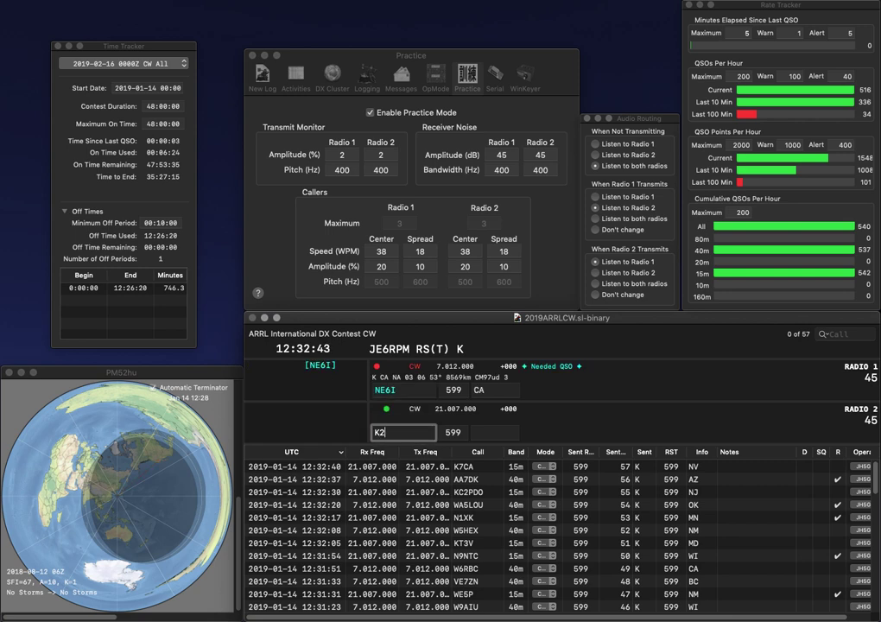
pyautogui.write('L')
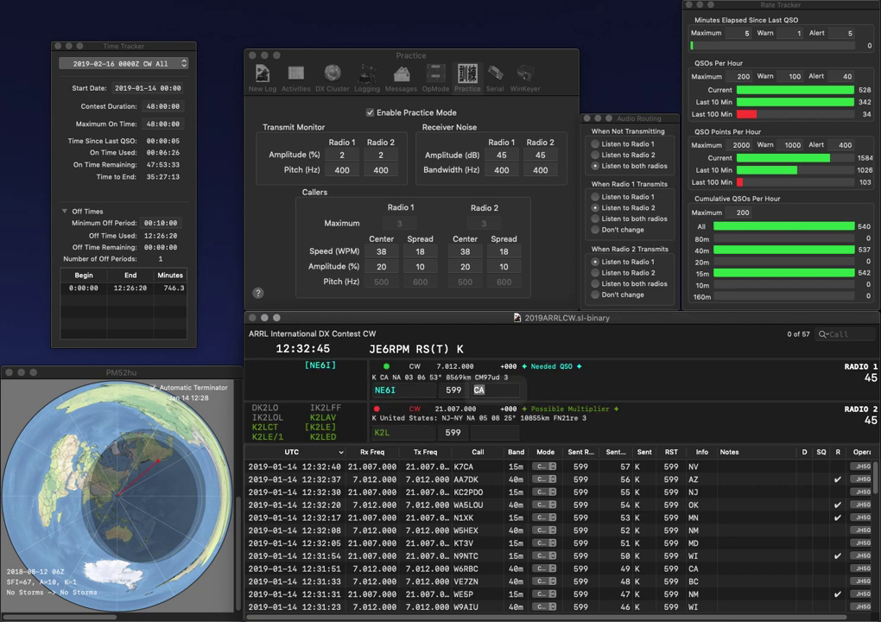
pyautogui.press('Return')
pyautogui.press('Left')
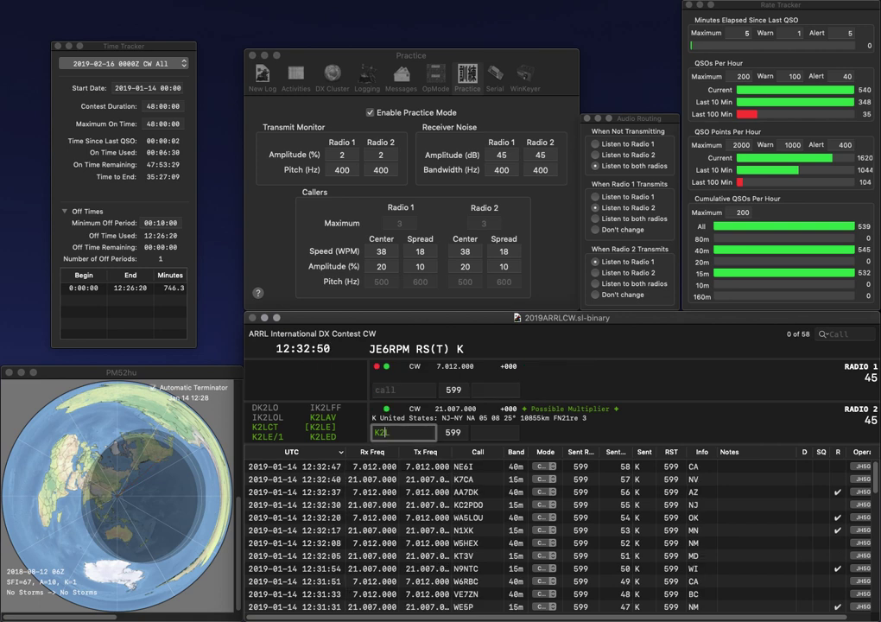
pyautogui.write('ZV')
pyautogui.write('0USA')
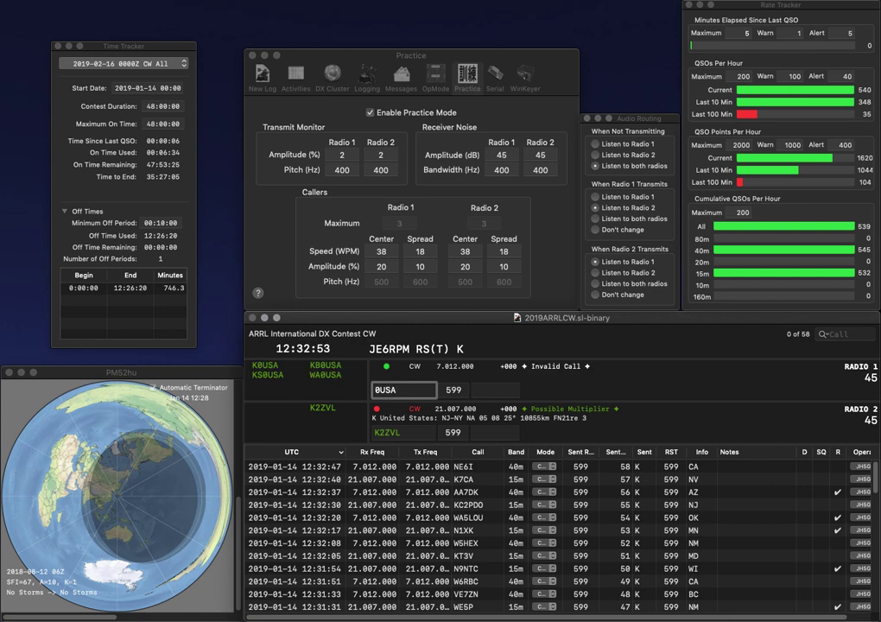
pyautogui.write('KB')
pyautogui.press('Return')
pyautogui.press('space')
pyautogui.write('NJ')
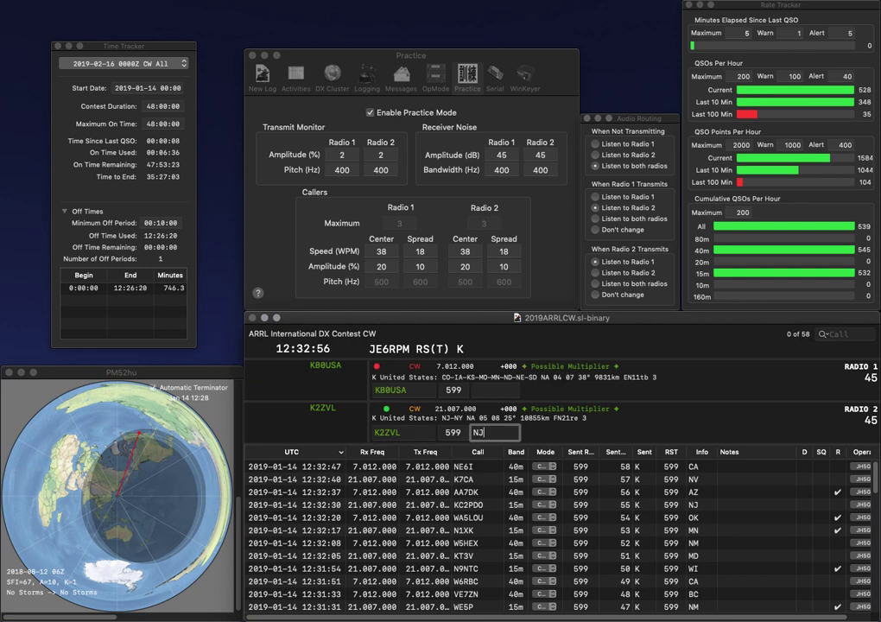
pyautogui.press('Return')
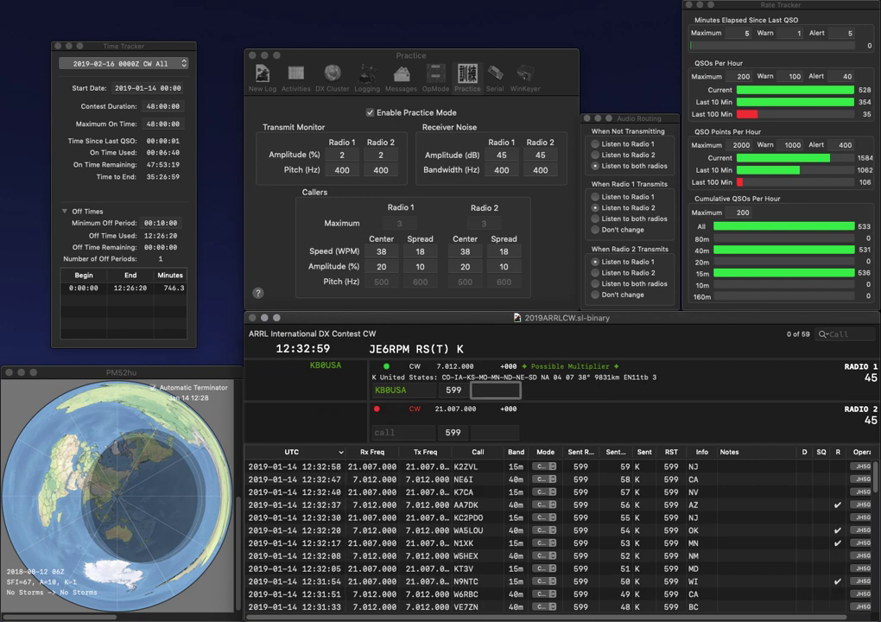
pyautogui.write('NE')
pyautogui.press('Return')
pyautogui.write('K2TRD')
pyautogui.press('Return')
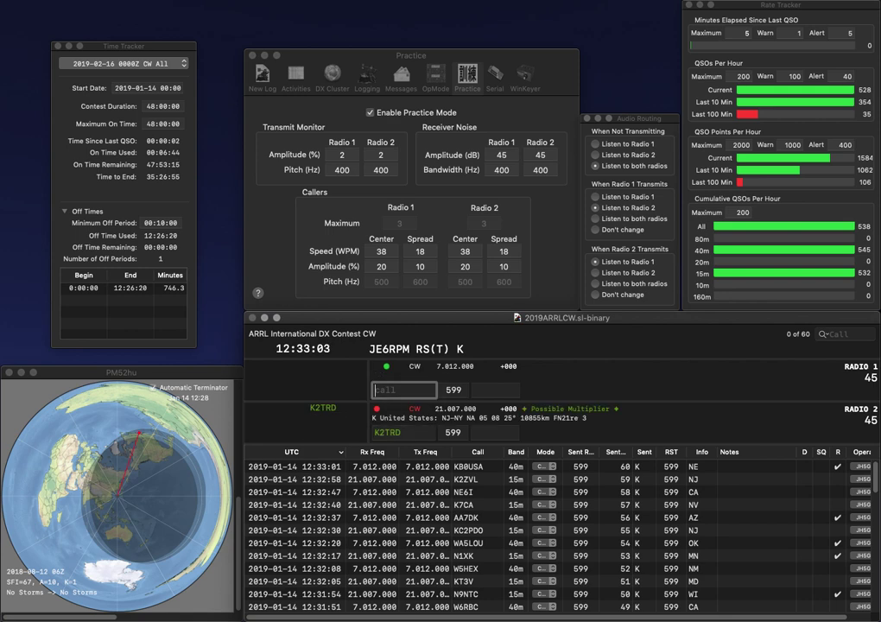
pyautogui.write('NS7I')
pyautogui.press('Return')
# Log K2TRD on Radio 2 with exchange NY and NS7I on Radio 1 with exchange WY.
pyautogui.press('space')
pyautogui.write('NY')
pyautogui.press('Return')
pyautogui.press('Return')
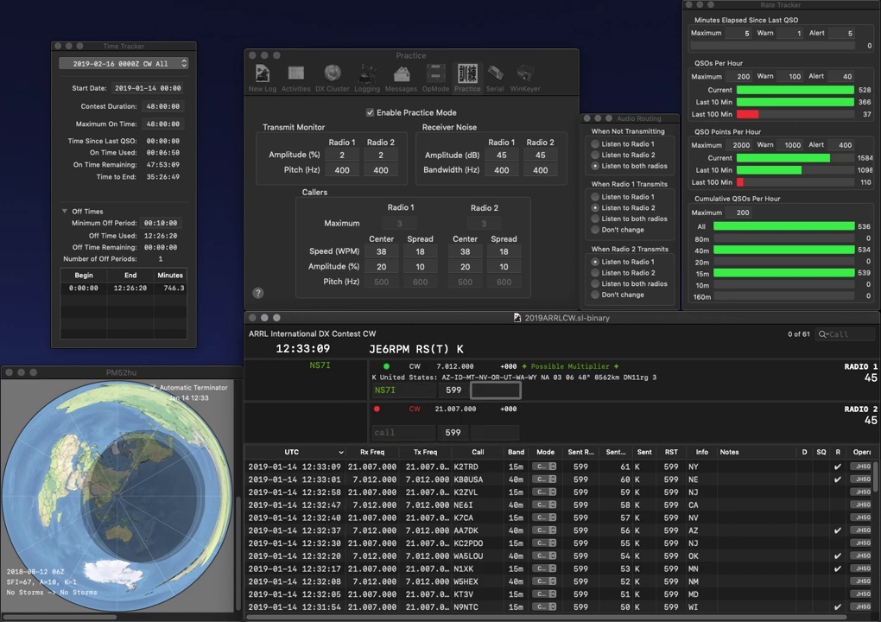
pyautogui.write('WY')
pyautogui.press('Return')
# Send the call signs NK5G on Radio 2 and D4EAR on Radio 1.
pyautogui.write('NK5G')
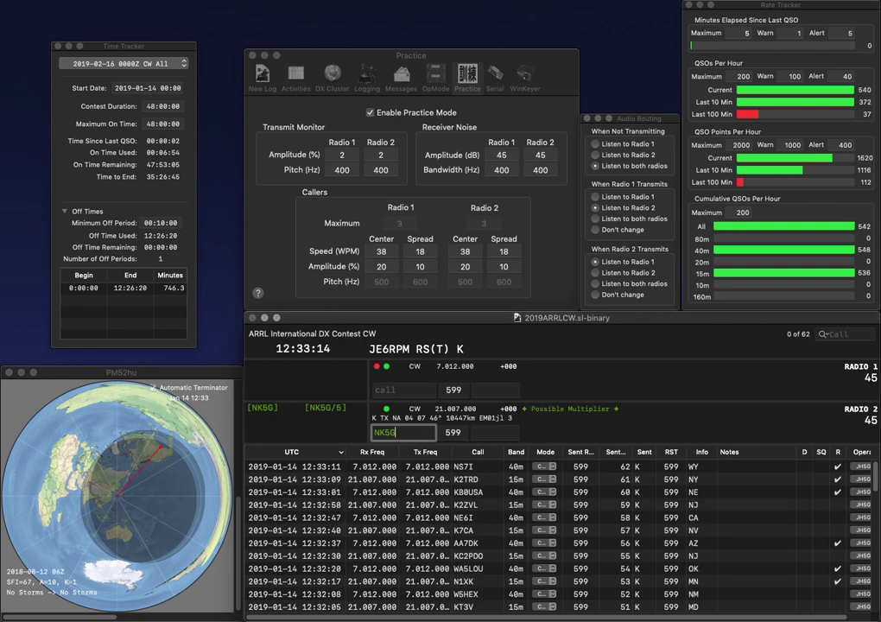
pyautogui.press('Return')
pyautogui.write('D4EAR')
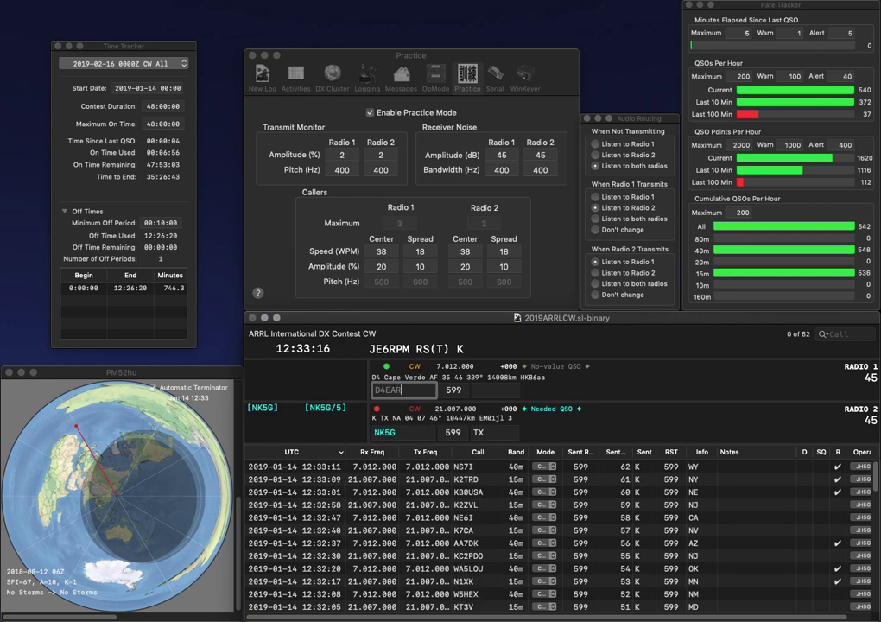
pyautogui.press('Return')
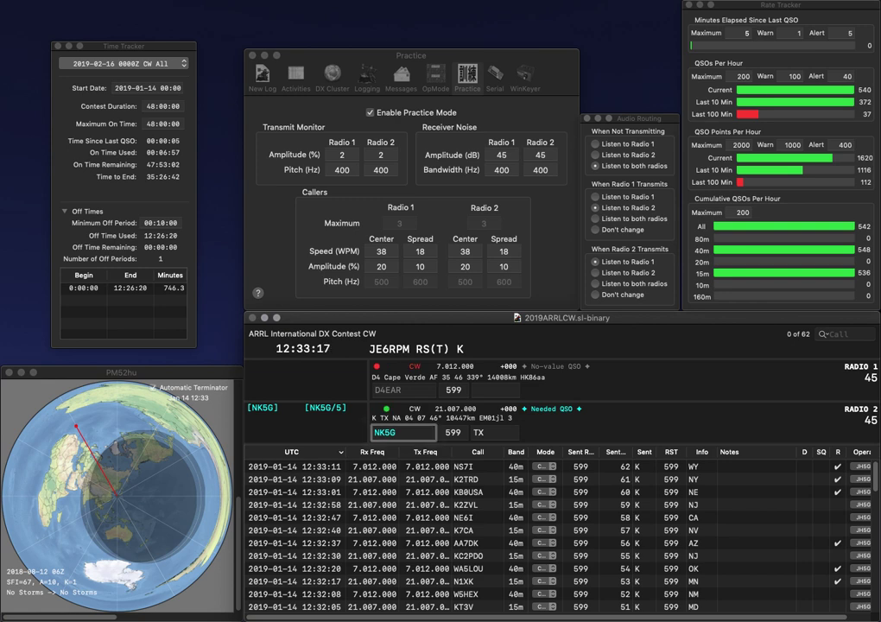
pyautogui.write('/5')
pyautogui.press('Return')
pyautogui.write('KN')
pyautogui.press('Delete')
pyautogui.press('Return')
pyautogui.press('Tab')
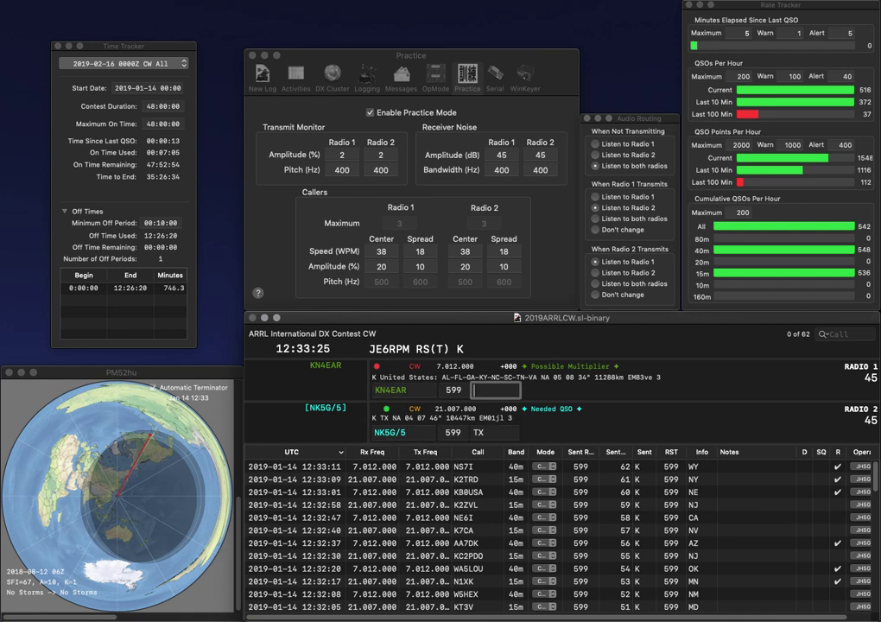
pyautogui.press('Return')
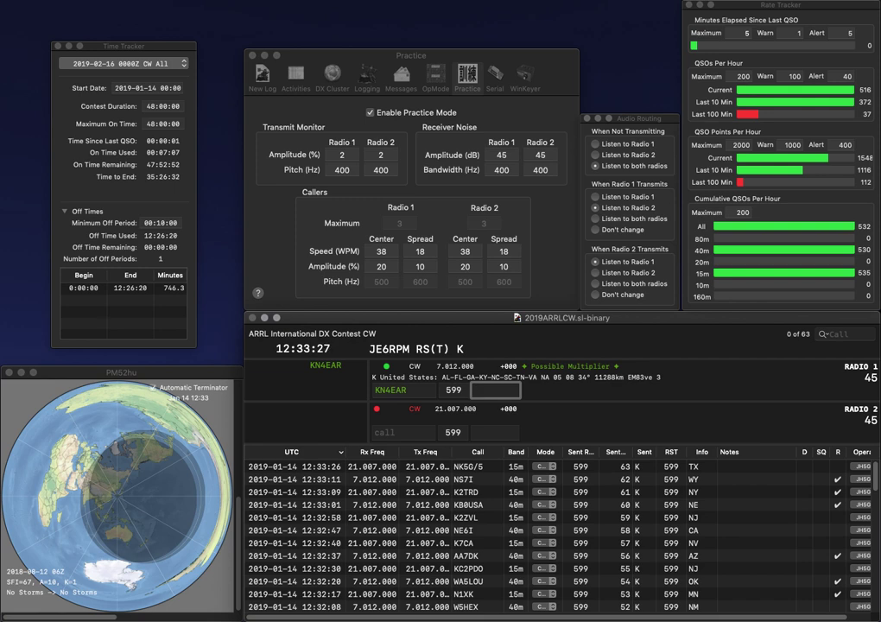
pyautogui.write('GA')
pyautogui.press('Return')
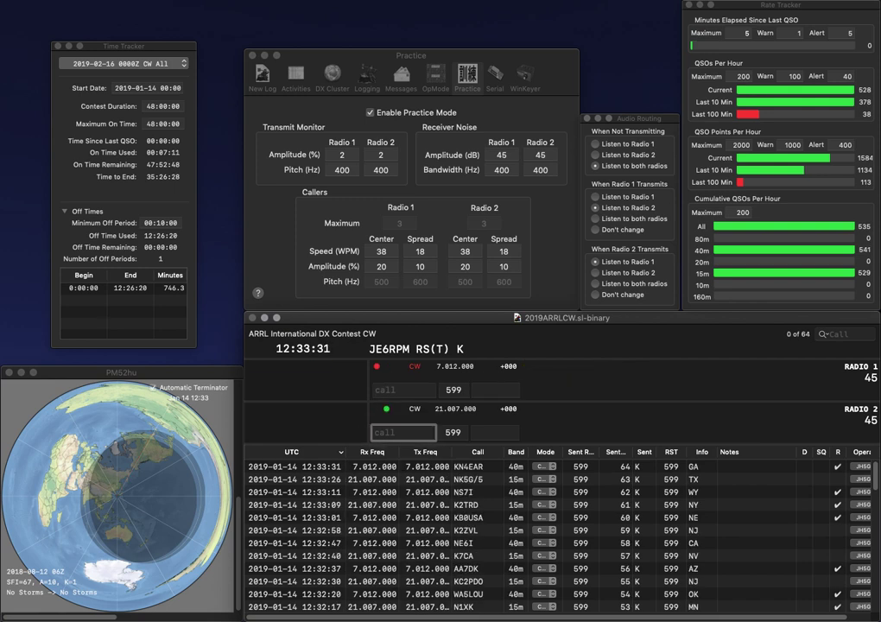
# Send the partial call signs OK on Radio 2 and K5L on Radio 1.
pyautogui.write('OK')
pyautogui.press('Up')
pyautogui.write('K5L')
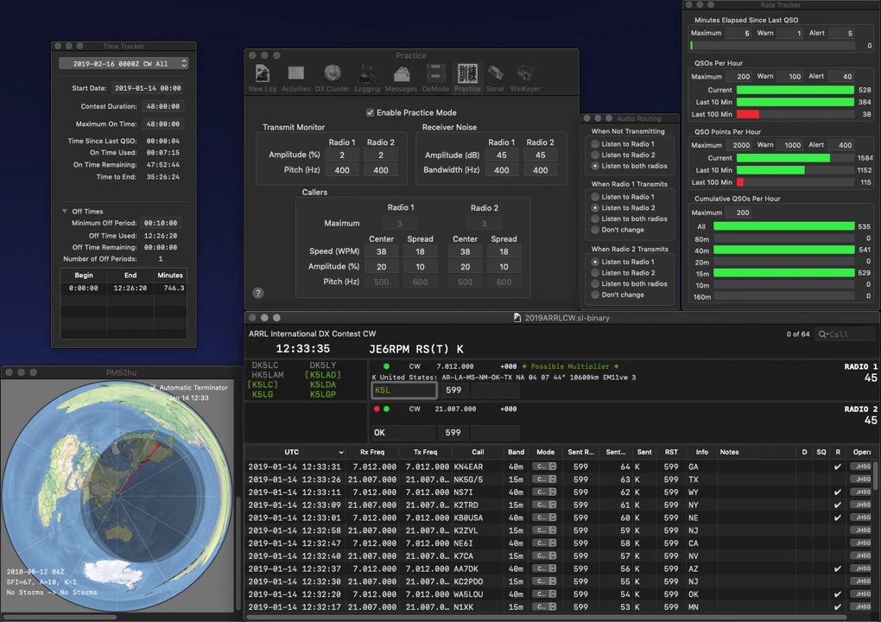
pyautogui.press('Return')
# Correct the partial call sign on Radio 2 to 1OC and send it.
pyautogui.press('Home')
pyautogui.write('1')
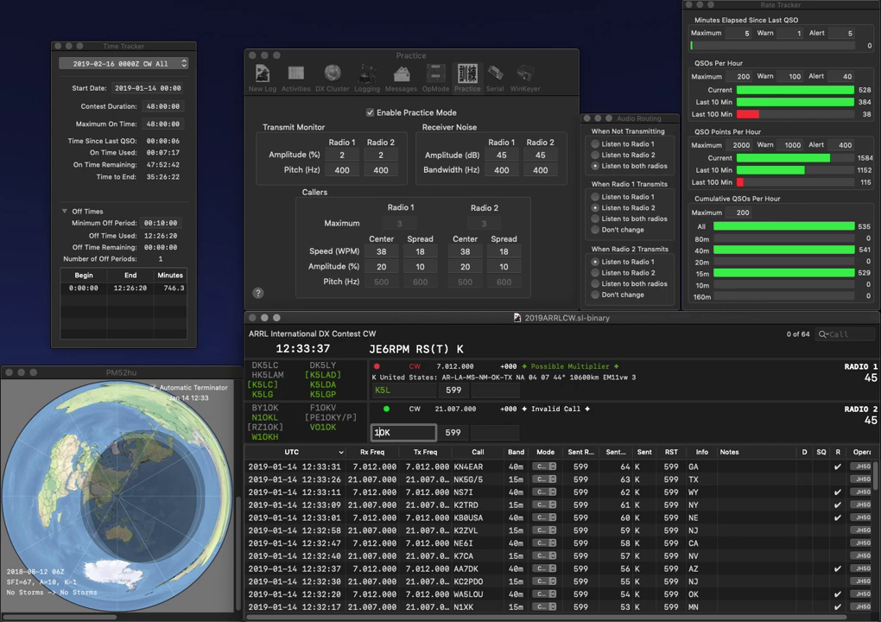
pyautogui.press('End')
pyautogui.press('BackSpace')
pyautogui.write('CRW')
pyautogui.press('Return')
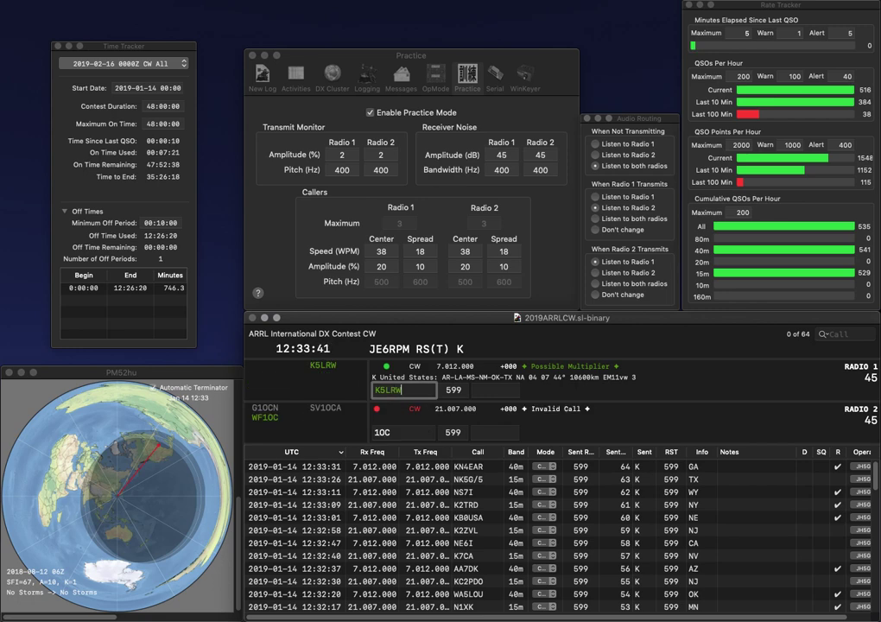
pyautogui.press('Home')
pyautogui.write('WF')
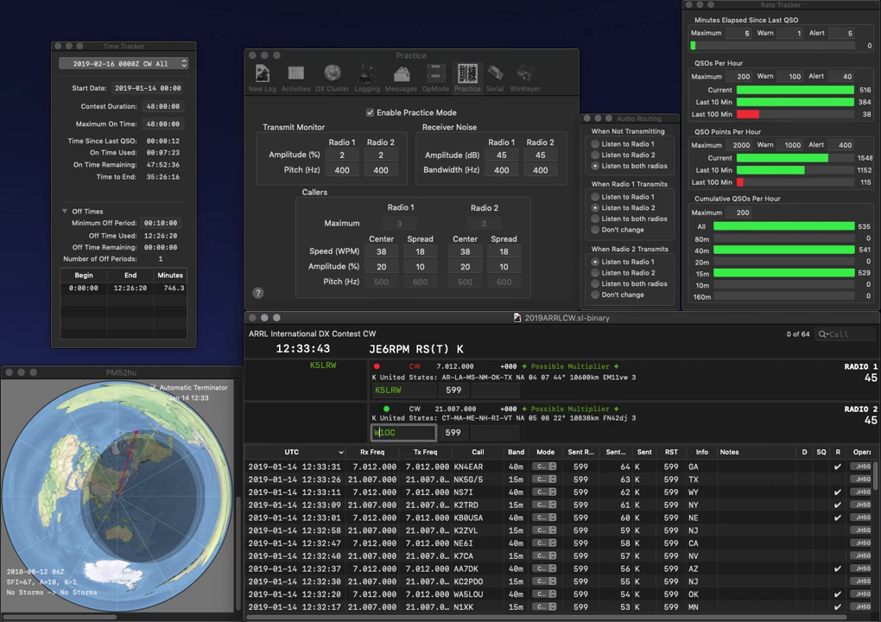
pyautogui.press('Return')
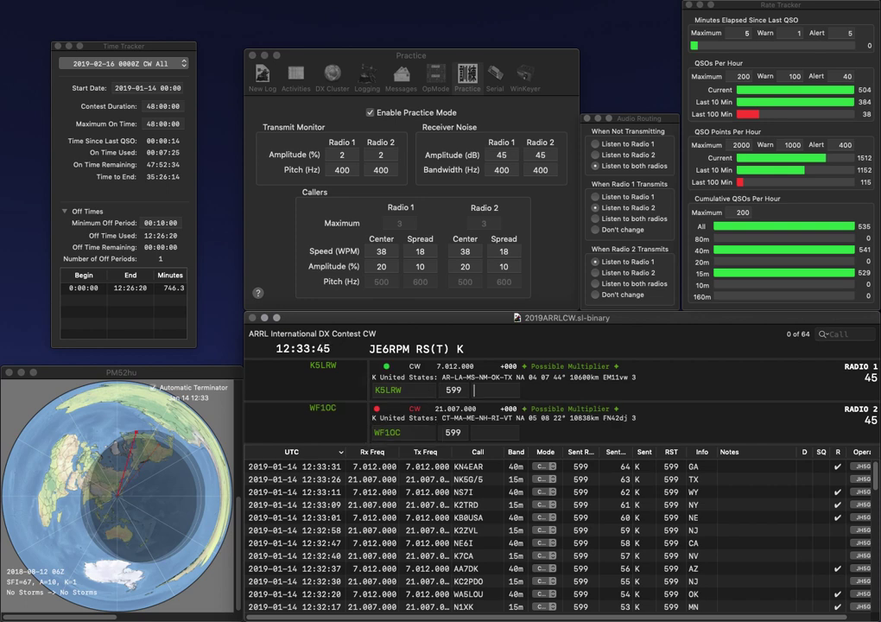
pyautogui.write('AR')
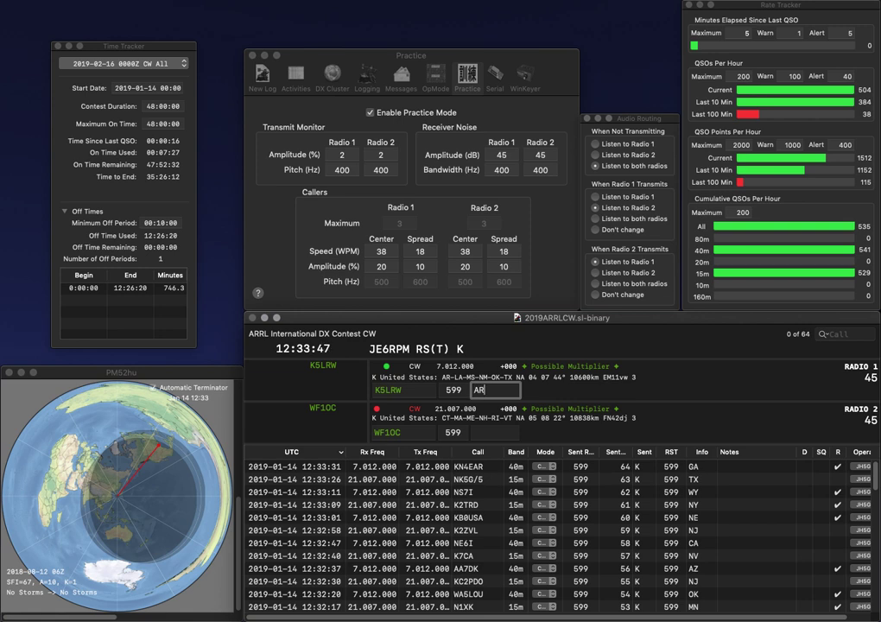
pyautogui.press('Return')
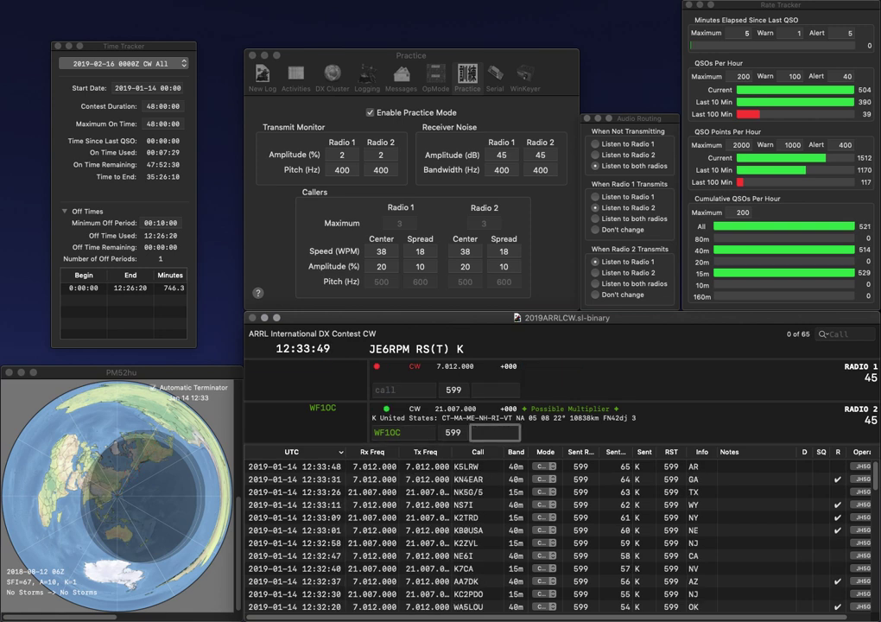
pyautogui.write('MA')
pyautogui.press('Return')
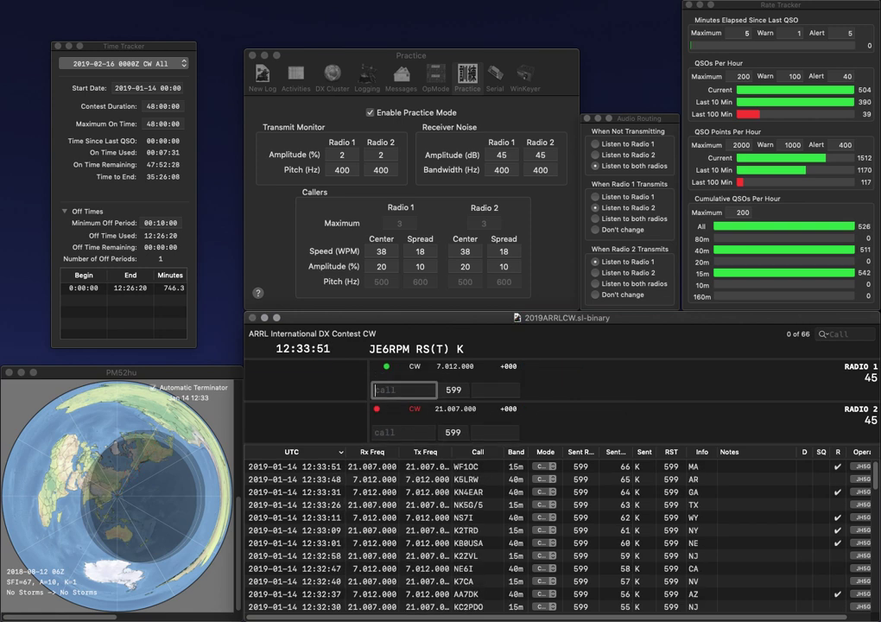
pyautogui.write('W4DW')
pyautogui.press('Return')
pyautogui.write('ND')
pyautogui.press('Return')
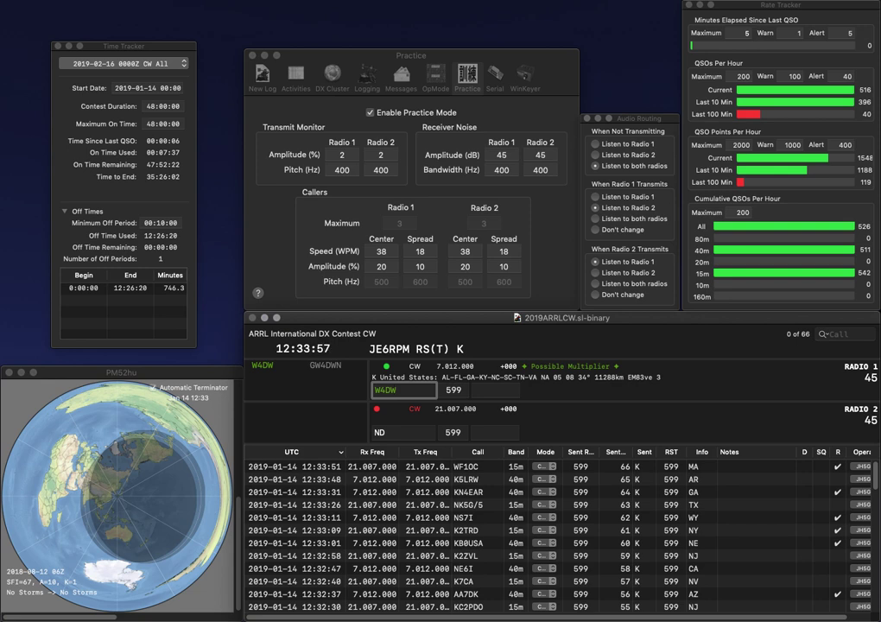
pyautogui.press('Return')
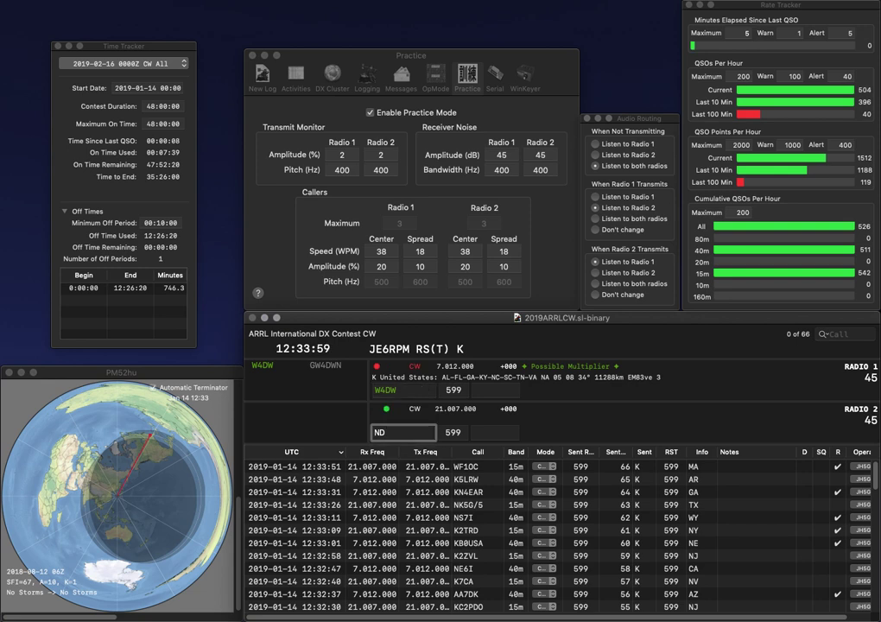
pyautogui.press('BackSpace')
pyautogui.press('BackSpace')
pyautogui.write('RF')
pyautogui.press('Return')
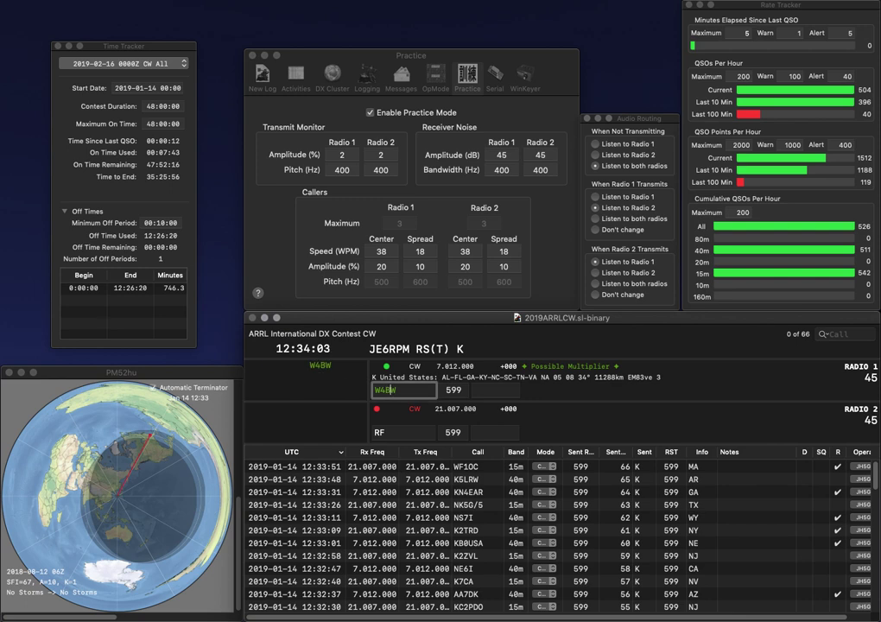
pyautogui.press('BackSpace')
pyautogui.write('B')
pyautogui.press('Return')
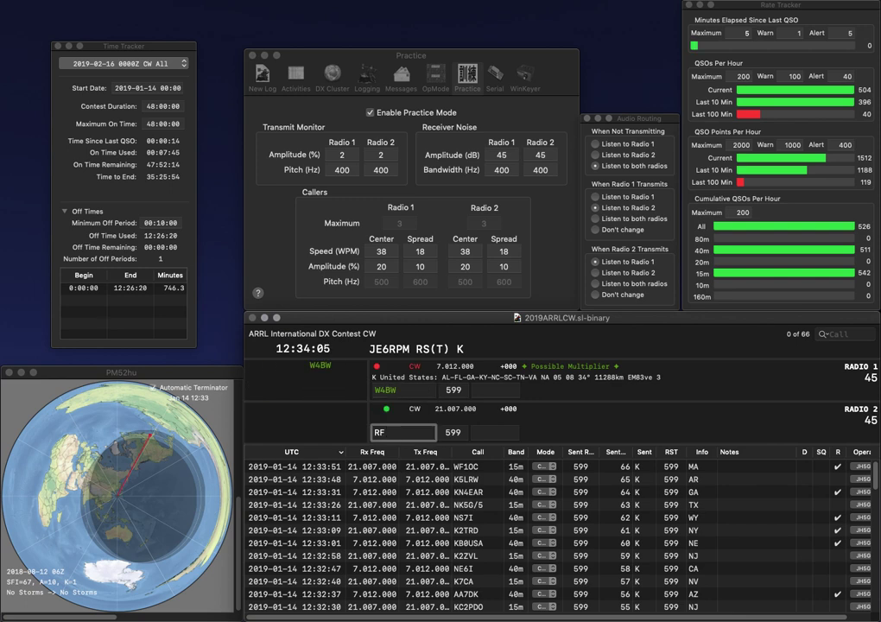
# Extend the partial call on Radio 2 to K7RF and send it.
pyautogui.write('7')
pyautogui.press('BackSpace')
pyautogui.press('Left')
pyautogui.press('Left')
pyautogui.write('7')
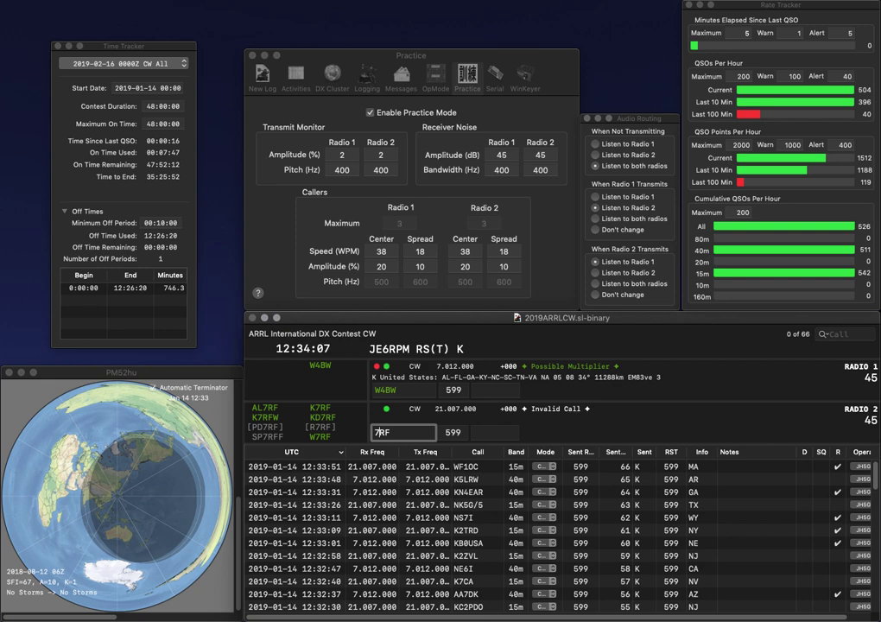
pyautogui.press('Left')
pyautogui.write('K')
pyautogui.press('Return')
pyautogui.press('Tab')
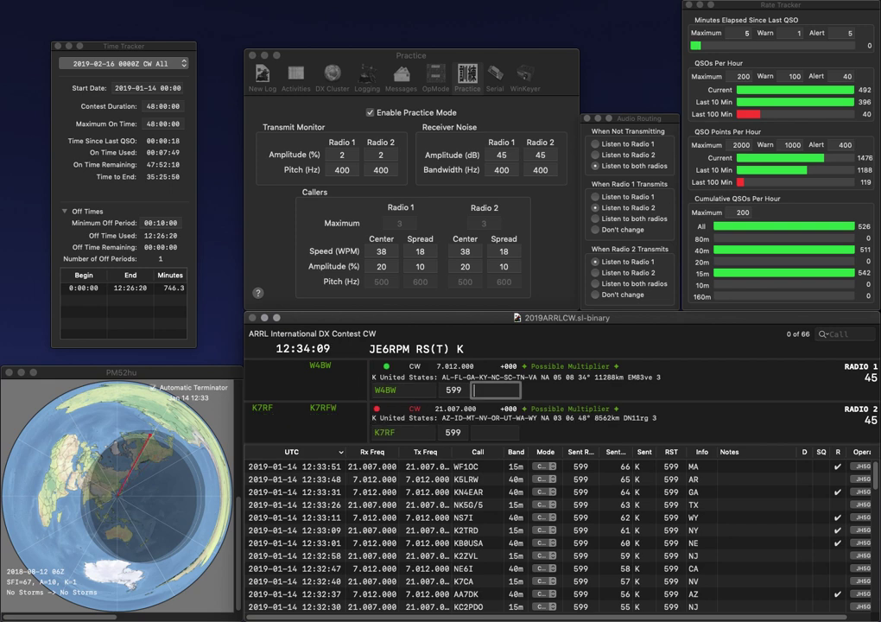
pyautogui.write('GA')
pyautogui.press('Return')
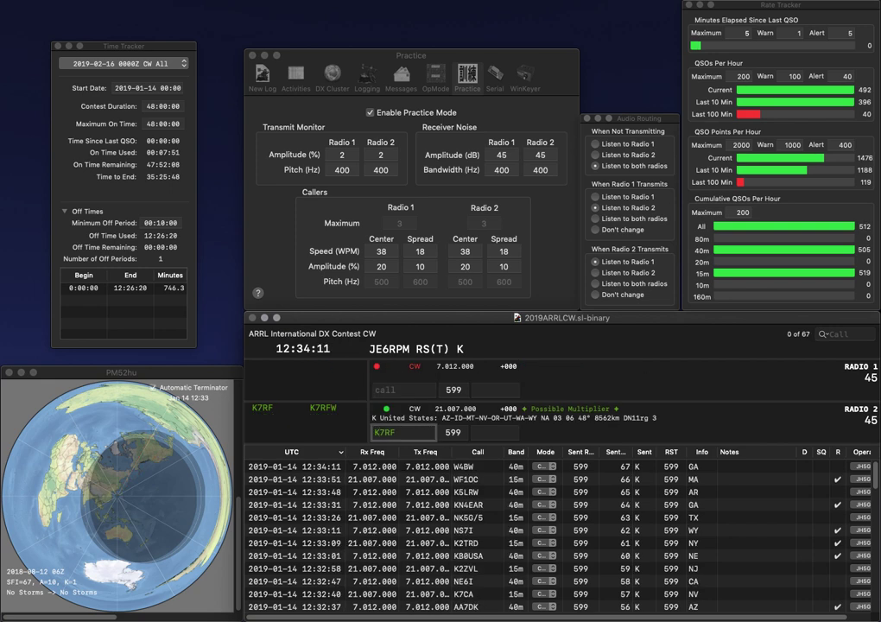
# Correct Radio 2's call sign to KD7RF and log it with exchange MT, sending partial call WN on Radio 1 in between.
pyautogui.write('D')
pyautogui.press('Return')
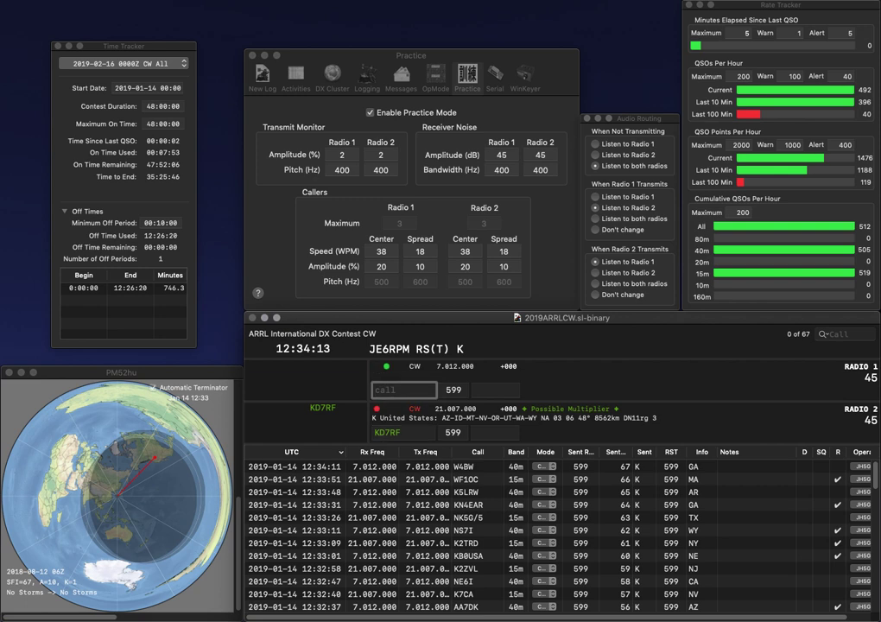
pyautogui.write('WN')
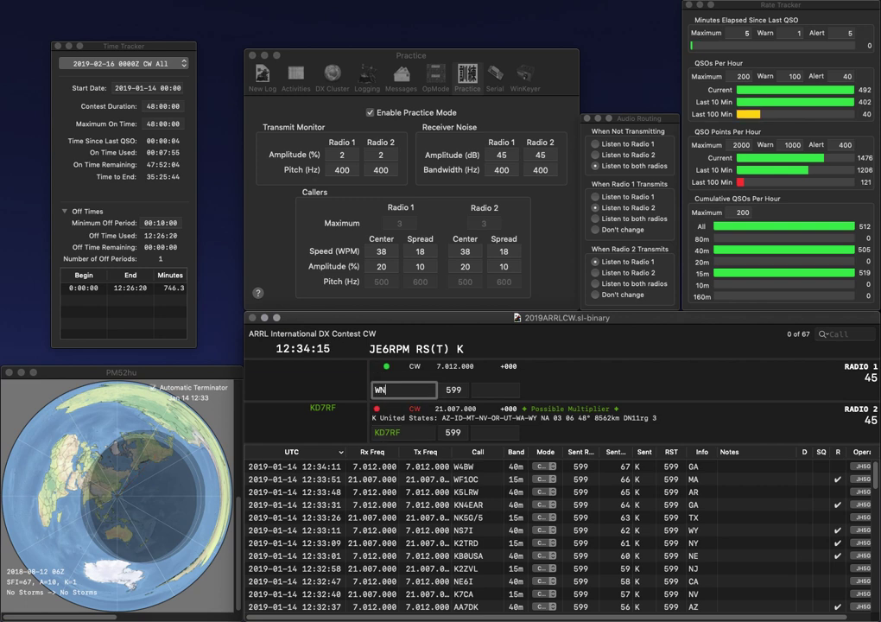
pyautogui.press('Return')
pyautogui.press('Tab')
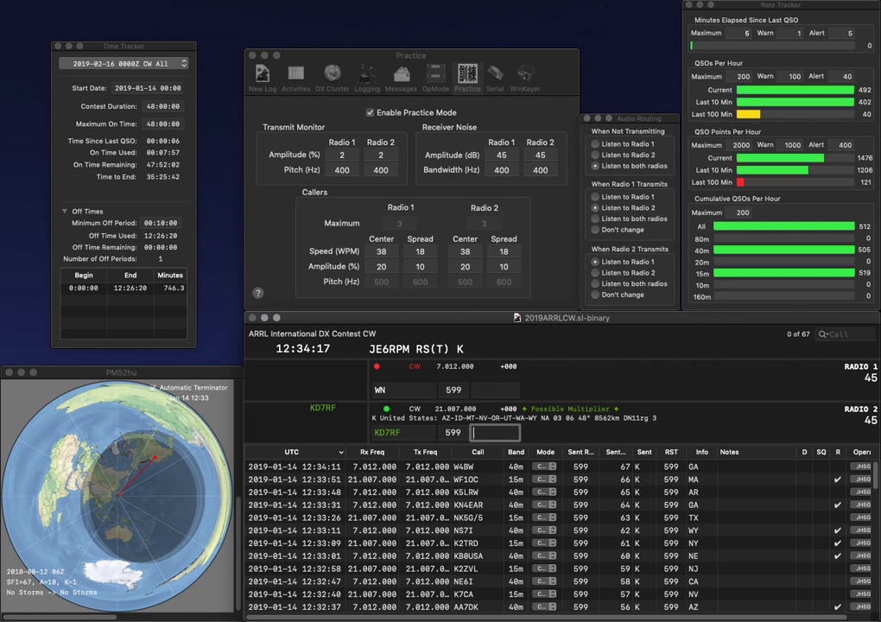
pyautogui.press('Return')
pyautogui.write('2E')
pyautogui.press('Return')
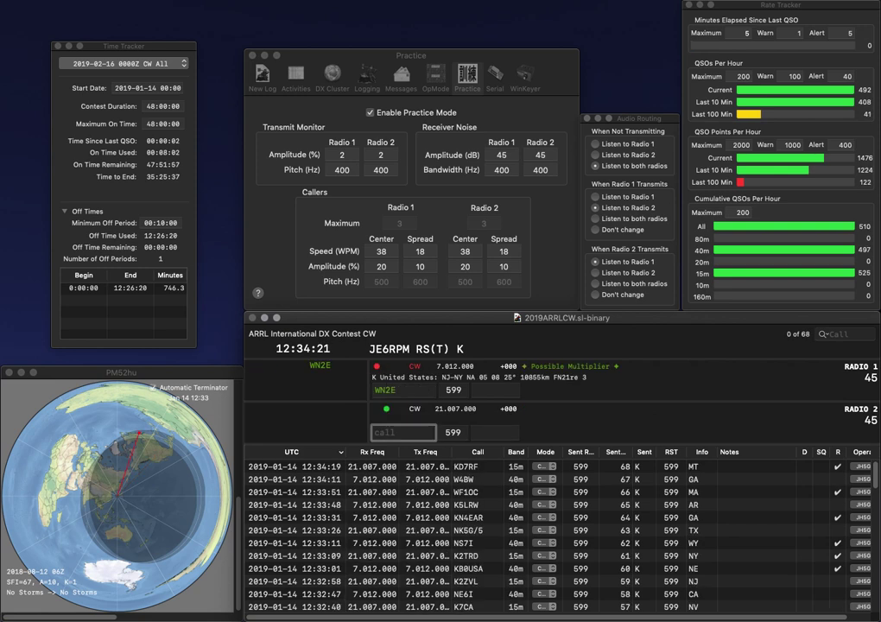
pyautogui.write('KG5OYK')
pyautogui.press('Return')
pyautogui.write('NY')
pyautogui.press('Return')
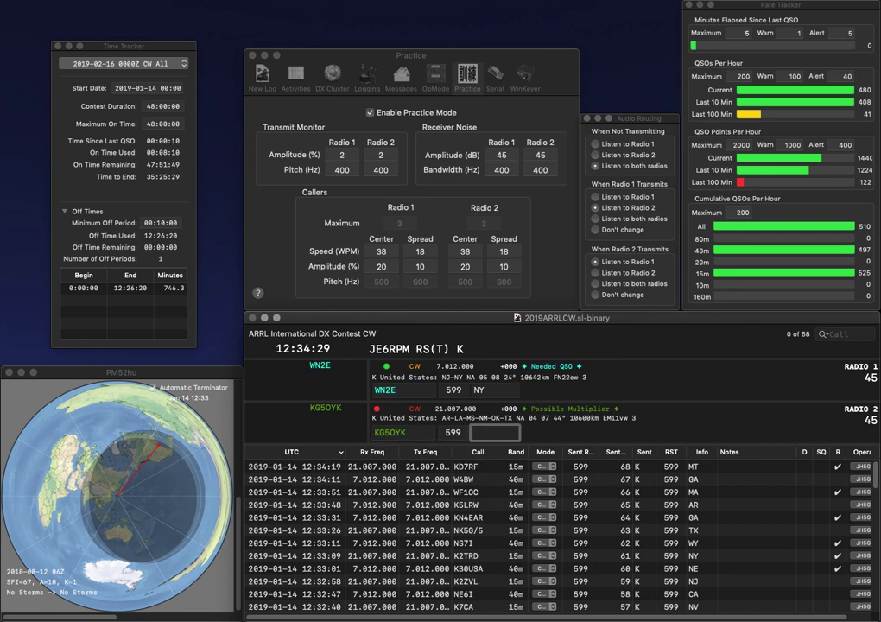
pyautogui.write('MS')
pyautogui.press('Return')
# Send the call signs K8LF on Radio 1 and W8MKR on Radio 2.
pyautogui.write('K')
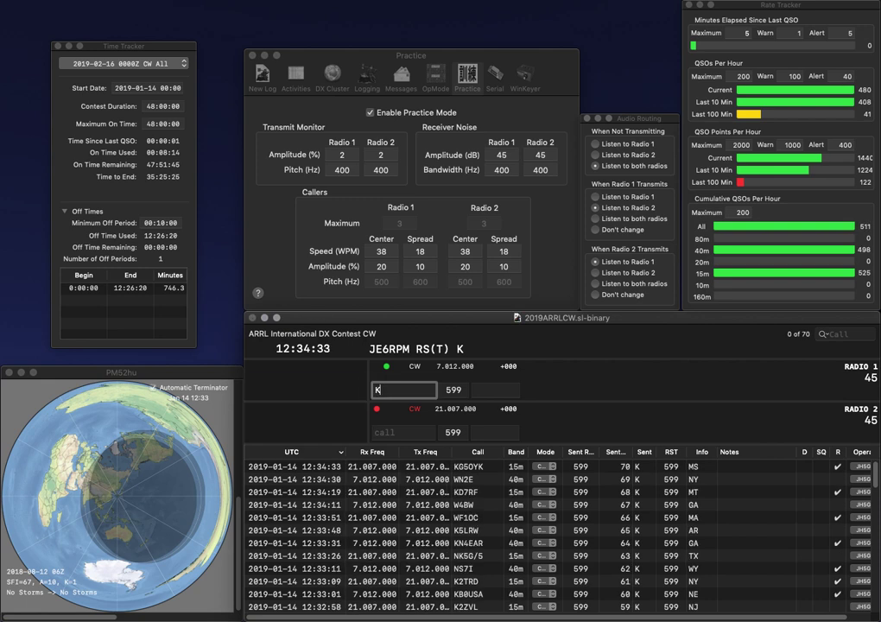
pyautogui.write('8LF')
pyautogui.press('Return')
pyautogui.write('W8MKR')
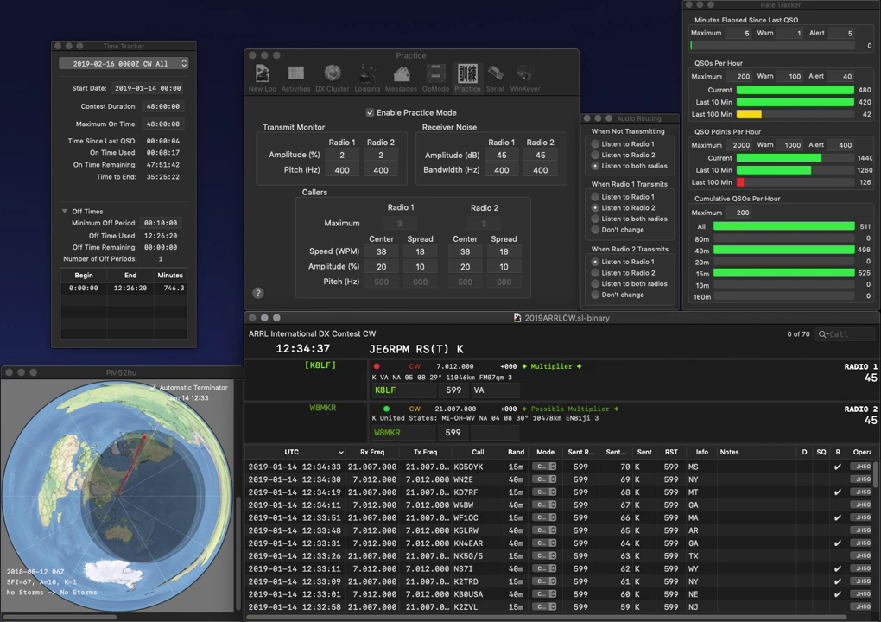
pyautogui.press('Return')
pyautogui.press('Return')
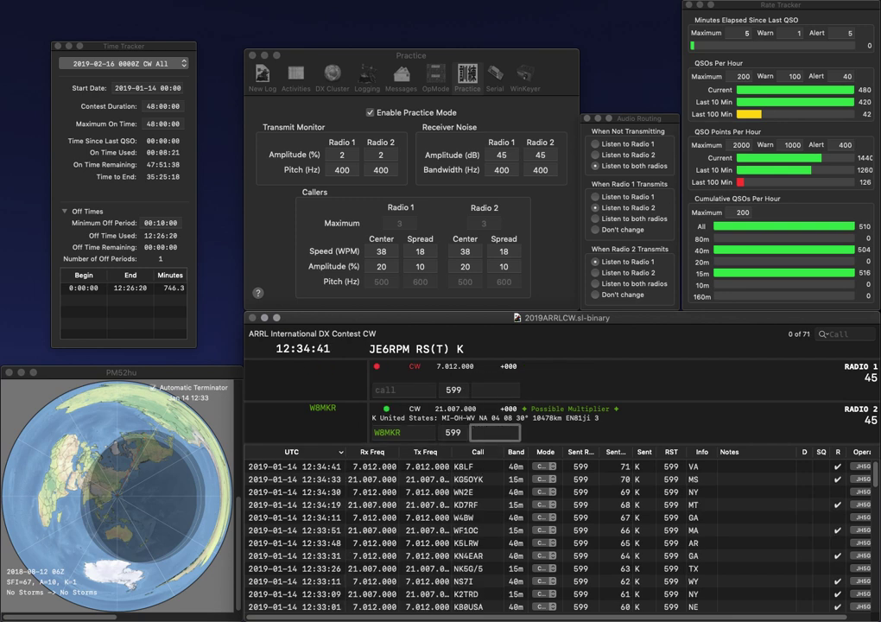
pyautogui.write('W')
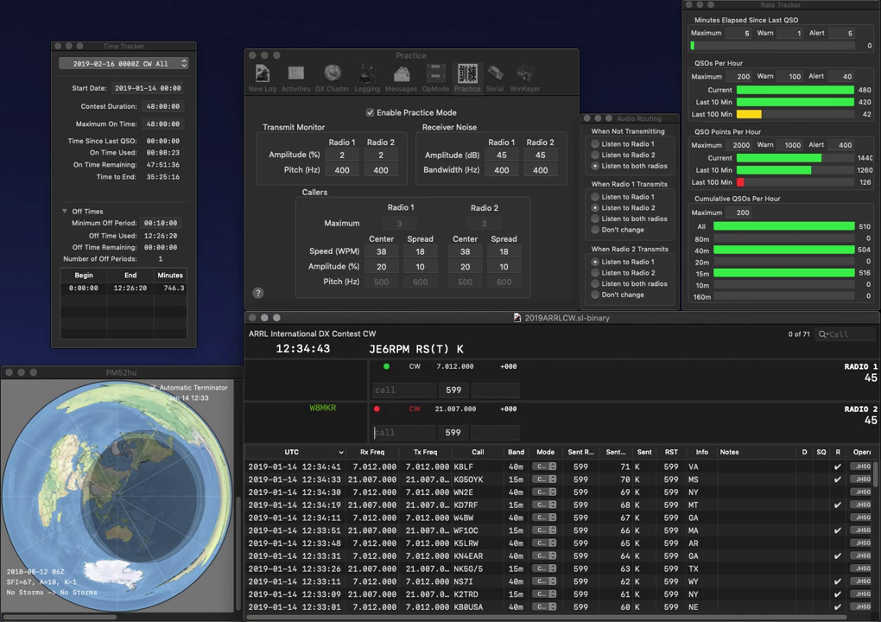
pyautogui.write('V')
pyautogui.press('Return')
pyautogui.write('K1IED')
pyautogui.press('Return')
pyautogui.write('KY4Y')
pyautogui.press('BackSpace')
pyautogui.write('KY')
pyautogui.press('Return')
# Log K1IED on Radio 1 with exchange MA and KY4KY on Radio 2 with exchange FL.
pyautogui.write('MA')
pyautogui.press('space')
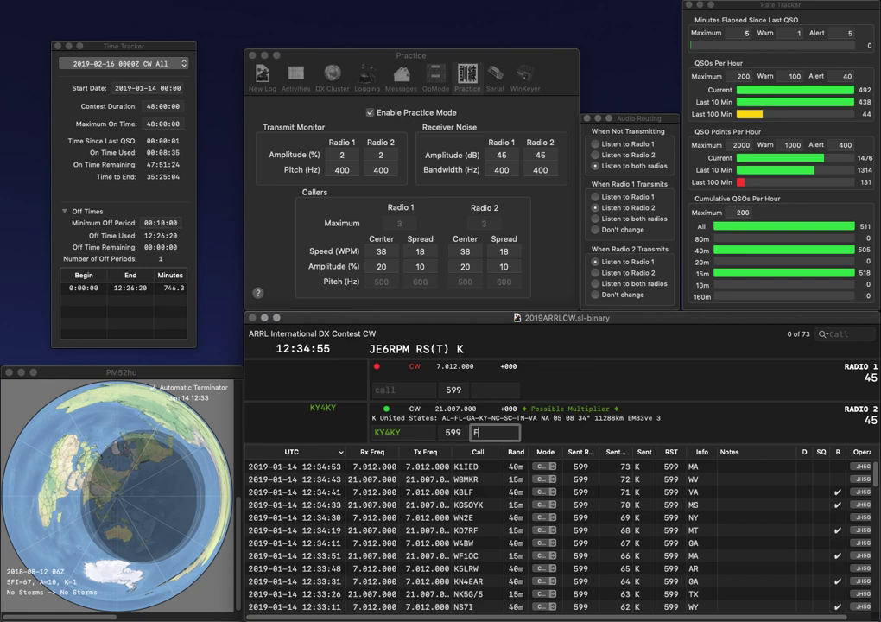
pyautogui.press('Return')
# Send the call signs N6KL on Radio 1 and AB4IQ on Radio 2.
pyautogui.write('N6')
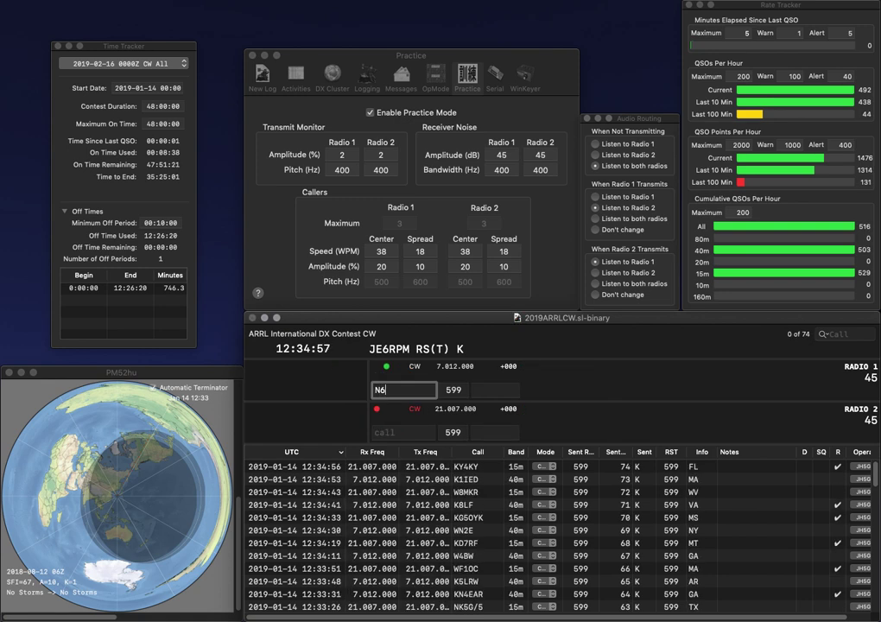
pyautogui.write('KL')
pyautogui.press('Return')
pyautogui.write('N')
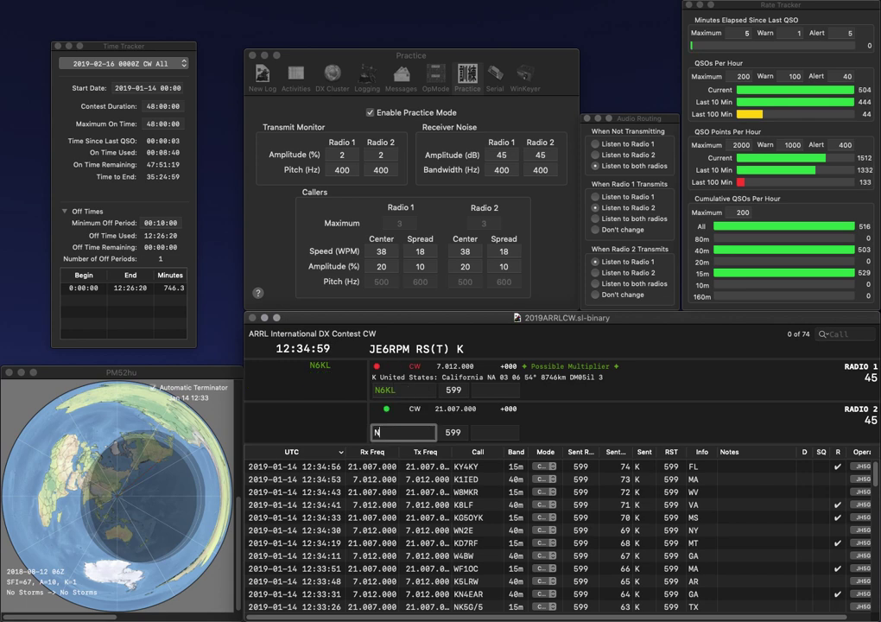
pyautogui.write('B4IQ')
pyautogui.press('Return')
pyautogui.write('CA')
pyautogui.press('Return')
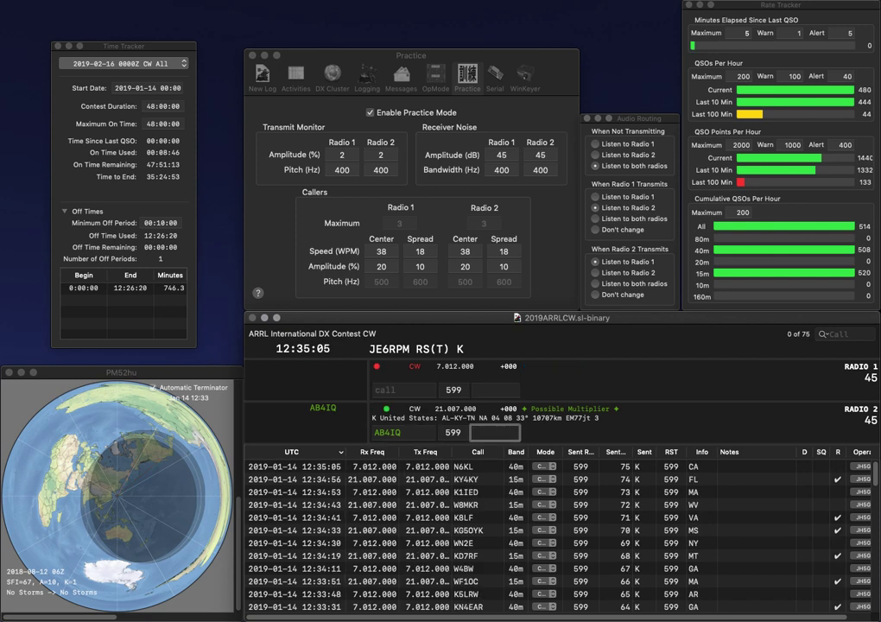
pyautogui.write('KY')
pyautogui.press('Return')
pyautogui.write('KD8TXZ')
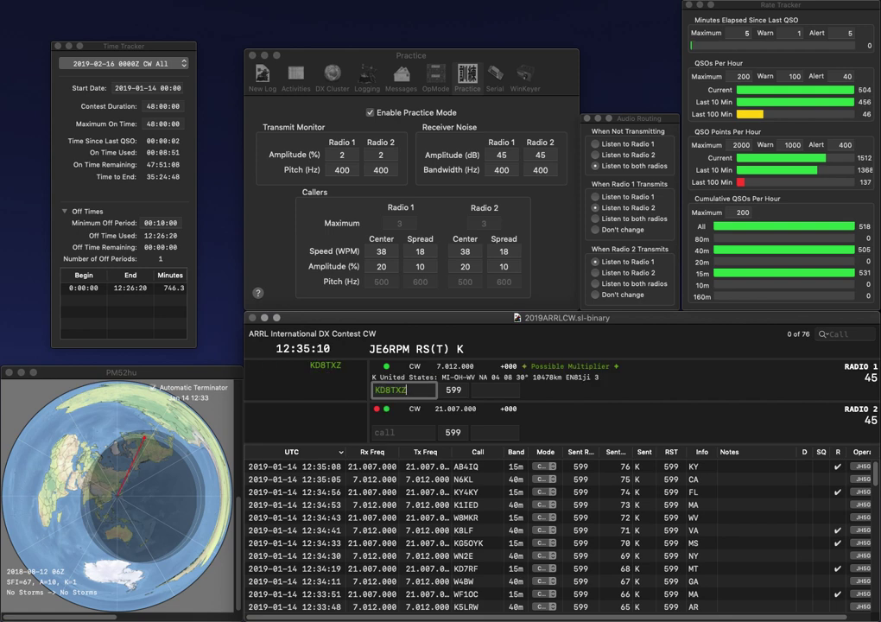
pyautogui.press('Return')
# Send N7R, corrected to NF7R, on Radio 2 and log KD8TXZ on Radio 1 with exchange MI.
pyautogui.write('7R')
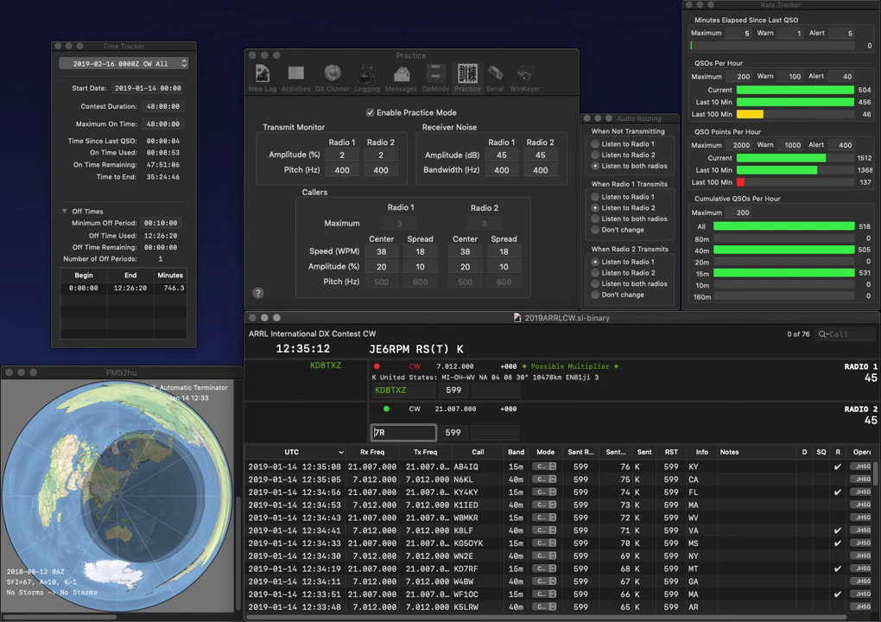
pyautogui.press('Home')
pyautogui.write('N')
pyautogui.press('Return')
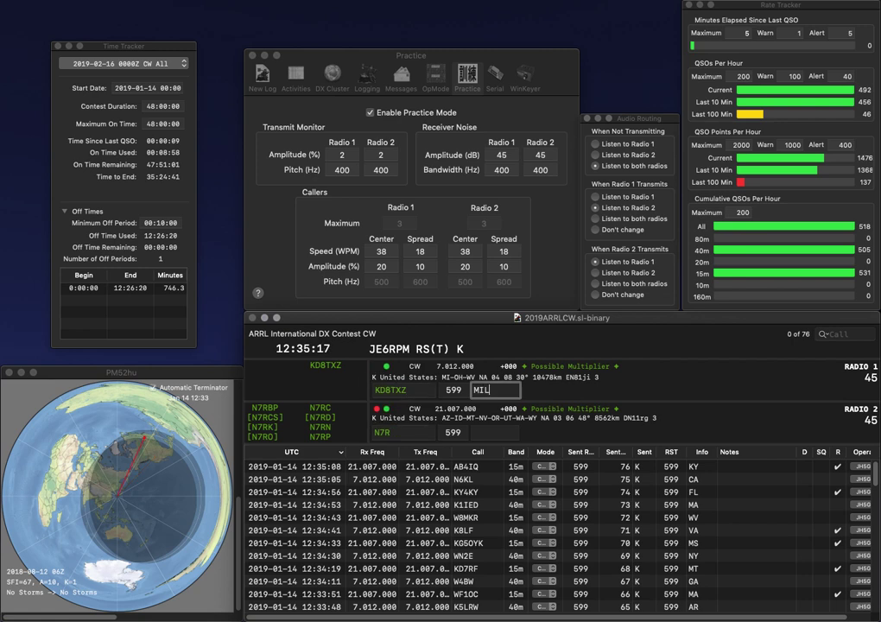
pyautogui.press('Return')
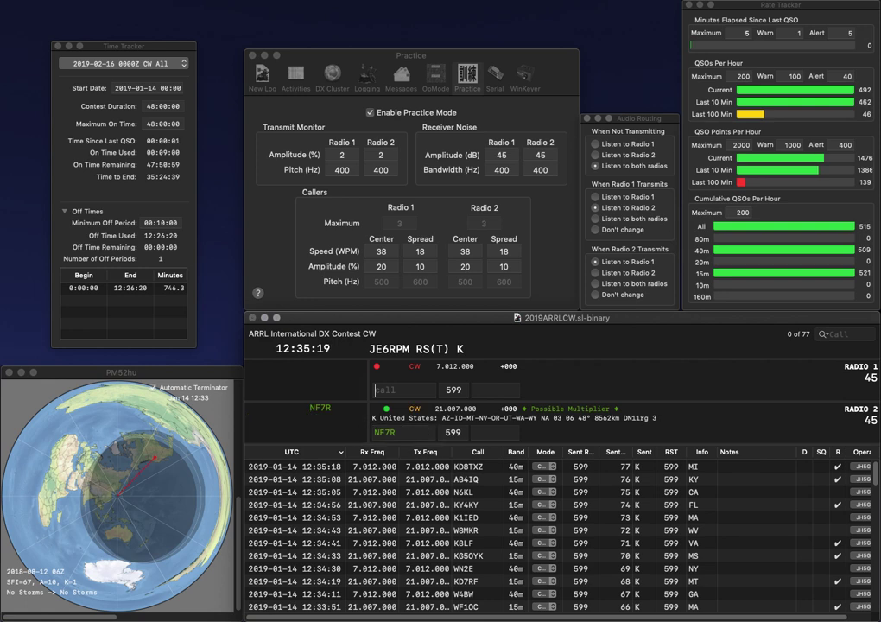
# Send AE3D on Radio 1, and log NF7R on Radio 2 with exchange OR and AE3D with exchange DE.
pyautogui.write('AE3D')
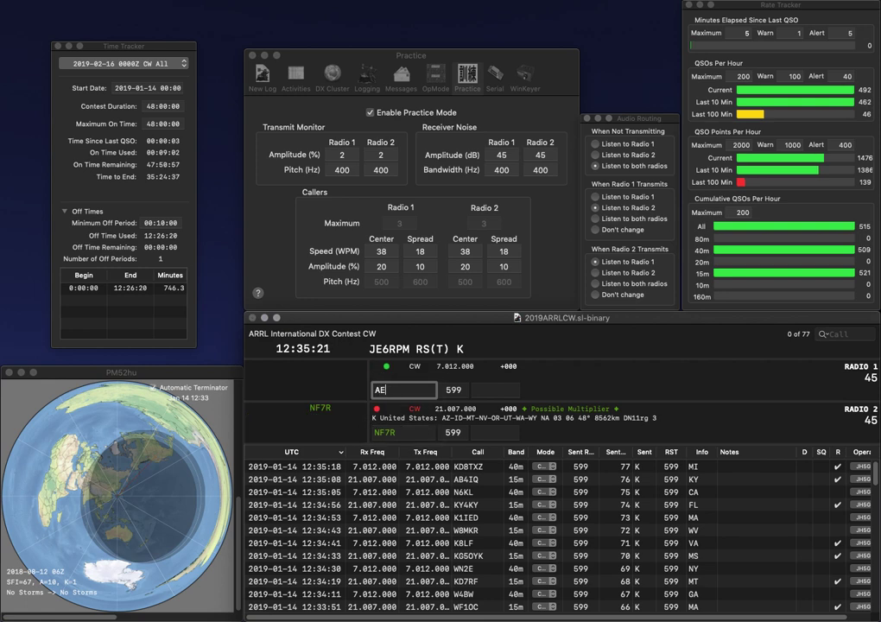
pyautogui.press('Return')
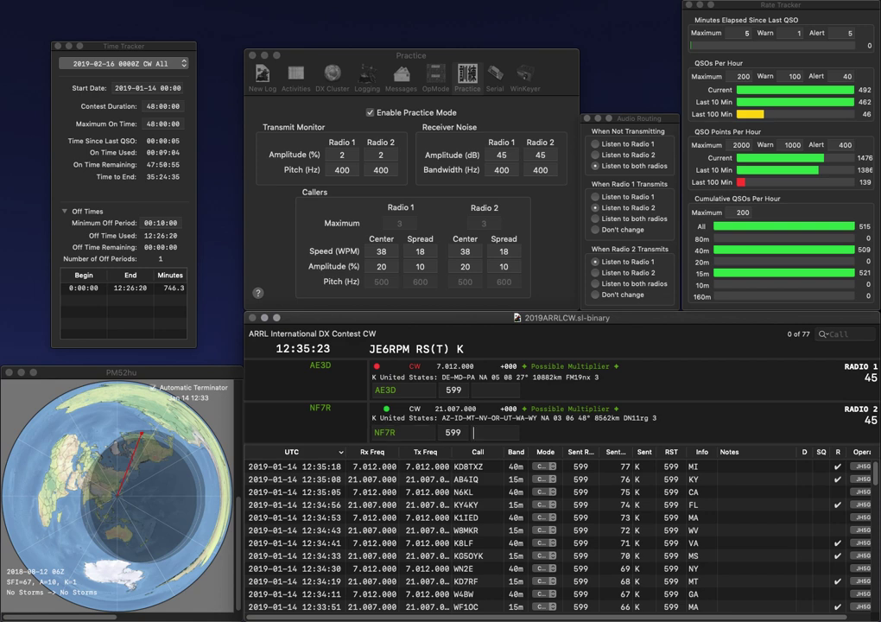
pyautogui.press('Tab')
pyautogui.write('OR')
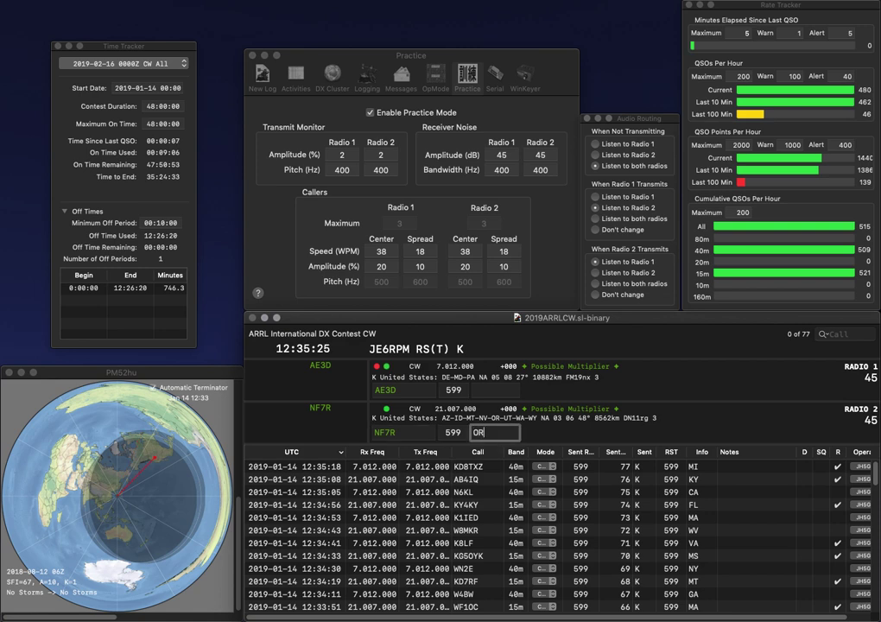
pyautogui.press('Return')
# Send the call sign N8UY on Radio 2 and the partial call AA on Radio 1.
pyautogui.press('Return')
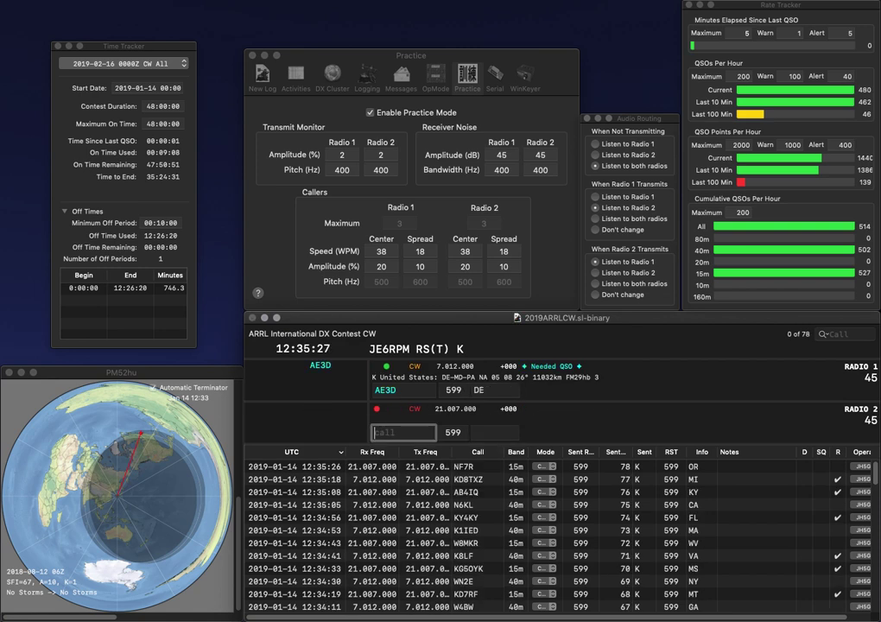
pyautogui.write('N8UY')
pyautogui.press('Return')
pyautogui.write('AA')
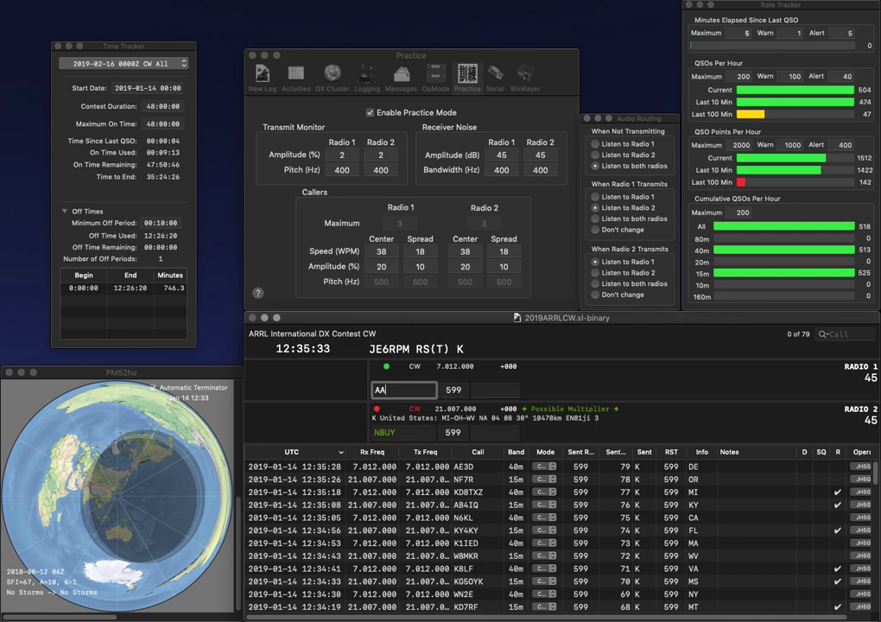
pyautogui.press('Return')
pyautogui.press('Left')
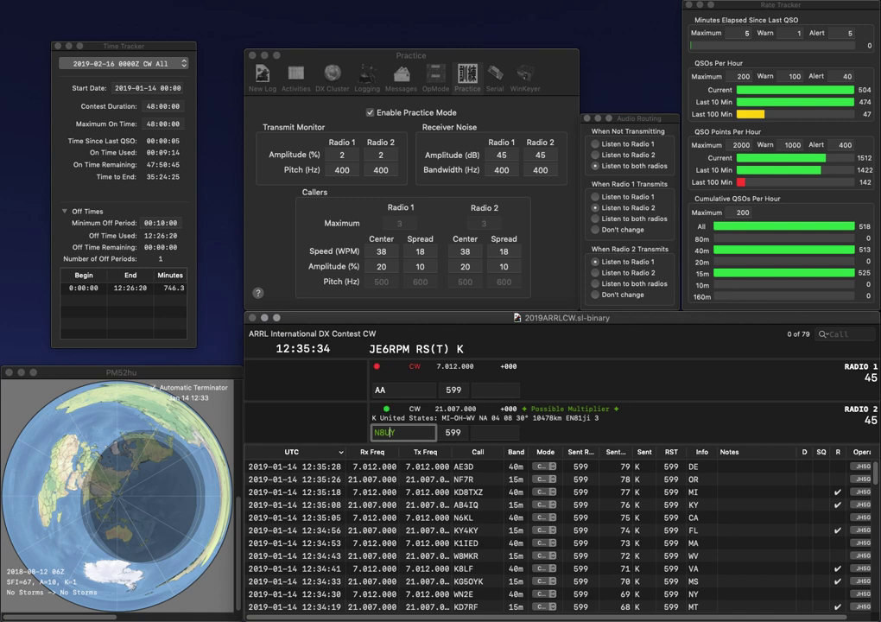
pyautogui.press('BackSpace')
pyautogui.write('9')
pyautogui.press('Return')
pyautogui.write('9R')
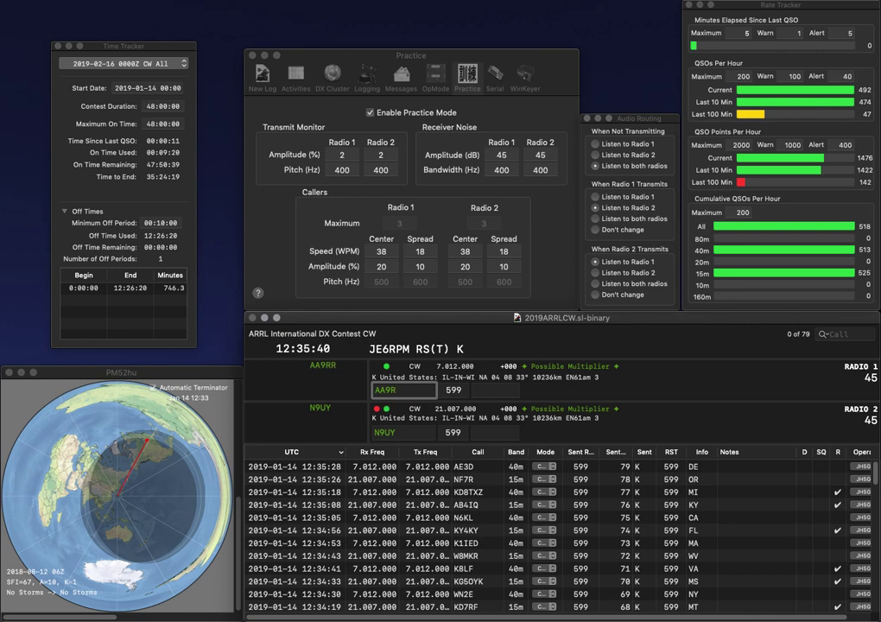
pyautogui.press('Return')
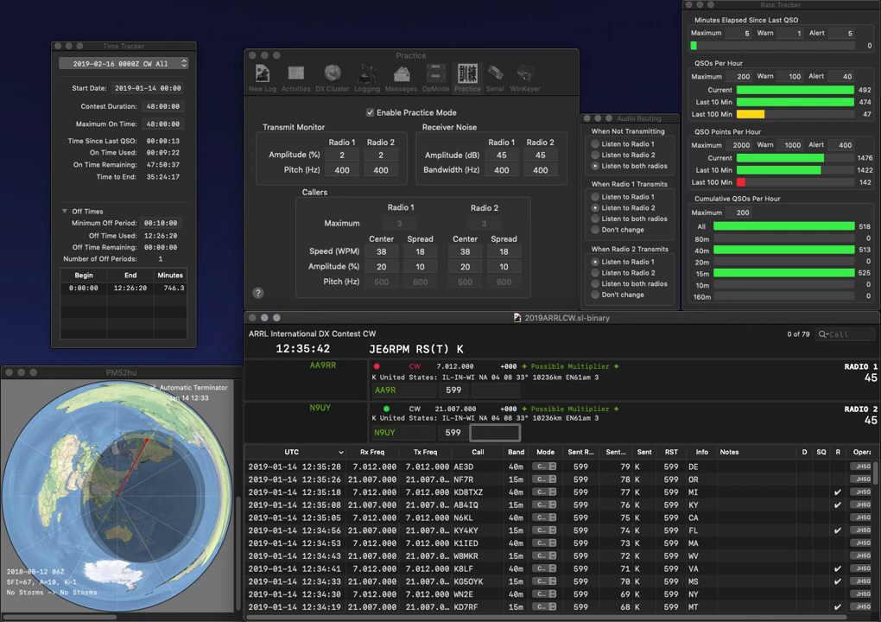
pyautogui.write('WI')
pyautogui.press('Return')
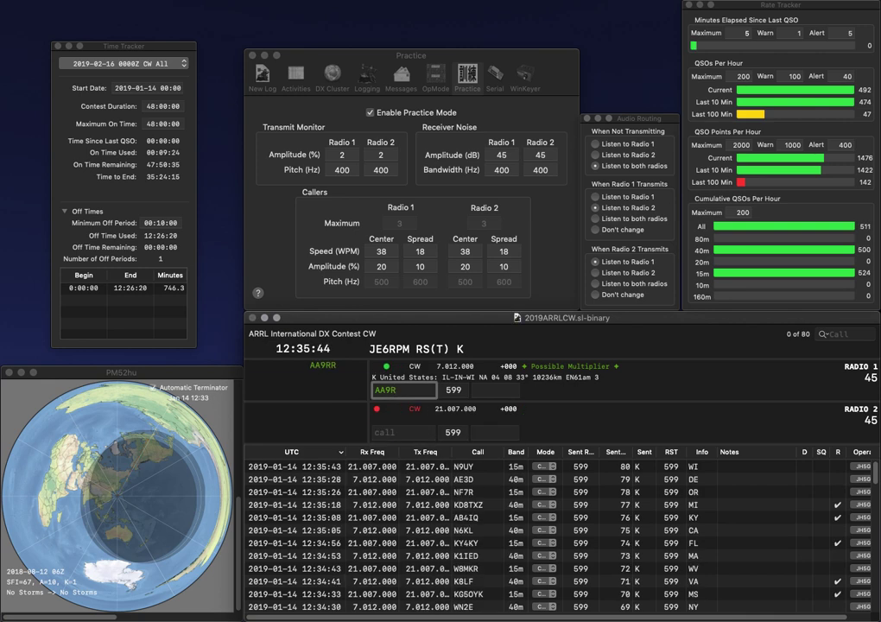
pyautogui.press('BackSpace')
pyautogui.write('0')
pyautogui.press('Right')
pyautogui.write('S')
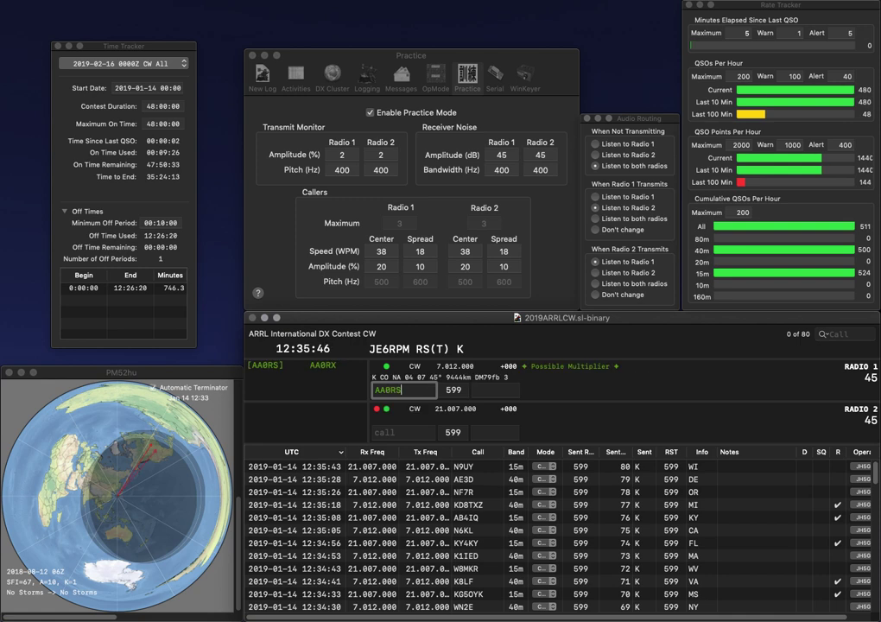
pyautogui.press('Return')
# Send the partial call MA on Radio 2 and log AA0RS on Radio 1 with exchange CO.
pyautogui.write('1')
pyautogui.press('BackSpace')
pyautogui.write('MA')
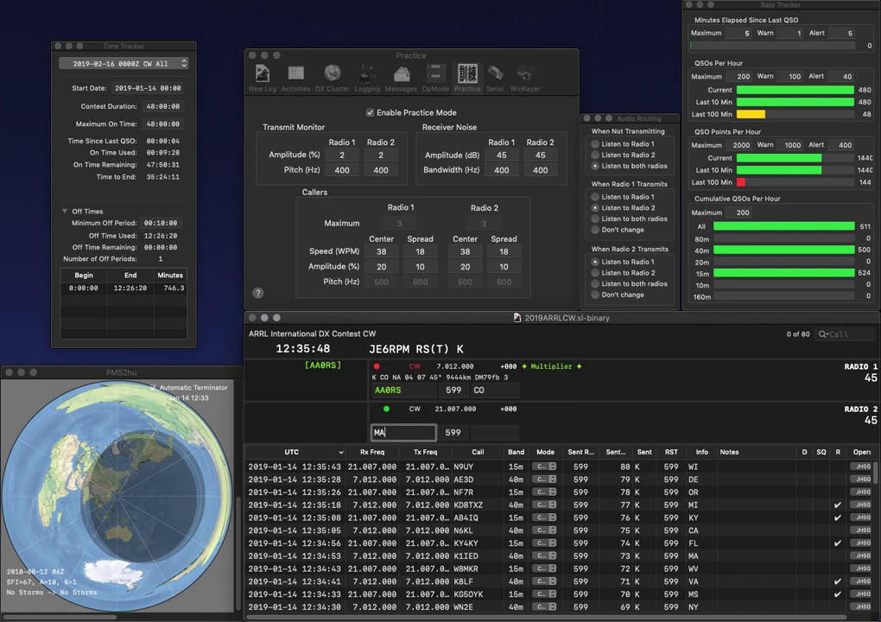
pyautogui.press('Left')
pyautogui.press('Left')
pyautogui.write('J')
pyautogui.press('BackSpace')
pyautogui.press('Return')
pyautogui.press('Return')
pyautogui.write('KJ5')
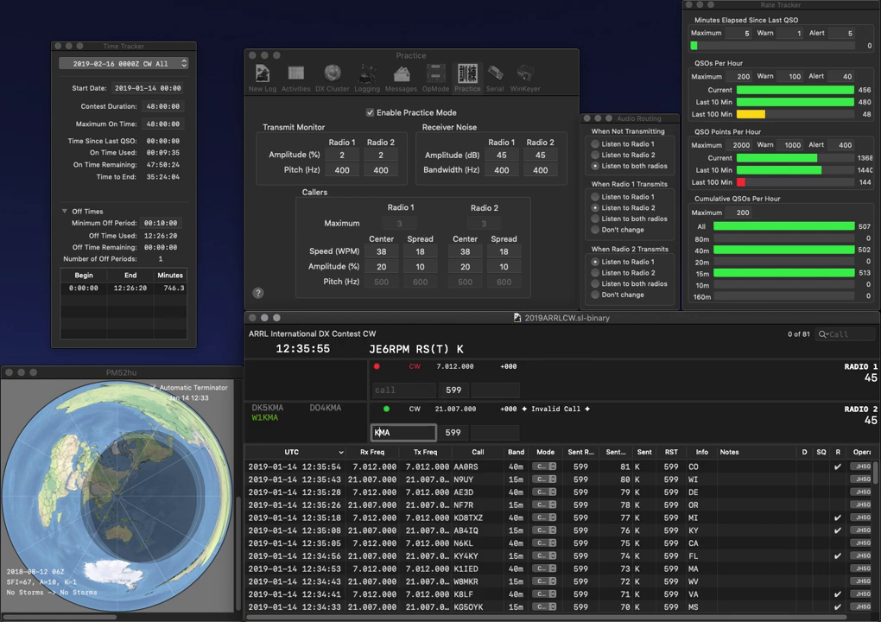
pyautogui.press('Return')
pyautogui.write('K4FU')
pyautogui.press('Return')
pyautogui.write('AR')
pyautogui.press('Return')
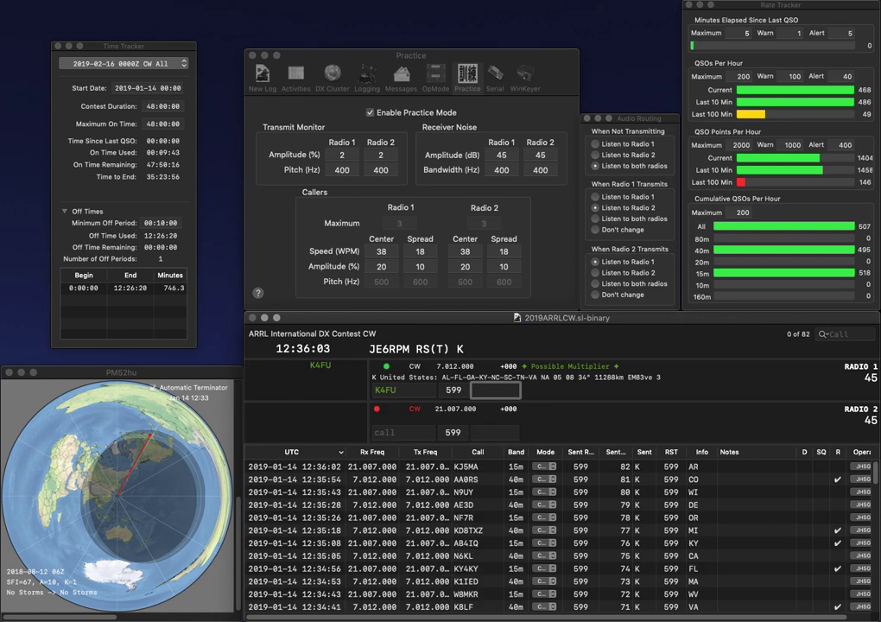
pyautogui.write('NC')
pyautogui.press('Return')
pyautogui.write('KT5C')
pyautogui.press('Return')
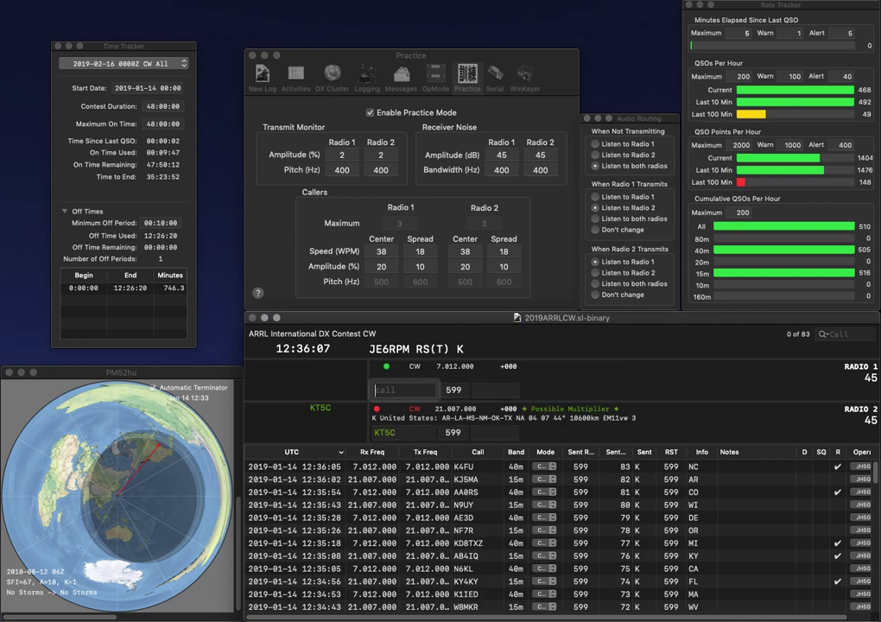
pyautogui.write('WLM')
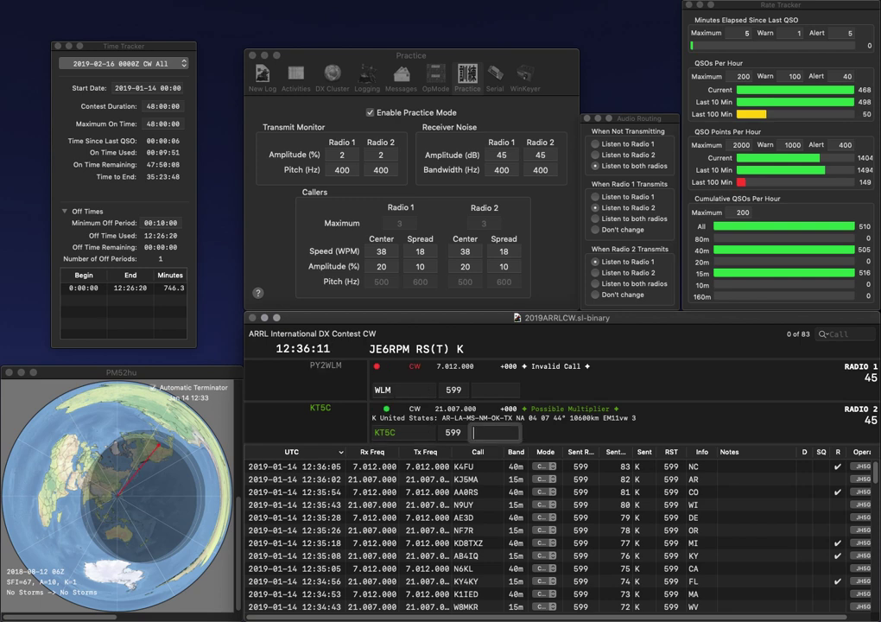
pyautogui.press('Return')
pyautogui.write('4A')
pyautogui.press('Return')
pyautogui.write('WB2WMF')
pyautogui.press('Return')
# Log W4ALM on Radio 1 with exchange NC and WB2WMF on Radio 2 with exchange NY.
pyautogui.press('Tab')
pyautogui.write('NC')
pyautogui.press('Return')
pyautogui.write('NY')
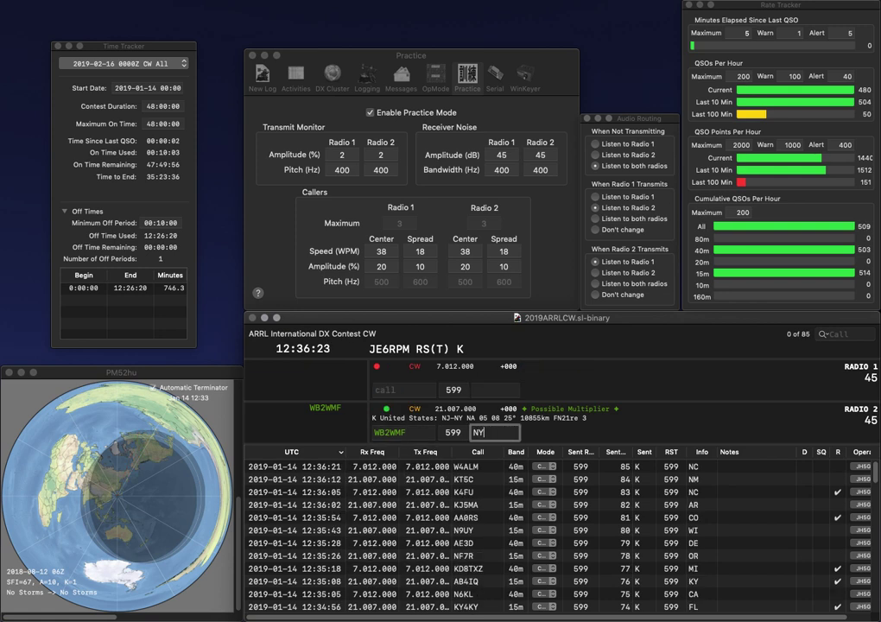
pyautogui.press('Return')
pyautogui.write('K1GUP')
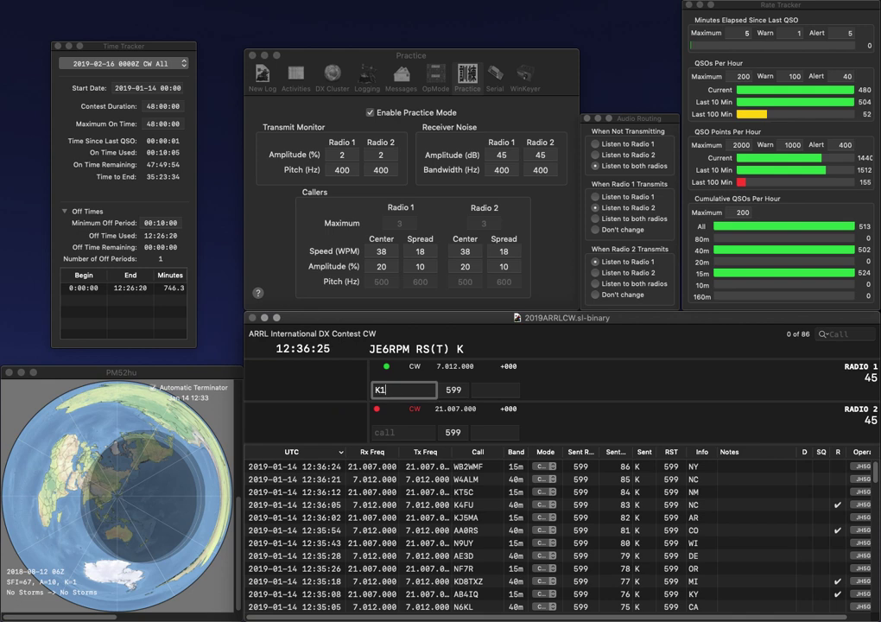
pyautogui.press('Return')
pyautogui.write('KB0USA')
pyautogui.press('Return')
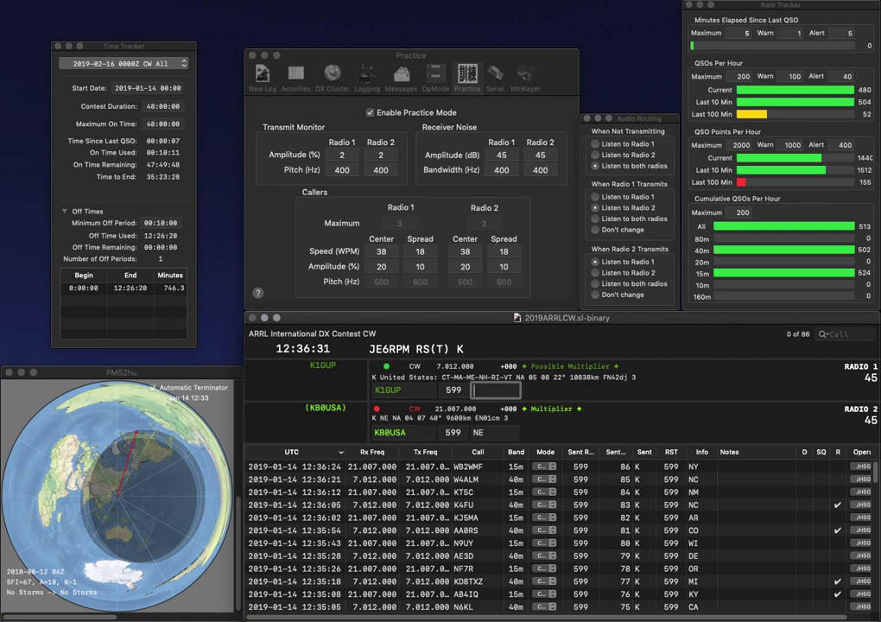
pyautogui.write('VT')
pyautogui.press('Return')
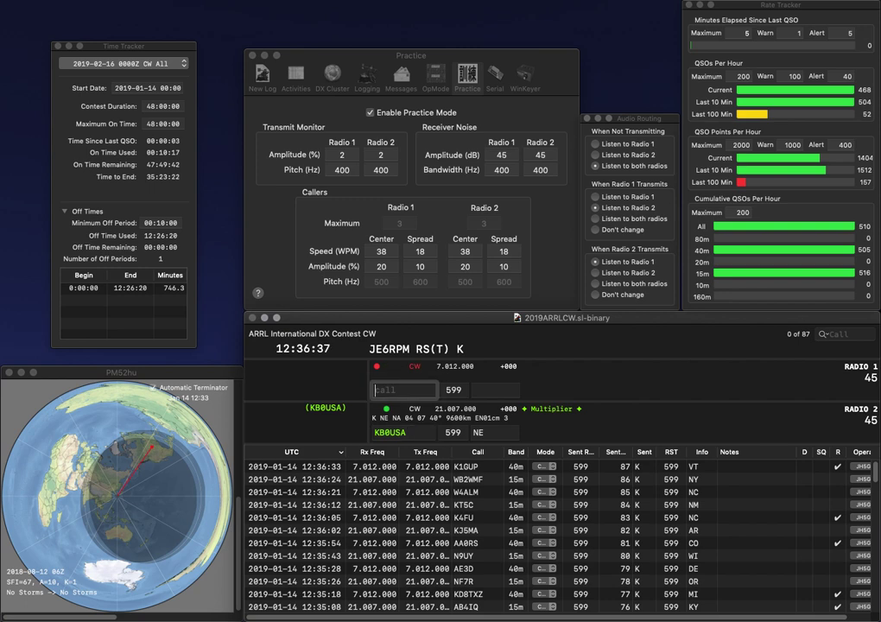
pyautogui.press('Return')
# Send the partial calls KH5 on Radio 1 and EEP on Radio 2.
pyautogui.write('KG')
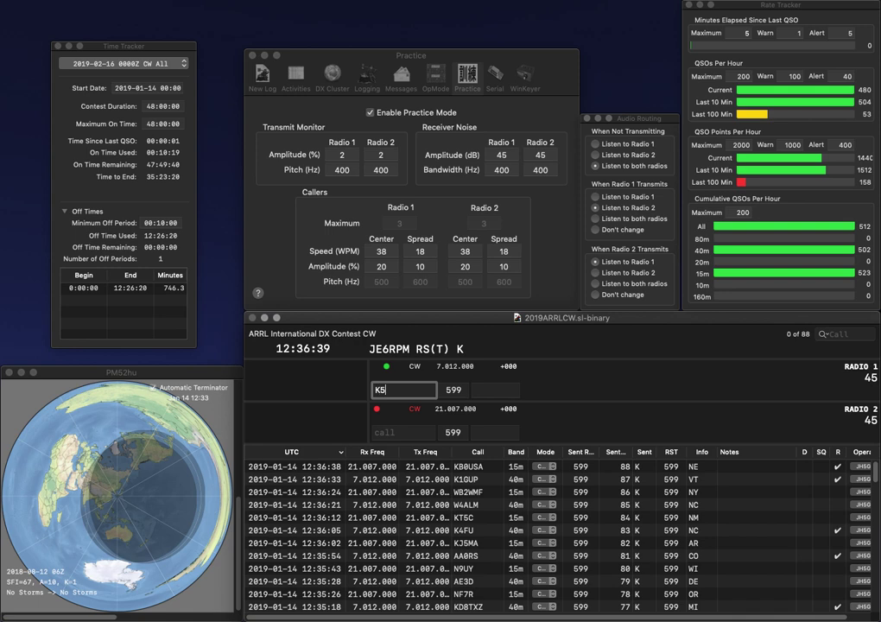
pyautogui.press('BackSpace')
pyautogui.write('H5')
pyautogui.press('Return')
pyautogui.write('KB')
pyautogui.press('BackSpace')
pyautogui.press('BackSpace')
pyautogui.write('EE')
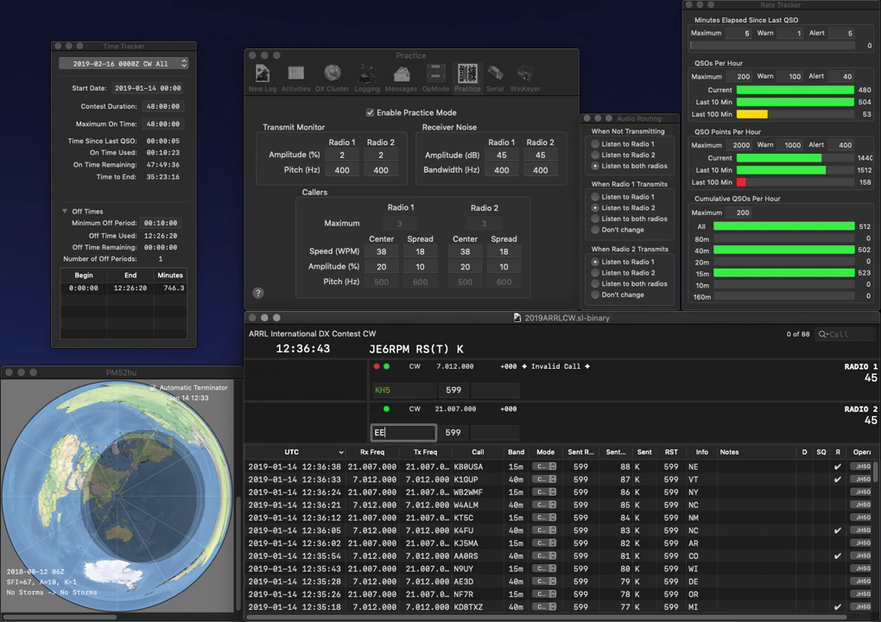
pyautogui.write('P')
pyautogui.press('Return')
pyautogui.write('KH7AR')
pyautogui.press('Return')
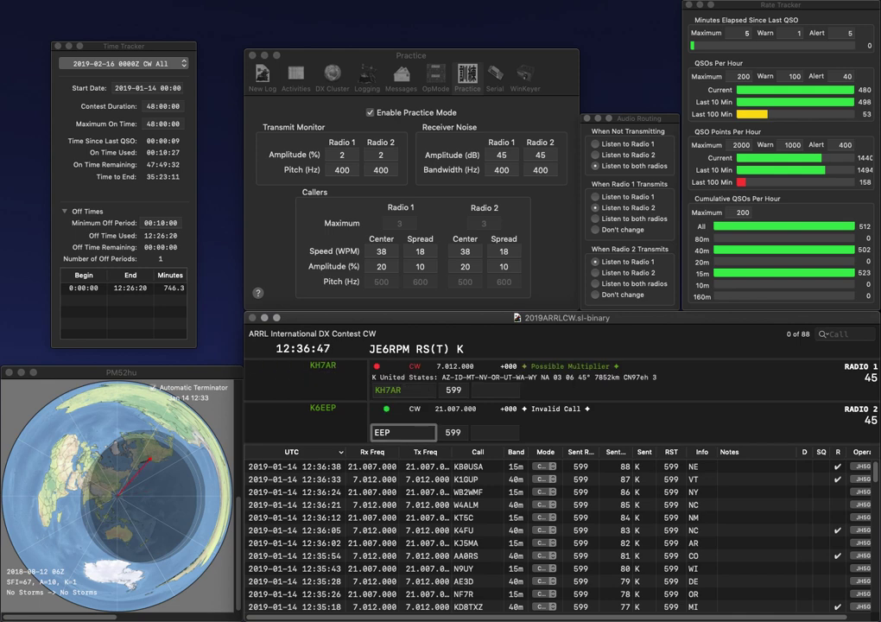
pyautogui.press('Home')
pyautogui.write('K6')
pyautogui.press('Return')
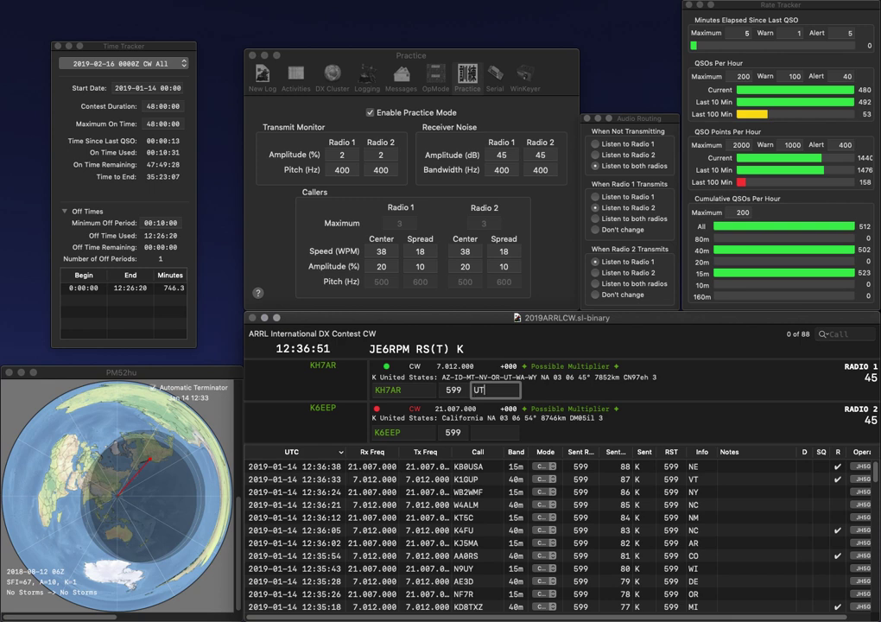
# Log KH7AR on Radio 1 with exchange UT and K6EEP on Radio 2 with exchange CA.
pyautogui.press('Return')
pyautogui.write('CA')
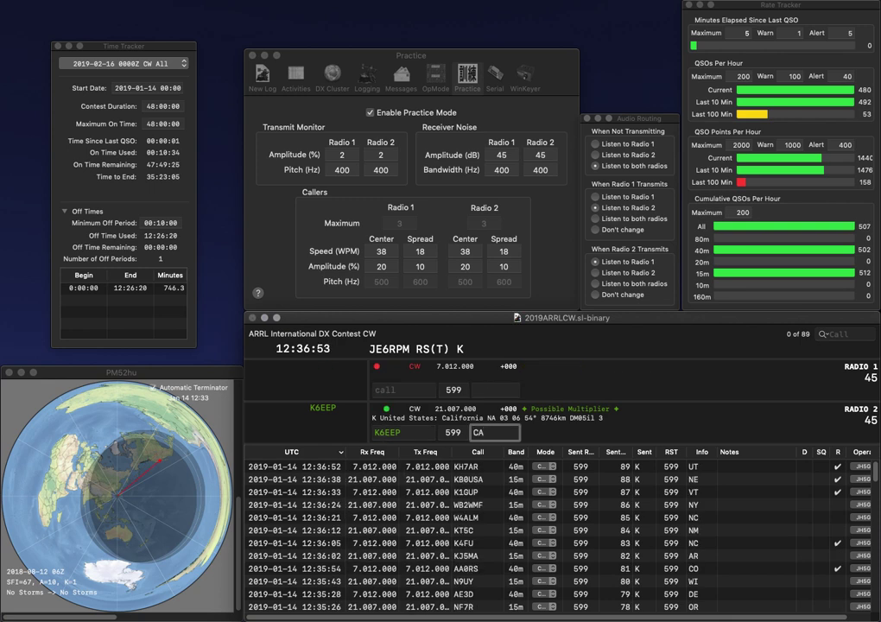
pyautogui.press('Return')
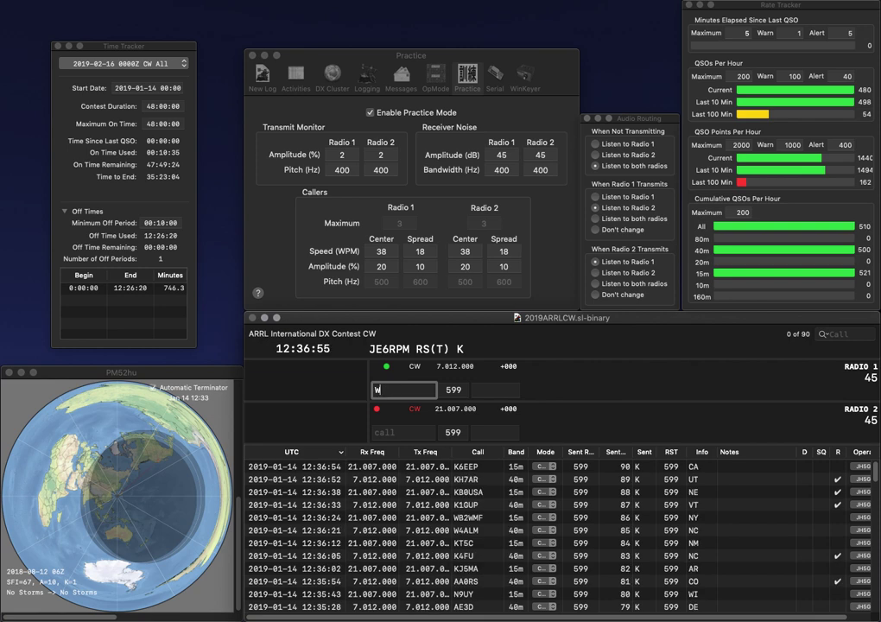
# Send the partial calls W5 on Radio 1 and WF on Radio 2.
pyautogui.press('Return')
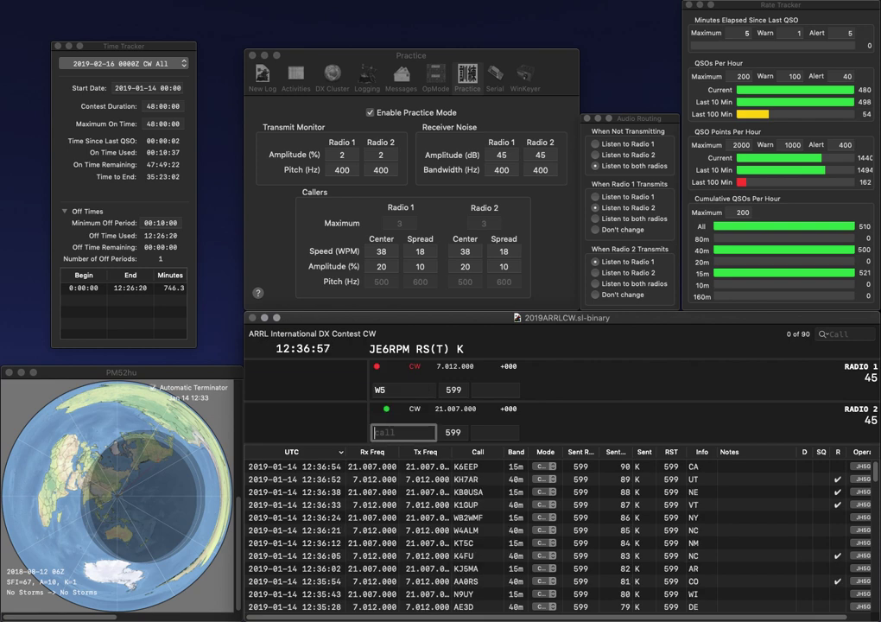
pyautogui.write('WF')
pyautogui.press('Return')
# Complete the calls as W5LD on Radio 1 and WF0RT on Radio 2, and send both.
pyautogui.write('LD')
pyautogui.press('Return')
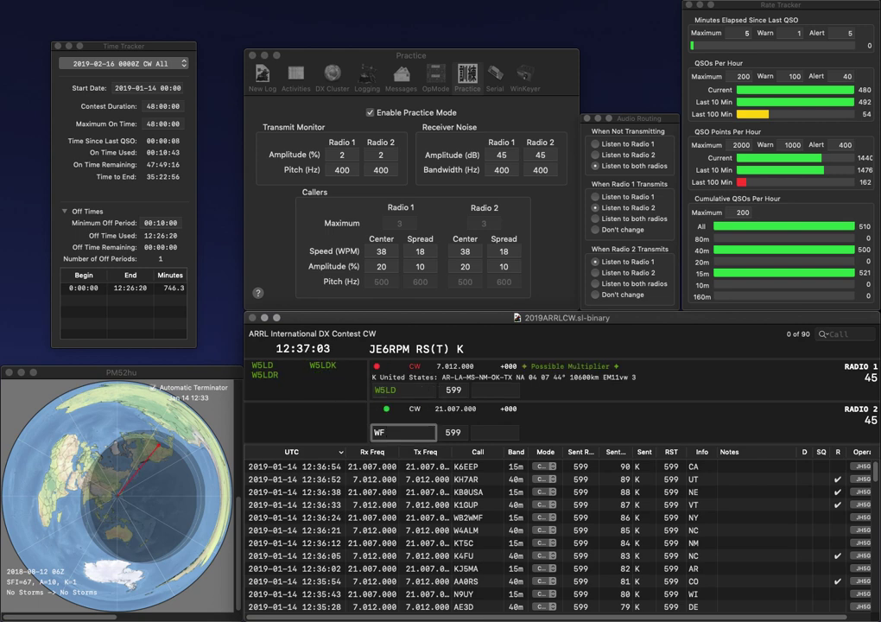
pyautogui.write('0RT')
pyautogui.press('Return')
pyautogui.write('AR')
pyautogui.press('Return')
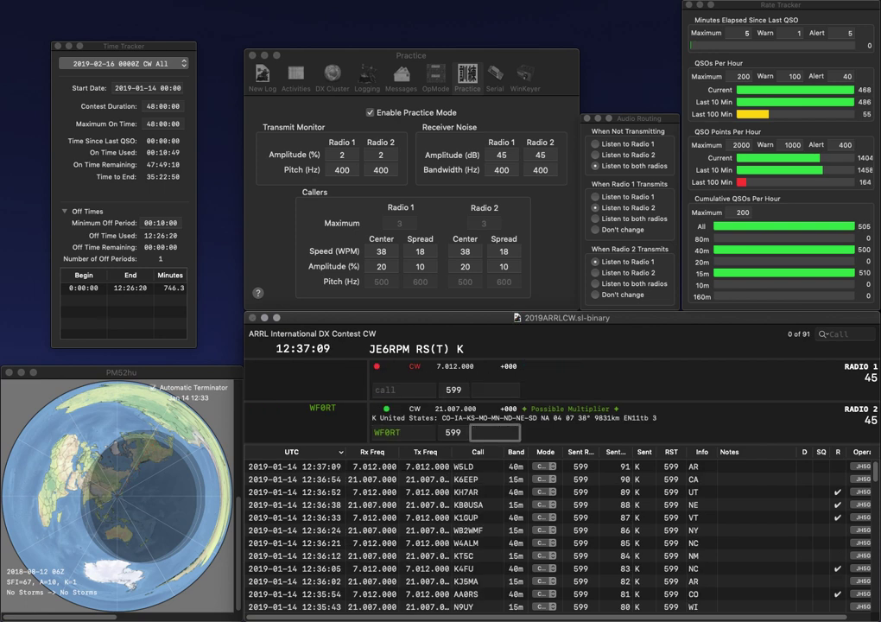
pyautogui.write('SD')
pyautogui.press('Return')
# Send the call signs N5MM on Radio 1 and K6ZI on Radio 2.
pyautogui.write('N5MM')
pyautogui.press('Return')
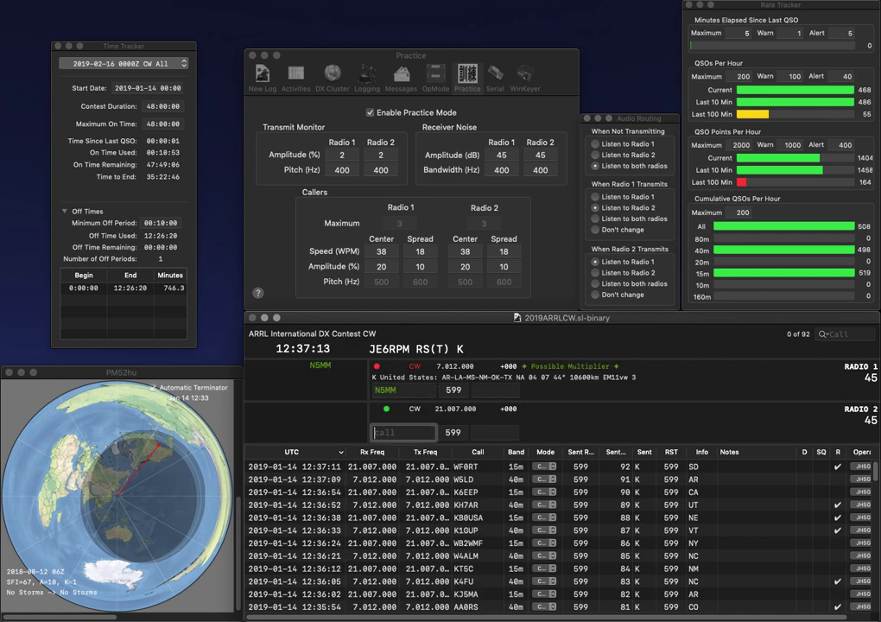
pyautogui.write('K6ZI')
pyautogui.press('Return')
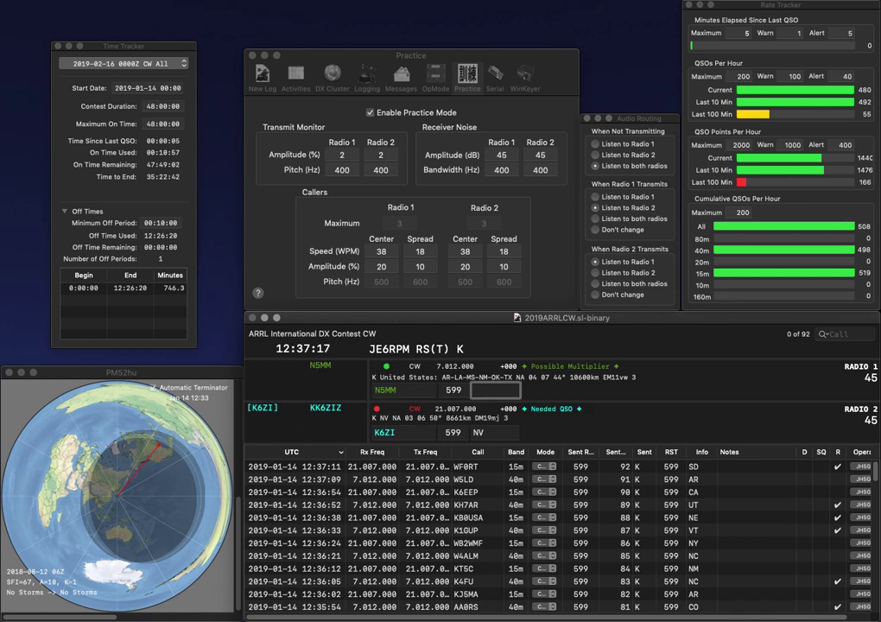
pyautogui.write('MS')
pyautogui.press('Return')
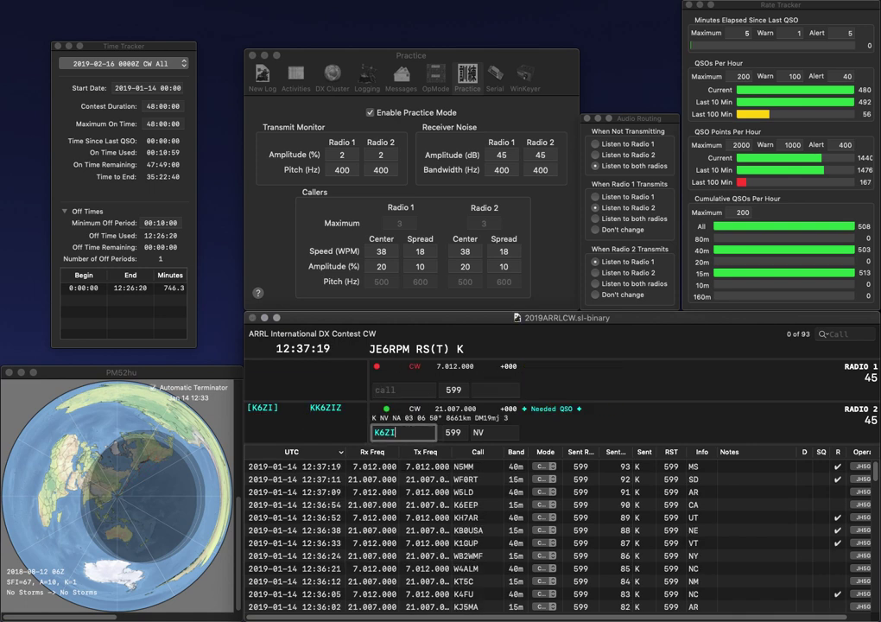
pyautogui.press('Return')
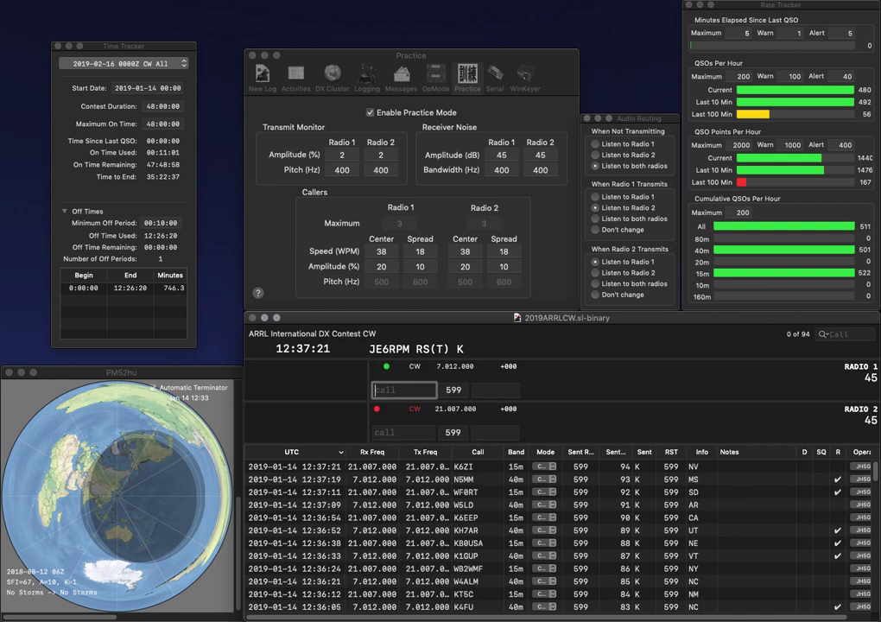
# Send K9BAY on Radio 1 and NN4K on Radio 2, and log K9BAY with exchange IL.
pyautogui.write('K9BAY')
pyautogui.press('Return')
pyautogui.write('NN4K')
pyautogui.press('Return')
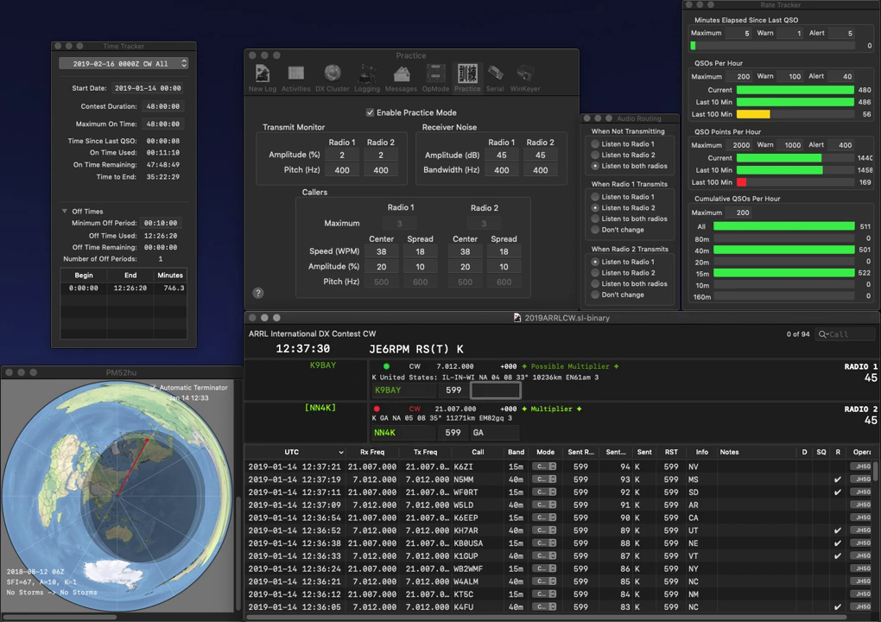
pyautogui.write('IL')
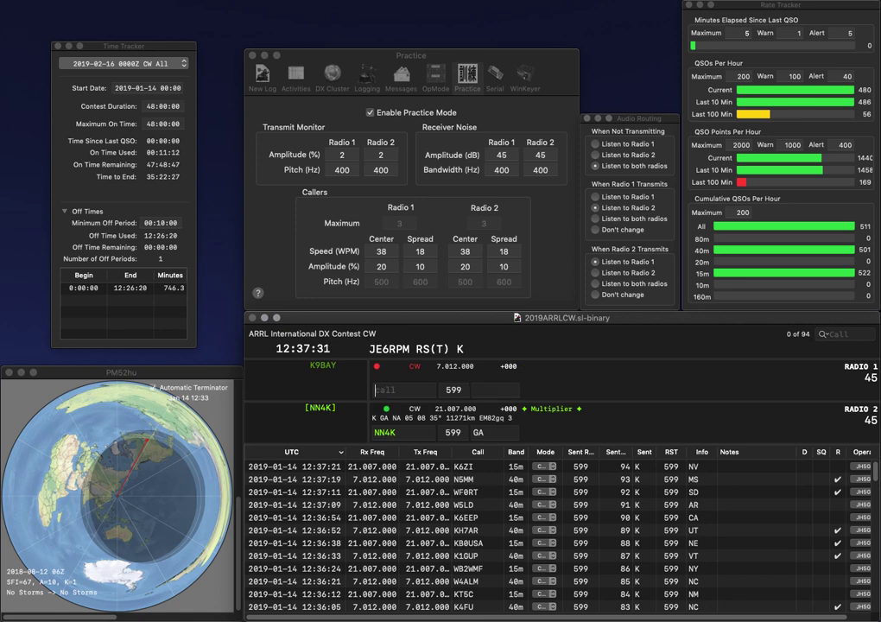
pyautogui.press('Return')
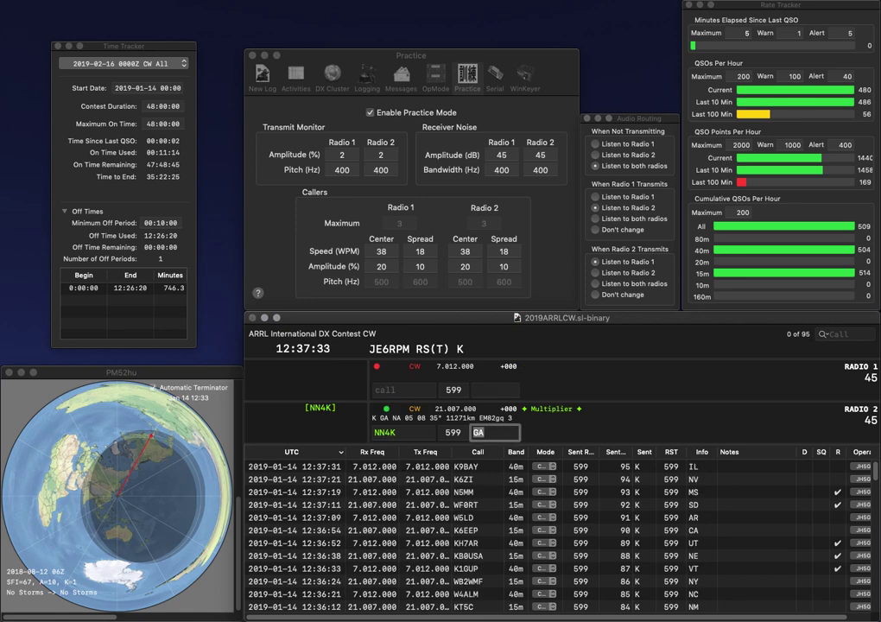
# Log NN4K on Radio 2 with exchange GA, and send the call signs WA4IPU on Radio 1 and NX1P/7 on Radio 2.
pyautogui.press('Return')
pyautogui.write('WA4IPU')
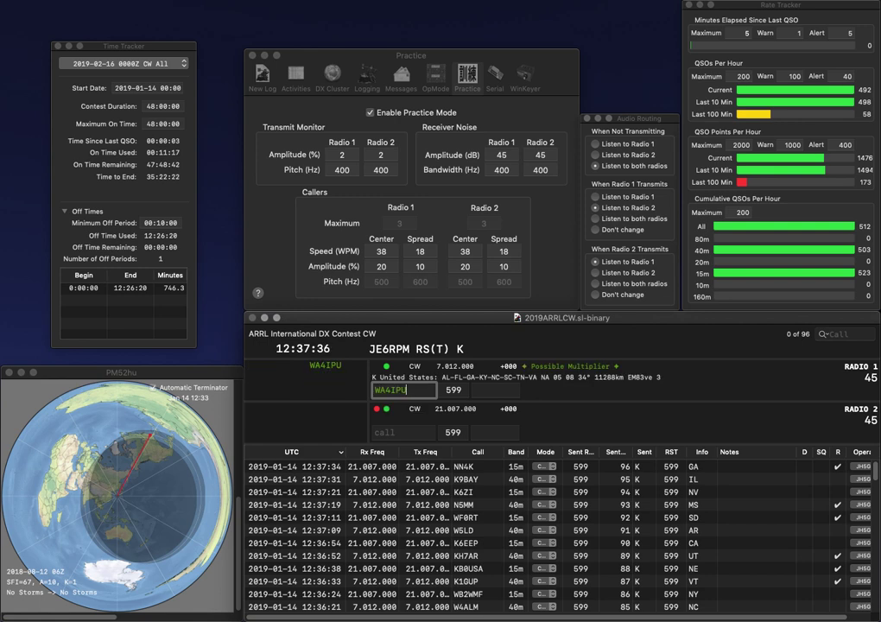
pyautogui.press('Return')
pyautogui.write('N')
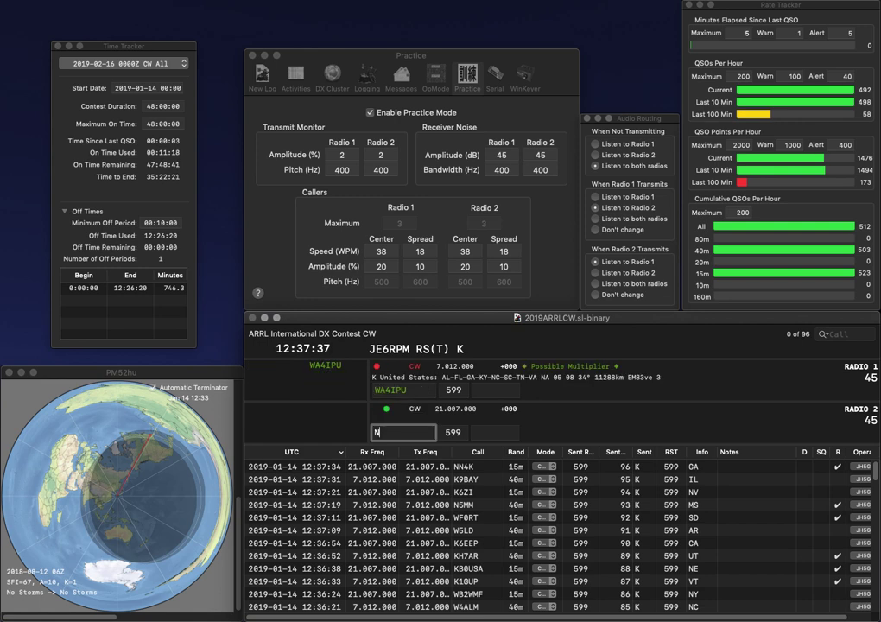
pyautogui.write('X1P')
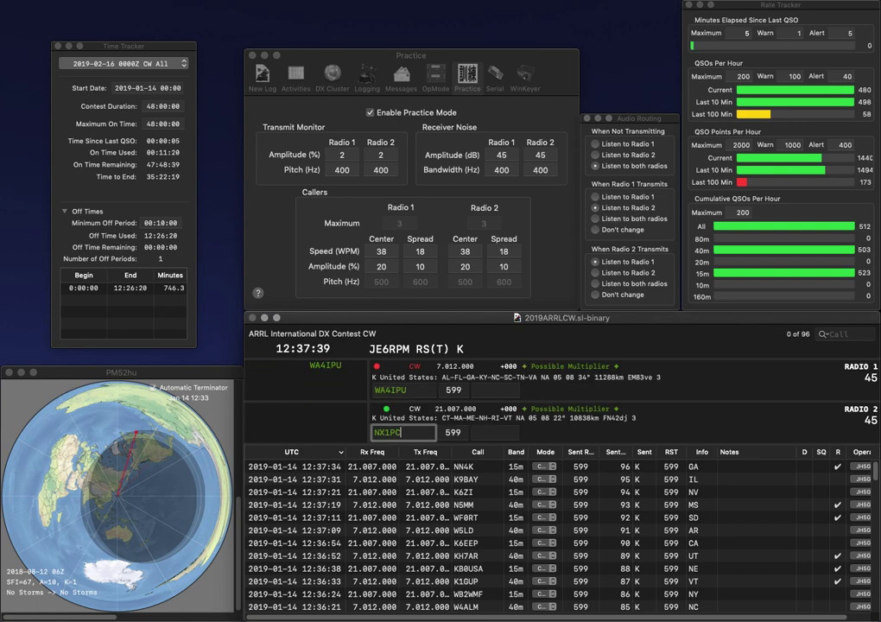
pyautogui.write('/7')
pyautogui.press('Return')
pyautogui.press('space')
pyautogui.write('VA')
pyautogui.press('Return')
pyautogui.press('space')
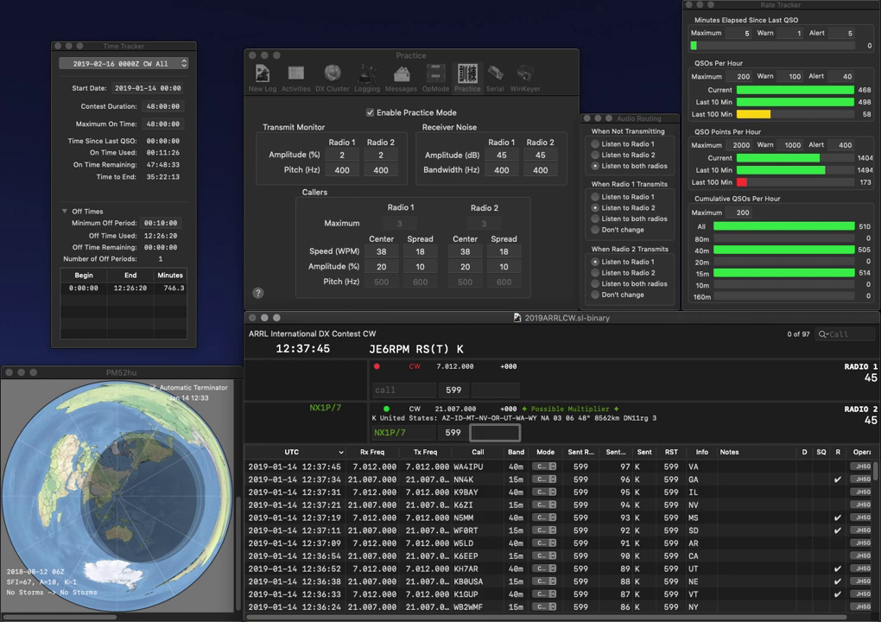
pyautogui.write('NV')
pyautogui.press('Return')
pyautogui.write('WK')
pyautogui.press('Return')
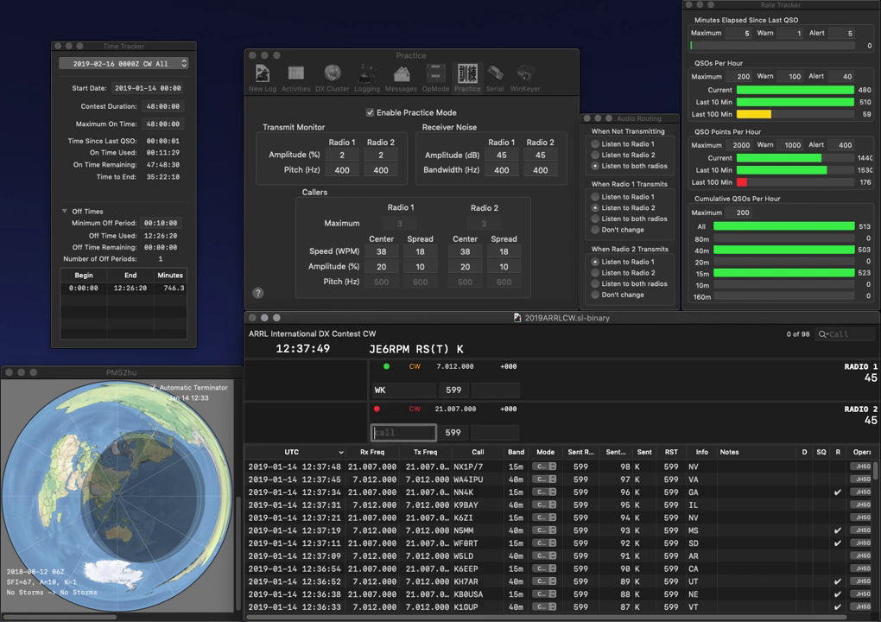
pyautogui.write('W6P')
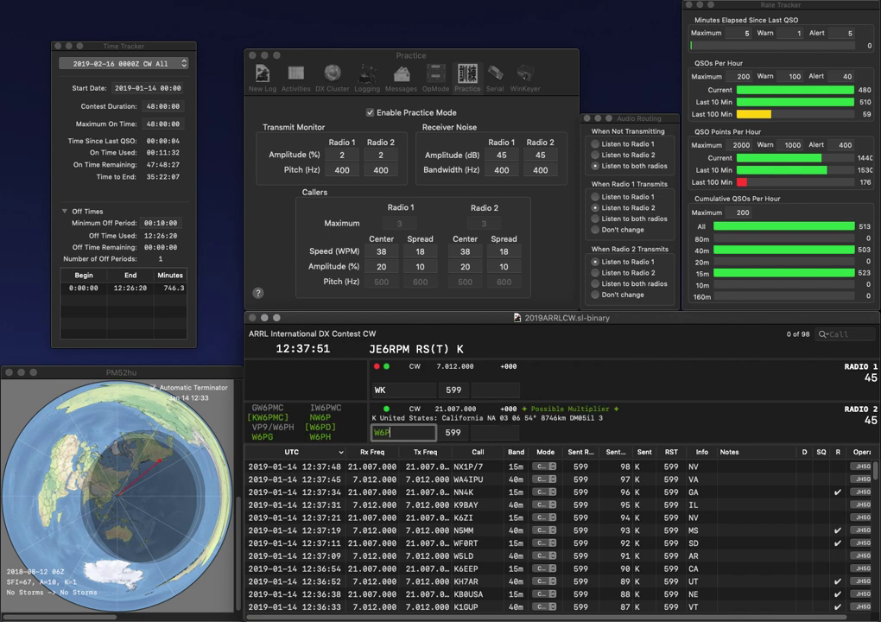
pyautogui.press('Return')
pyautogui.write('3T')
pyautogui.press('Return')
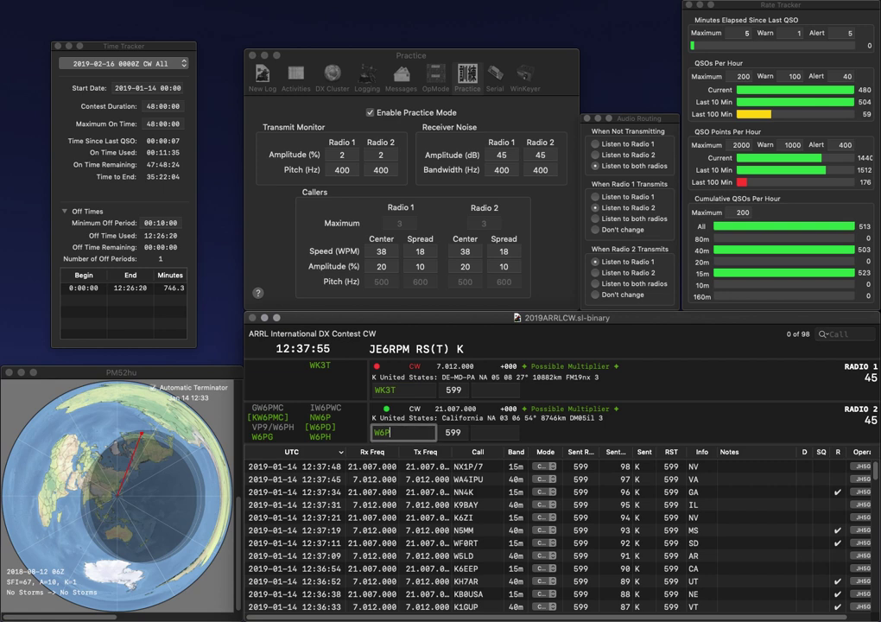
pyautogui.write('Z')
pyautogui.press('Return')
pyautogui.press('Tab')
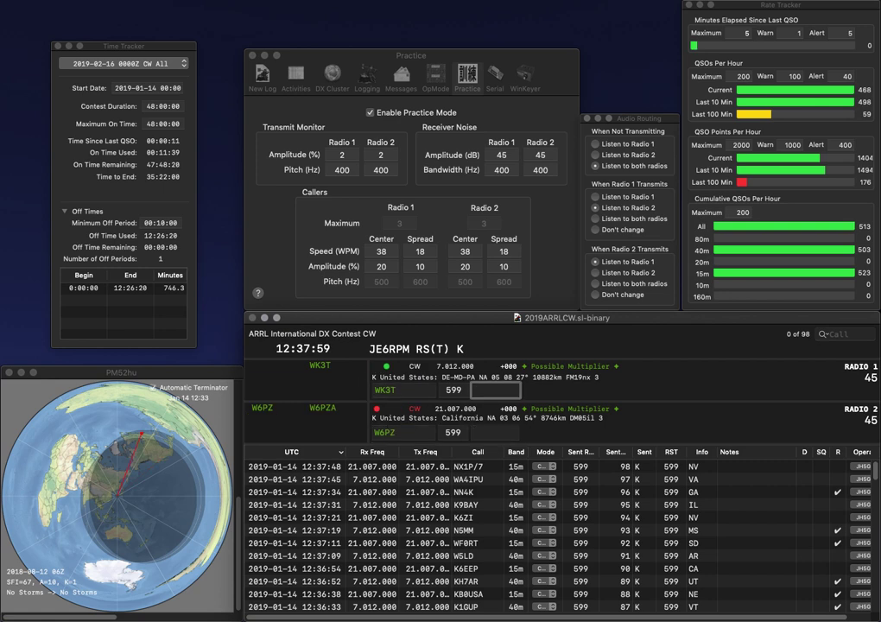
pyautogui.write('PA')
pyautogui.press('Return')
pyautogui.write('CA')
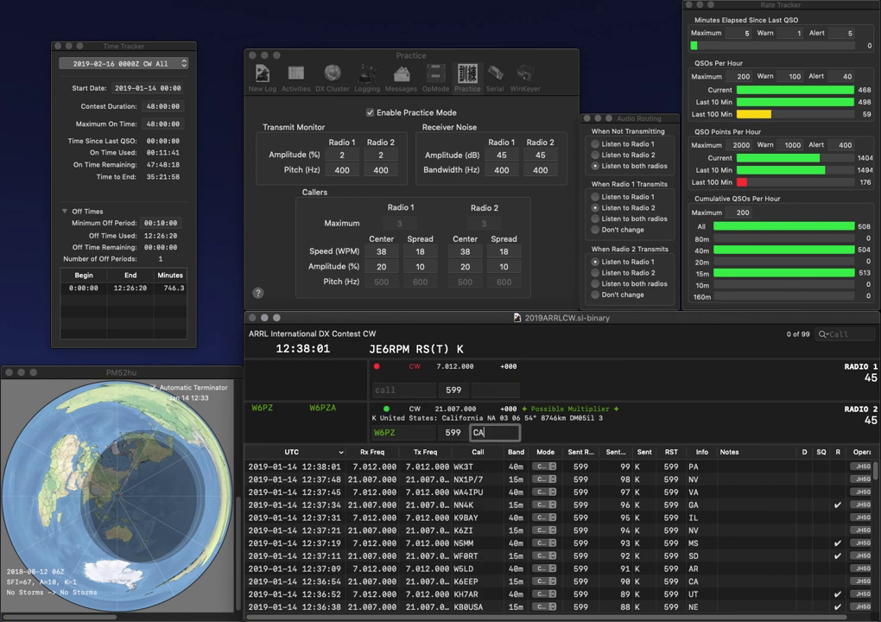
pyautogui.press('Return')
pyautogui.write('K')
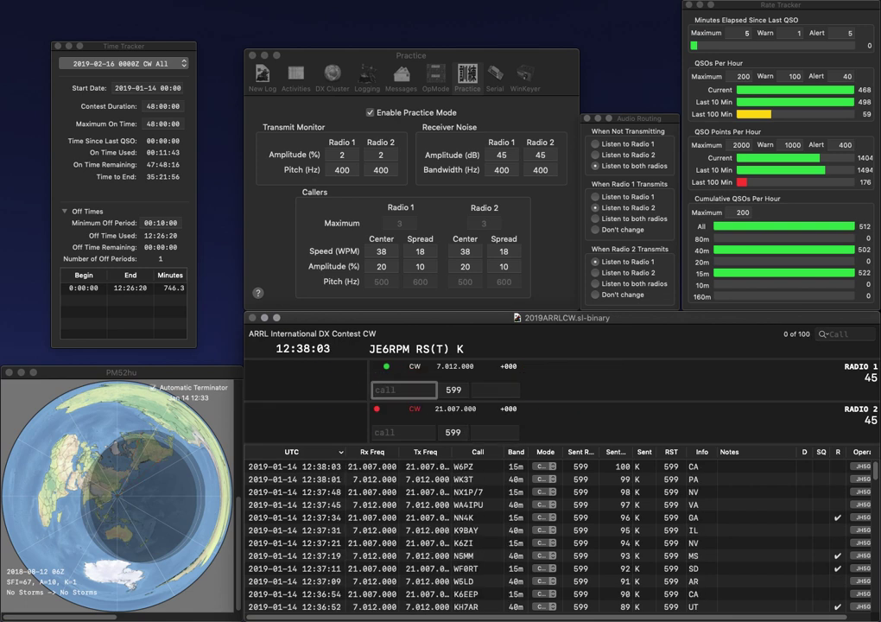
pyautogui.write('M6K')
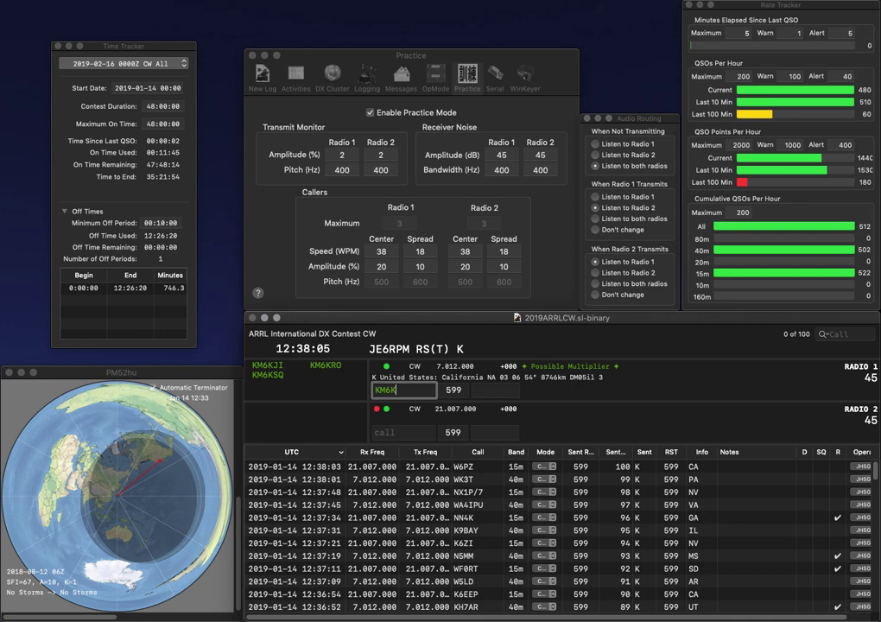
pyautogui.write('RO')
pyautogui.press('Return')
pyautogui.write('K0')
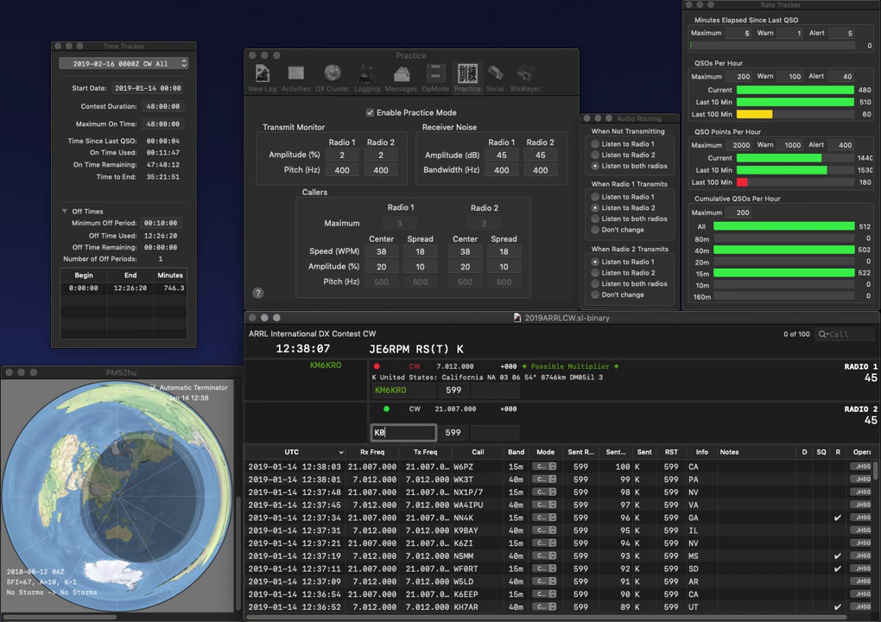
pyautogui.write('GUN')
pyautogui.press('Return')
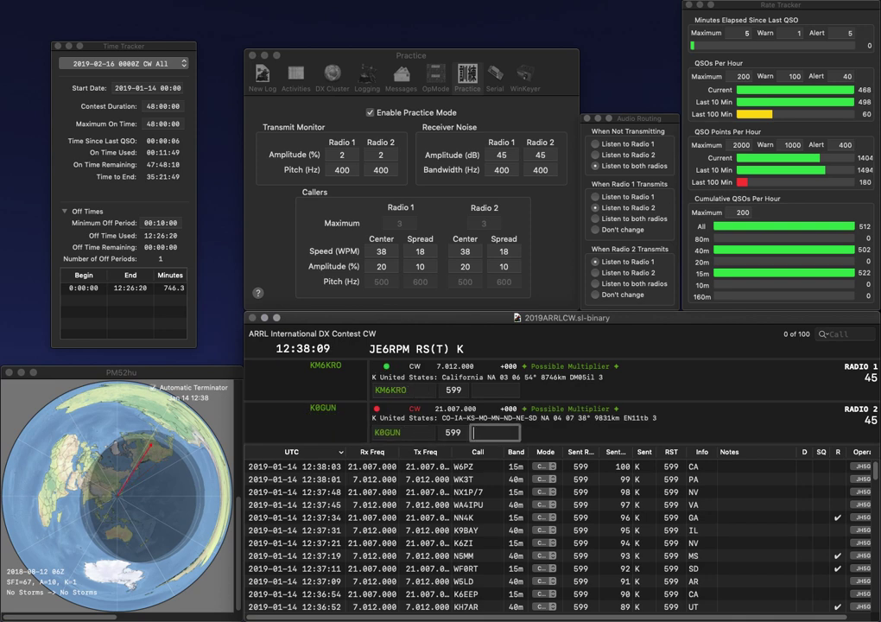
pyautogui.write('CA')
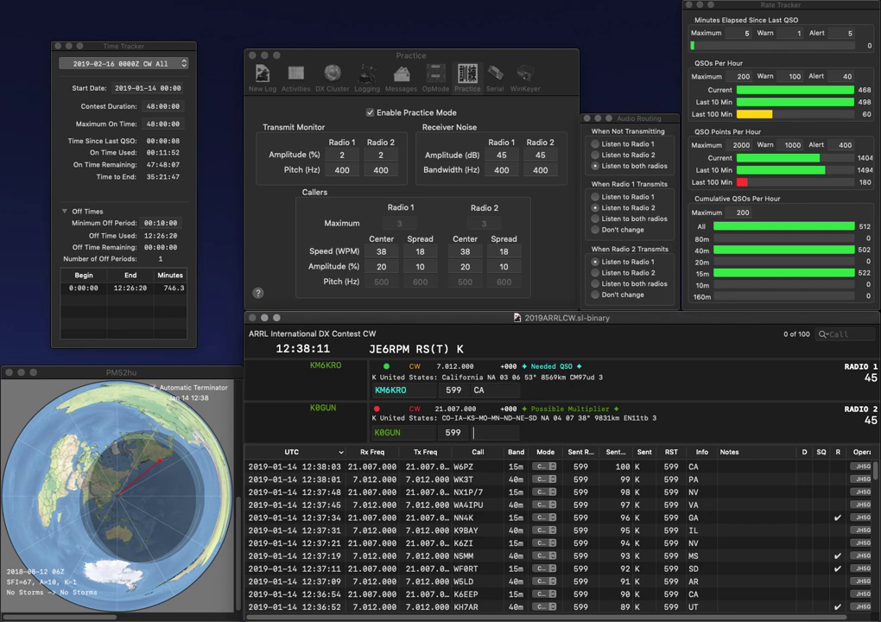
pyautogui.press('Return')
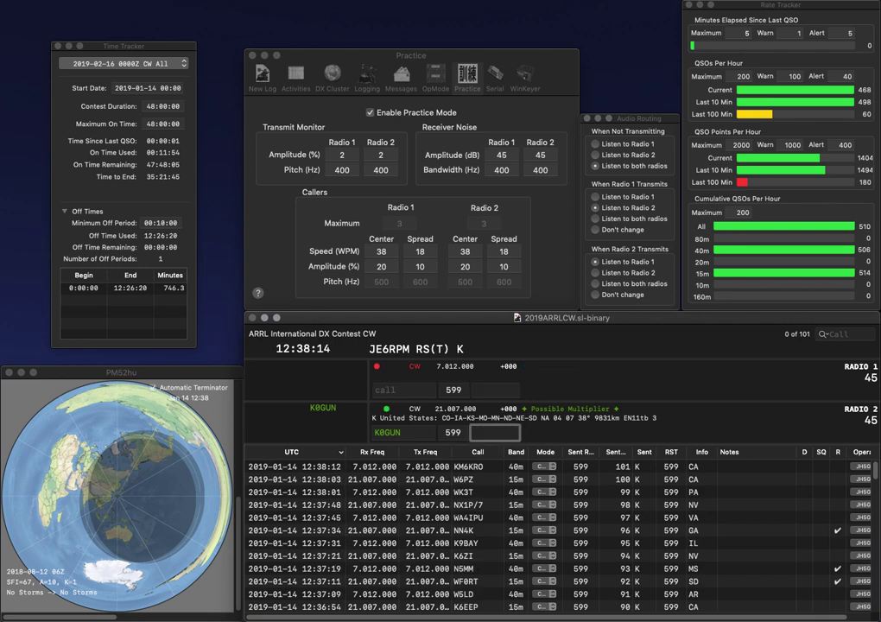
pyautogui.write('CO')
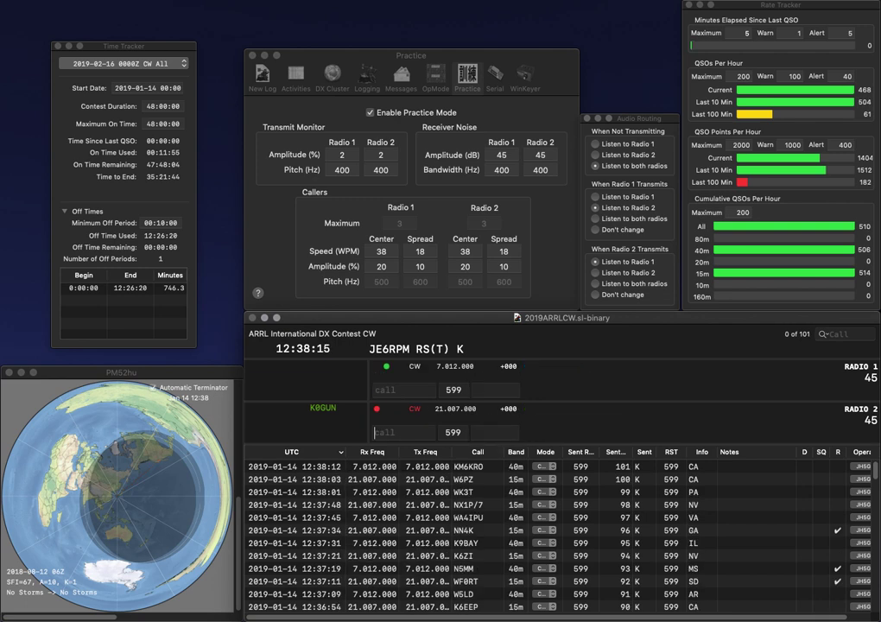
pyautogui.press('Return')
# Send the call signs VC2X on Radio 1 and W0SZ on Radio 2.
pyautogui.write('VC2X')
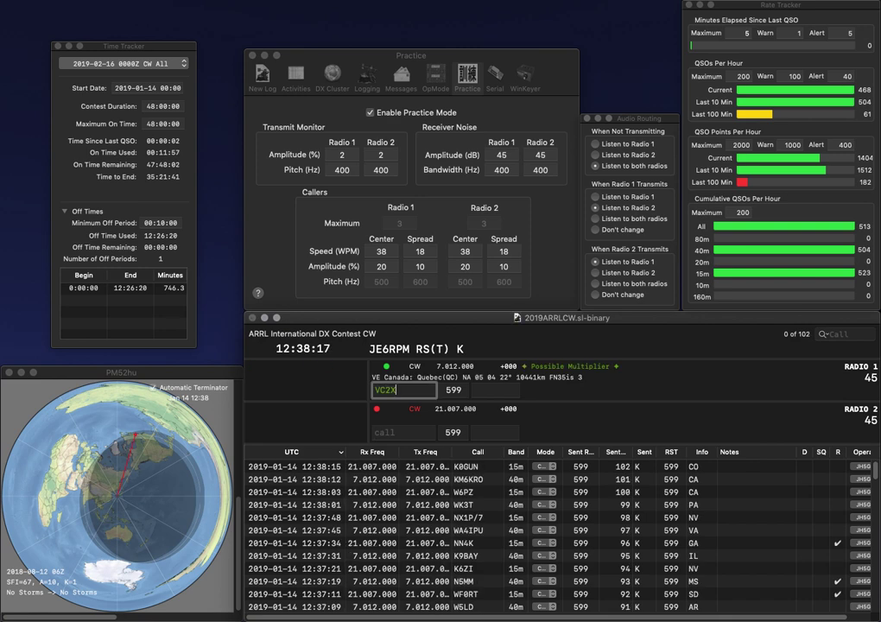
pyautogui.press('Return')
pyautogui.write('W0SZ')
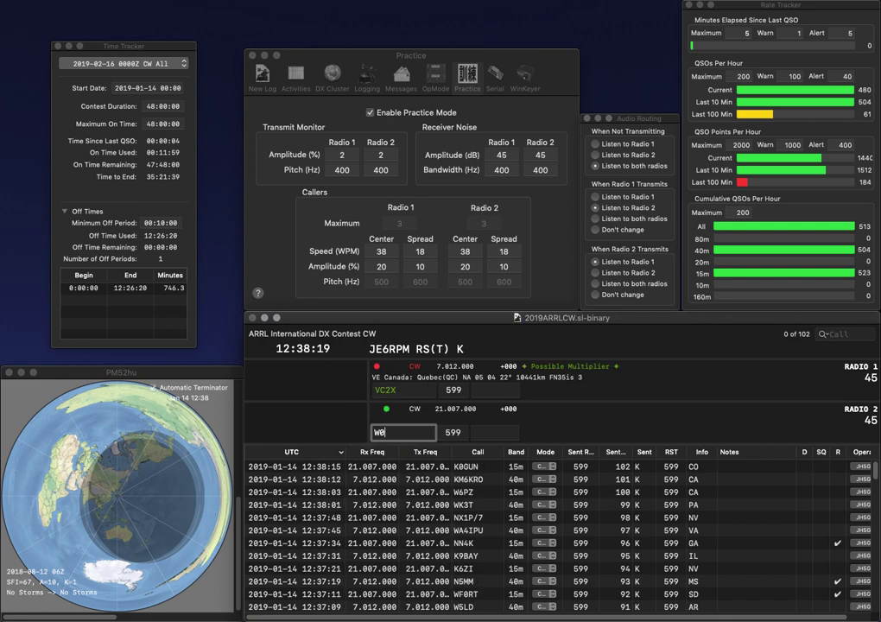
pyautogui.press('Return')
# Correct the Radio 1 call sign to VC3X and log the contact with exchange ON.
pyautogui.click(386, 389)
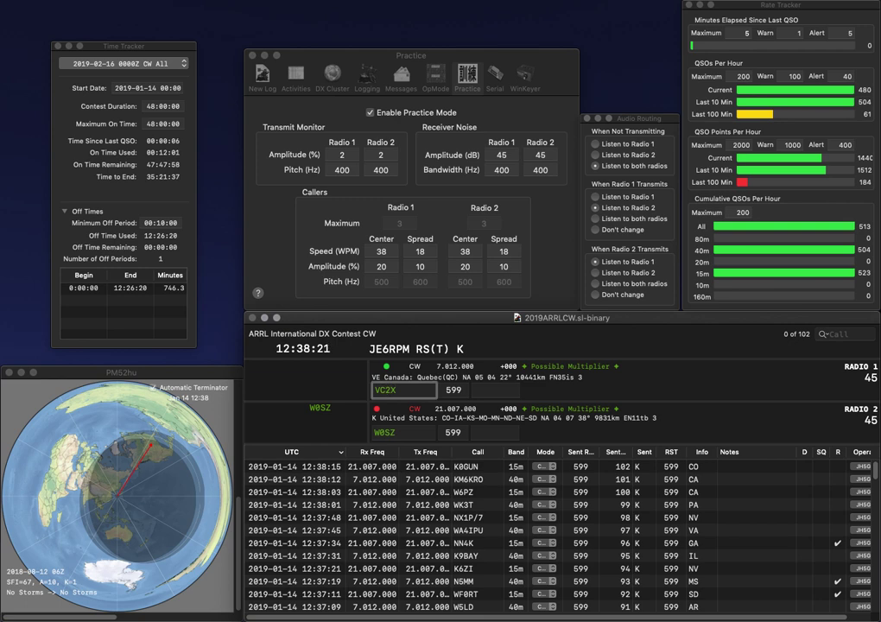
pyautogui.press('Delete')
pyautogui.write('3')
pyautogui.press('Tab')
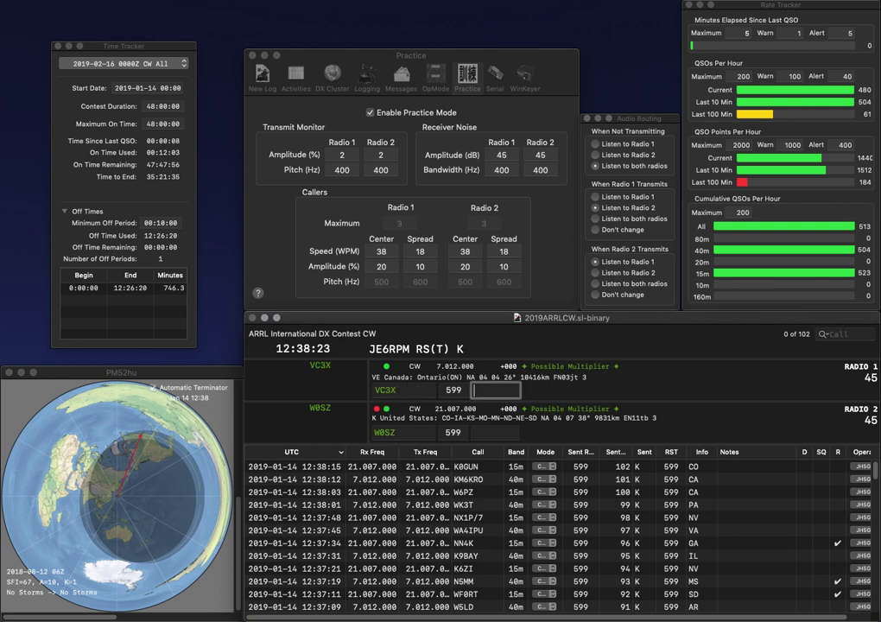
pyautogui.press('Return')
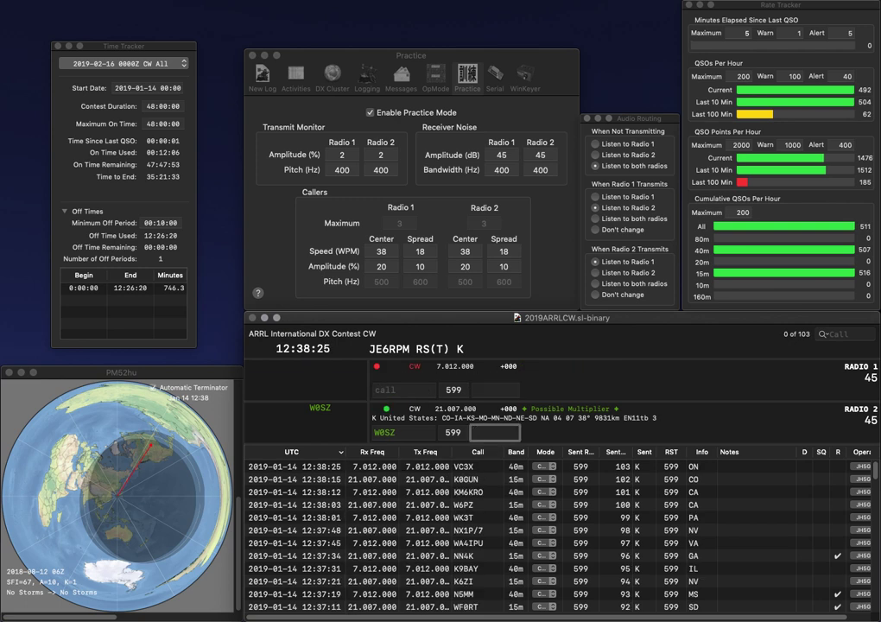
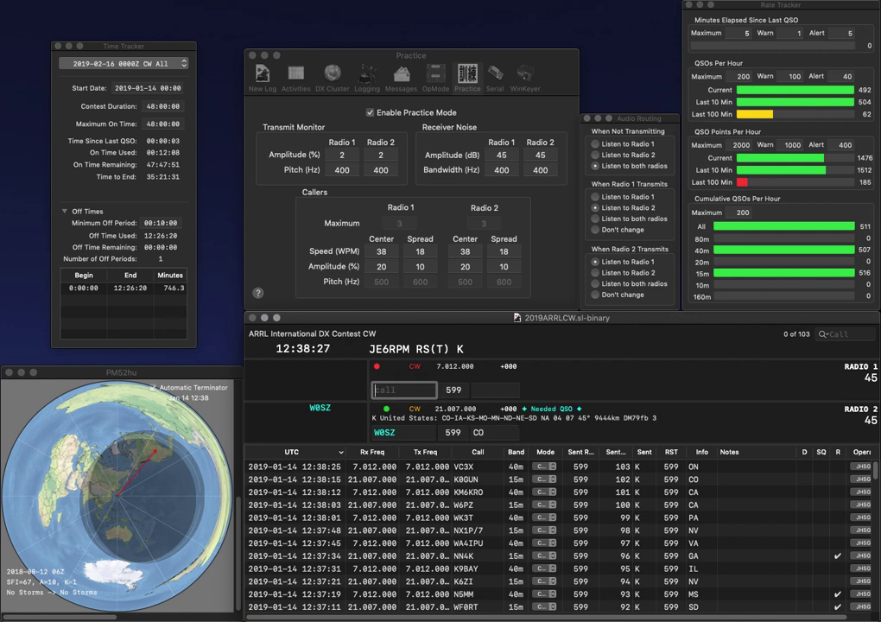
pyautogui.press('Return')
pyautogui.write('NT0F')
pyautogui.press('Return')
pyautogui.write('K4')
pyautogui.press('Return')
pyautogui.press('space')
pyautogui.write('MO')
pyautogui.press('Return')
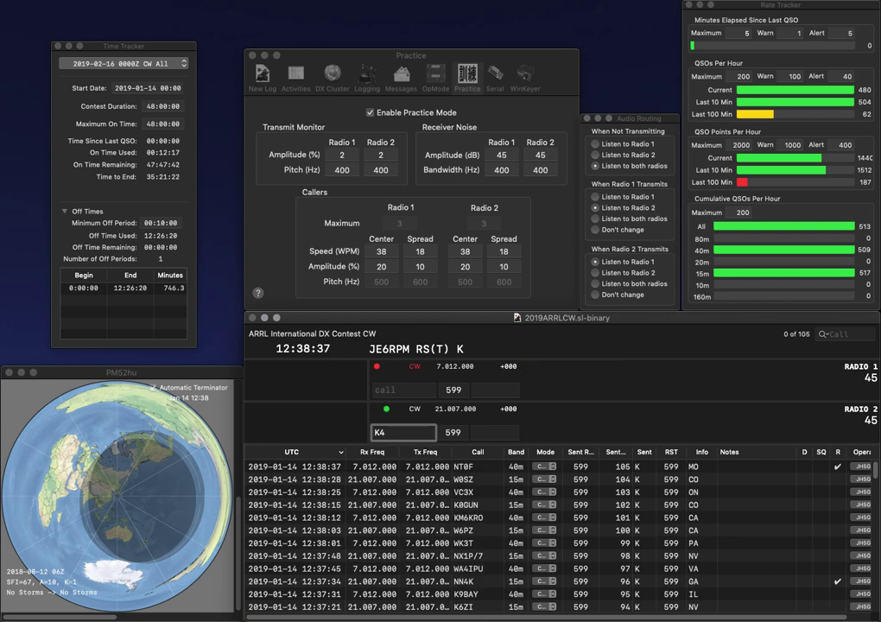
pyautogui.write('5W')
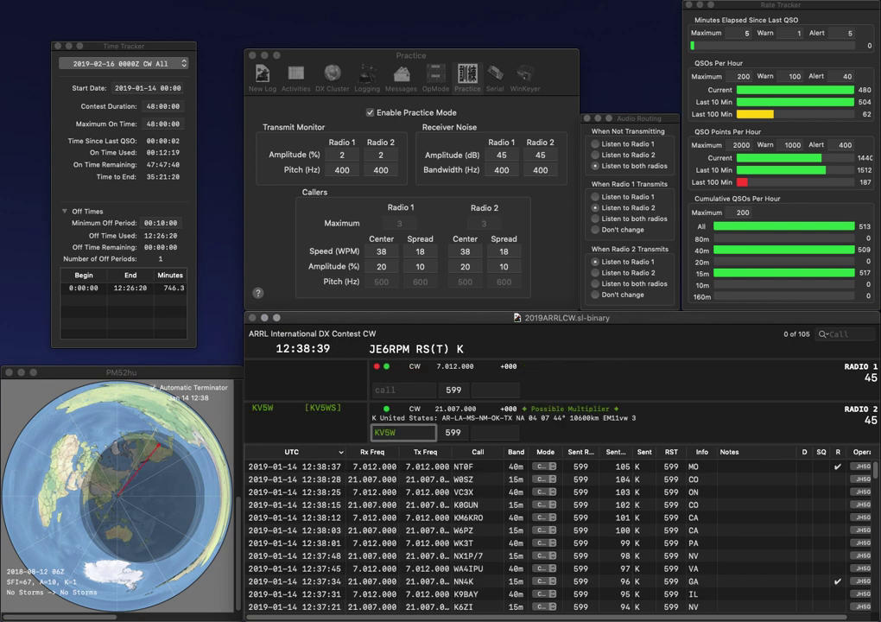
pyautogui.write('S')
pyautogui.press('Return')
pyautogui.write('0AR')
pyautogui.press('BackSpace')
pyautogui.write('PT')
pyautogui.press('Home')
pyautogui.write('K')
pyautogui.press('Return')
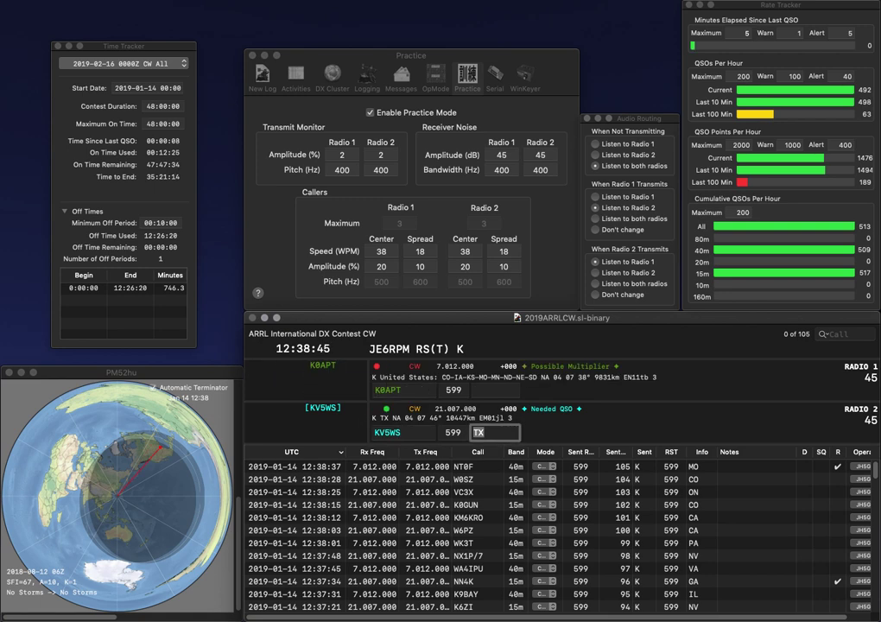
pyautogui.click(495, 389)
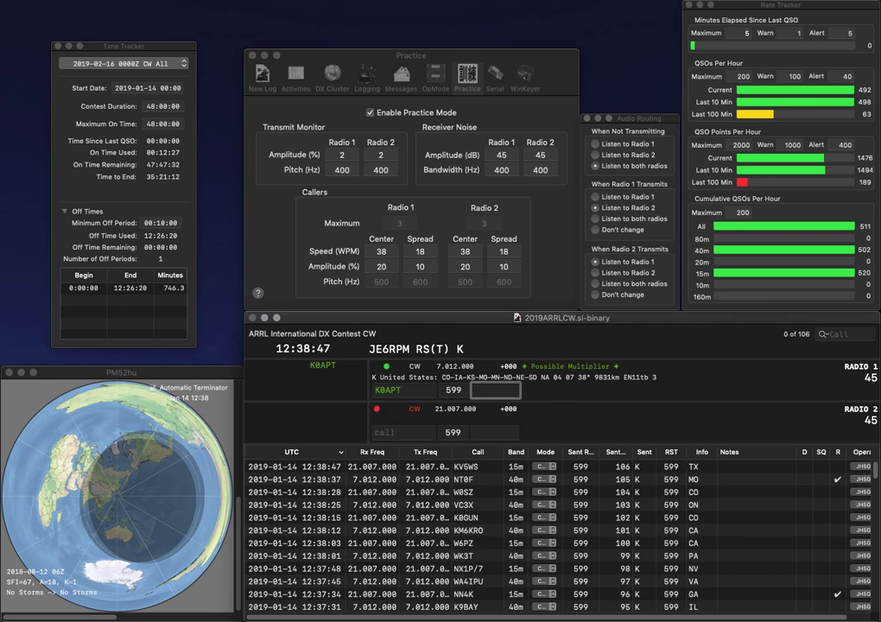
pyautogui.write('MO')
pyautogui.press('Return')
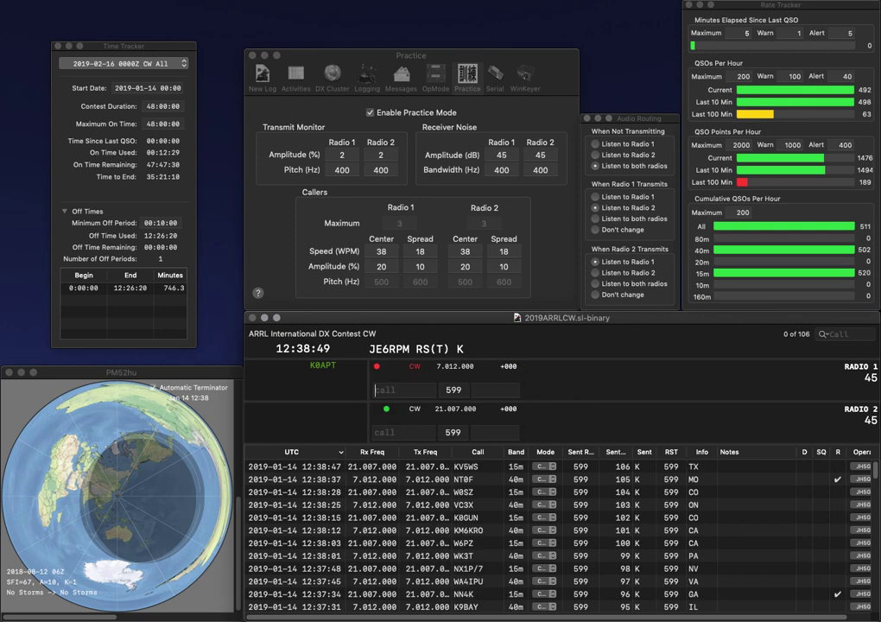
pyautogui.write('KE5PRL')
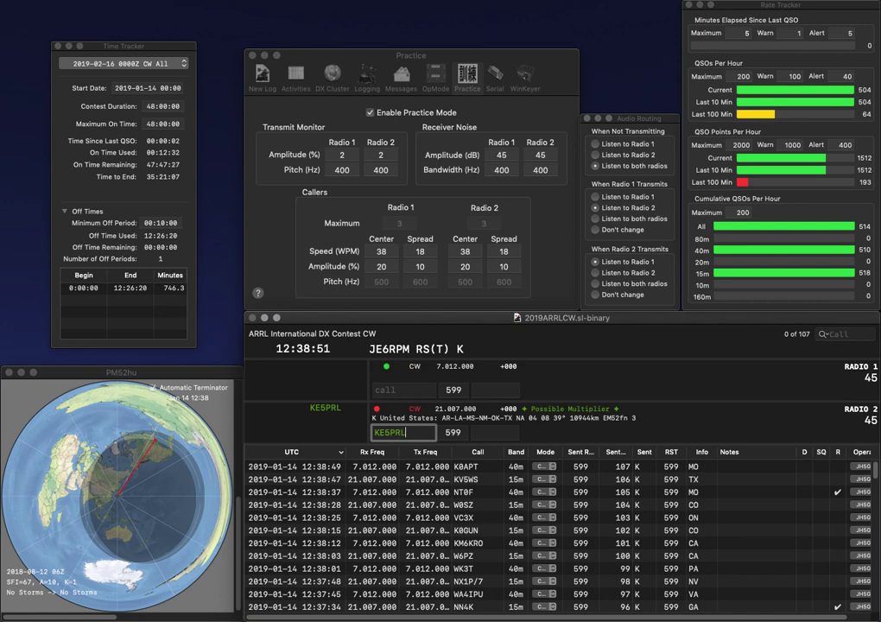
pyautogui.press('Return')
pyautogui.write('NM1J')
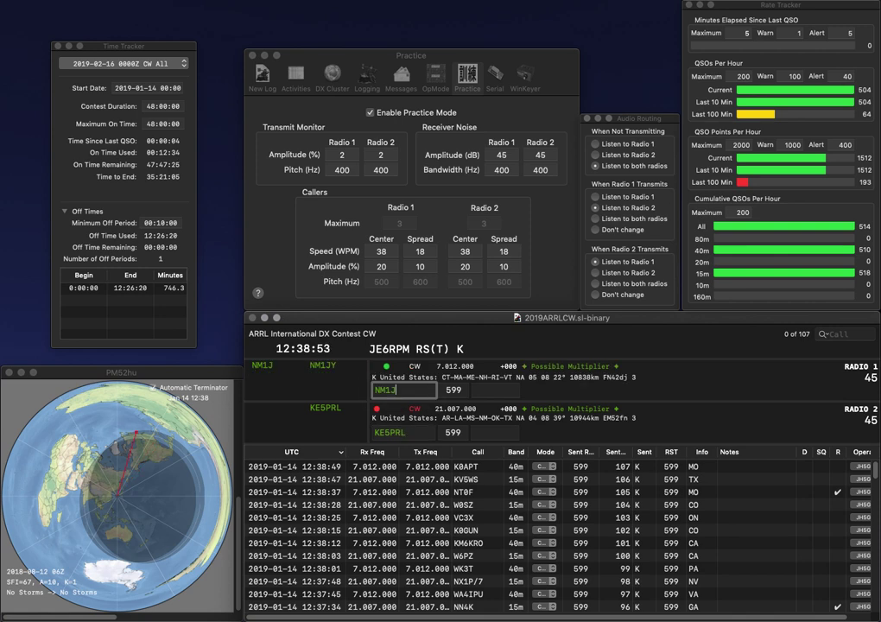
pyautogui.press('Return')
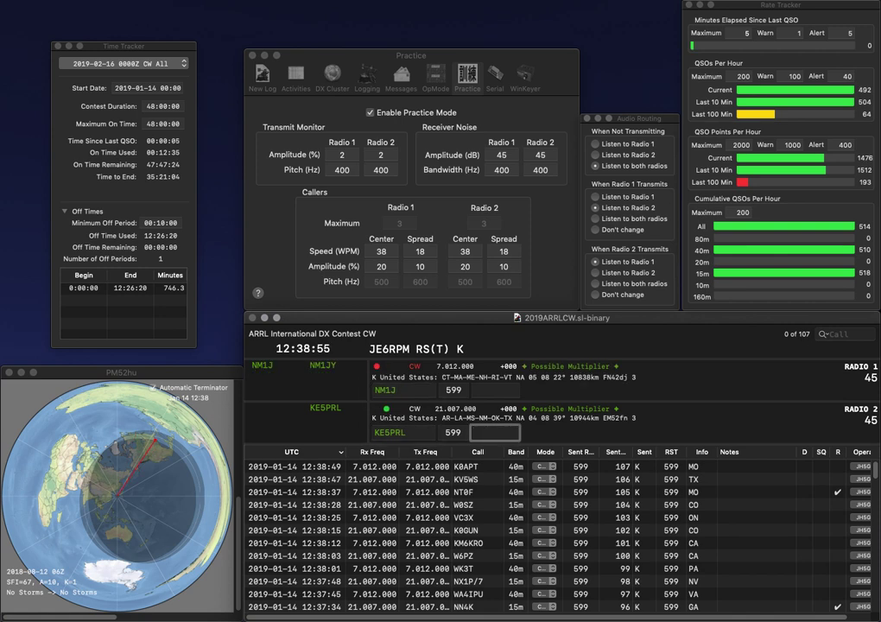
pyautogui.write('AR')
pyautogui.press('Return')
pyautogui.write('MA')
pyautogui.press('Return')
# Send the call sign K1JX on Radio 2 and the partial call K4S on Radio 1.
pyautogui.write('K')
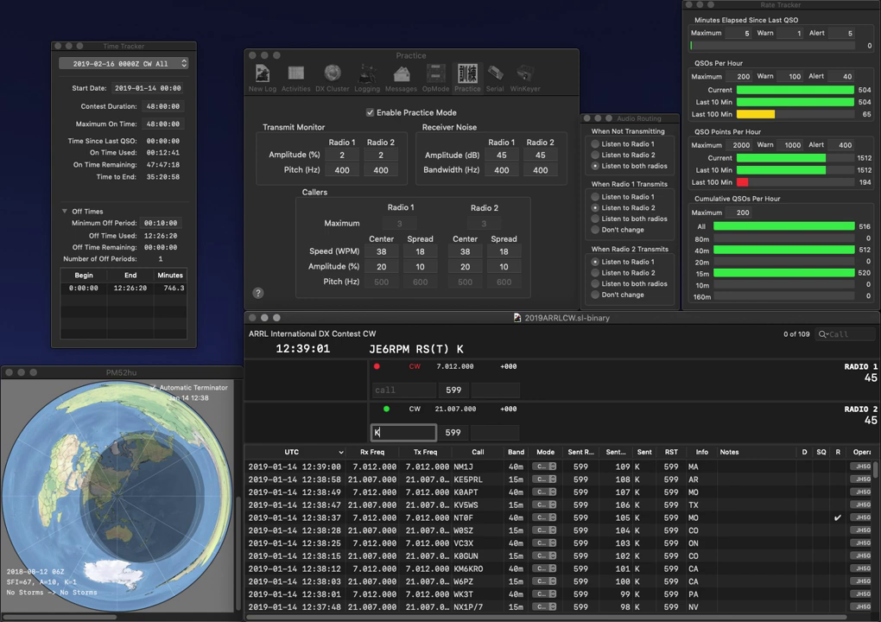
pyautogui.write('1JX')
pyautogui.press('Return')
pyautogui.write('N')
pyautogui.write('4S')
pyautogui.press('Return')
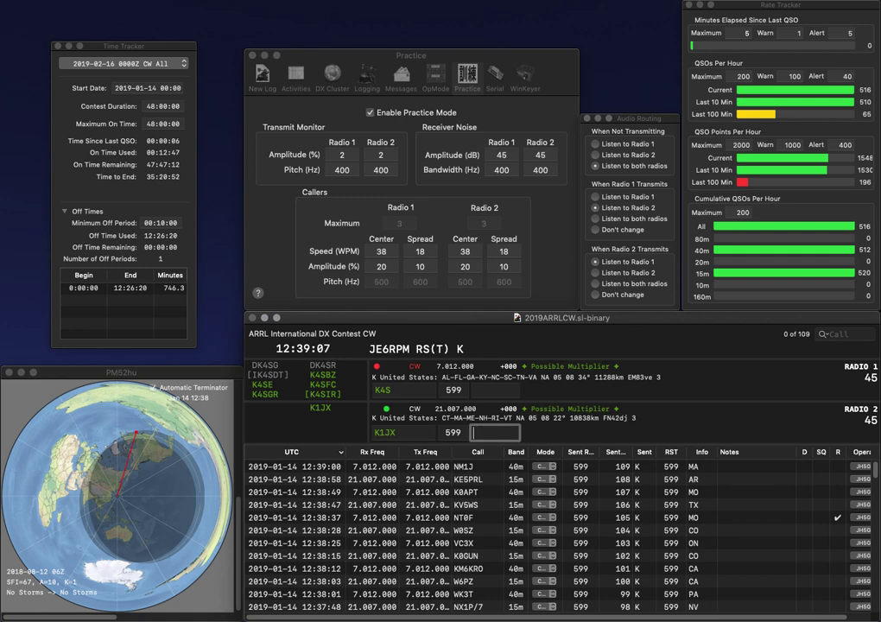
pyautogui.write('NH')
pyautogui.press('Return')
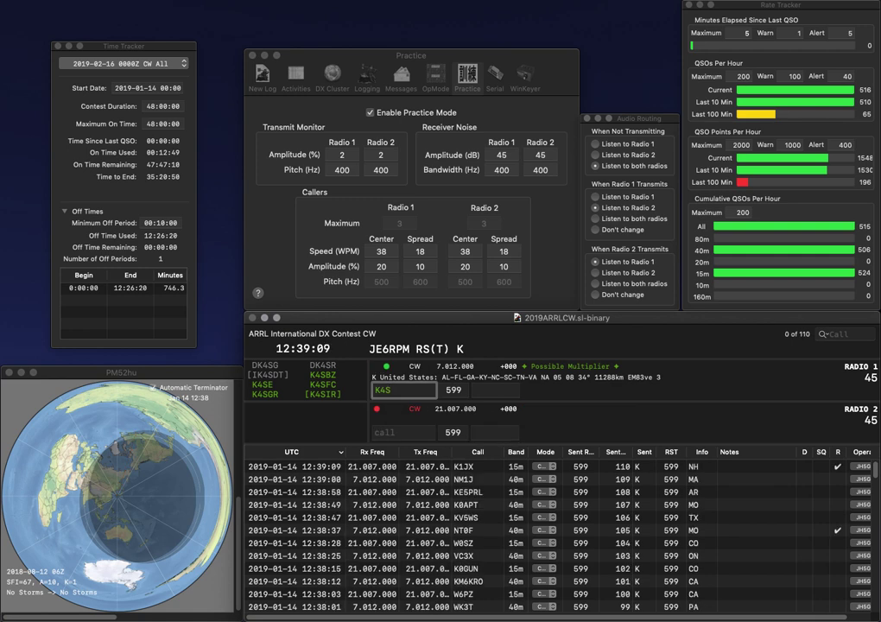
pyautogui.write('PA')
pyautogui.press('Return')
pyautogui.write('9TVG')
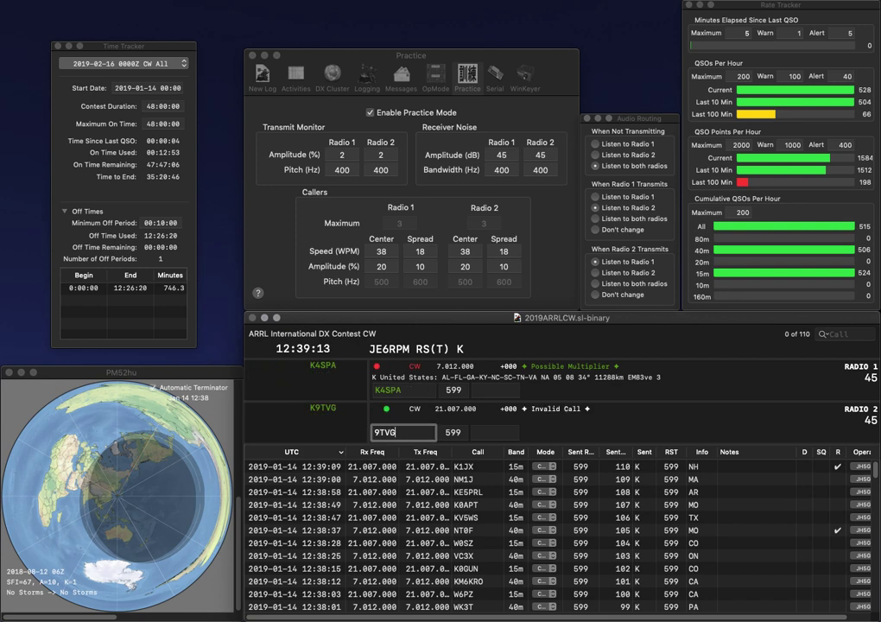
pyautogui.write('K')
pyautogui.press('Return')
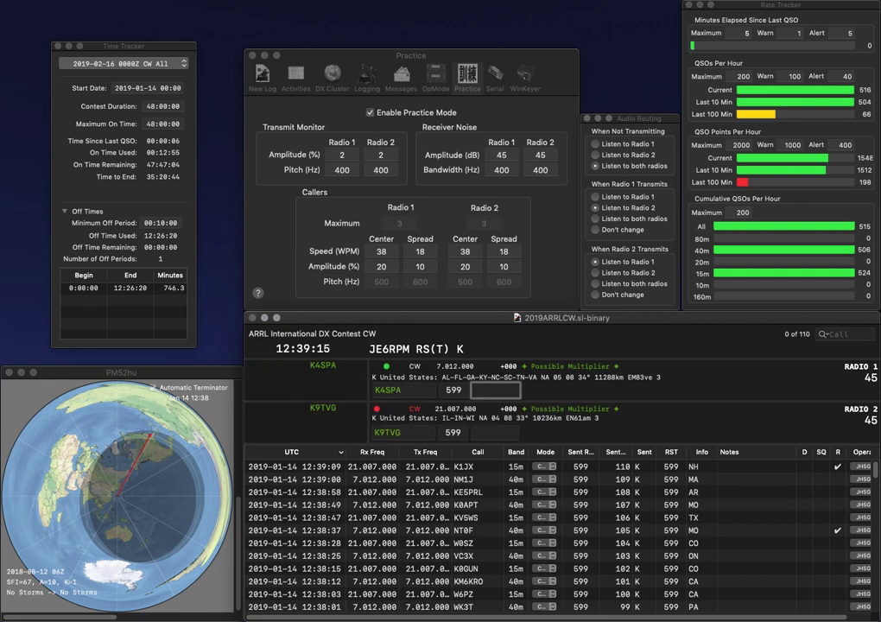
# Log K4SPA on Radio 1 with exchange NC and K9TVG on Radio 2 with exchange WI.
pyautogui.write('NC')
pyautogui.press('Return')
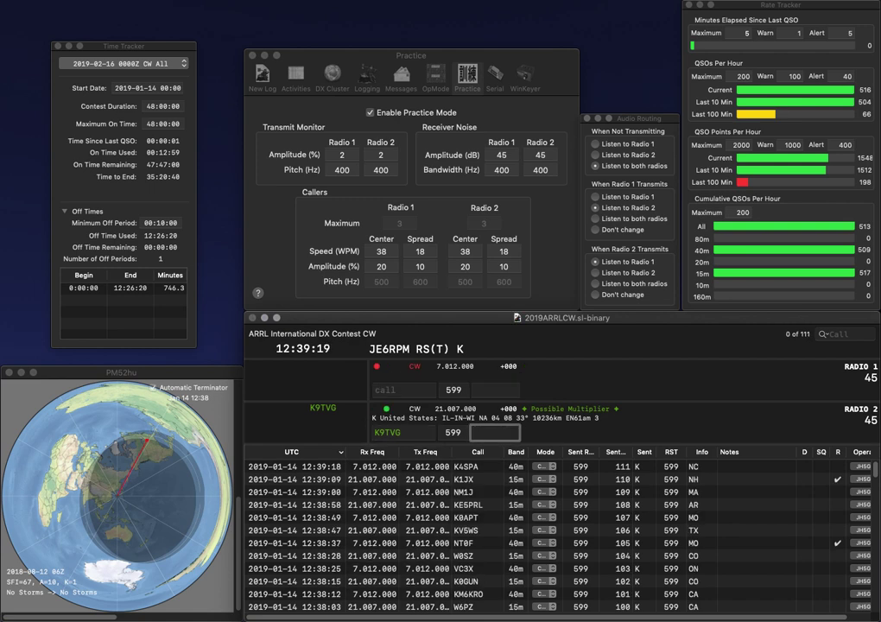
pyautogui.write('WI')
pyautogui.press('Return')
pyautogui.write('N3RJ')
pyautogui.press('Return')
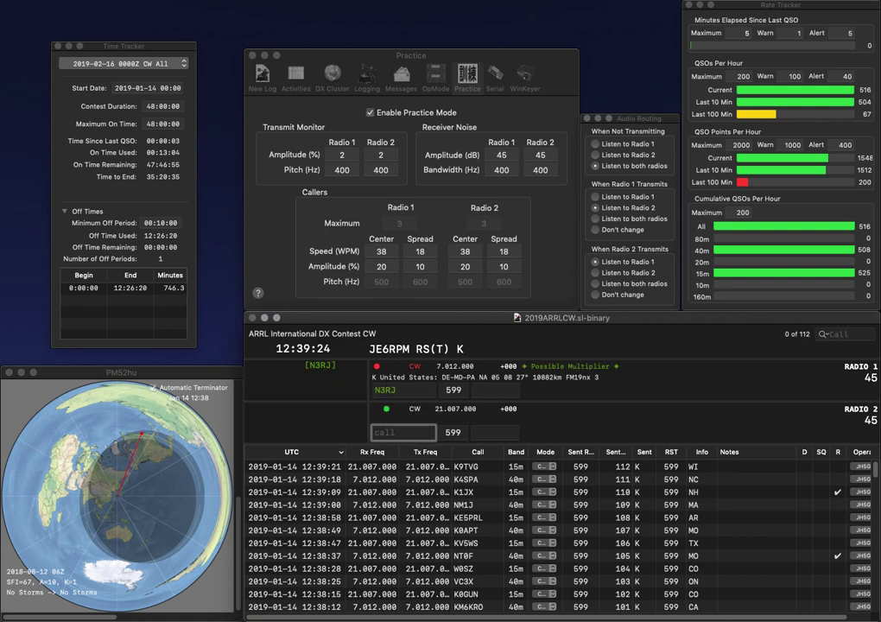
pyautogui.write('AE3RT')
pyautogui.press('Return')
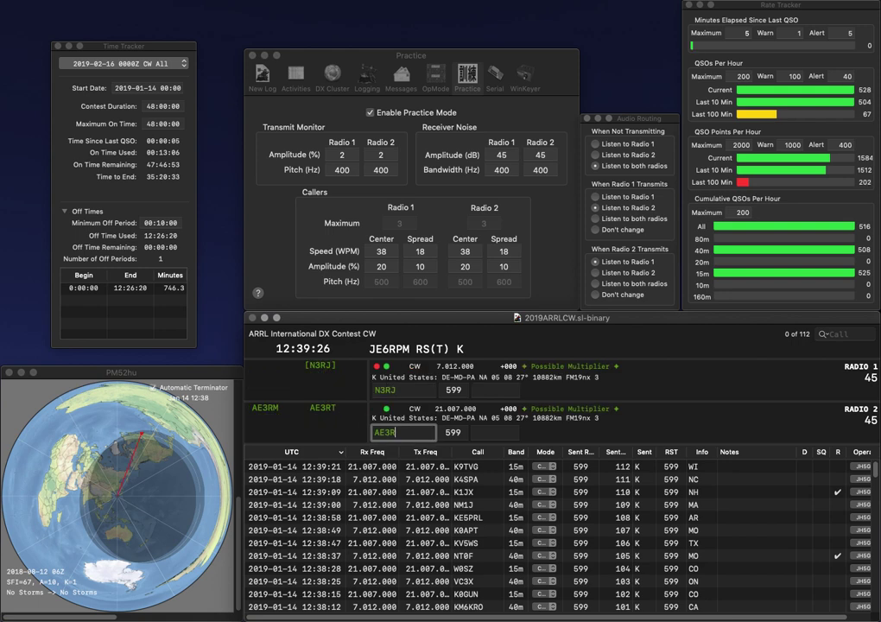
pyautogui.press('Tab')
pyautogui.write('PA')
pyautogui.press('Return')
pyautogui.write('PA')
pyautogui.press('Return')
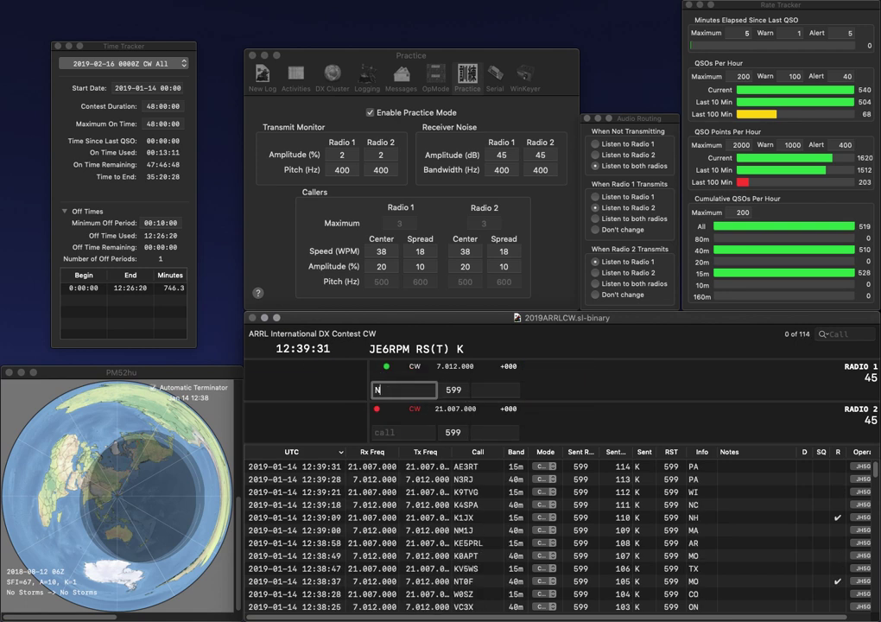
pyautogui.write('9')
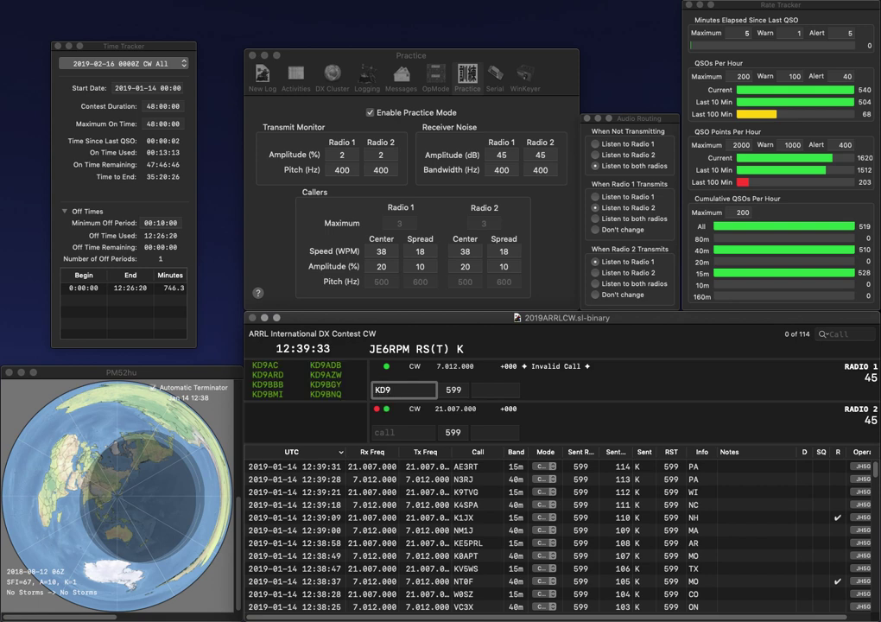
pyautogui.write('KHZ')
pyautogui.press('Return')
pyautogui.write('LFD')
pyautogui.press('super+Left')
pyautogui.write('WA5')
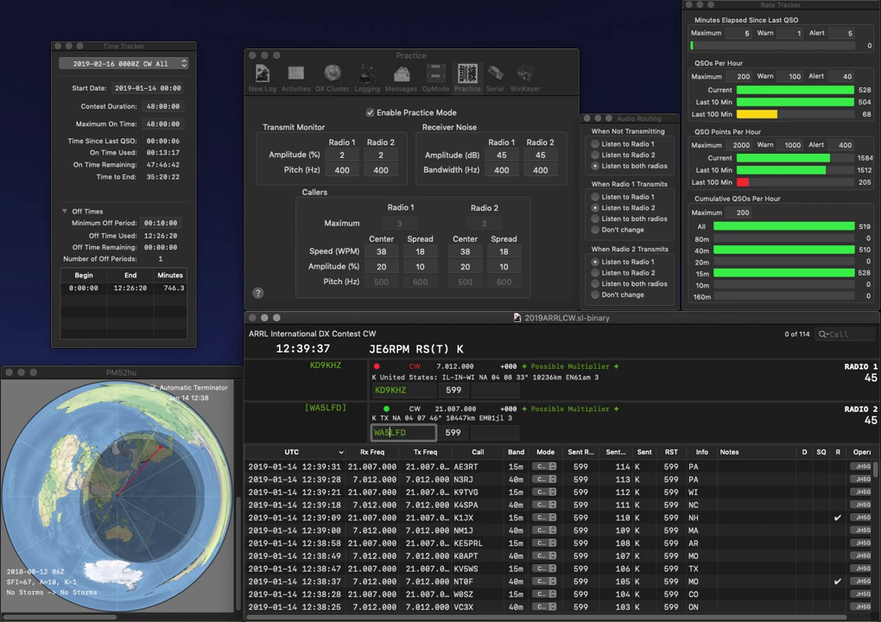
pyautogui.press('Return')
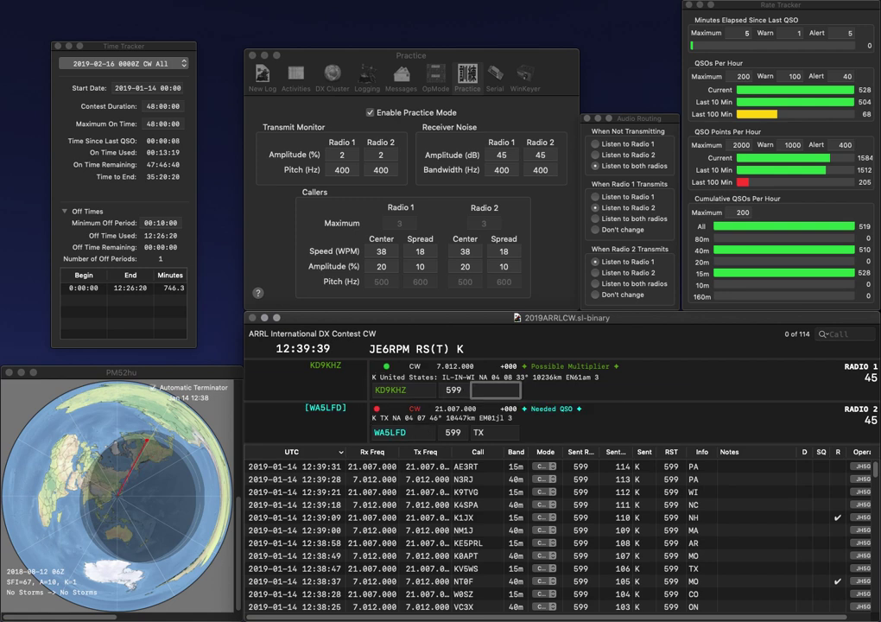
# Log KD9KHZ on Radio 1 with exchange IN and WA5LFD on Radio 2 with exchange TX.
pyautogui.write('IN')
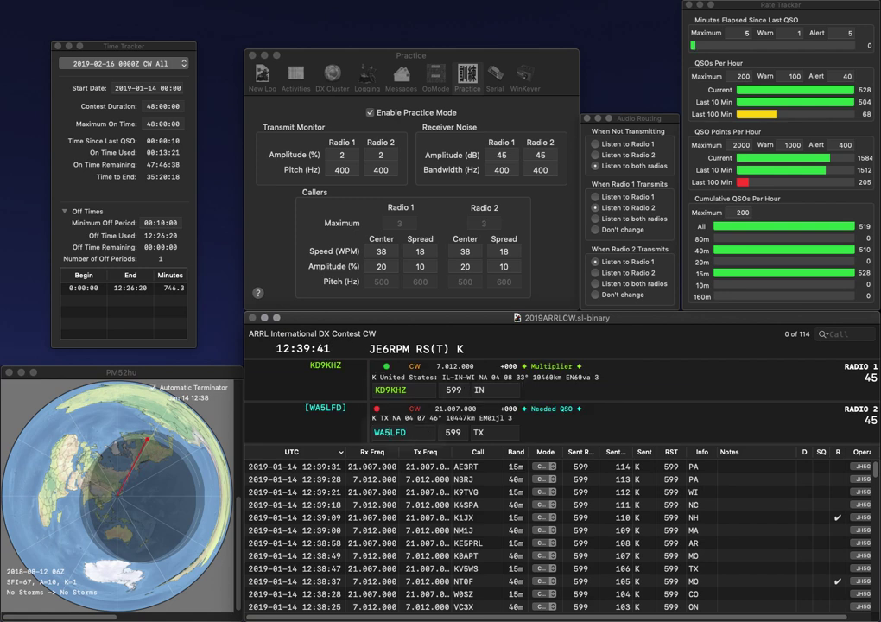
pyautogui.press('Return')
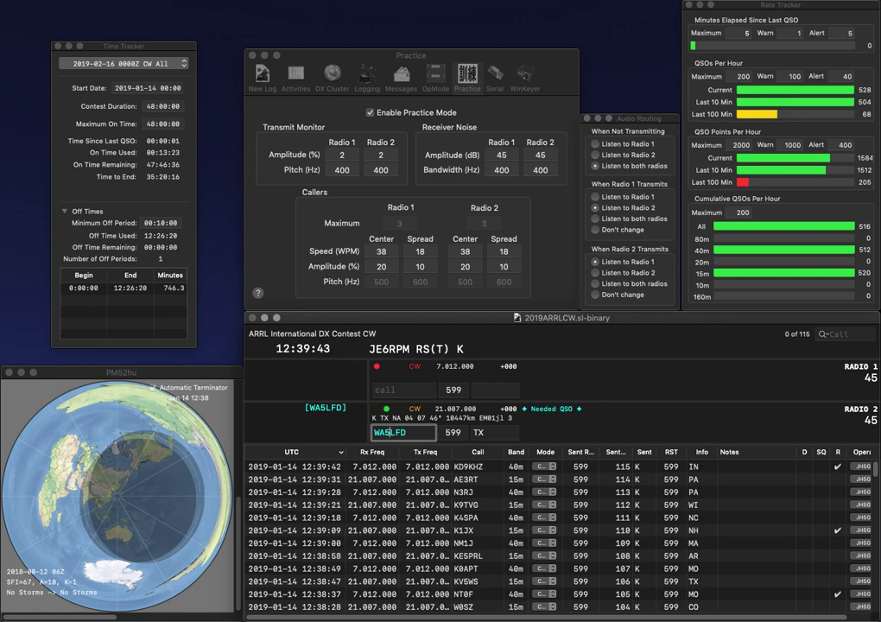
pyautogui.press('Return')
# Send the call signs NX3A on Radio 1 and KZ6T on Radio 2.
pyautogui.write('NX3A')
pyautogui.press('Return')
pyautogui.write('KZ6T')
pyautogui.press('Return')
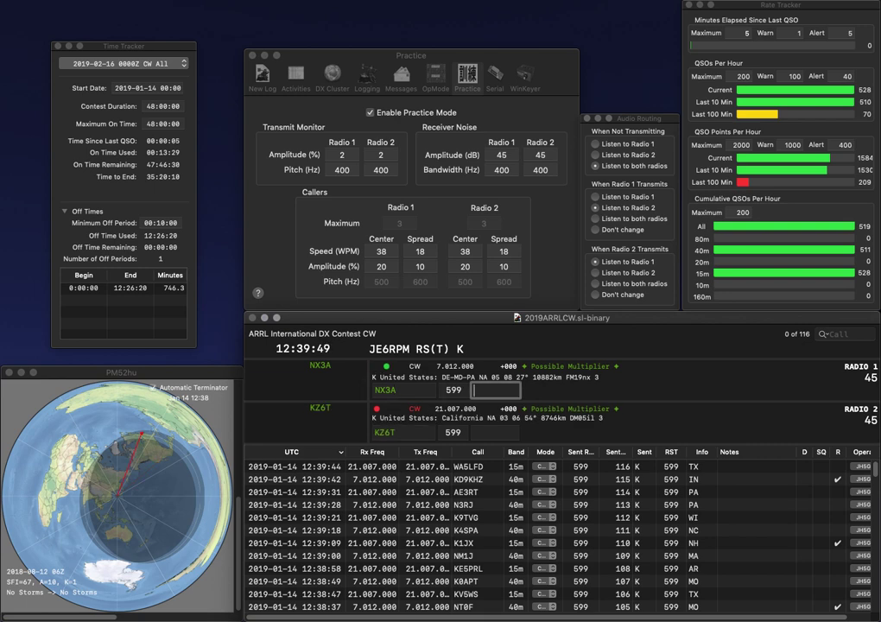
# Log NX3A on Radio 1 with exchange DE and KZ6T on Radio 2 with exchange CA.
pyautogui.write('DE')
pyautogui.press('Return')
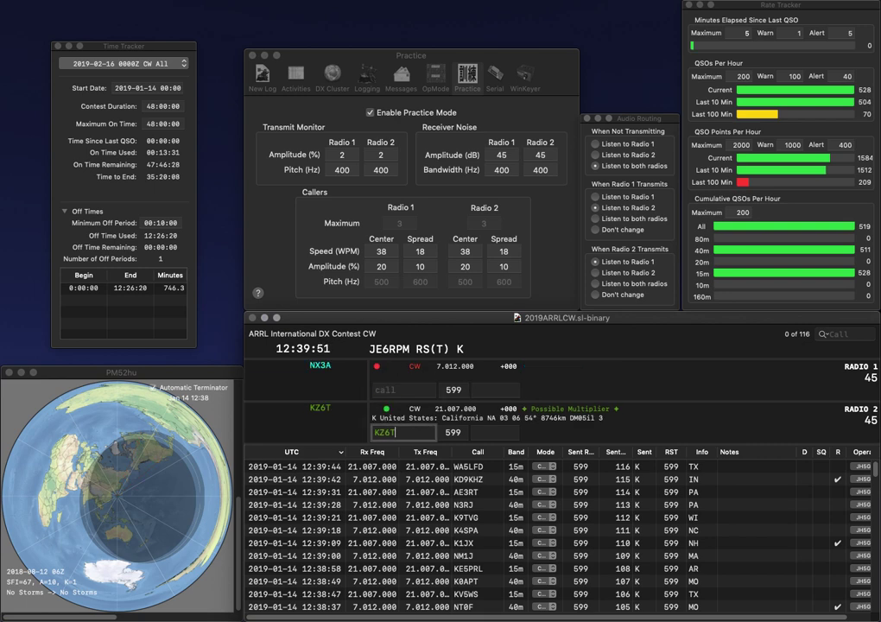
pyautogui.write('CA')
pyautogui.press('Return')
# Send the call signs N7YQ on Radio 1 and N4MAW on Radio 2.
pyautogui.write('N7YQ')
pyautogui.press('Return')
pyautogui.write('N4MAW')
pyautogui.press('Return')
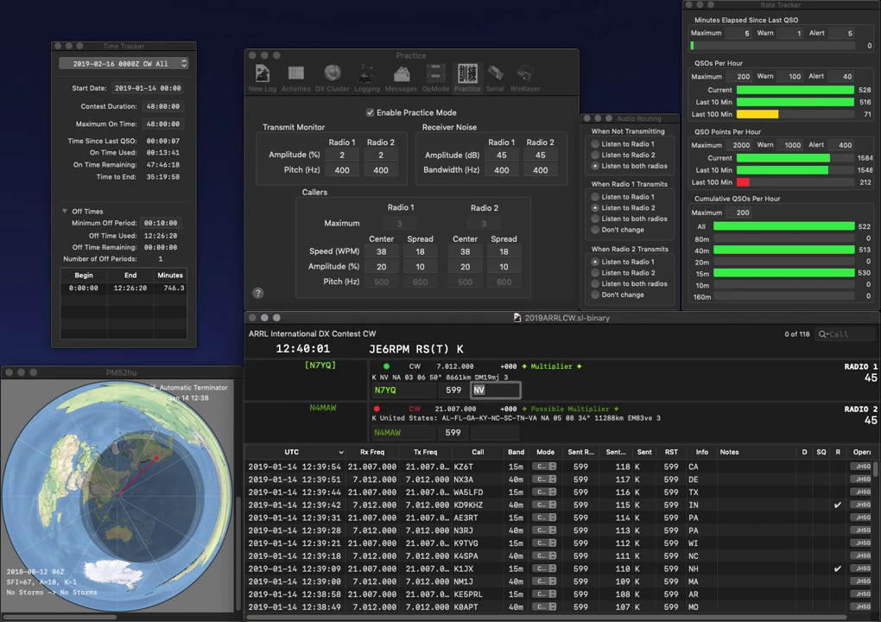
pyautogui.press('Return')
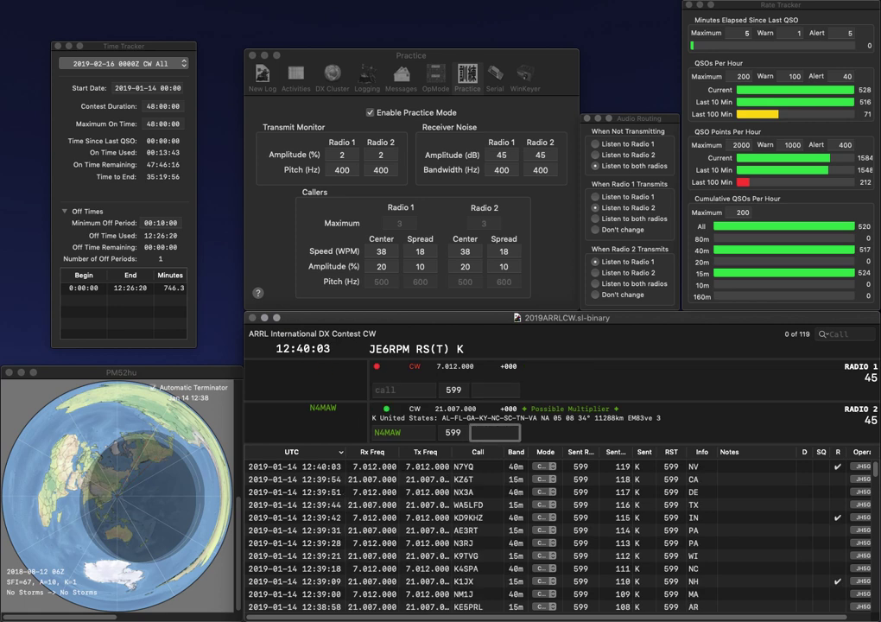
pyautogui.write('GA')
pyautogui.press('Return')
pyautogui.write('W0YUA')
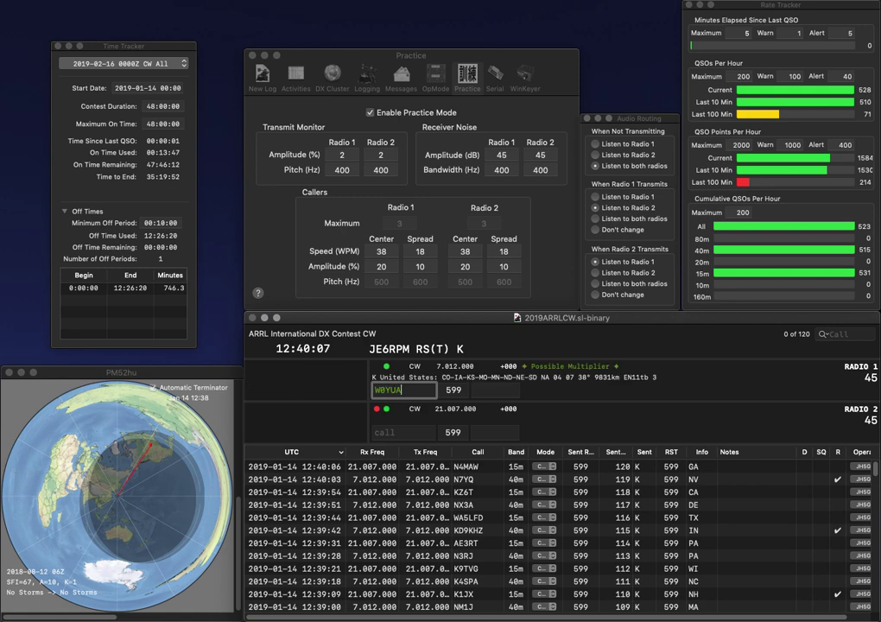
pyautogui.press('Return')
pyautogui.write('K8ET')
pyautogui.press('Return')
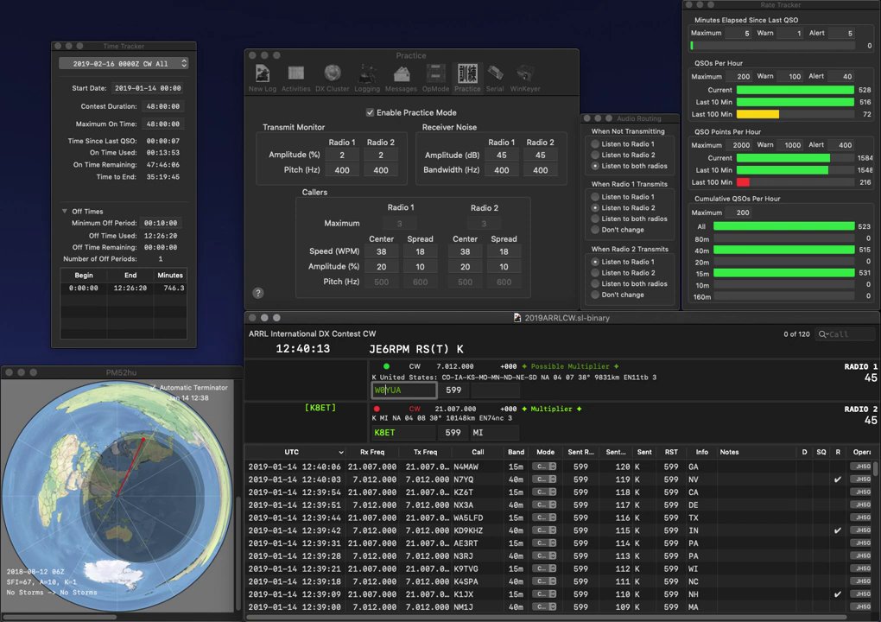
pyautogui.press('Return')
pyautogui.press('Return')
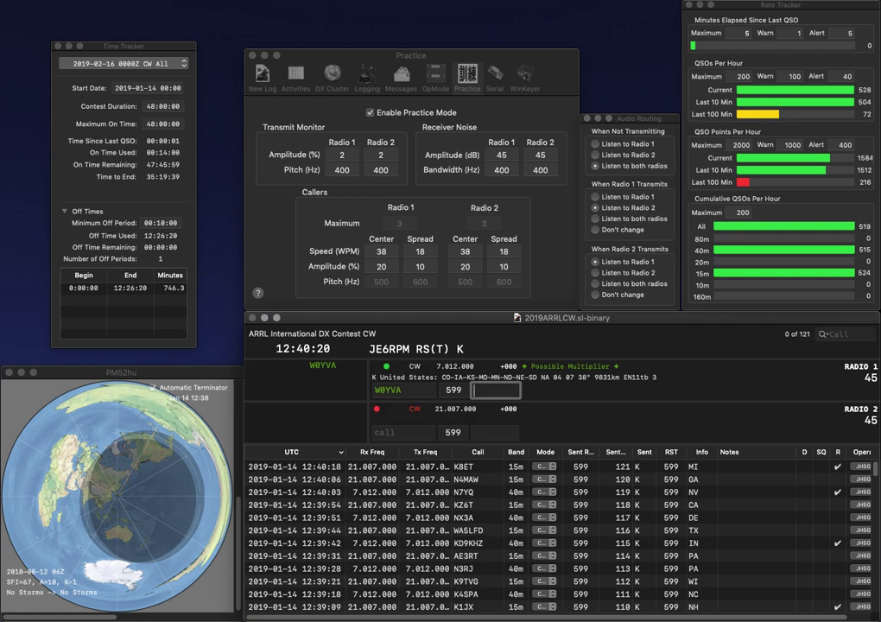
pyautogui.write('VA')
pyautogui.press('Return')
pyautogui.write('KQ4KX')
pyautogui.press('Return')
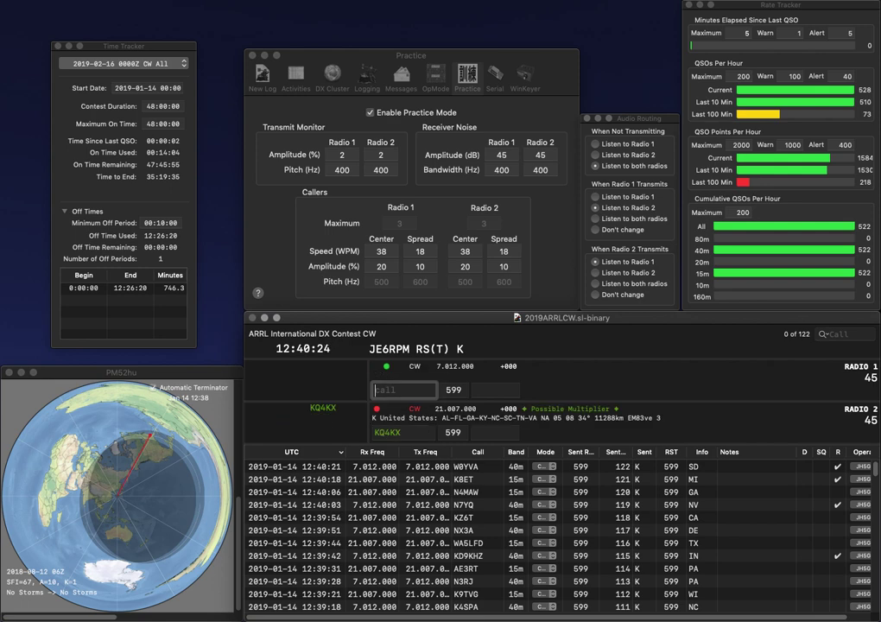
pyautogui.write('N6MWA')
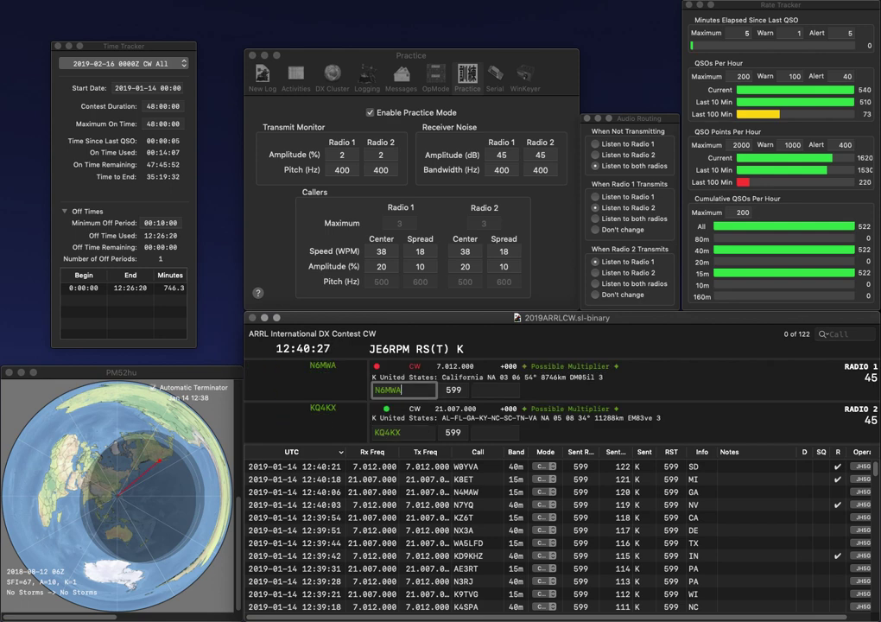
pyautogui.press('Return')
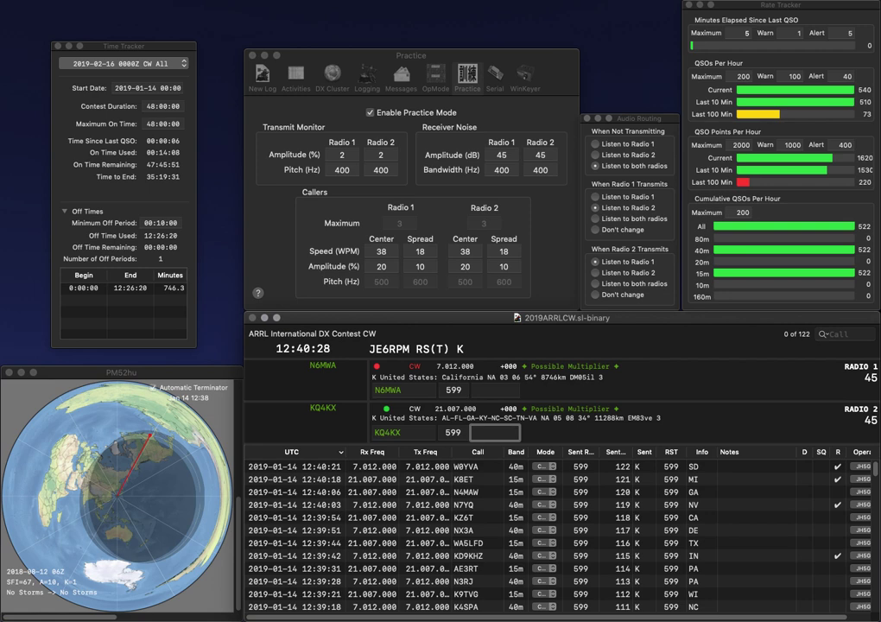
pyautogui.write('SC')
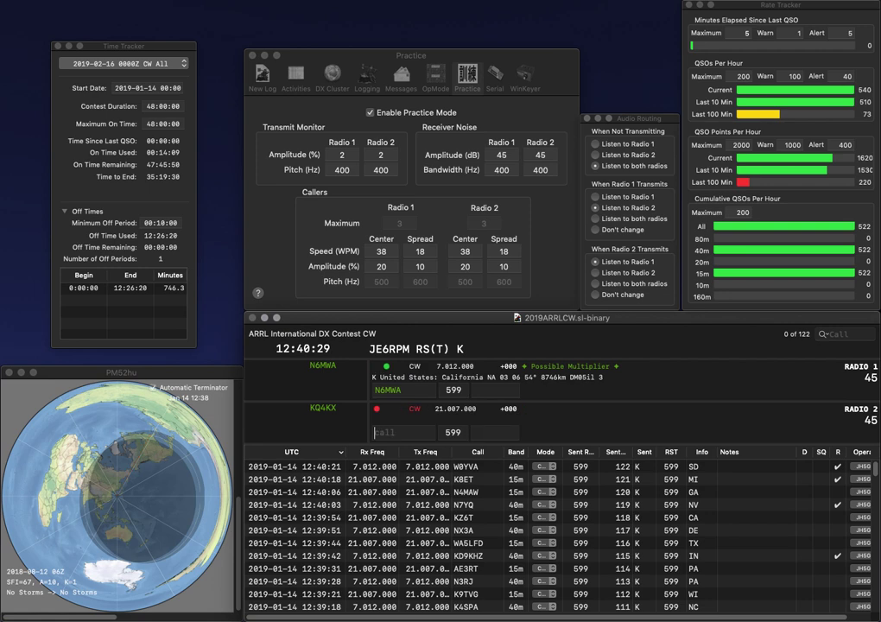
pyautogui.press('Return')
pyautogui.write('CA')
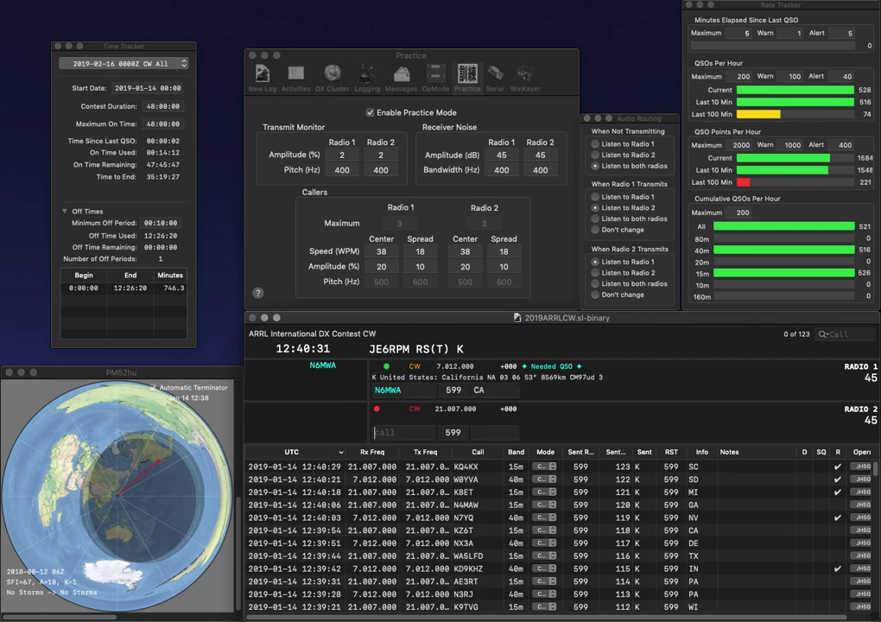
pyautogui.press('Return')
pyautogui.write('KE4ETY')
pyautogui.press('Return')
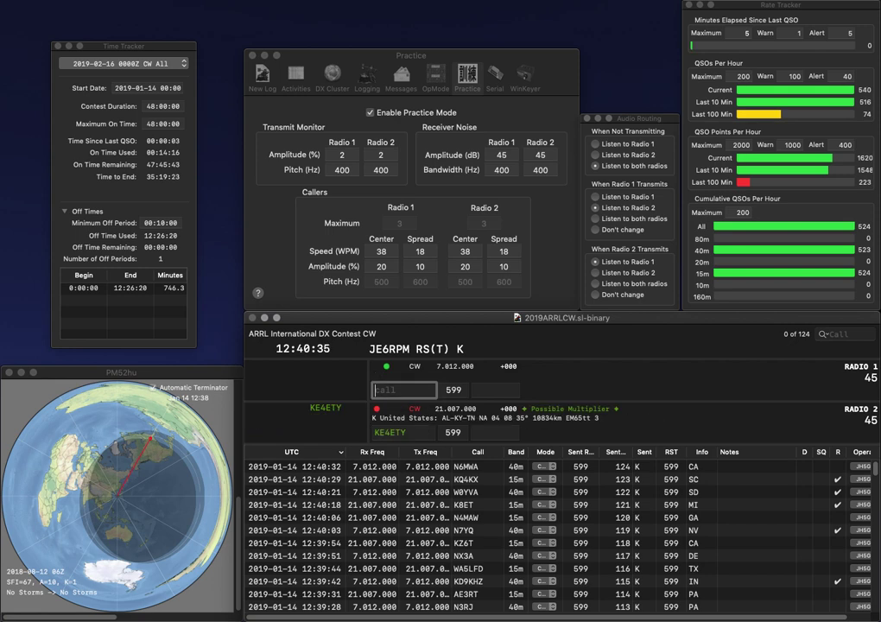
pyautogui.write('0VSW')
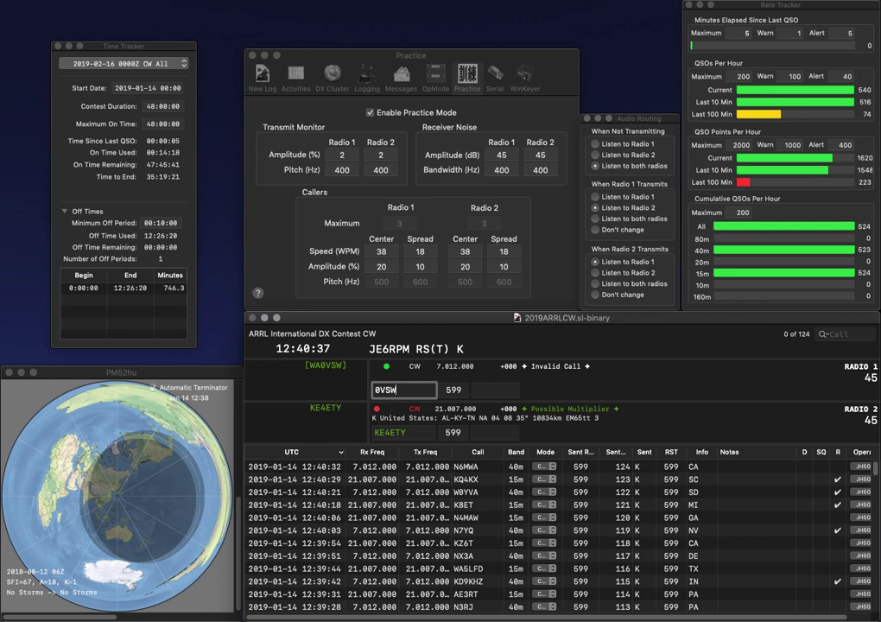
pyautogui.press('BackSpace')
pyautogui.press('BackSpace')
pyautogui.press('BackSpace')
pyautogui.write('USA')
pyautogui.press('Return')
# Log KE4ETY on Radio 2 with exchange TN.
pyautogui.press('Return')
pyautogui.press('Return')
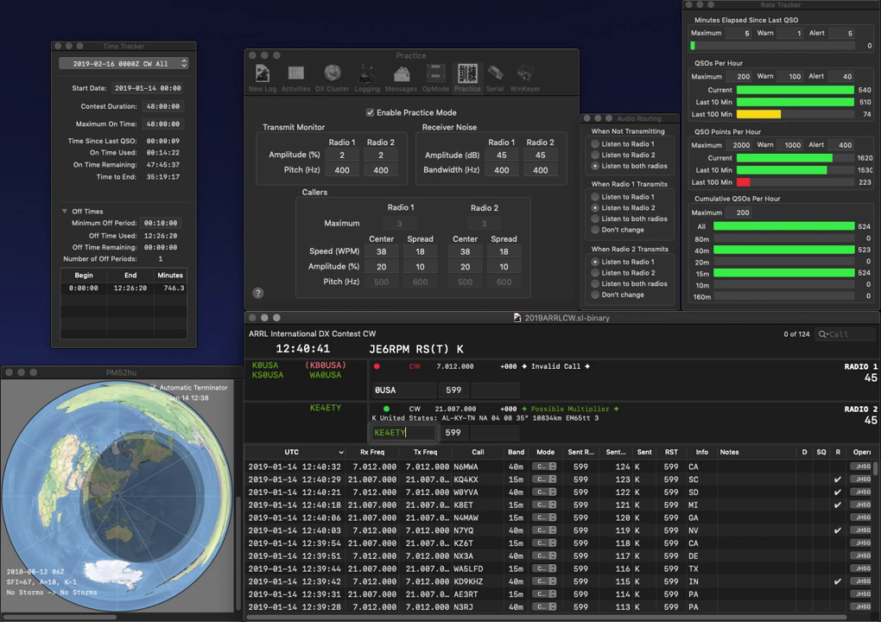
pyautogui.press('space')
pyautogui.write('TN')
pyautogui.press('Return')
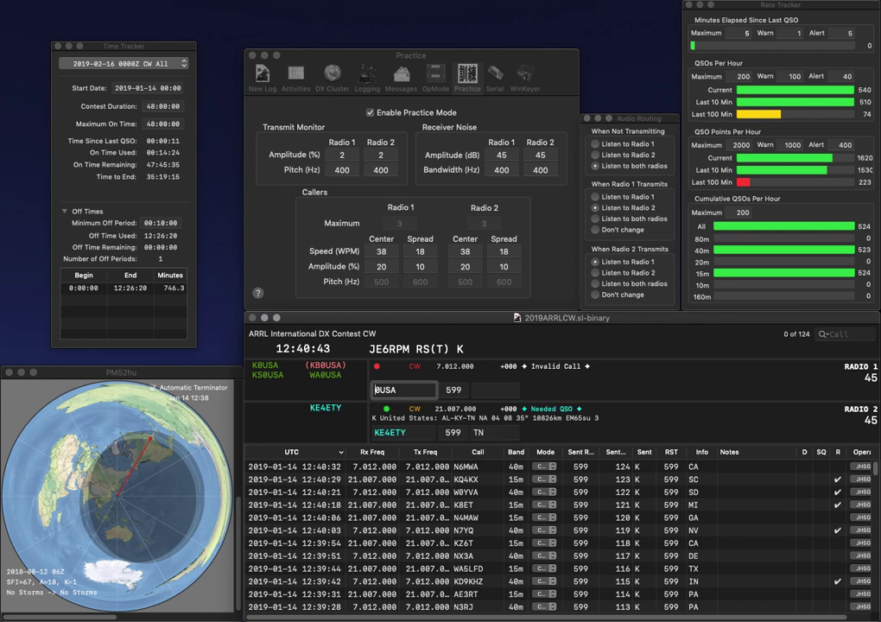
pyautogui.write('K')
pyautogui.press('BackSpace')
pyautogui.write('WA')
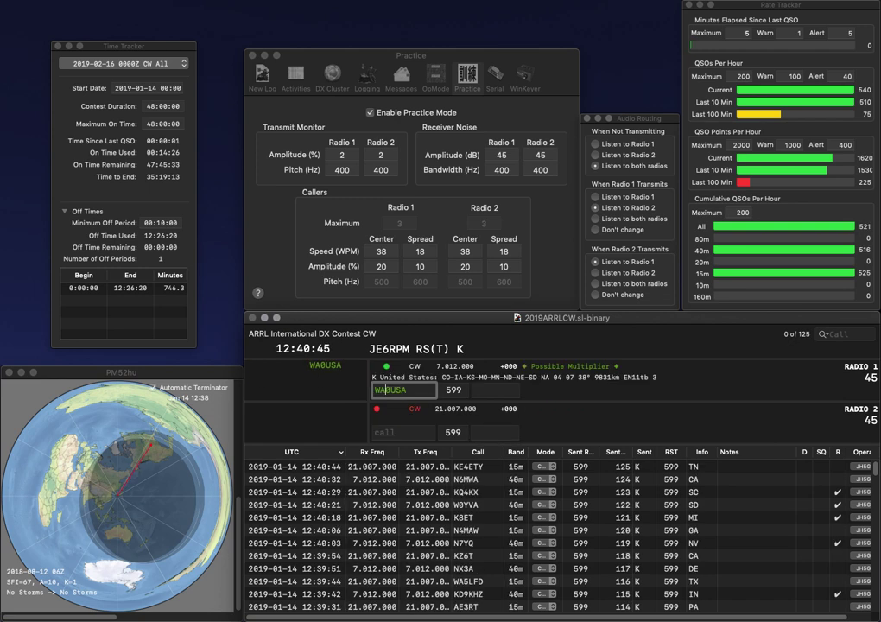
pyautogui.press('Return')
pyautogui.write('K7SS')
pyautogui.press('Return')
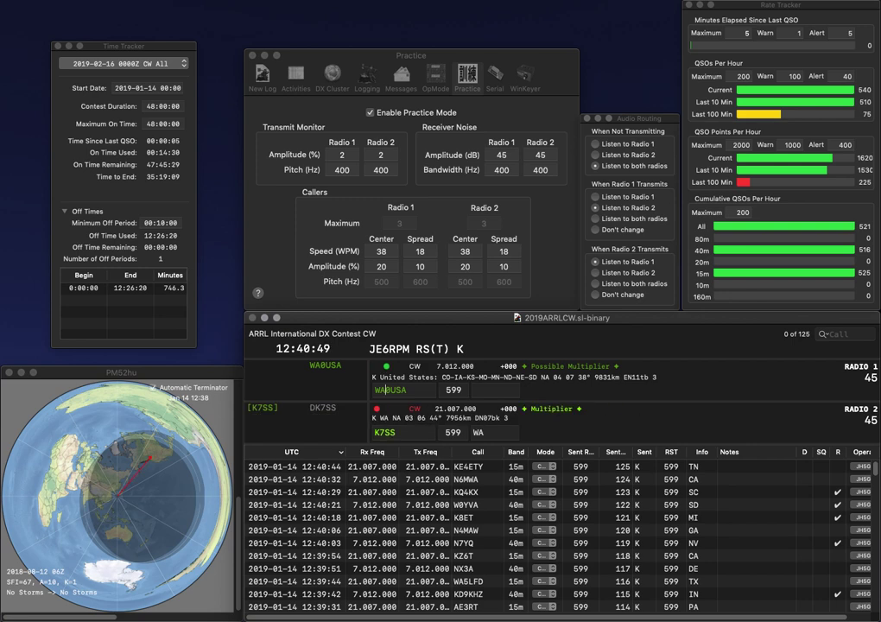
pyautogui.write('ND')
pyautogui.press('Return')
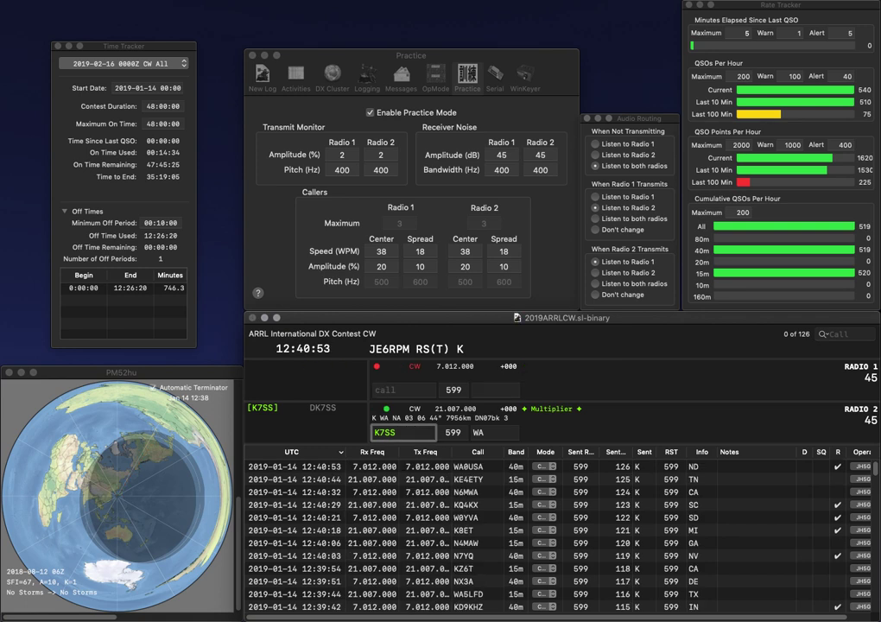
pyautogui.press('Return')
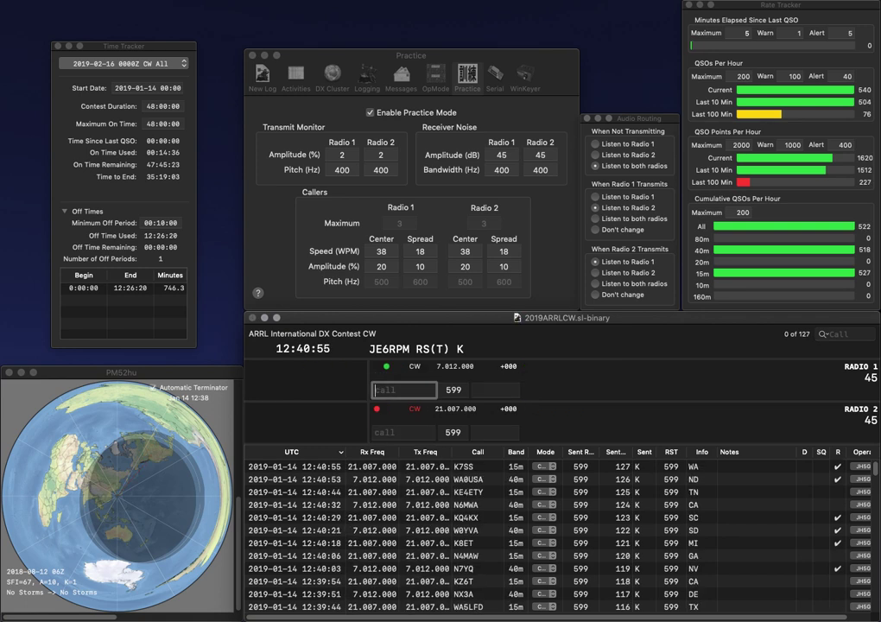
pyautogui.write('NA')
pyautogui.press('Return')
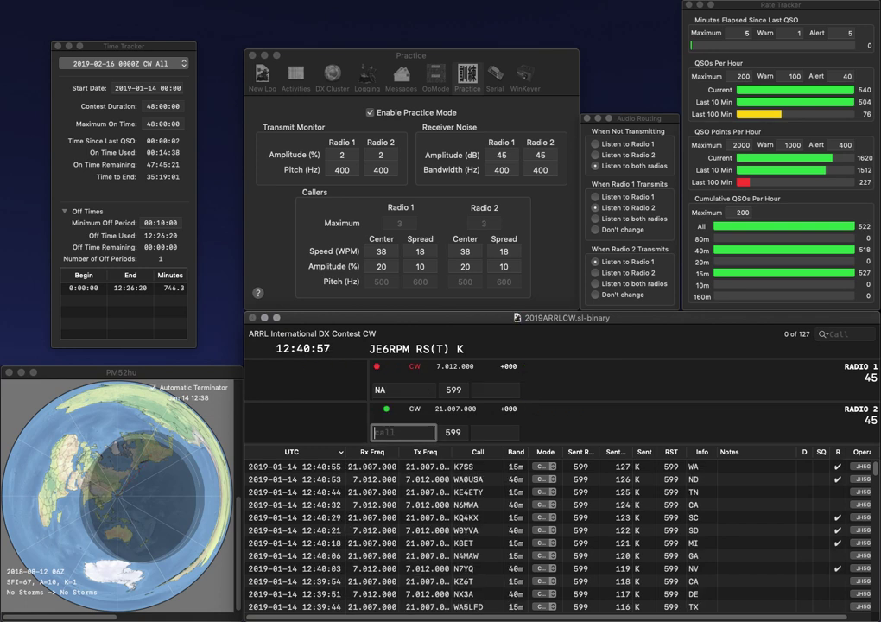
pyautogui.write('AK6VS')
pyautogui.press('Return')
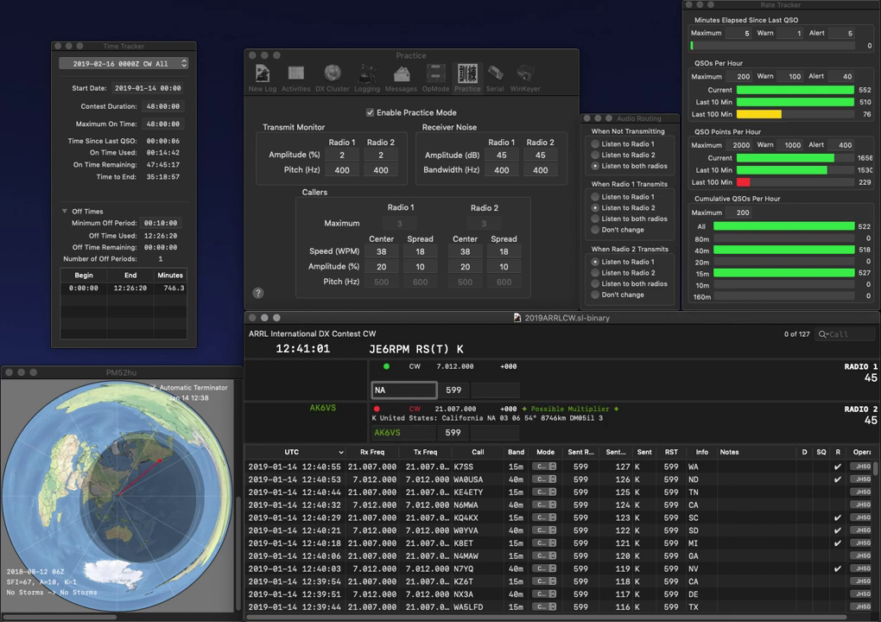
pyautogui.write('4N')
pyautogui.press('Return')
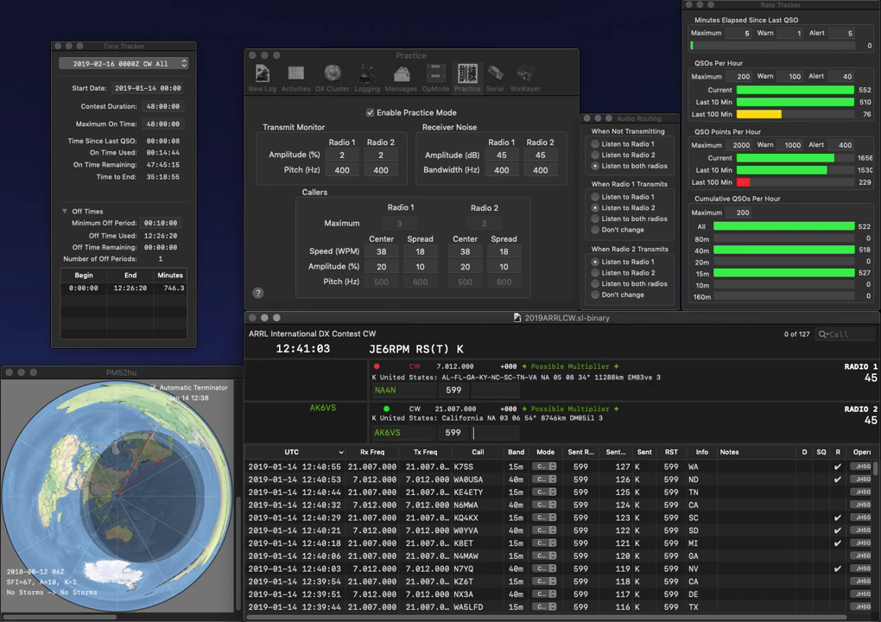
# Log AK6VS on Radio 2 with exchange CA.
pyautogui.write('CA')
pyautogui.press('Return')
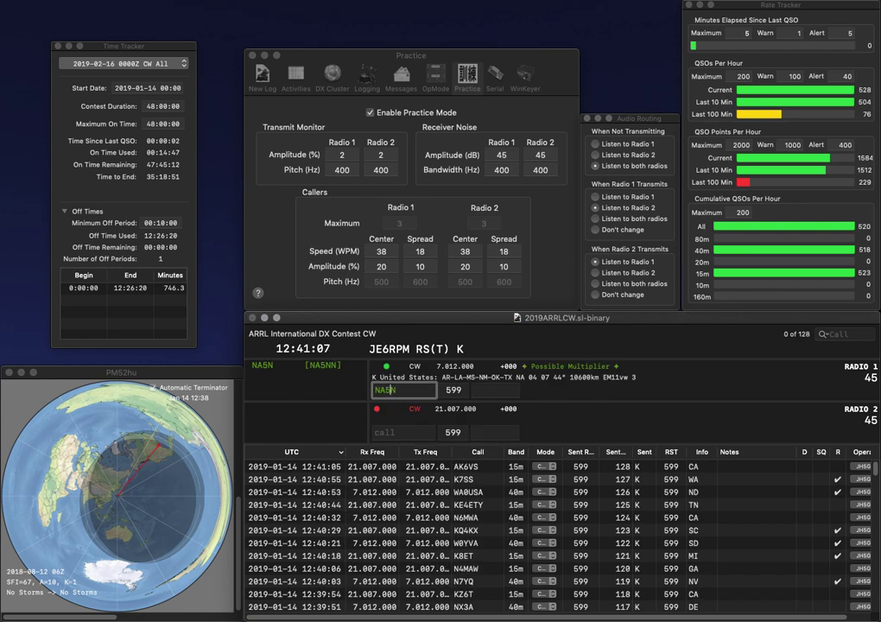
pyautogui.press('Delete')
pyautogui.write('5')
pyautogui.press('Return')
pyautogui.write('KW4CW')
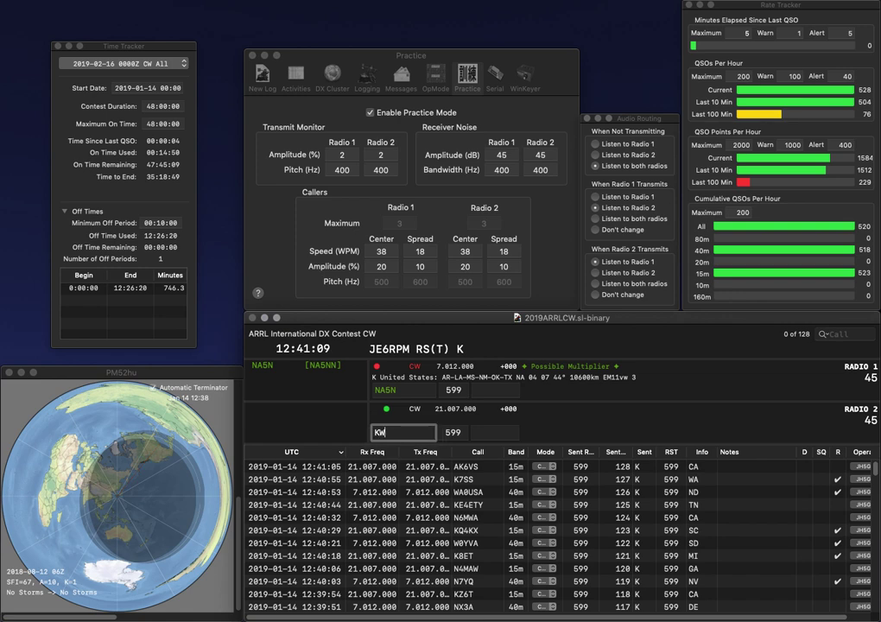
pyautogui.press('Return')
pyautogui.write('LA')
pyautogui.press('Return')
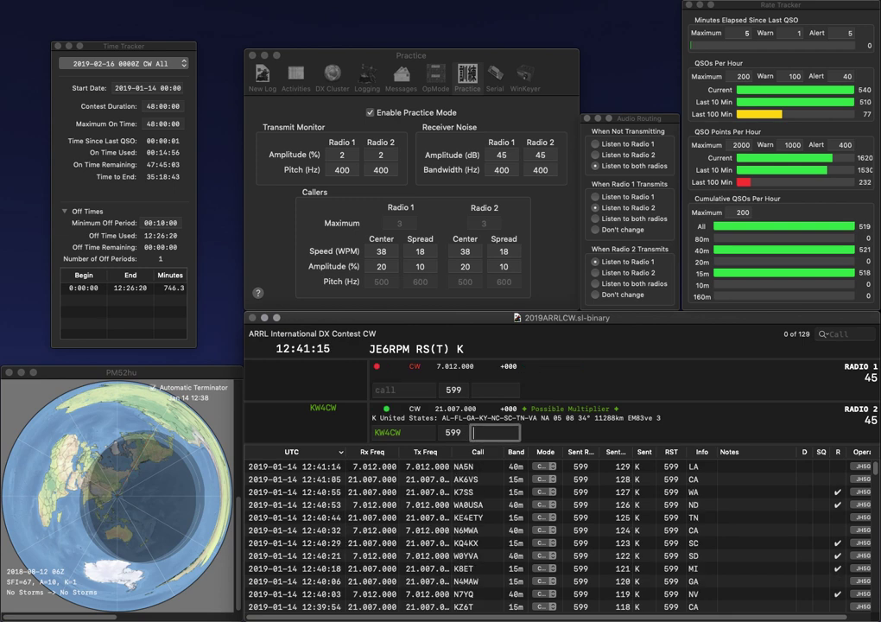
pyautogui.press('Return')
# Send the partial calls KXI on Radio 1 and FST on Radio 2.
pyautogui.write('K')
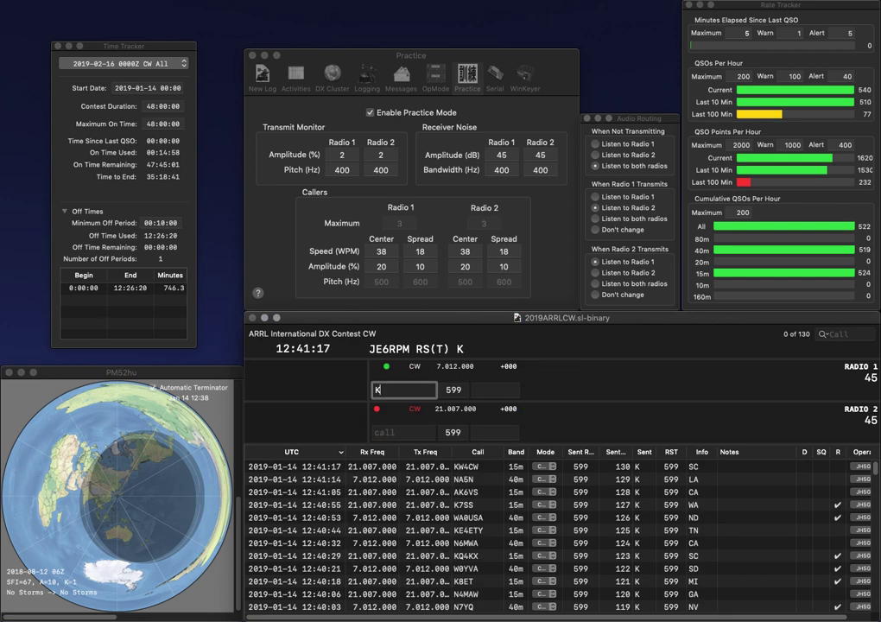
pyautogui.write('K4I')
pyautogui.press('BackSpace')
pyautogui.press('BackSpace')
pyautogui.press('BackSpace')
pyautogui.write('XI')
pyautogui.press('Return')
pyautogui.write('FST')
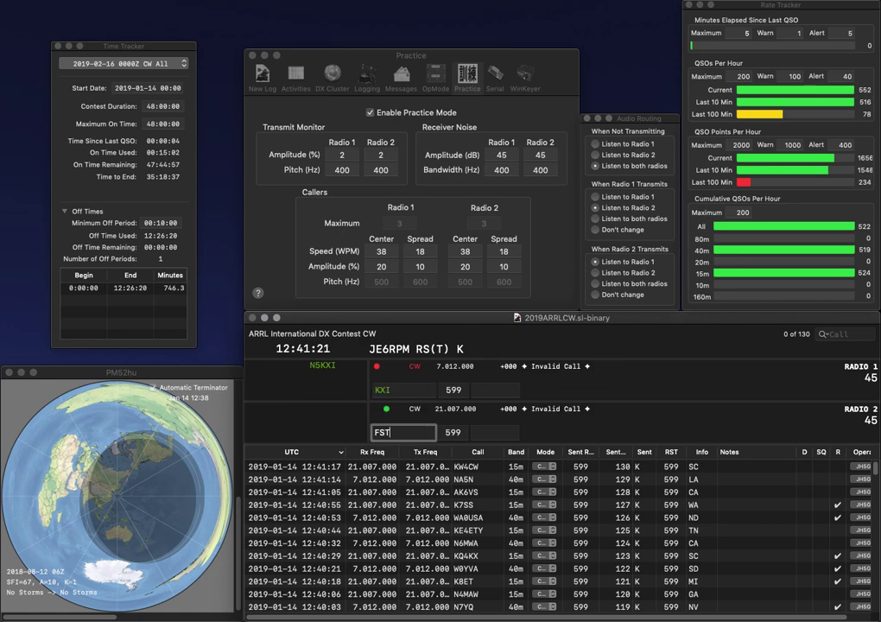
pyautogui.press('Return')
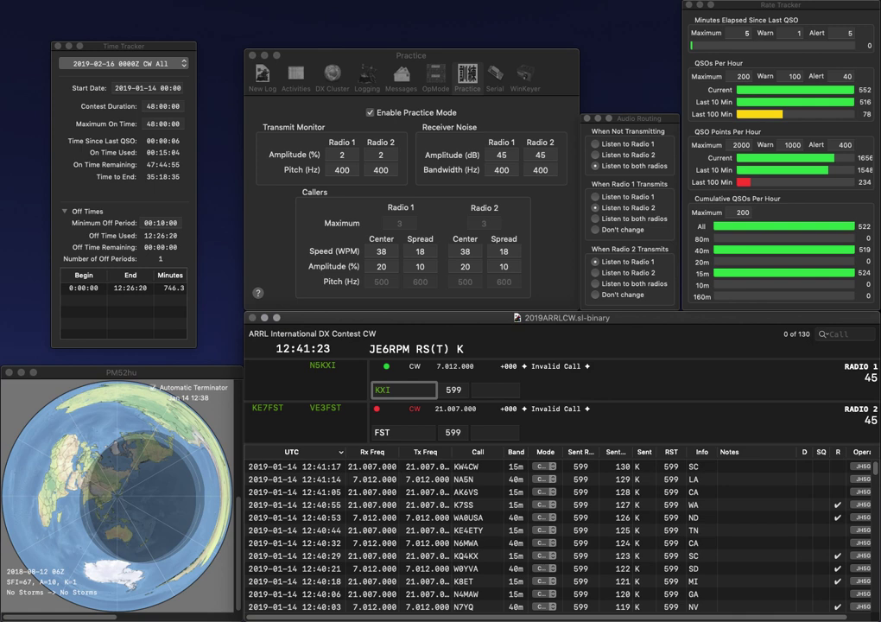
pyautogui.press('BackSpace')
pyautogui.write('4')
pyautogui.press('Return')
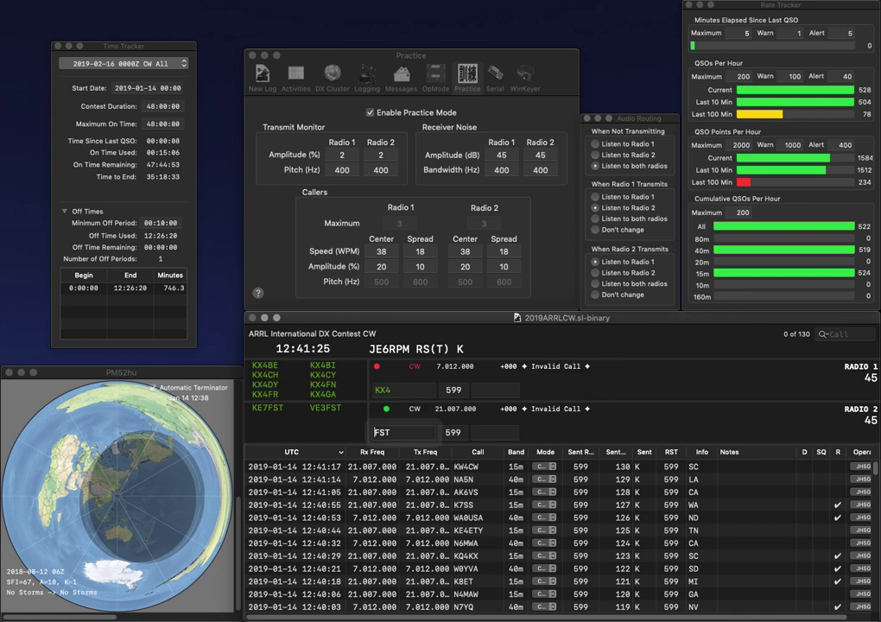
pyautogui.press('Home')
pyautogui.write('KE7')
pyautogui.press('Return')
pyautogui.press('Left')
pyautogui.press('BackSpace')
pyautogui.press('BackSpace')
pyautogui.write('KK')
pyautogui.press('Return')
pyautogui.press('space')
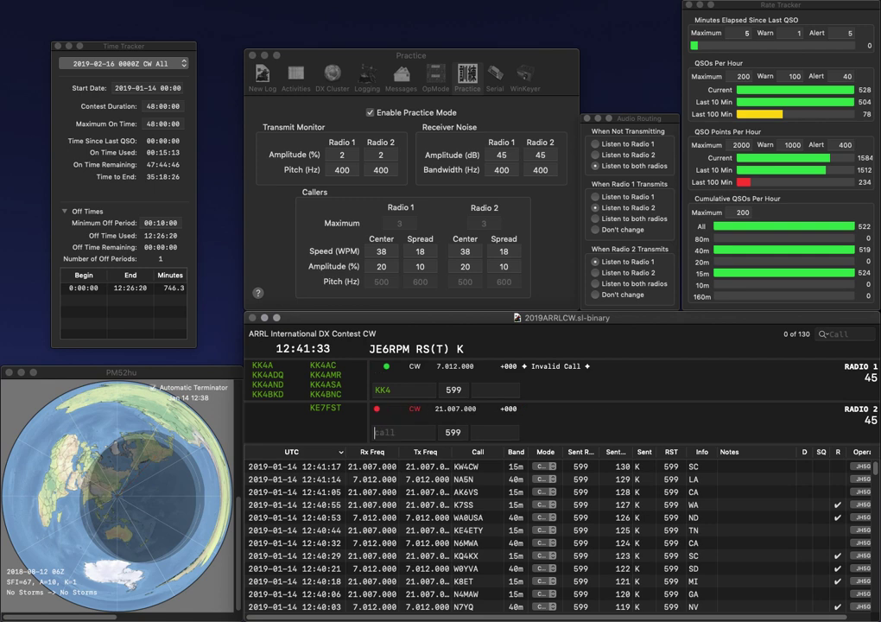
pyautogui.press('Return')
pyautogui.write('ISJ')
pyautogui.press('Return')
pyautogui.write('3GP')
pyautogui.press('Return')
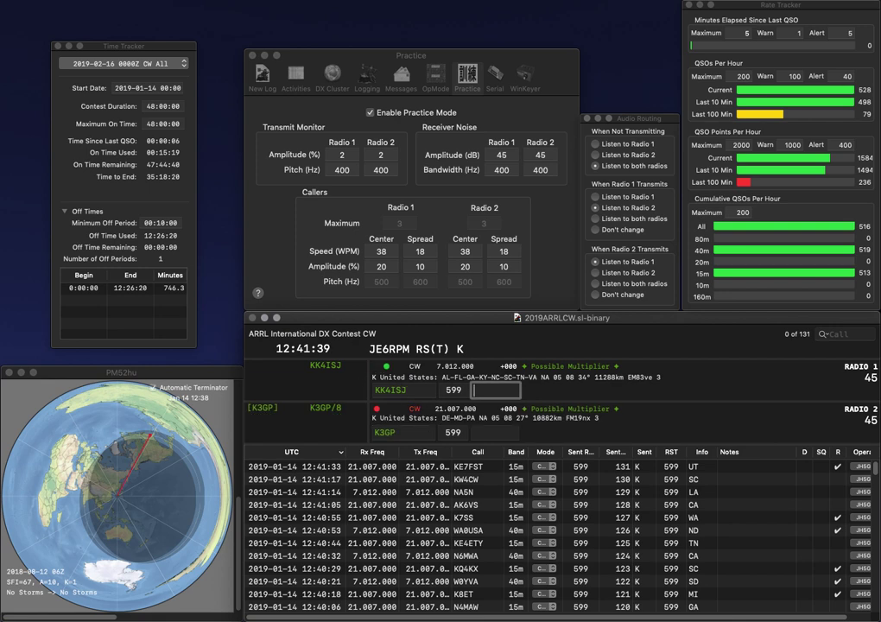
pyautogui.write('AL')
pyautogui.press('Return')
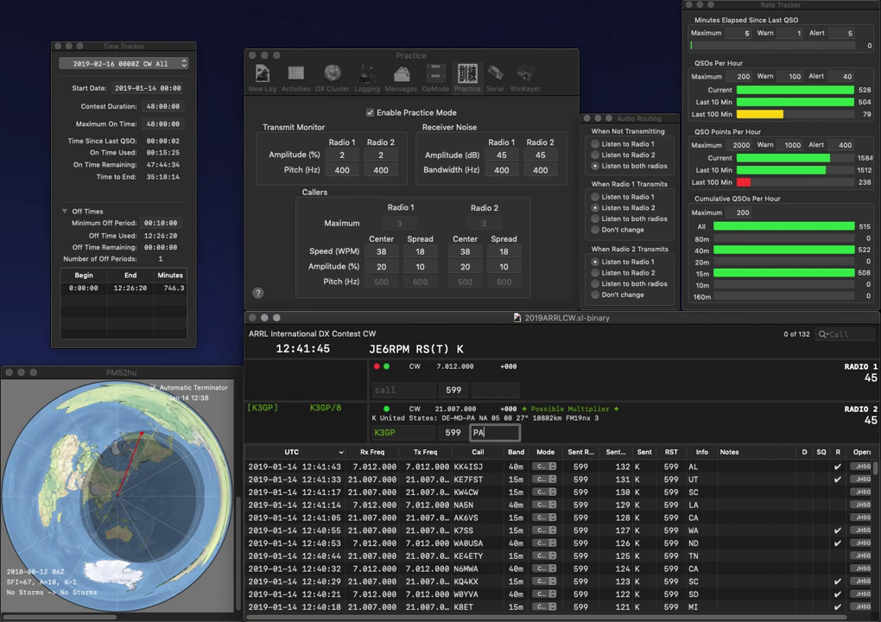
pyautogui.press('Return')
pyautogui.write('WB8')
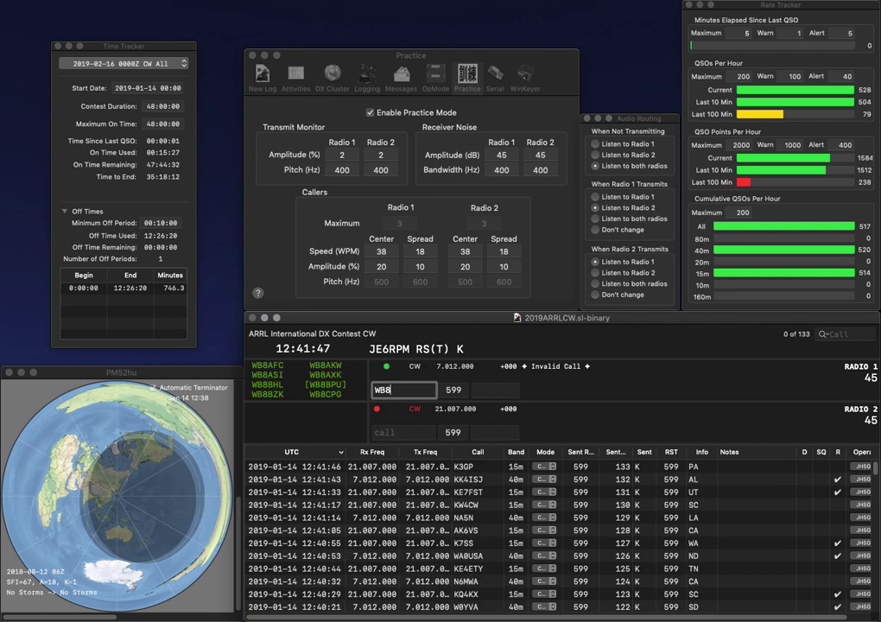
pyautogui.write('JR')
pyautogui.press('Return')
pyautogui.write('3RP')
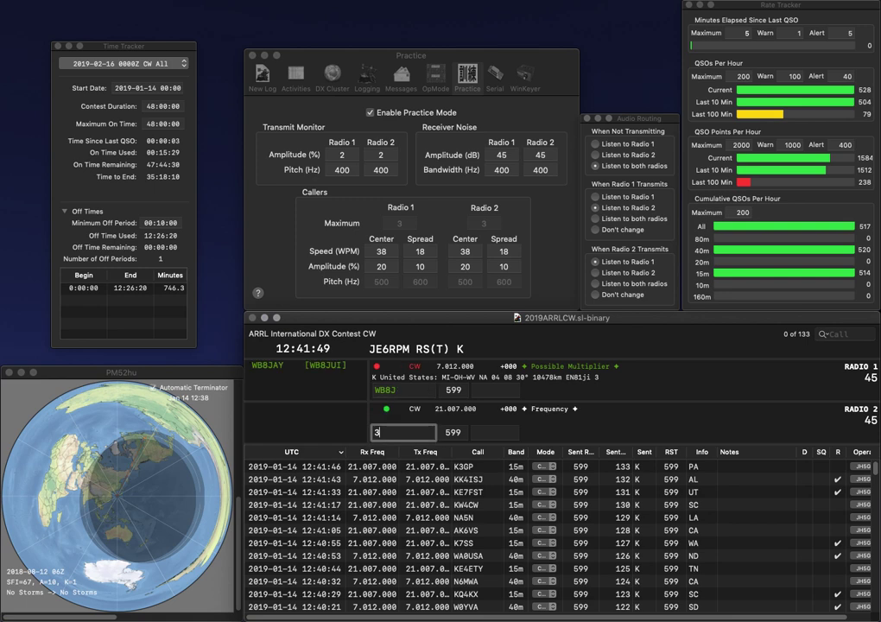
pyautogui.press('super+Left')
pyautogui.write('NN3RP')
pyautogui.press('Return')
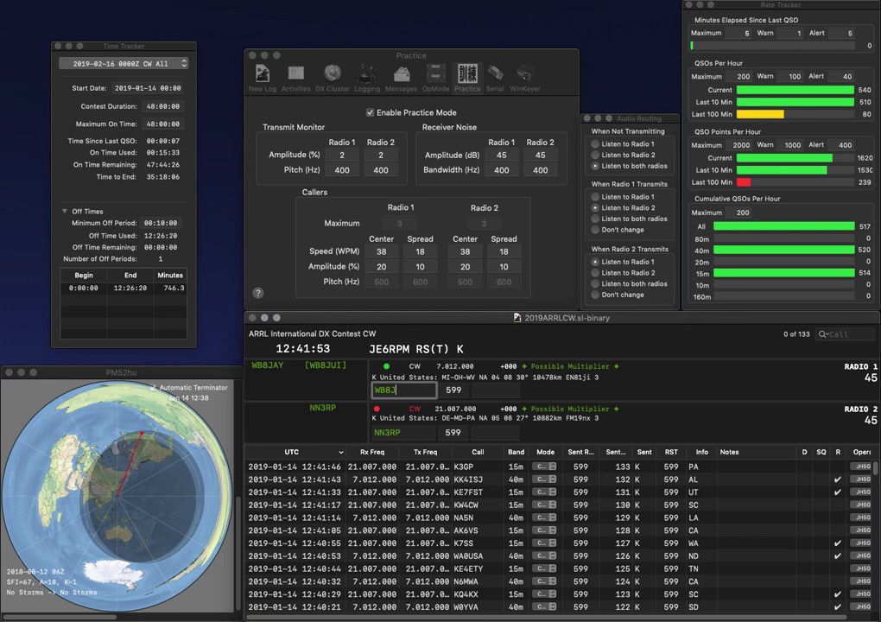
pyautogui.write('UI')
pyautogui.press('Return')
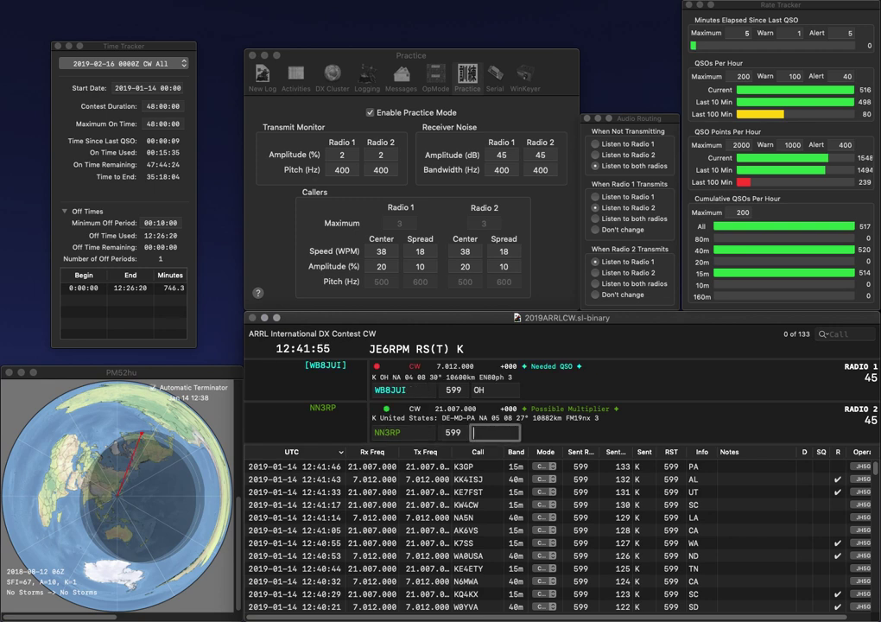
pyautogui.write('PA')
pyautogui.press('Return')
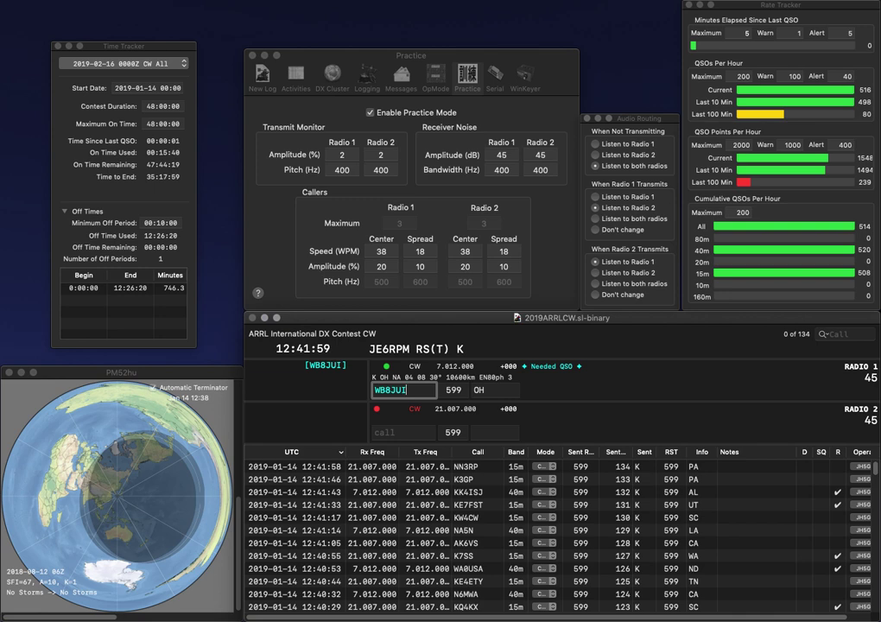
pyautogui.press('Return')
pyautogui.write('WF1T')
pyautogui.press('Home')
pyautogui.press('Delete')
pyautogui.press('Delete')
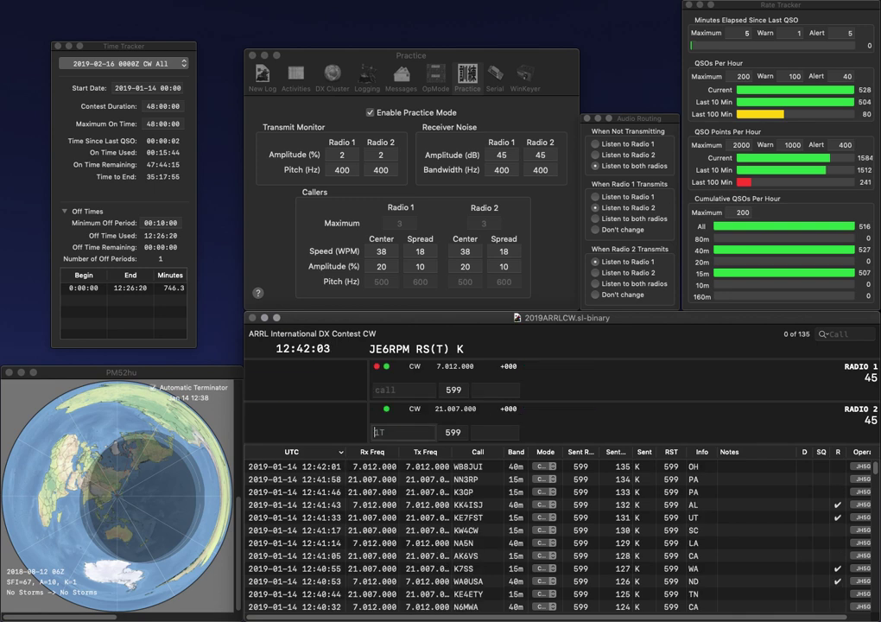
pyautogui.write('AF')
pyautogui.press('Delete')
pyautogui.write('2')
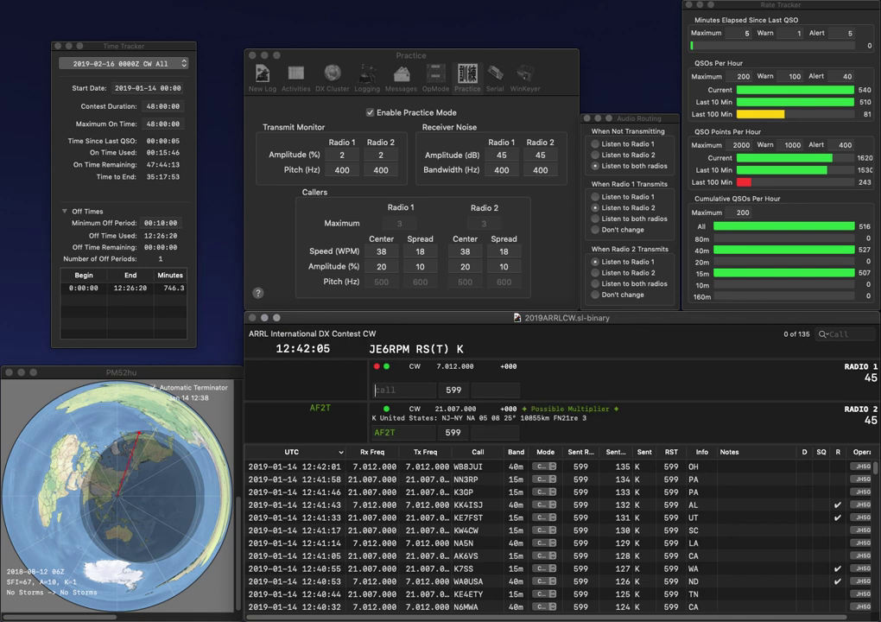
pyautogui.press('Return')
pyautogui.write('KG8DH')
pyautogui.press('Return')
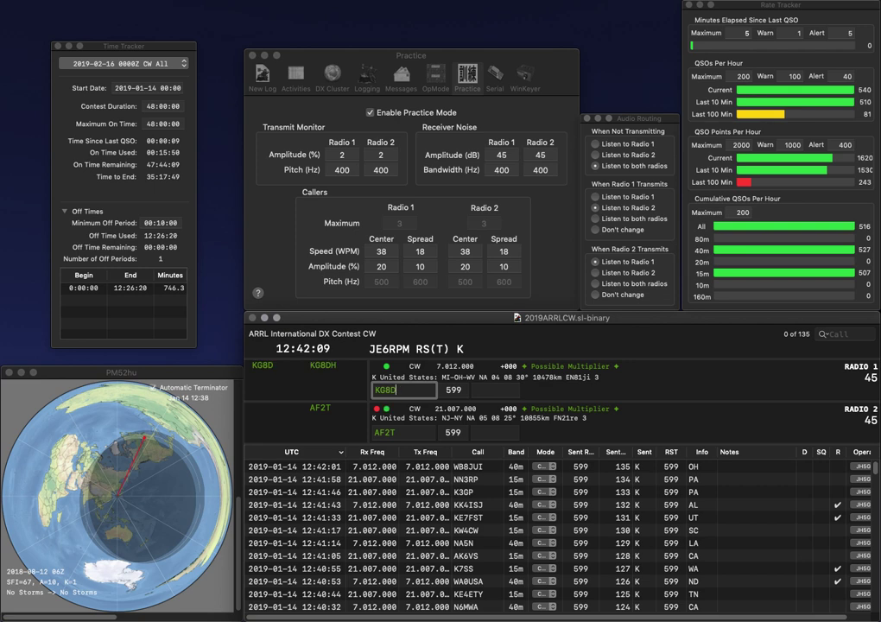
pyautogui.write('NY')
pyautogui.press('Return')
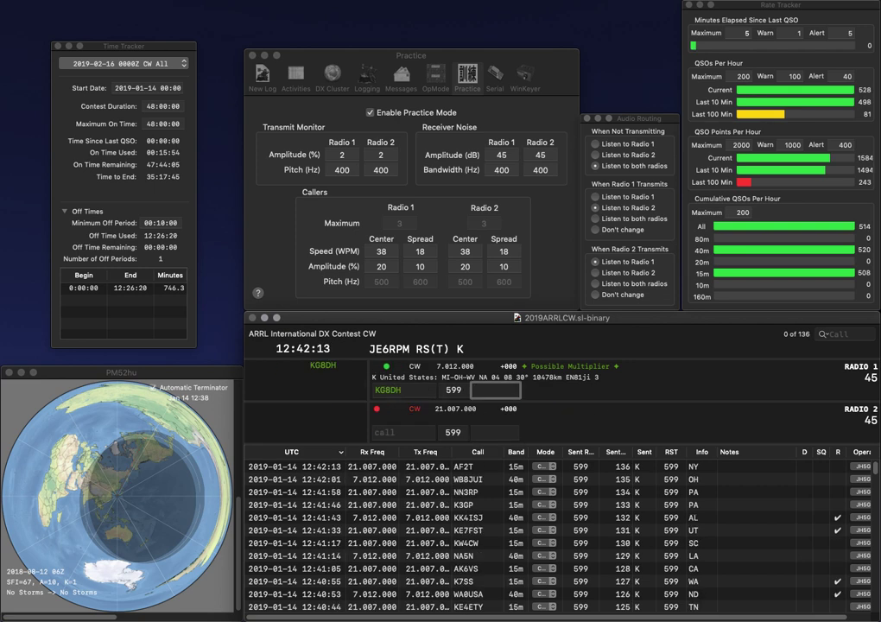
pyautogui.write('MI')
pyautogui.press('Return')
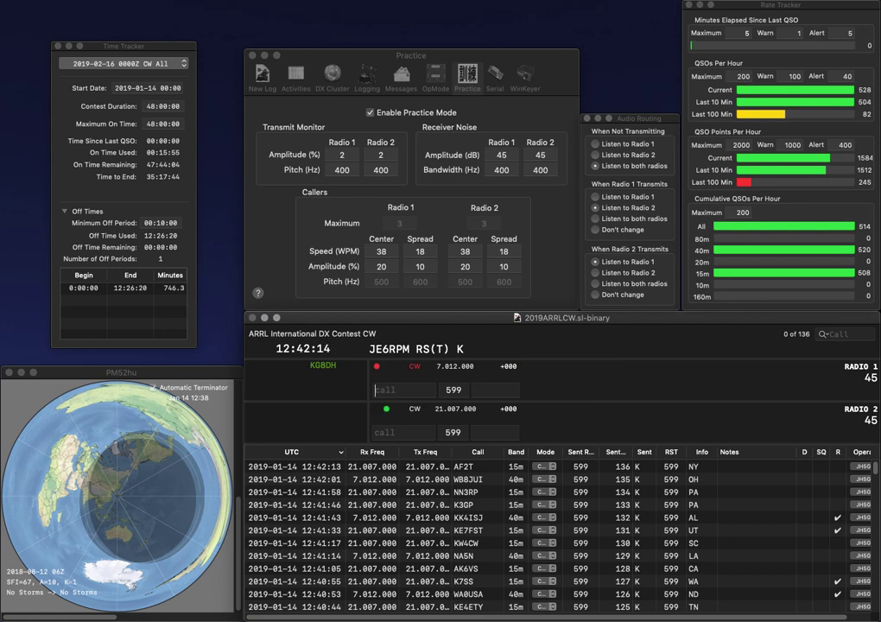
pyautogui.write('WA0TPN')
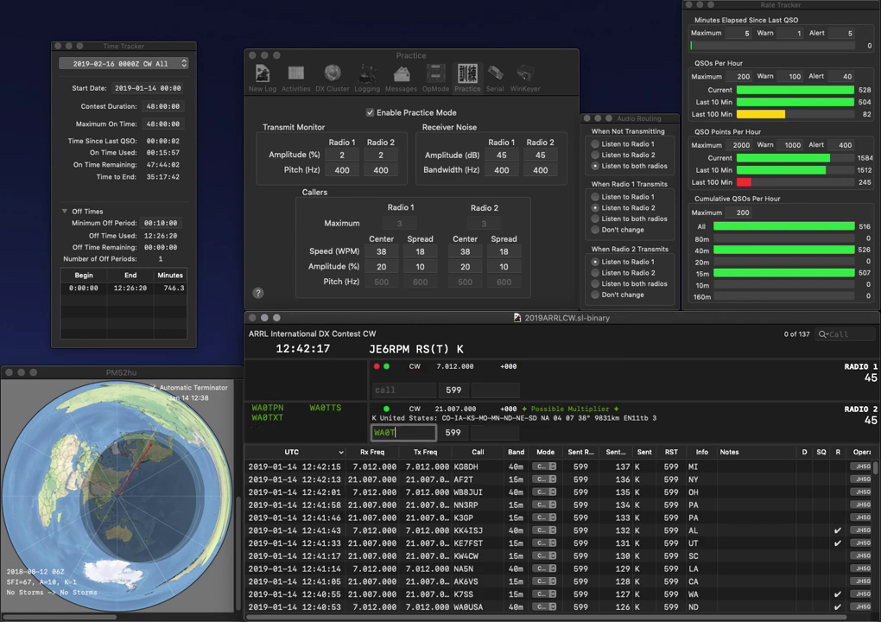
pyautogui.press('Return')
pyautogui.write('3PIB')
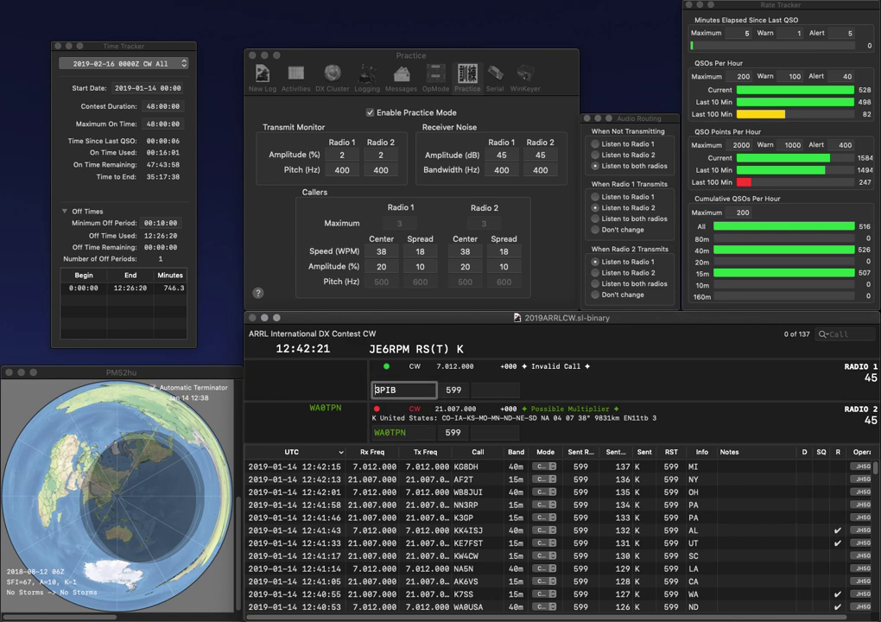
pyautogui.press('Home')
pyautogui.write('VE')
pyautogui.press('Return')
# Log WA0TPN on Radio 2 with exchange NE.
pyautogui.press('space')
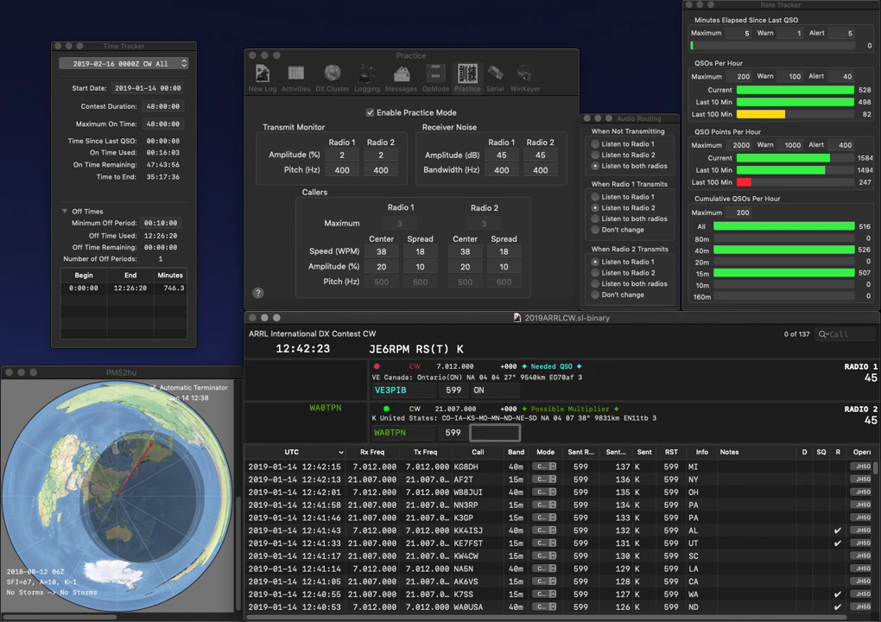
pyautogui.press('Return')
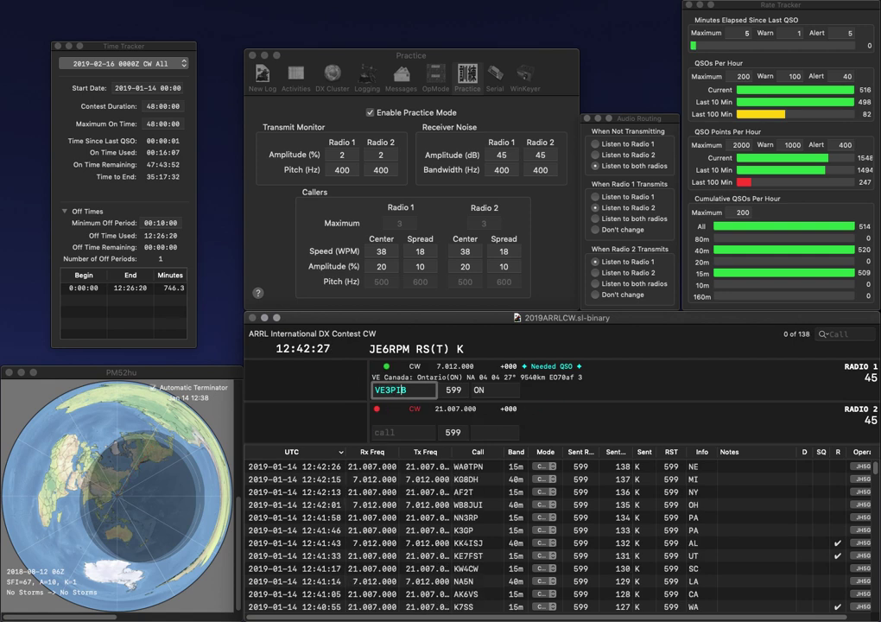
# Send the call sign N7KE on Radio 2 and correct the Radio 1 call sign to VE2PIB.
pyautogui.press('Return')
pyautogui.write('N7KE')
pyautogui.press('Return')
pyautogui.click(378, 389)
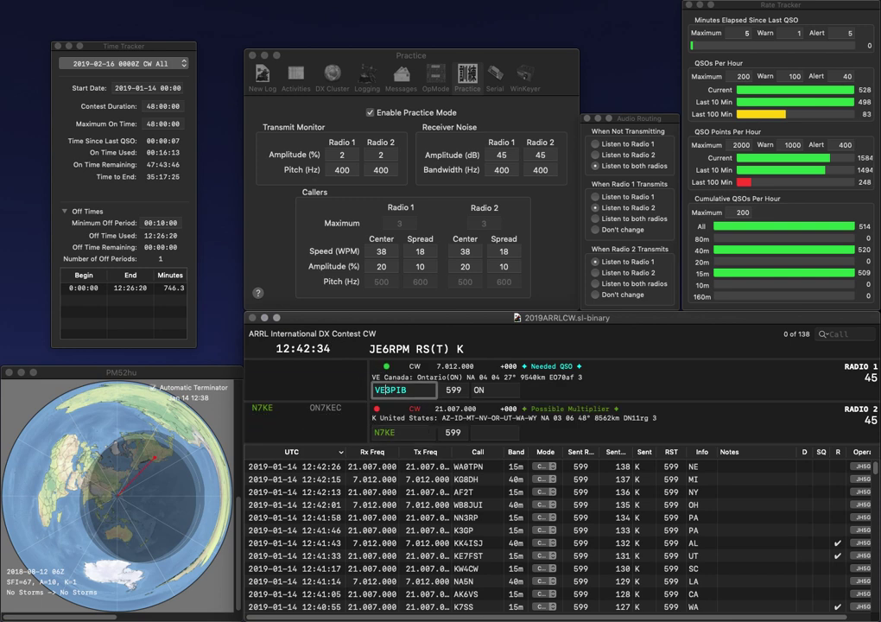
pyautogui.press('BackSpace')
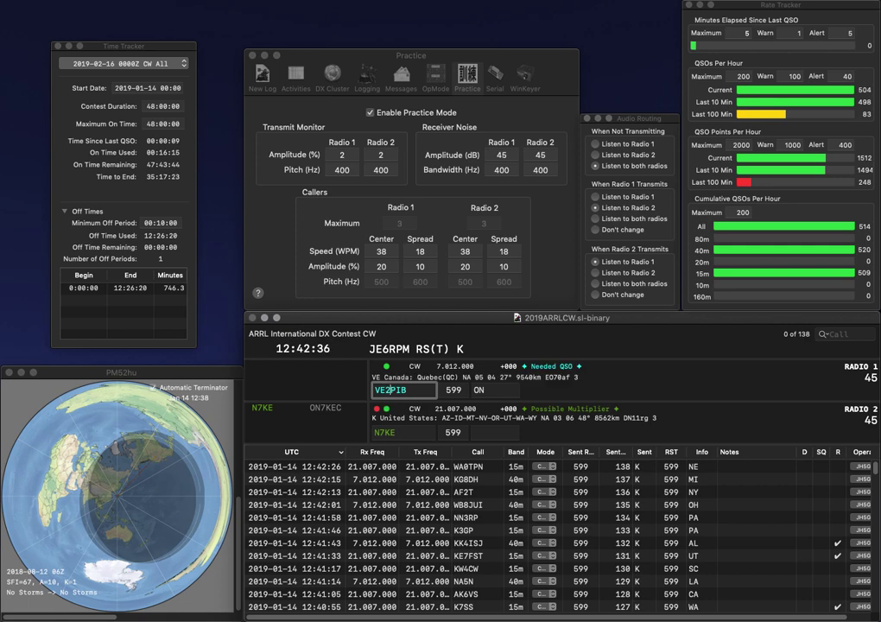
pyautogui.write('2')
pyautogui.press('Return')
# Log N7KE on Radio 2 with exchange WA and VE2PIB on Radio 1 with exchange QC.
pyautogui.press('space')
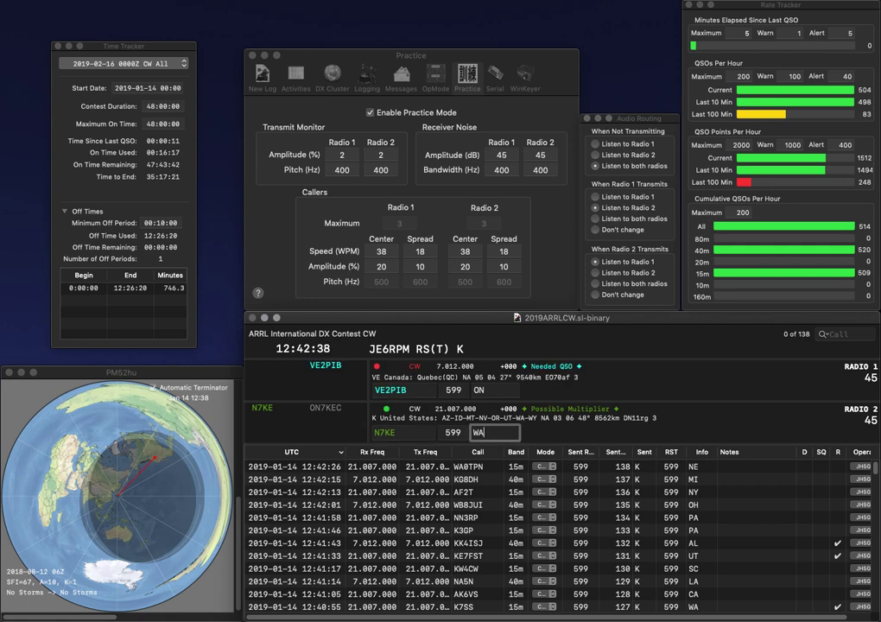
pyautogui.press('Return')
pyautogui.press('space')
pyautogui.press('Return')
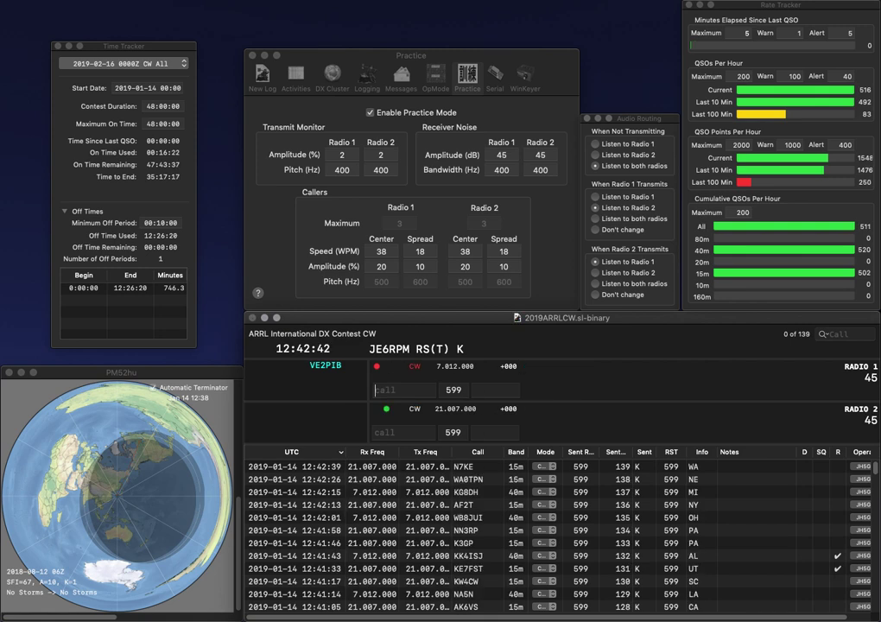
pyautogui.press('Return')
pyautogui.write('KI4MYL')
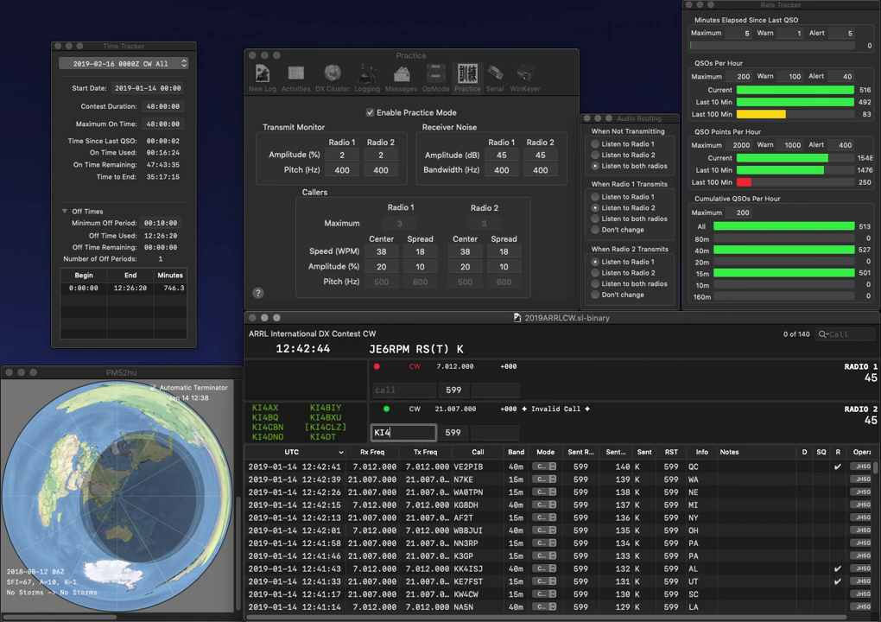
pyautogui.press('Return')
pyautogui.write('N6')
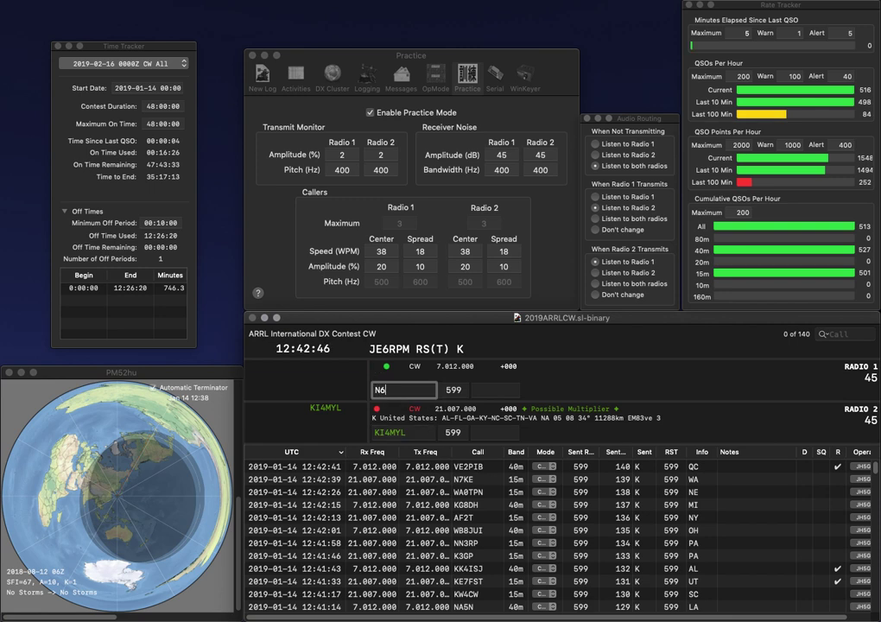
pyautogui.press('BackSpace')
pyautogui.write('B1')
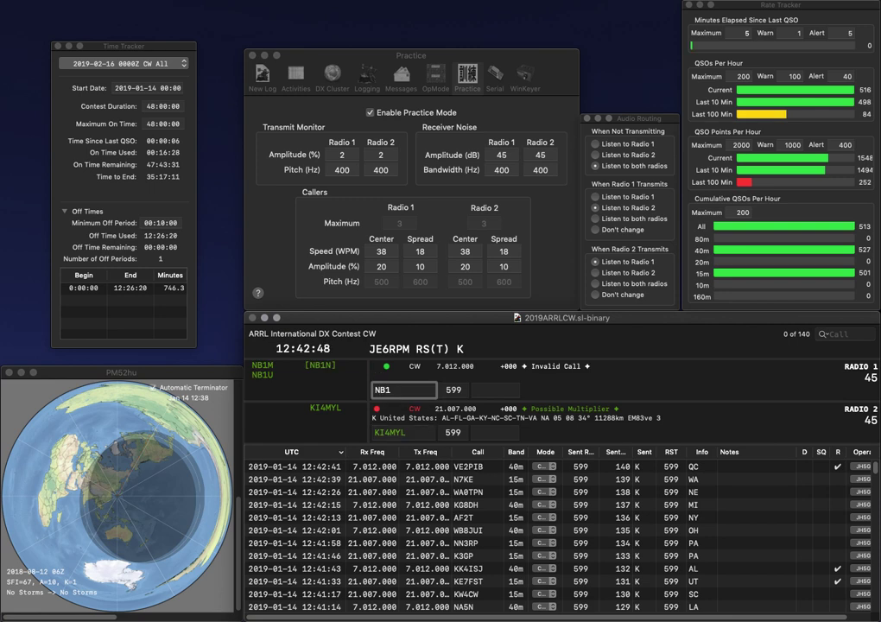
pyautogui.write('U')
pyautogui.press('Return')
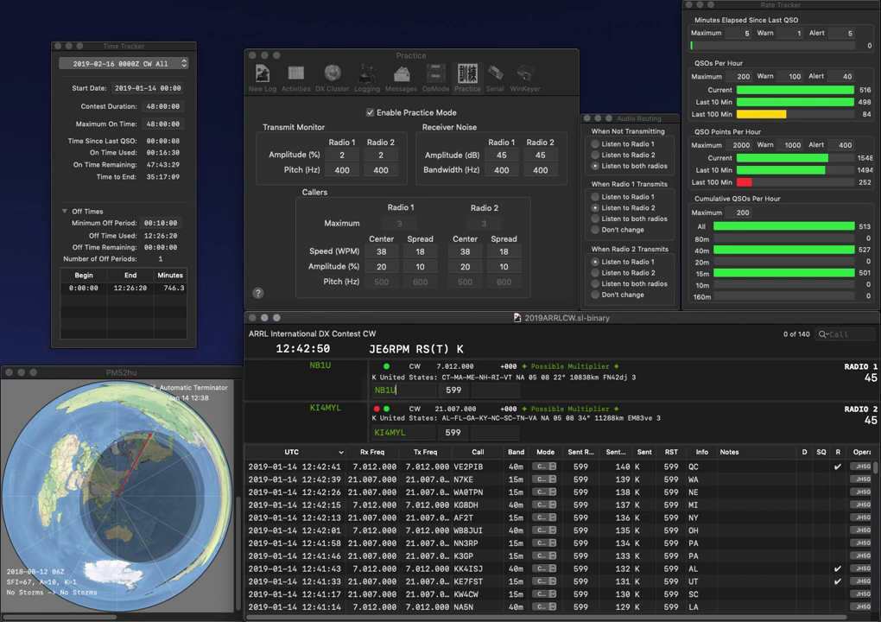
pyautogui.write('AL')
pyautogui.press('space')
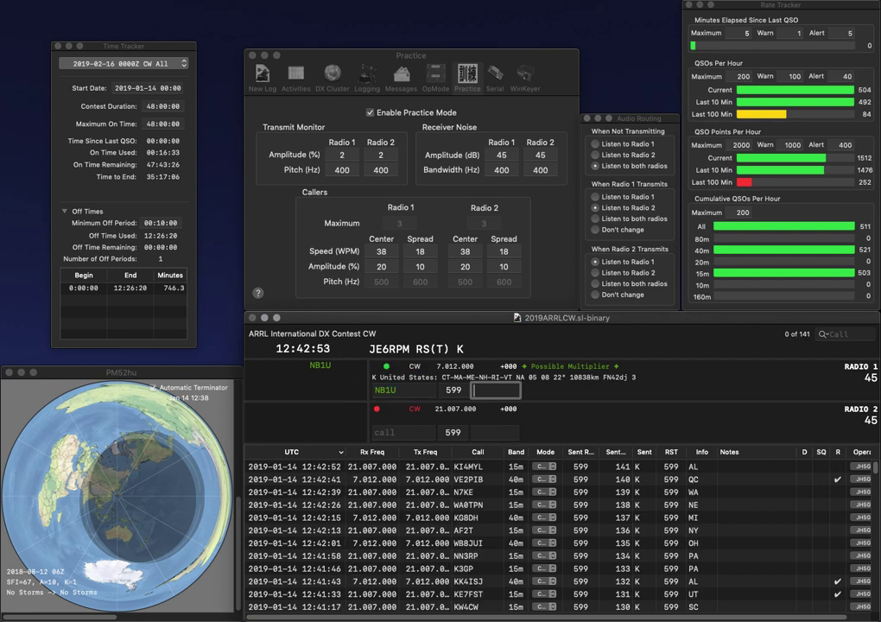
pyautogui.write('ME')
pyautogui.press('Return')
pyautogui.write('W4')
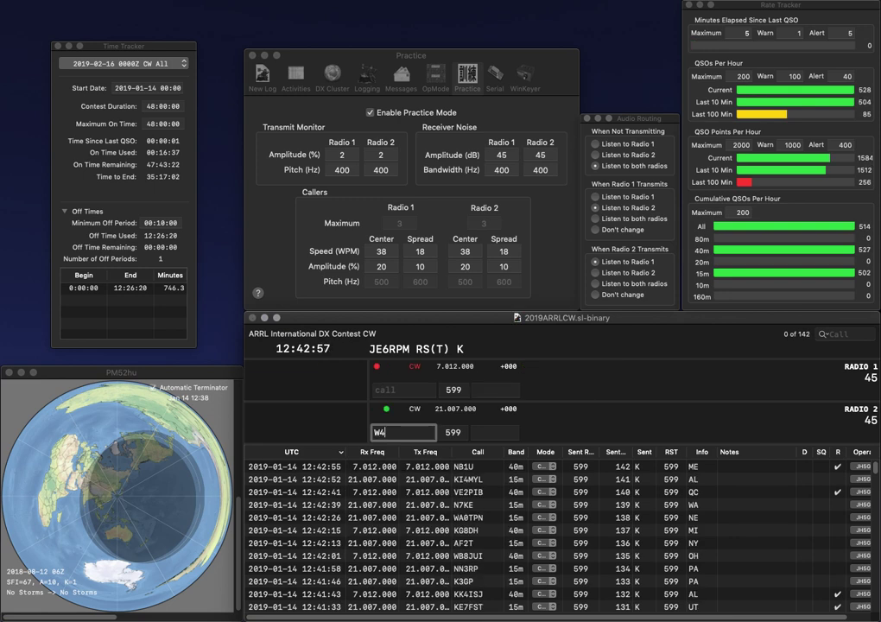
pyautogui.press('Return')
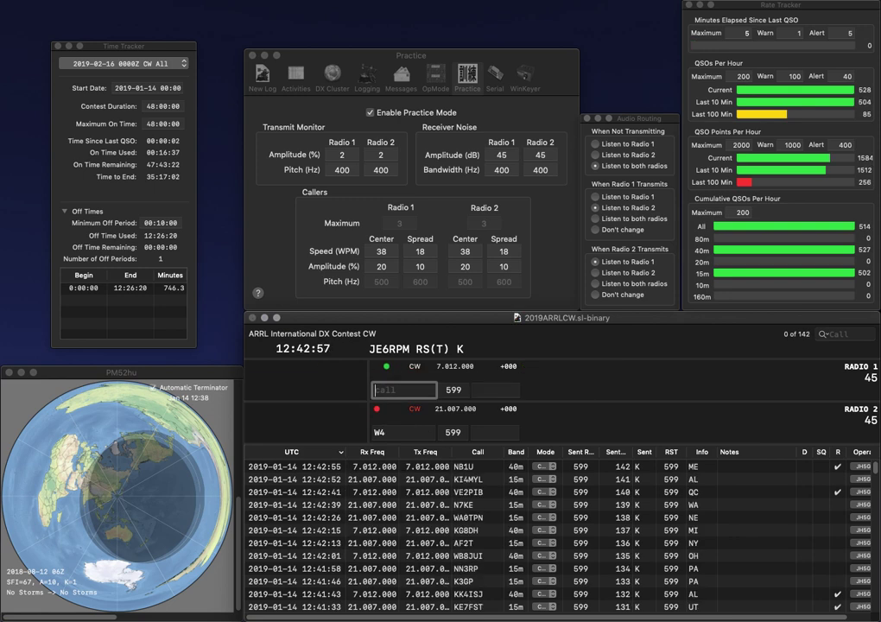
pyautogui.write('G5RA')
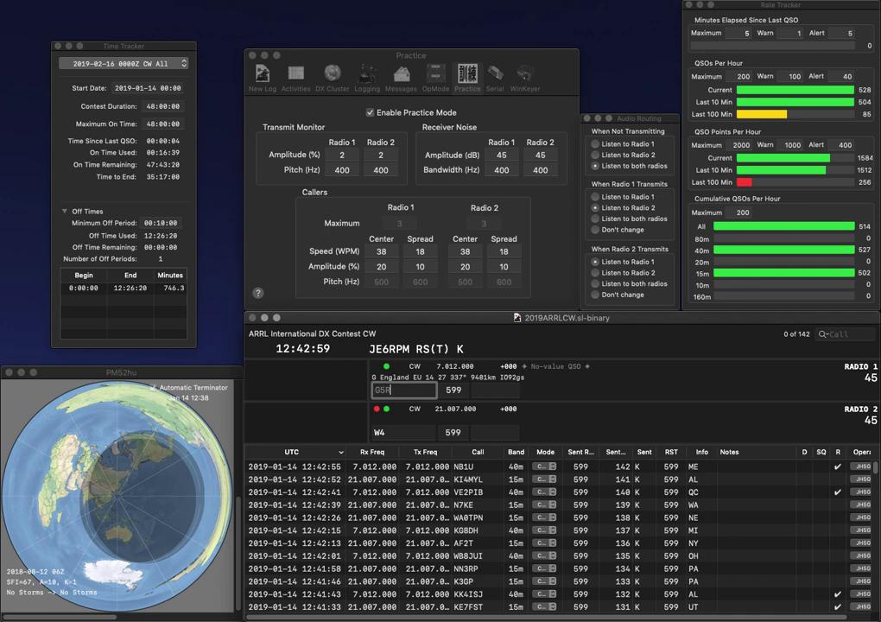
pyautogui.press('Return')
pyautogui.write('4MWR')
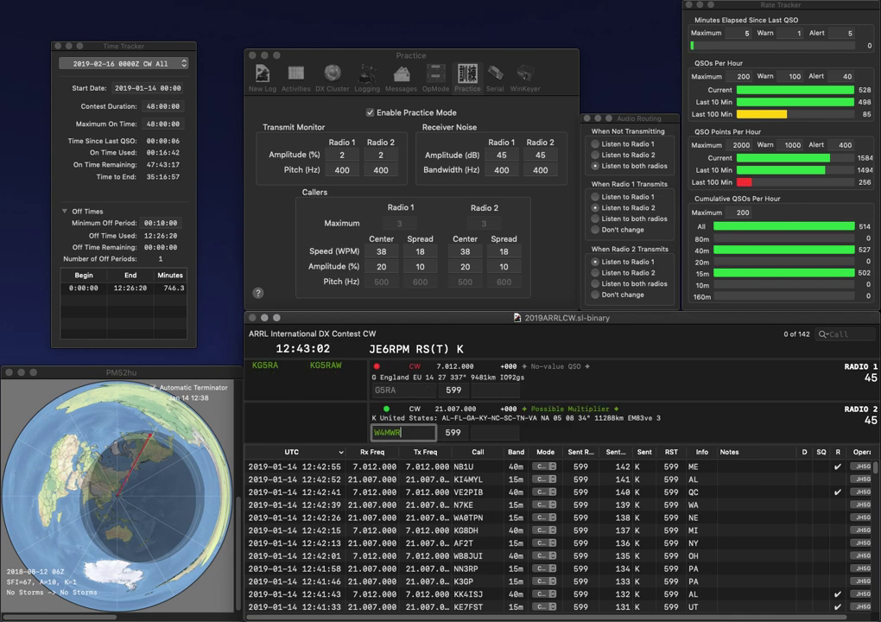
pyautogui.press('Return')
pyautogui.press('space')
pyautogui.press('space')
pyautogui.write('K')
pyautogui.press('Return')
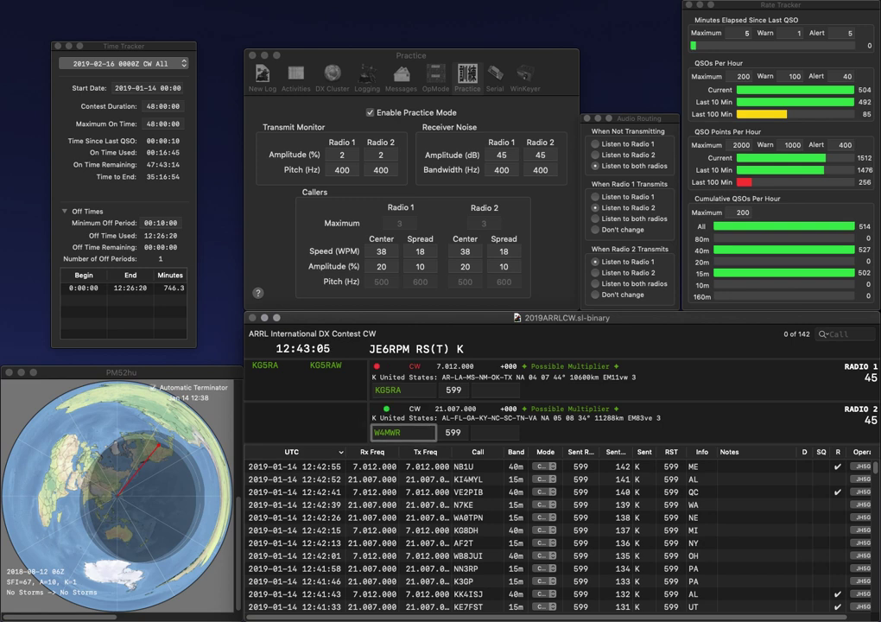
pyautogui.press('Right')
pyautogui.press('Right')
pyautogui.press('BackSpace')
pyautogui.write('3')
pyautogui.press('Return')
# Log KG5RA on Radio 1 with exchange OK and W3MWR on Radio 2 with exchange PA.
pyautogui.press('space')
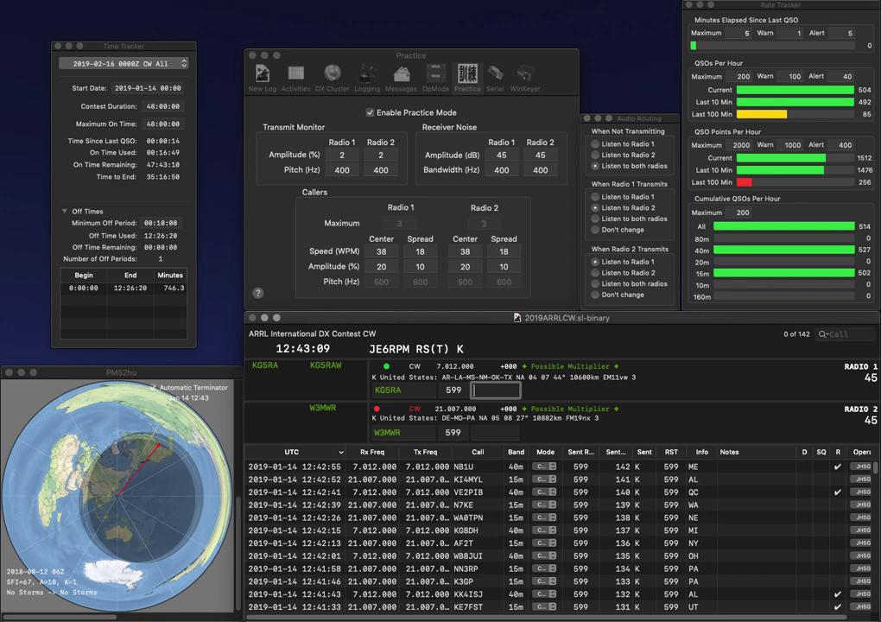
pyautogui.write('OK')
pyautogui.press('Return')
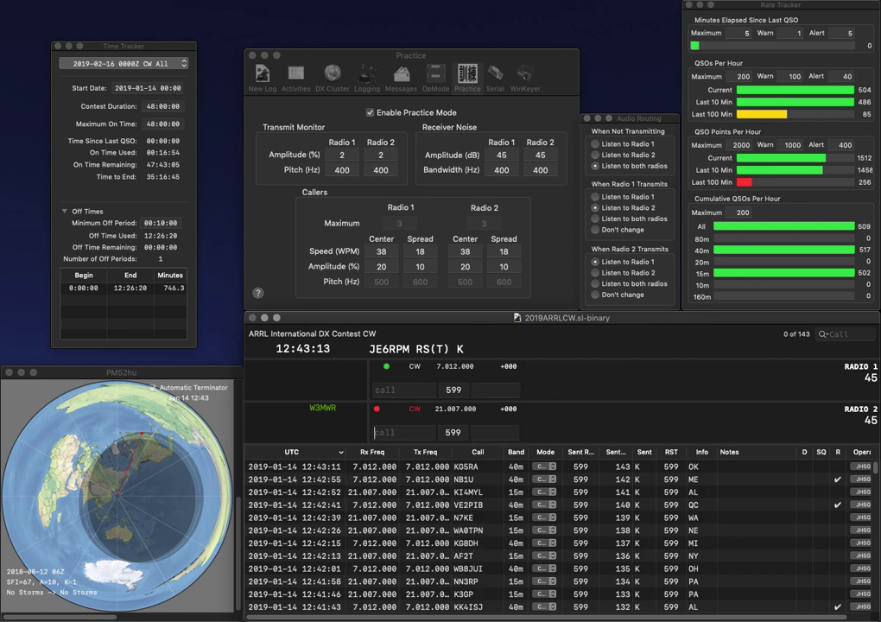
pyautogui.write('PA')
pyautogui.press('Return')
pyautogui.write('NA9')
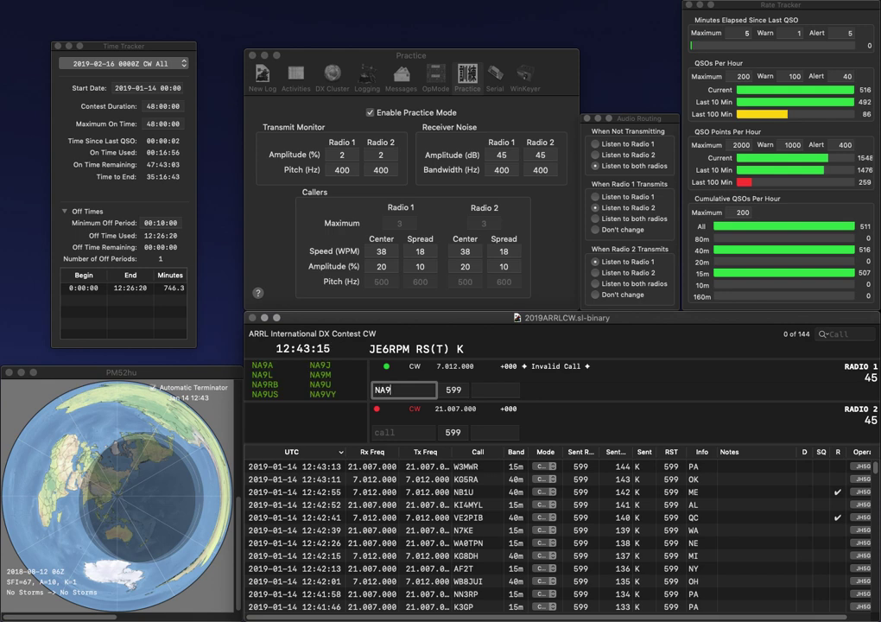
pyautogui.write('VY')
pyautogui.press('Return')
pyautogui.write('3Z')
pyautogui.write('NK')
pyautogui.press('Return')
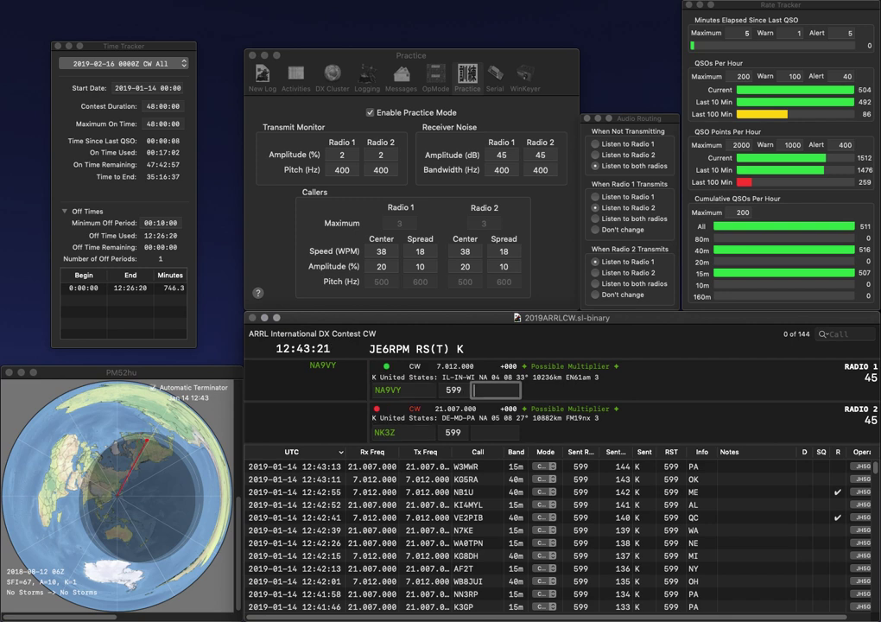
# Log NA9VY on Radio 1 with exchange WI and correct the Radio 2 call sign to NX3Z.
pyautogui.write('WI')
pyautogui.press('Return')
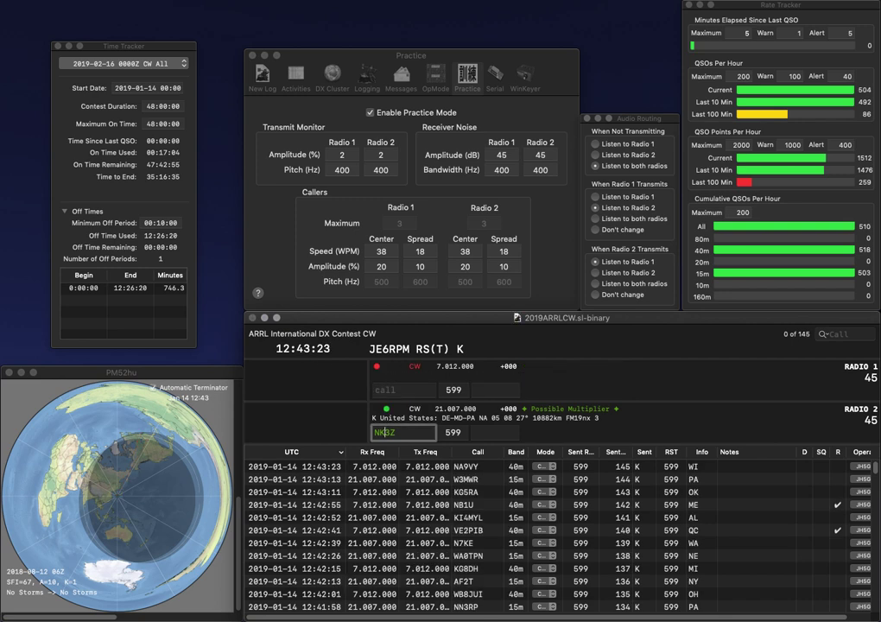
pyautogui.press('BackSpace')
pyautogui.write('X')
pyautogui.press('Return')
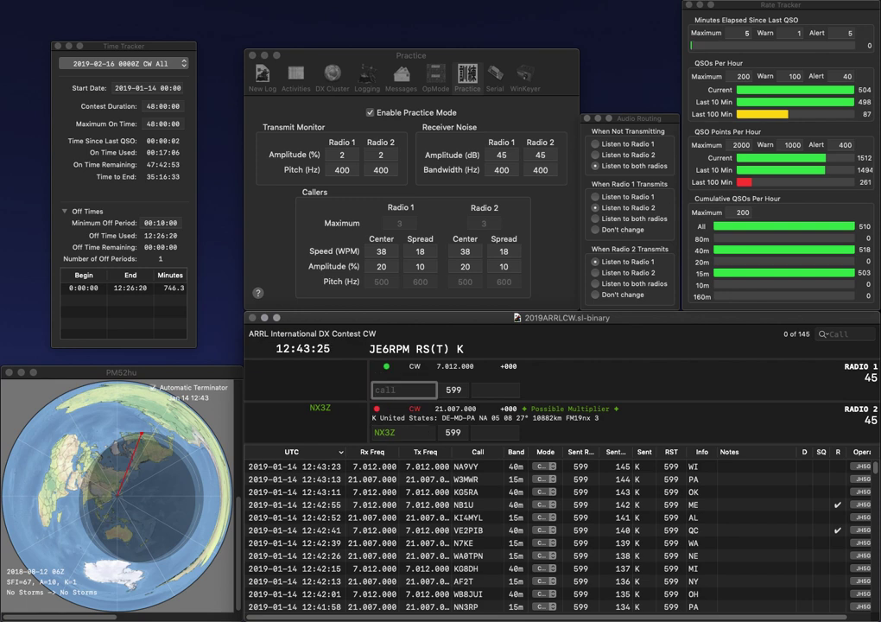
pyautogui.write('WZ8T/7')
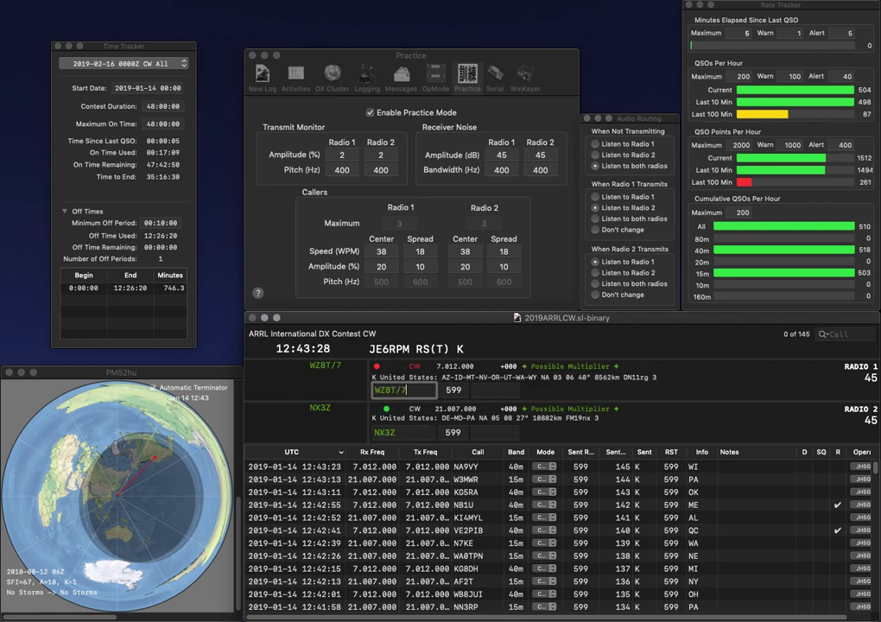
pyautogui.press('Return')
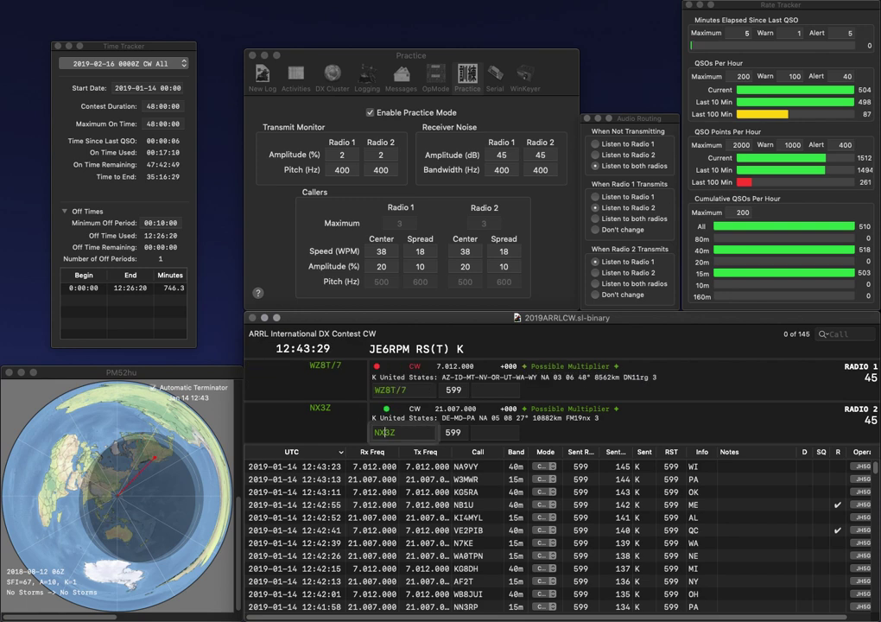
pyautogui.write('PA')
pyautogui.press('Return')
# Log WZ8T/7 on Radio 1 with exchange WY.
pyautogui.press('space')
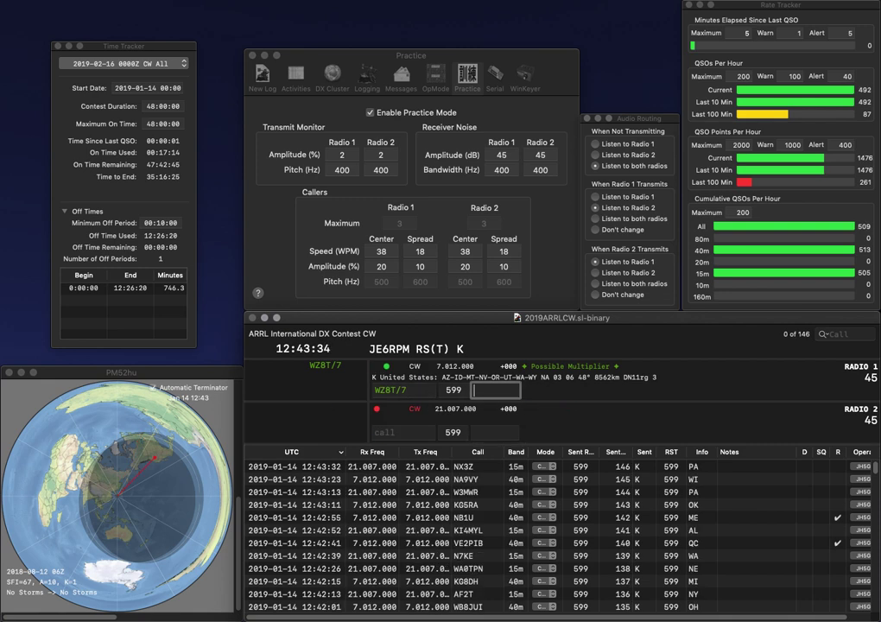
pyautogui.write('WY')
pyautogui.press('Return')
pyautogui.write('K4LTE')
pyautogui.press('Return')
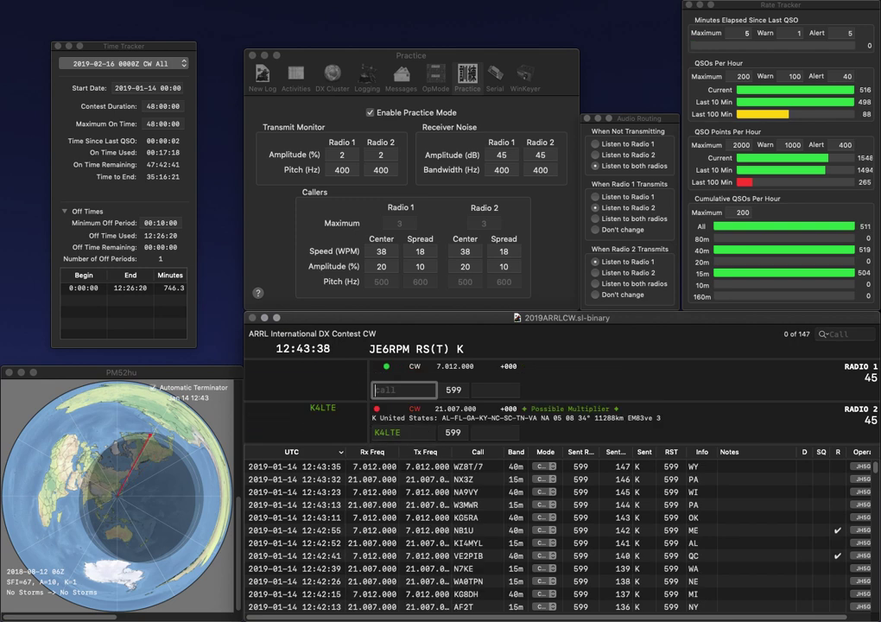
pyautogui.write('KB4MG')
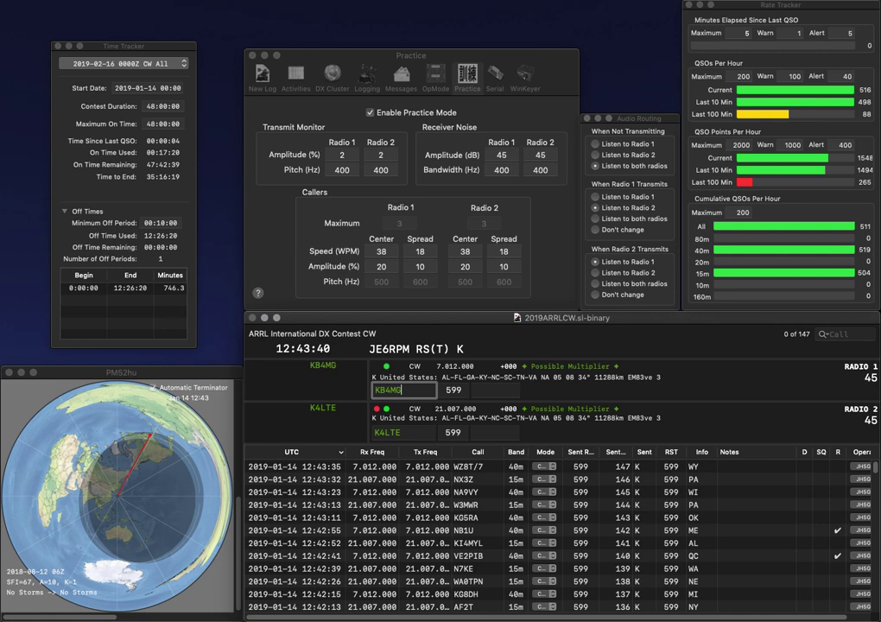
pyautogui.press('Return')
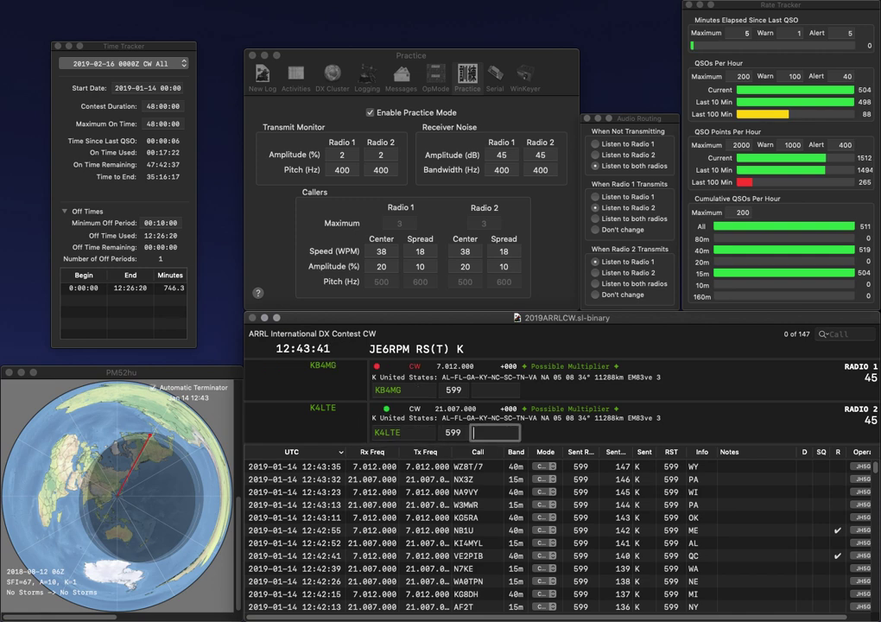
pyautogui.write('FL')
pyautogui.press('Return')
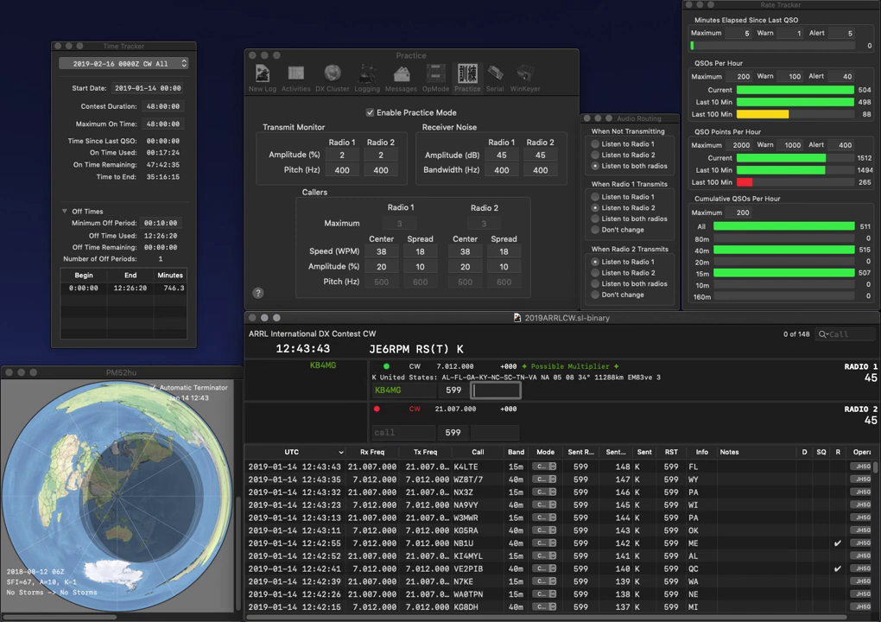
pyautogui.write('TN')
pyautogui.press('Return')
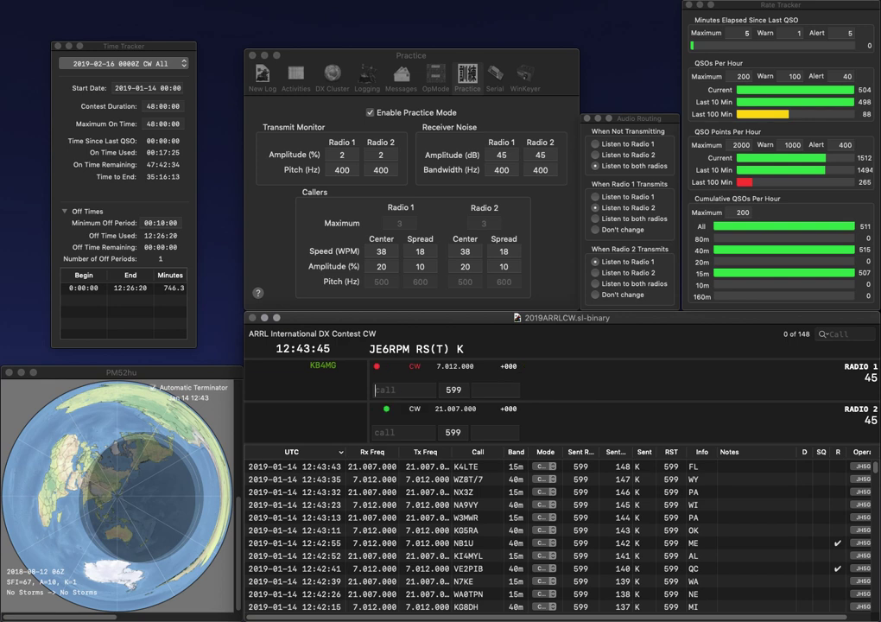
# Send the call sign WB4FSV on Radio 2 and the partial call MS on Radio 1.
pyautogui.write('WB4')
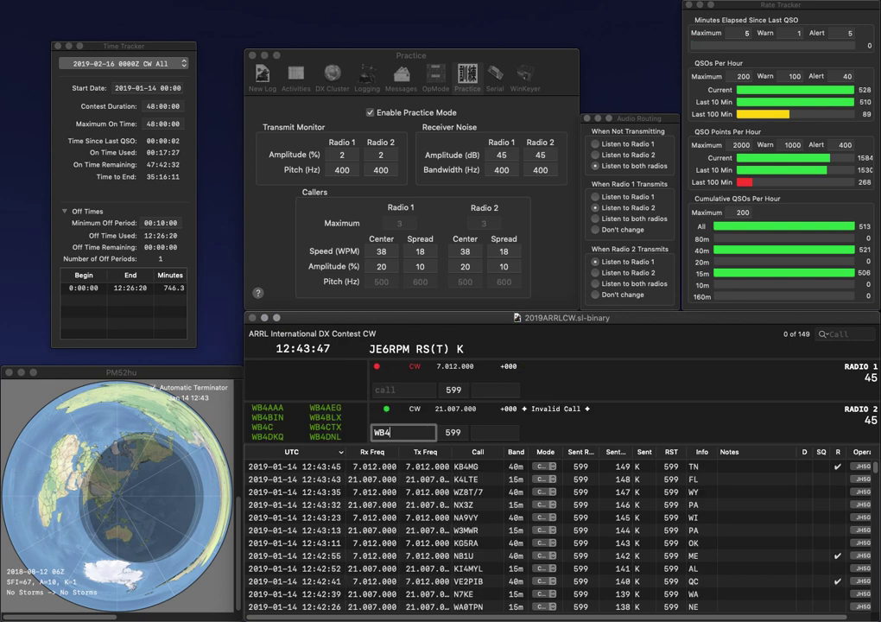
pyautogui.write('FSV')
pyautogui.press('Return')
pyautogui.write('TMS')
pyautogui.press('Left')
pyautogui.press('Left')
pyautogui.press('BackSpace')
pyautogui.press('Return')
pyautogui.press('space')
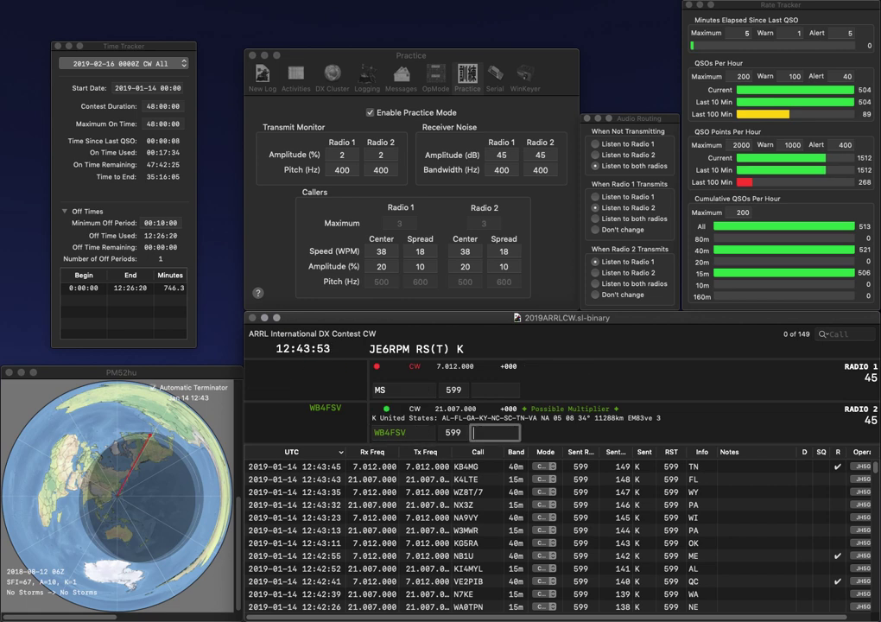
pyautogui.press('Return')
pyautogui.write('K7DS')
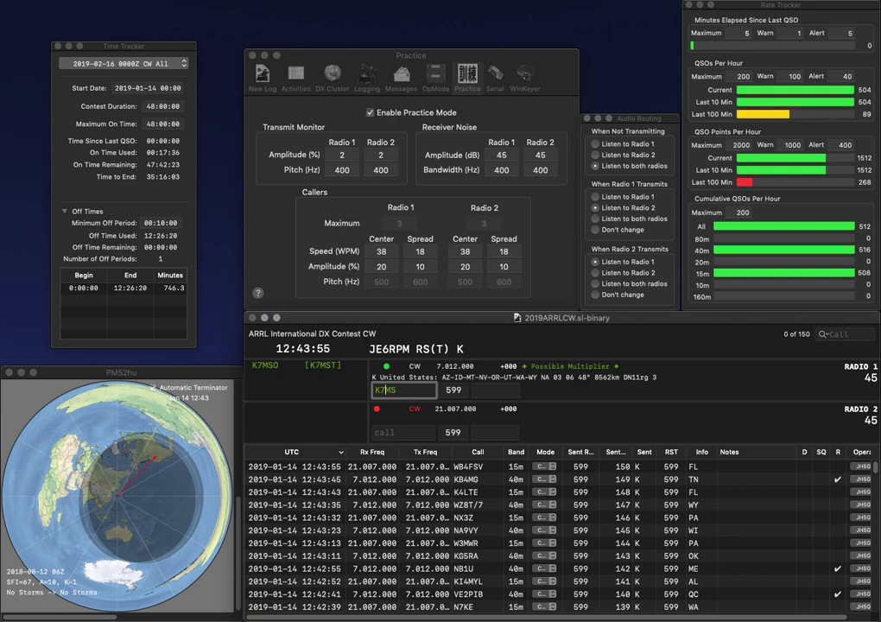
pyautogui.press('BackSpace')
pyautogui.write('F')
pyautogui.press('Return')
pyautogui.write('K6NML')
pyautogui.press('Return')
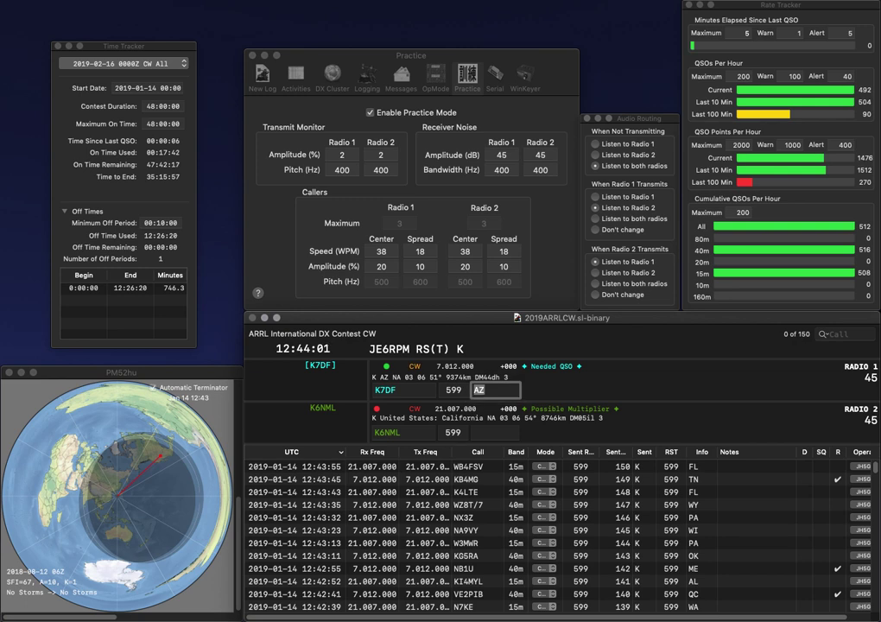
pyautogui.press('Return')
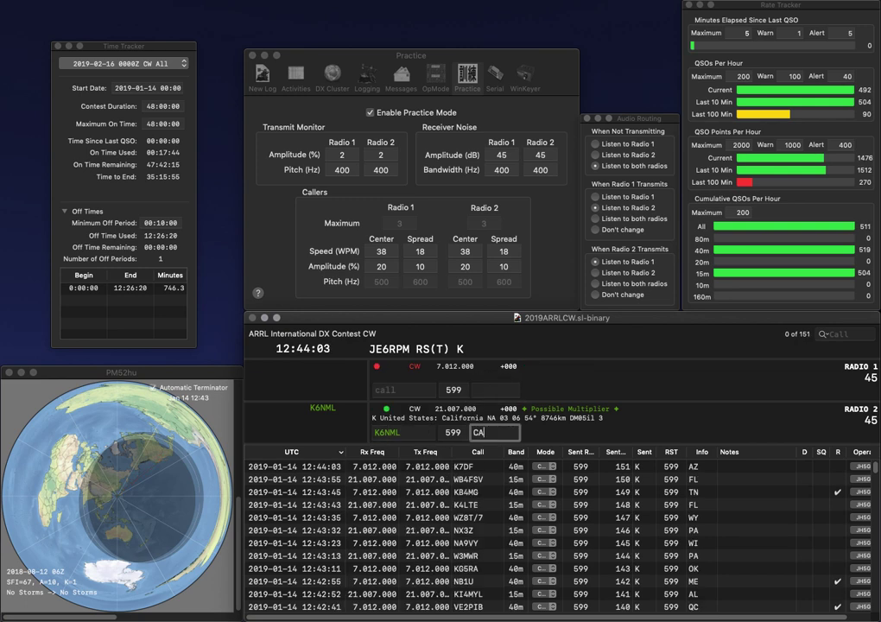
pyautogui.press('Return')
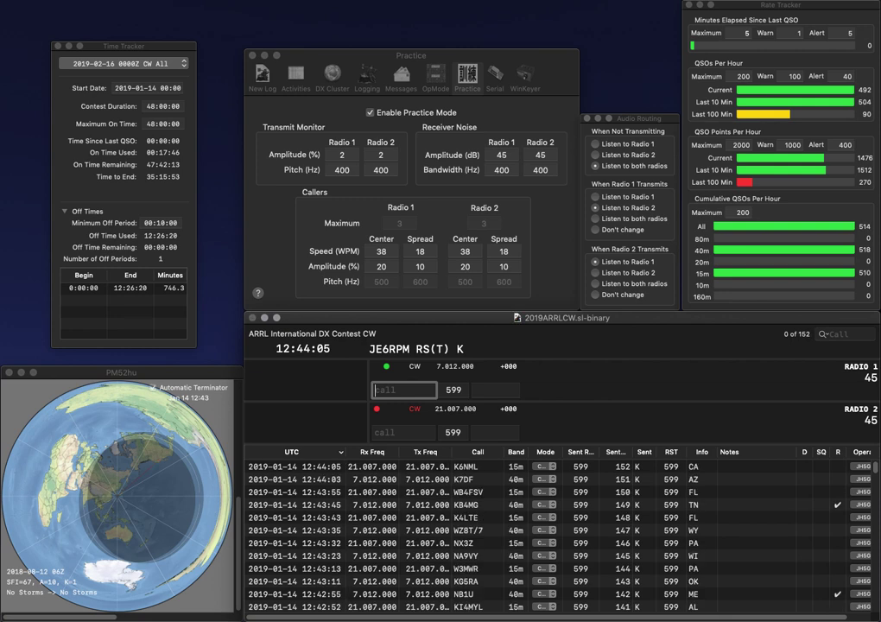
pyautogui.write('KF5OMH')
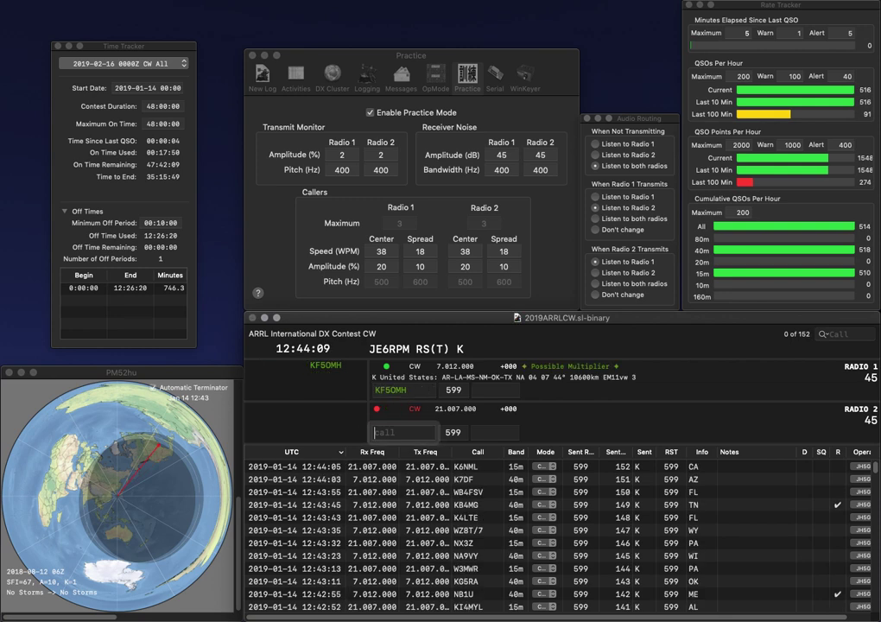
pyautogui.press('Return')
pyautogui.write('W6PMD')
pyautogui.press('Return')
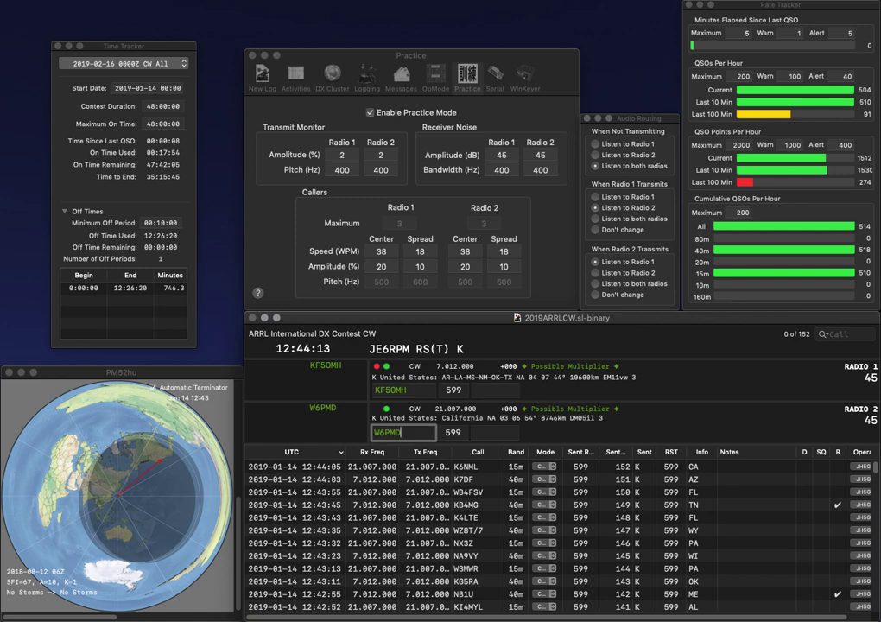
pyautogui.click(495, 390)
pyautogui.write('AR')
pyautogui.press('Return')
# Log W6PMD on Radio 2 with exchange CA and send the call sign KC2WQD on Radio 1.
pyautogui.write('CA')
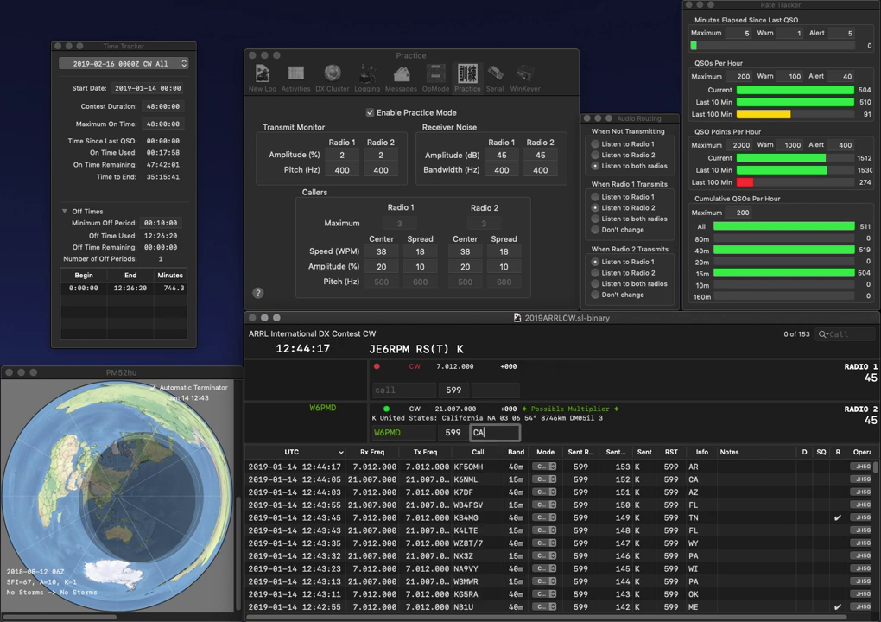
pyautogui.press('Return')
pyautogui.write('KC2')
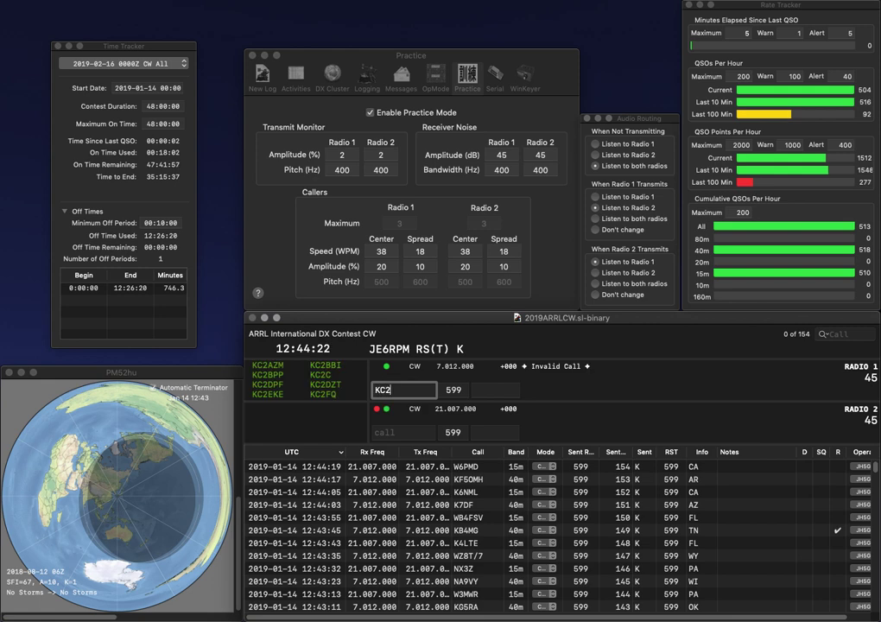
pyautogui.write('WQD')
pyautogui.press('Return')
pyautogui.write('WH5EH')
pyautogui.press('Return')
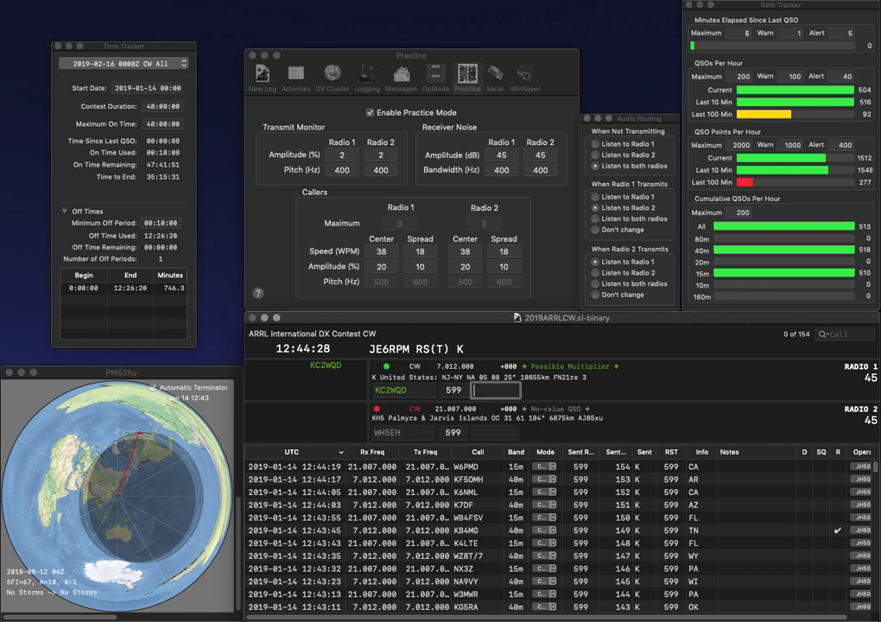
pyautogui.press('Return')
pyautogui.press('BackSpace')
pyautogui.write('S')
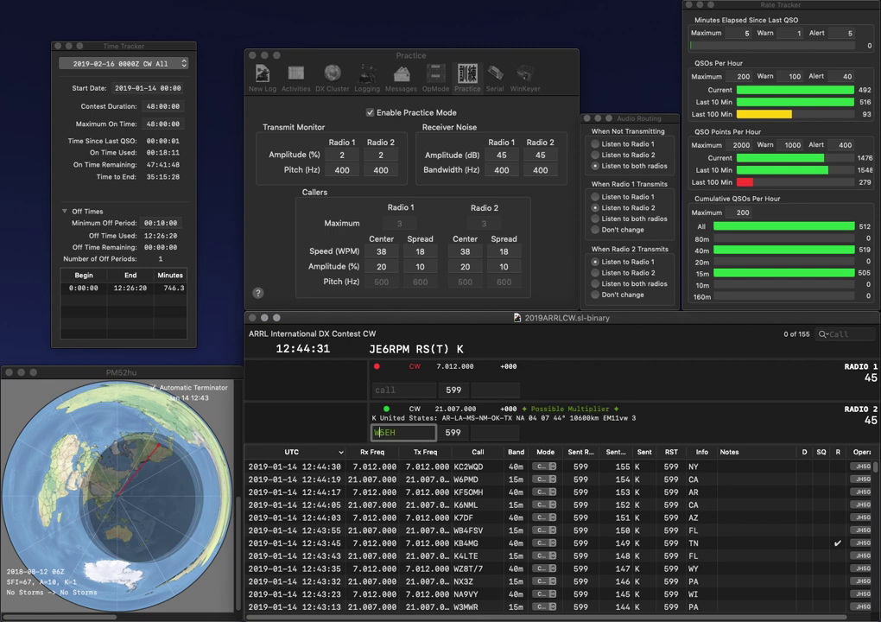
pyautogui.press('BackSpace')
pyautogui.press('BackSpace')
pyautogui.press('BackSpace')
pyautogui.write('PEH')
pyautogui.press('Return')
# Send the call sign KE4QCY on Radio 1 and log W5PEH on Radio 2 with exchange TX.
pyautogui.write('KE4QCY')
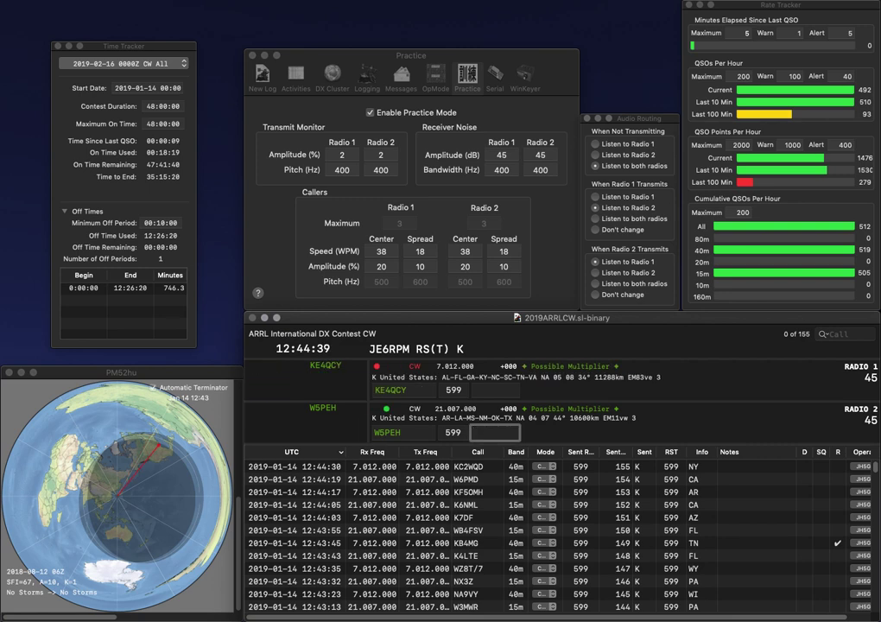
pyautogui.press('Return')
pyautogui.press('space')
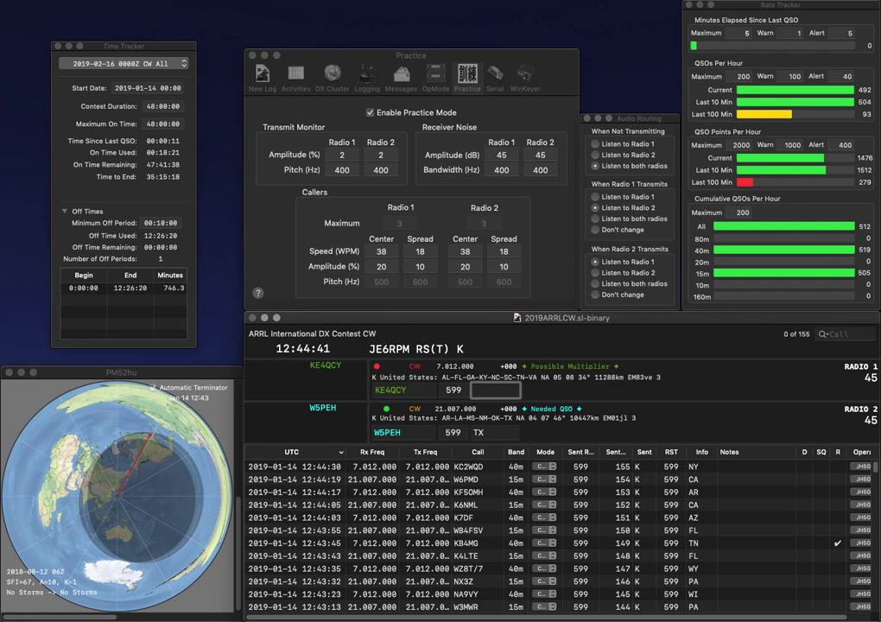
pyautogui.write('NC')
pyautogui.press('Return')
pyautogui.write('W6AB')
pyautogui.press('Return')
pyautogui.write('3ZC')
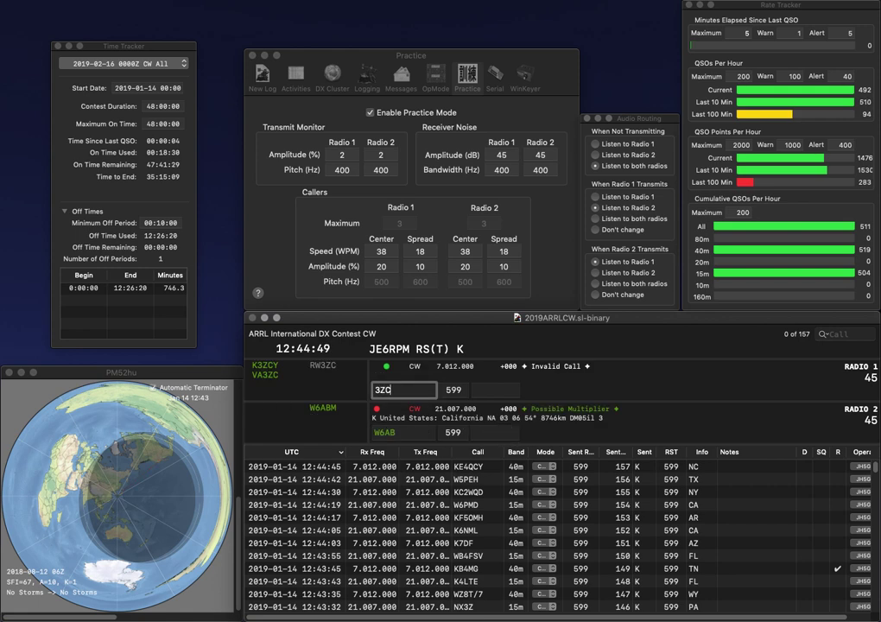
pyautogui.write('Y')
pyautogui.press('Return')
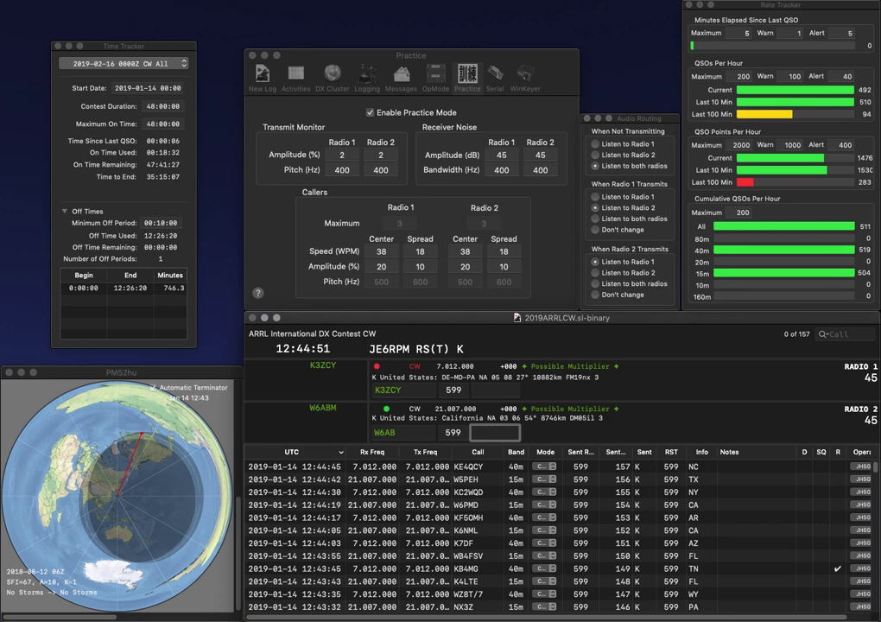
pyautogui.press('Tab')
pyautogui.press('BackSpace')
pyautogui.write('M')
pyautogui.press('Return')
pyautogui.press('Tab')
pyautogui.write('MD')
pyautogui.press('Return')
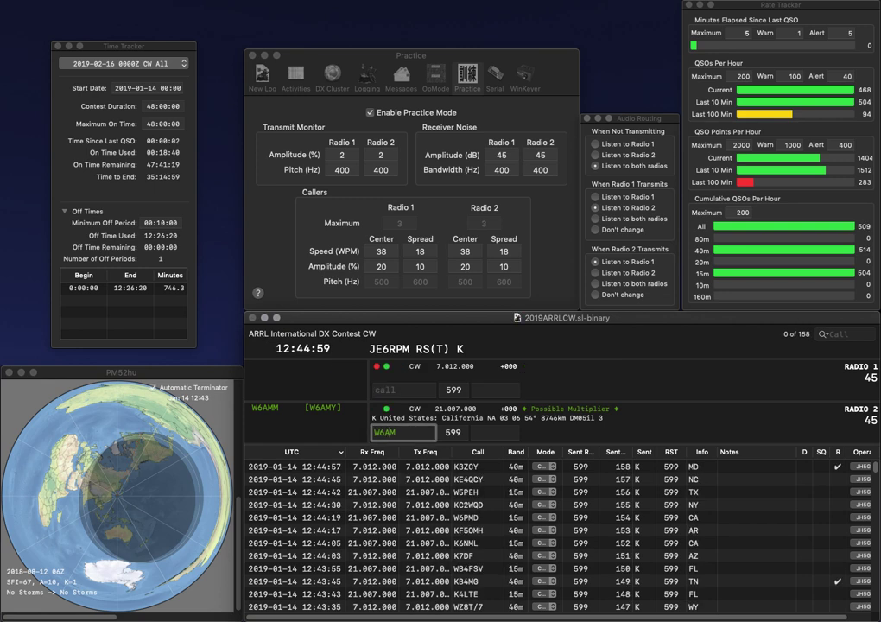
pyautogui.write('BM')
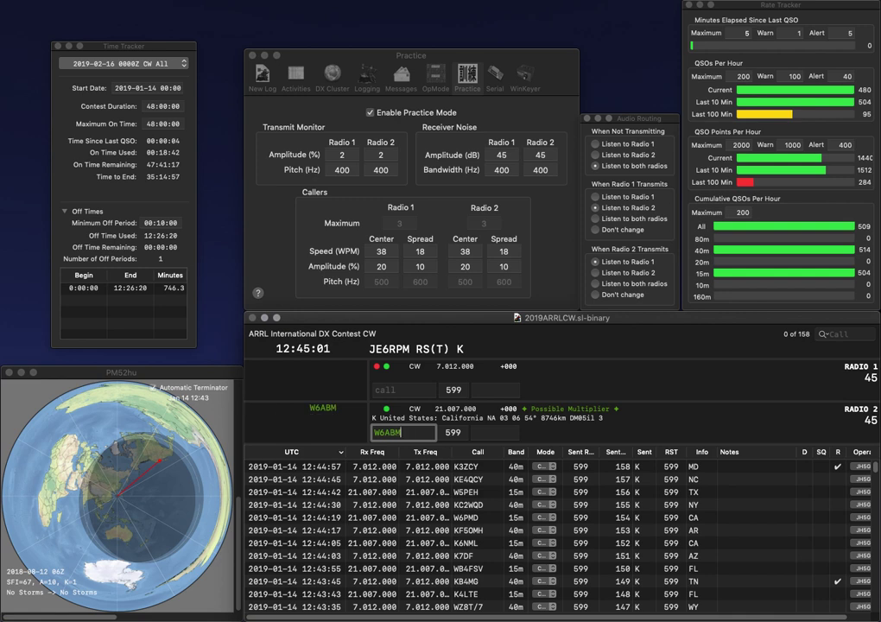
pyautogui.press('Return')
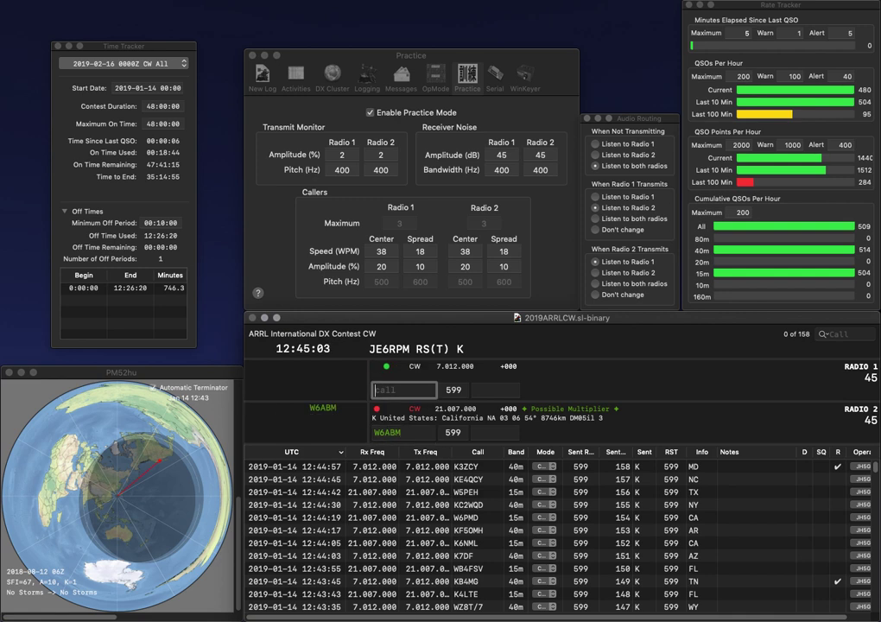
# Send the call sign N8HTG on Radio 1 and log W6ABM on Radio 2 with exchange CA.
pyautogui.write('N8HTG')
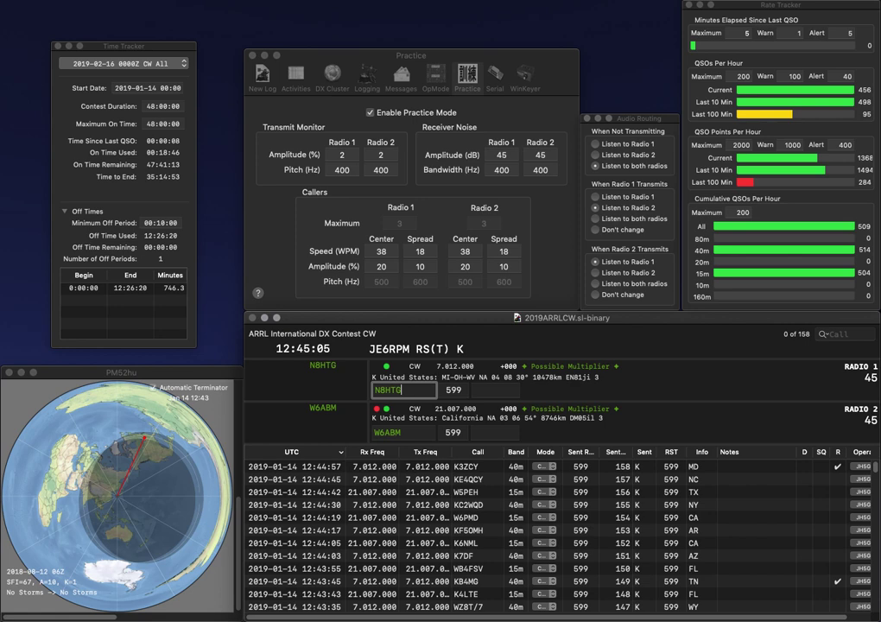
pyautogui.press('Return')
pyautogui.write('CA')
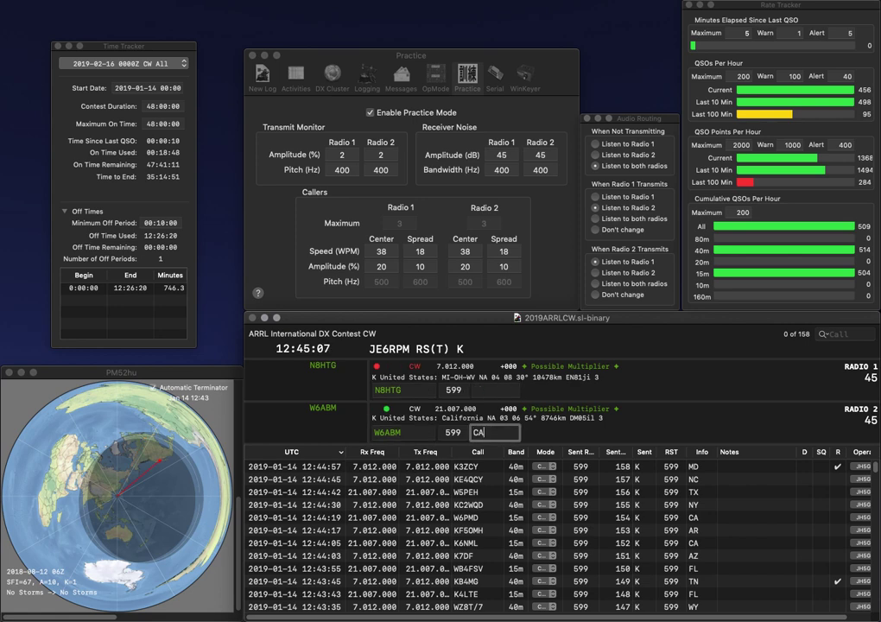
pyautogui.press('Return')
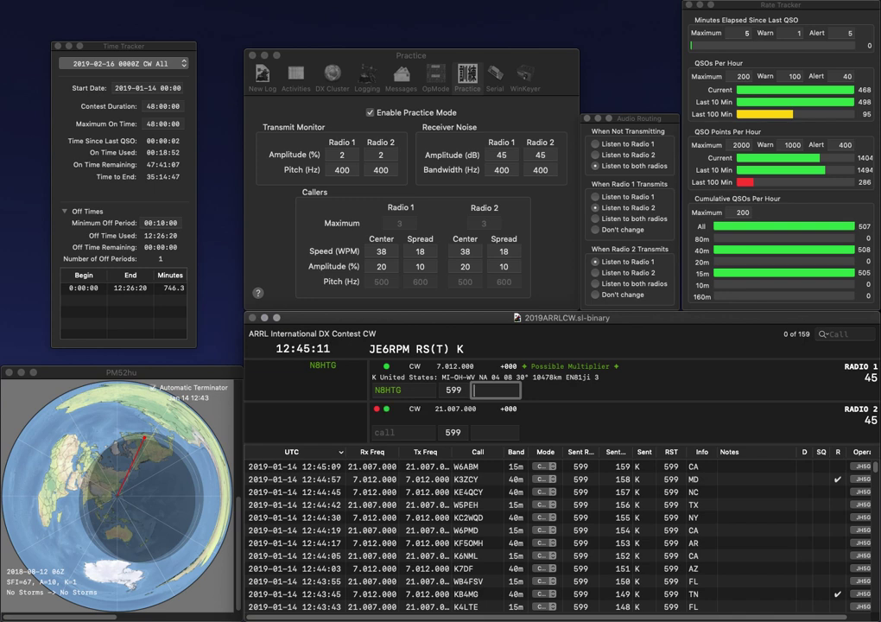
pyautogui.press('Return')
pyautogui.write('7TG')
pyautogui.press('BackSpace')
pyautogui.write('QV')
pyautogui.press('super+Left')
pyautogui.write('WG')
pyautogui.press('BackSpace')
pyautogui.press('BackSpace')
pyautogui.write('KG')
pyautogui.press('Return')
pyautogui.press('Return')
pyautogui.press('Return')
pyautogui.write('W')
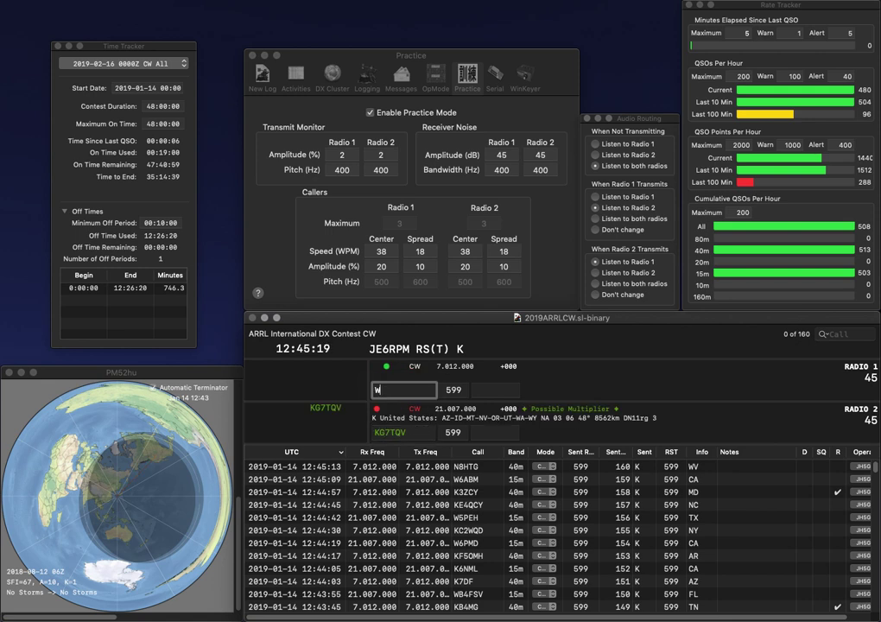
pyautogui.write('2RD')
pyautogui.press('Return')
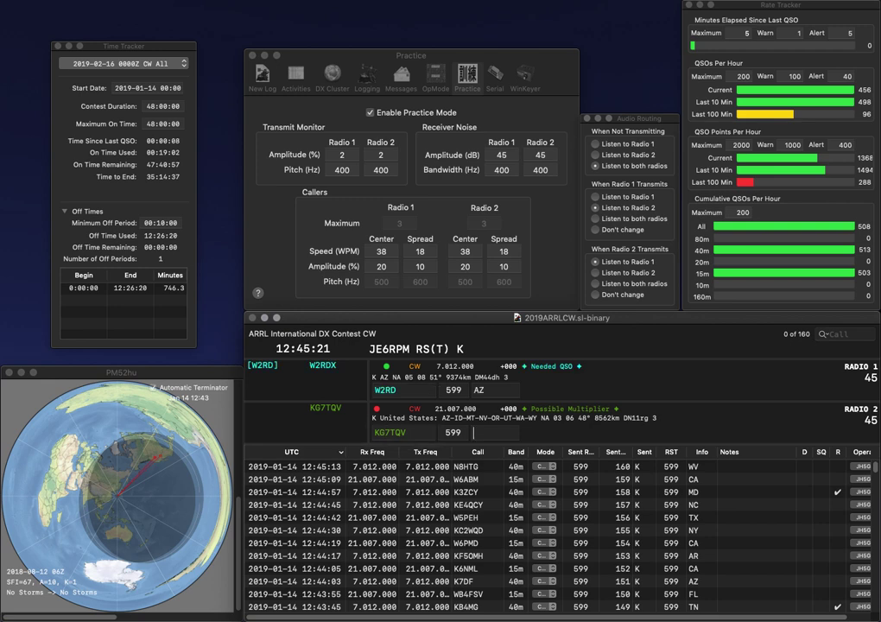
pyautogui.write('MT')
pyautogui.press('Return')
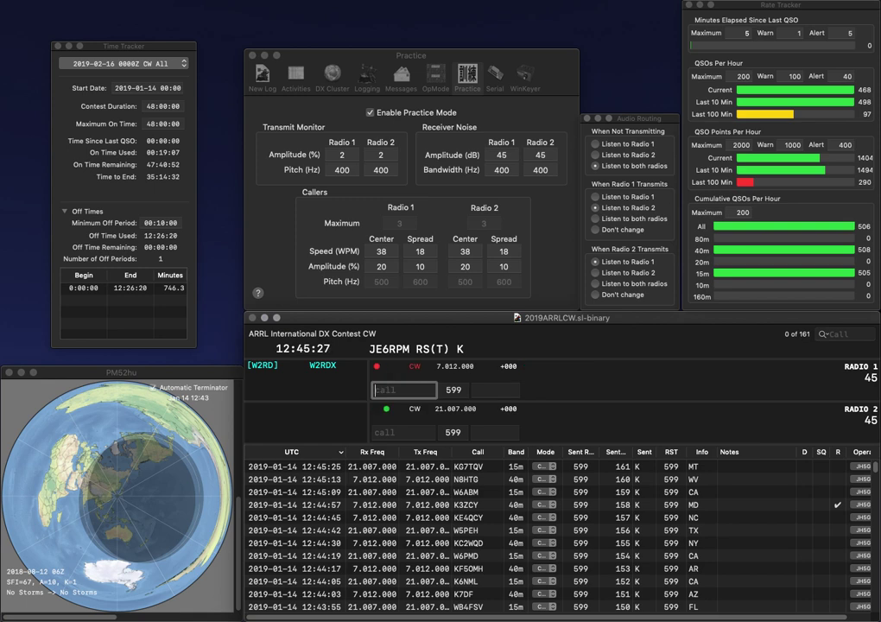
# Log W2RD on Radio 1 with exchange AZ and send the call sign W0GRY on Radio 2.
pyautogui.press('Return')
pyautogui.write('W0')
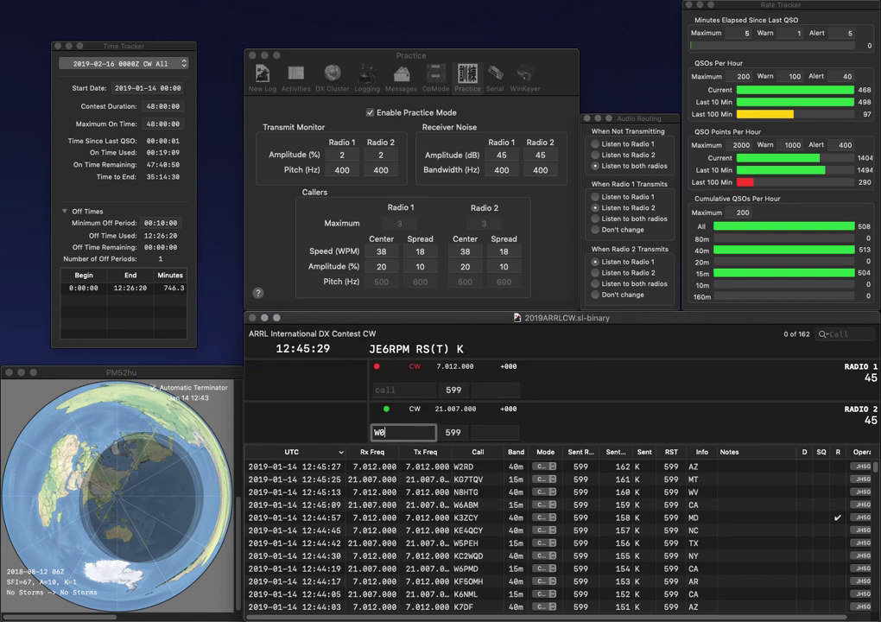
pyautogui.write('GRY')
pyautogui.press('Return')
pyautogui.write('2I')
pyautogui.press('Down')
pyautogui.press('space')
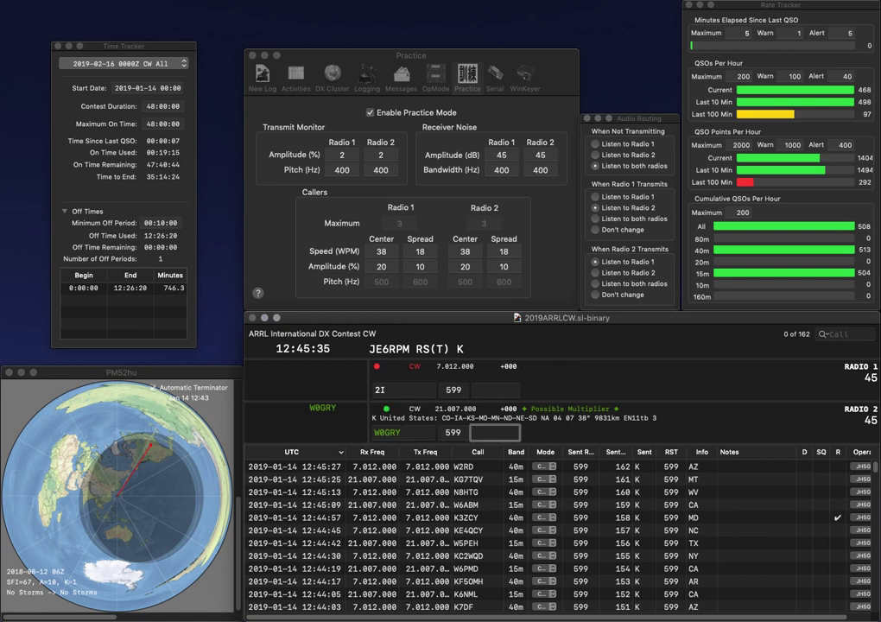
pyautogui.write('MN')
pyautogui.press('Return')
pyautogui.write('NW')
pyautogui.press('Return')
pyautogui.write('VE3DD')
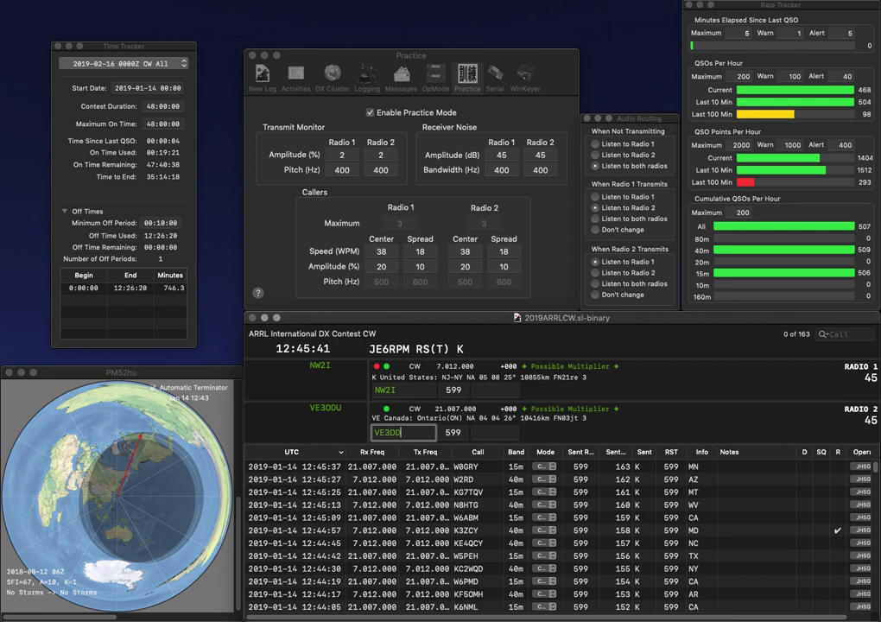
pyautogui.write('U')
pyautogui.press('Return')
pyautogui.write('NY')
pyautogui.press('Return')
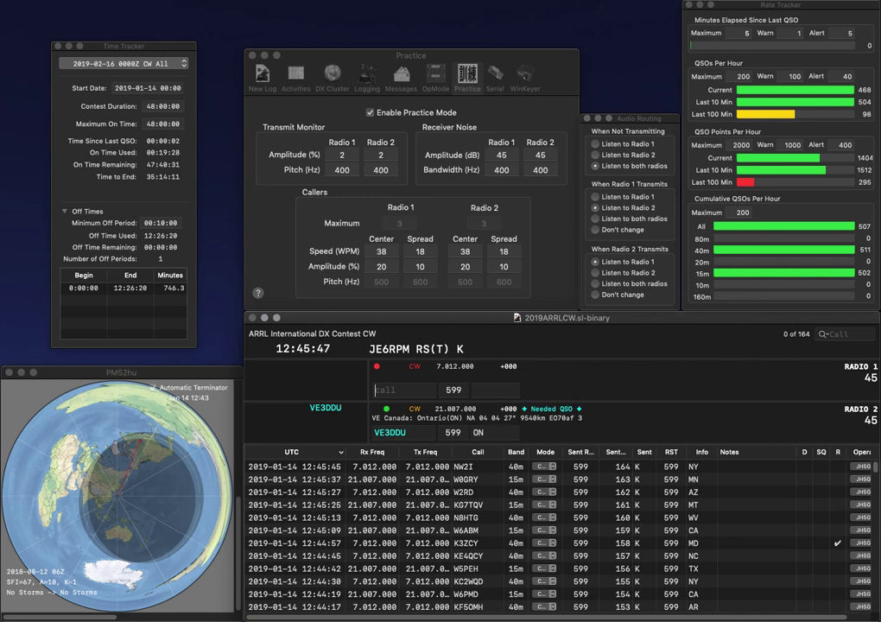
pyautogui.press('Return')
pyautogui.write('KJ')
pyautogui.press('Return')
pyautogui.write('KK4J')
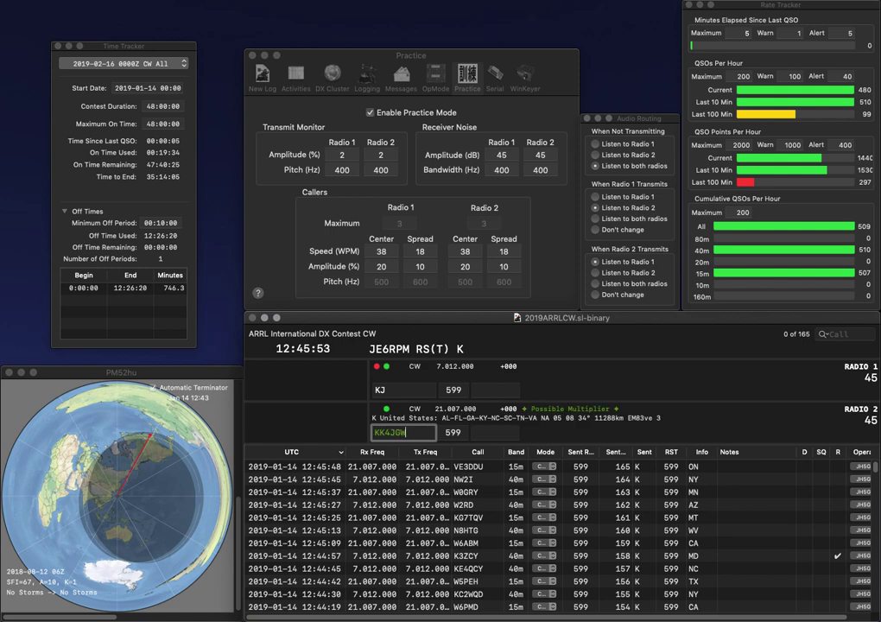
pyautogui.write('MW')
pyautogui.press('\\')
pyautogui.write('N4J')
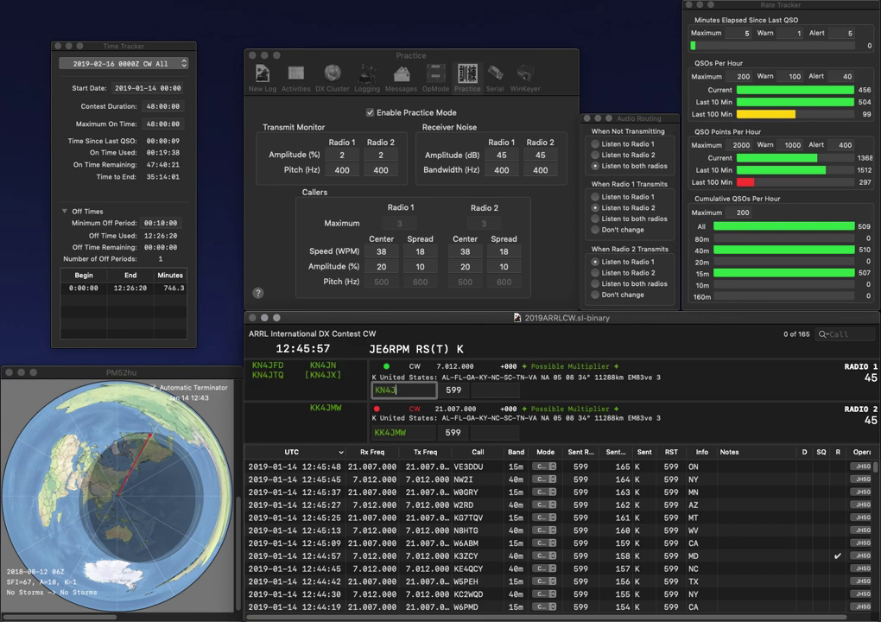
pyautogui.write('X')
pyautogui.press('Return')
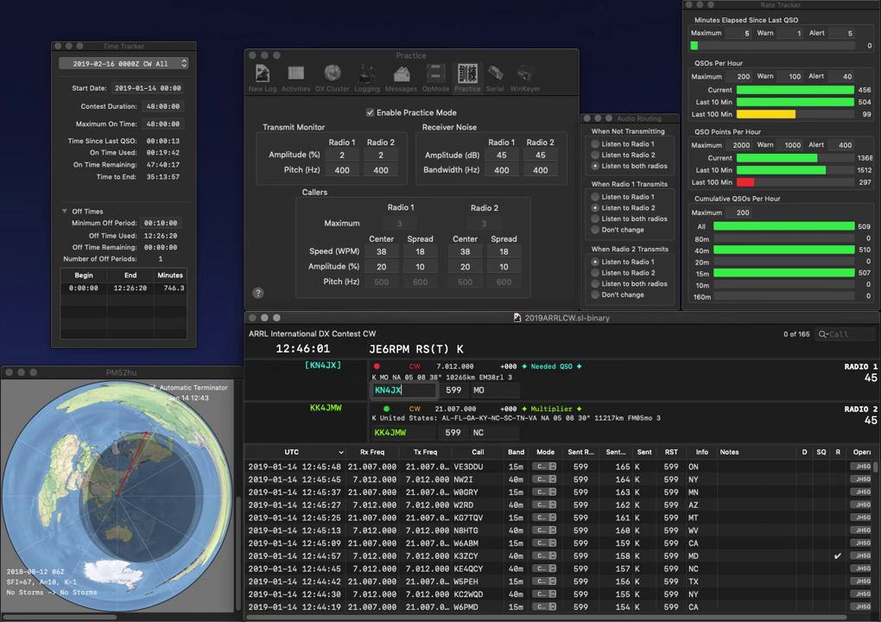
pyautogui.press('Return')
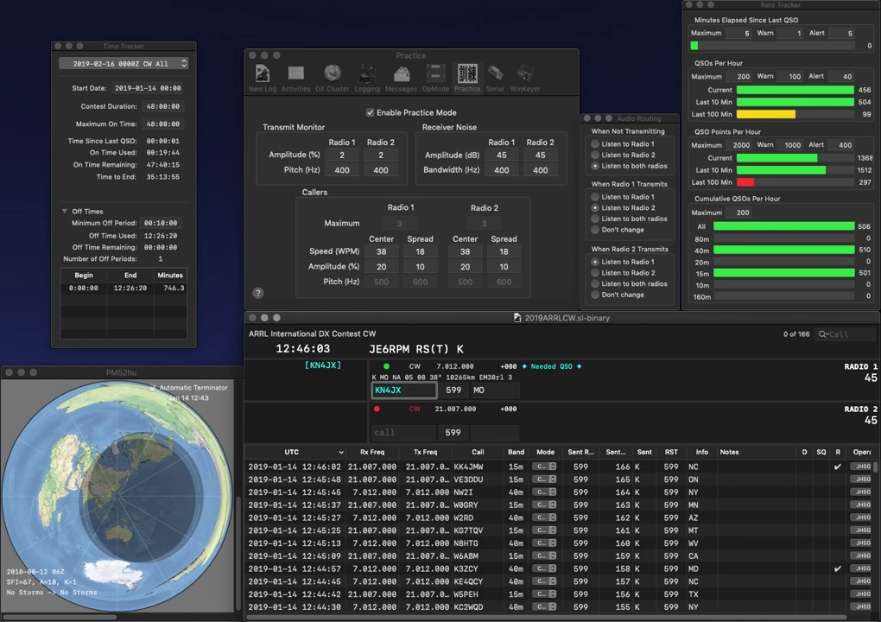
pyautogui.press('Return')
pyautogui.write('VA')
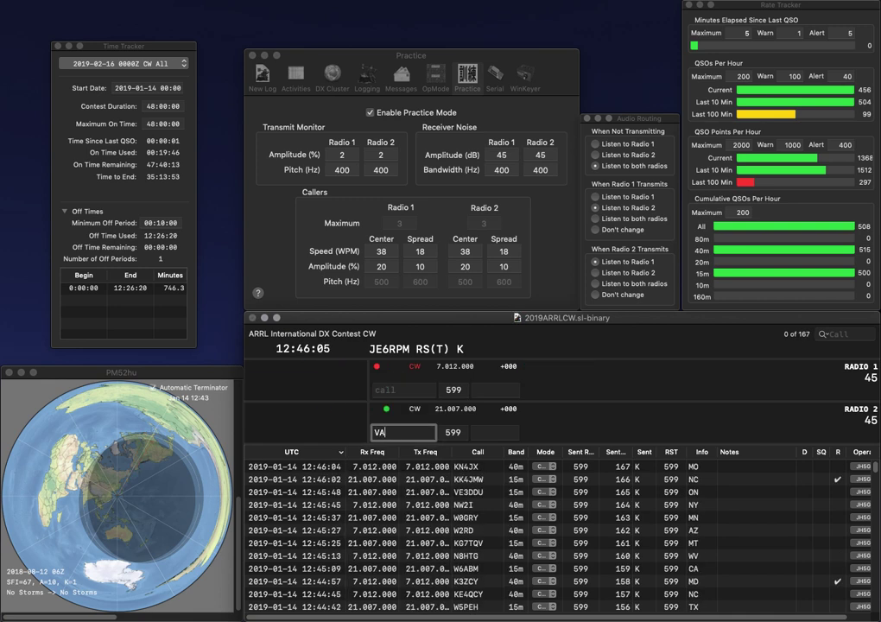
pyautogui.write('2/Z')
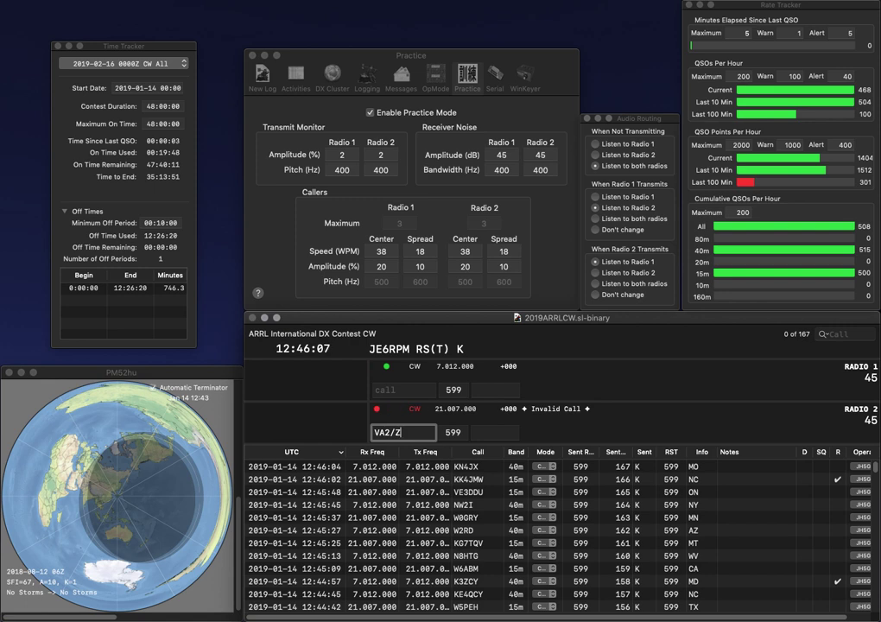
# Send the call sign N2LK on Radio 1 and correct the call sign on Radio 2 to VA2CZ.
pyautogui.press('Tab')
pyautogui.write('N2LK')
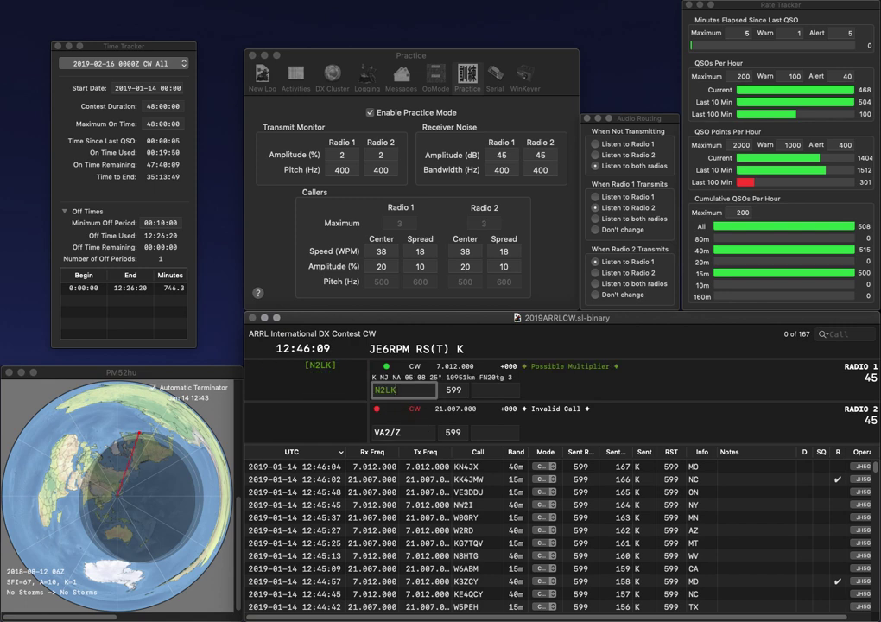
pyautogui.press('Return')
pyautogui.press('BackSpace')
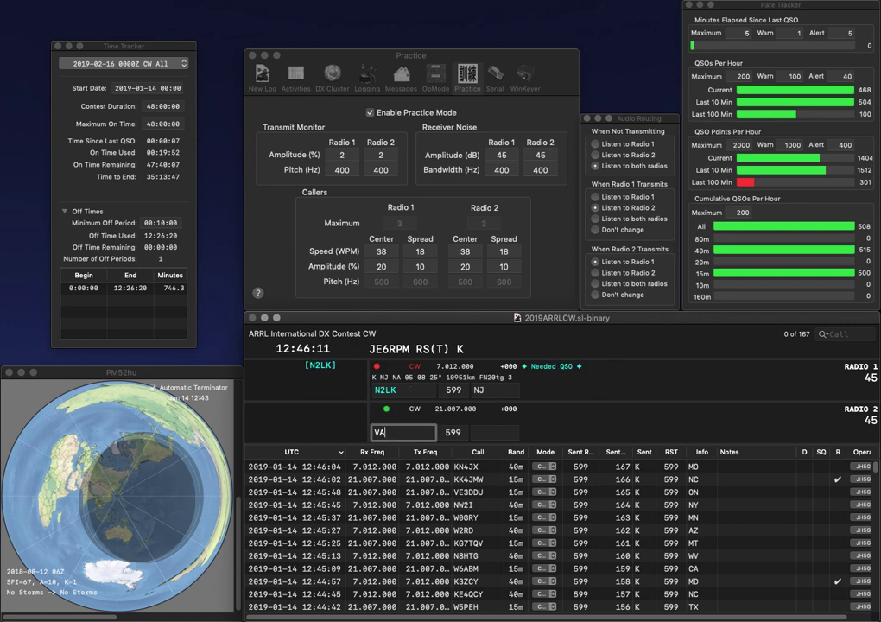
pyautogui.write('2CZ')
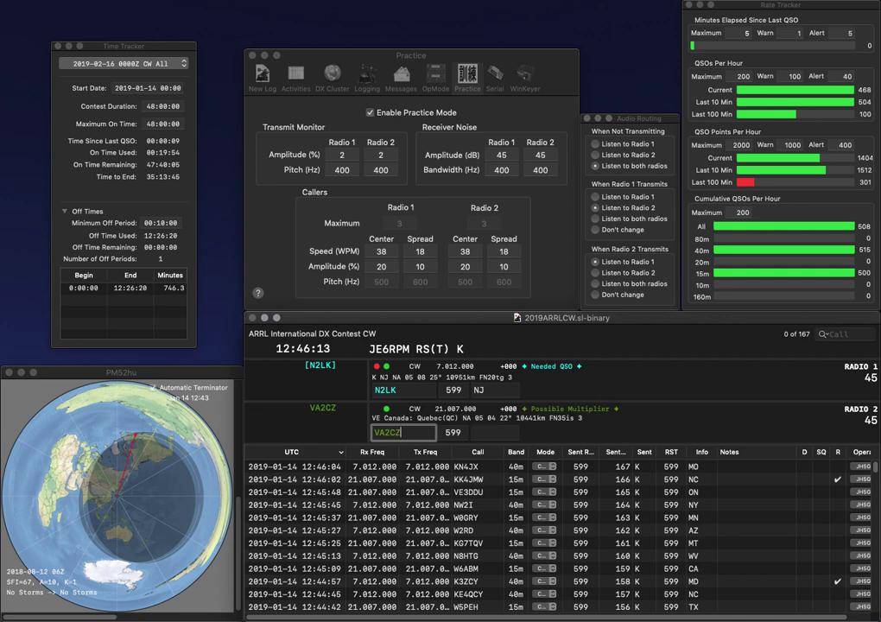
pyautogui.click(402, 432)
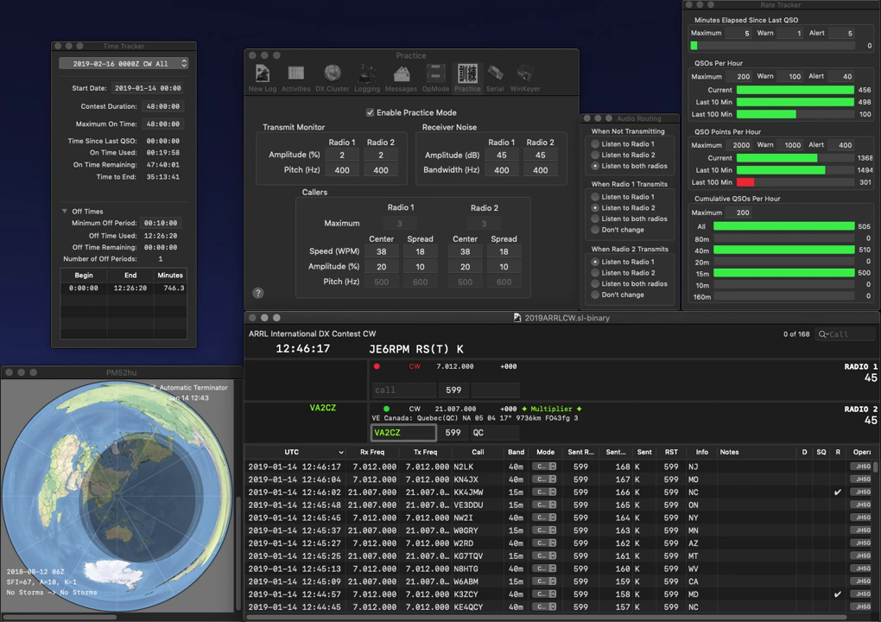
pyautogui.press('Return')
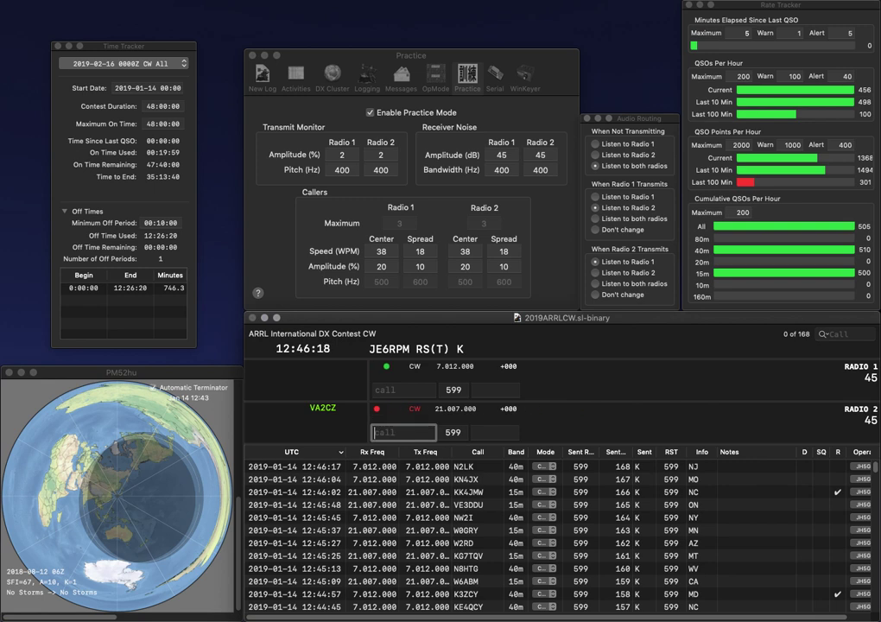
pyautogui.write('K1')
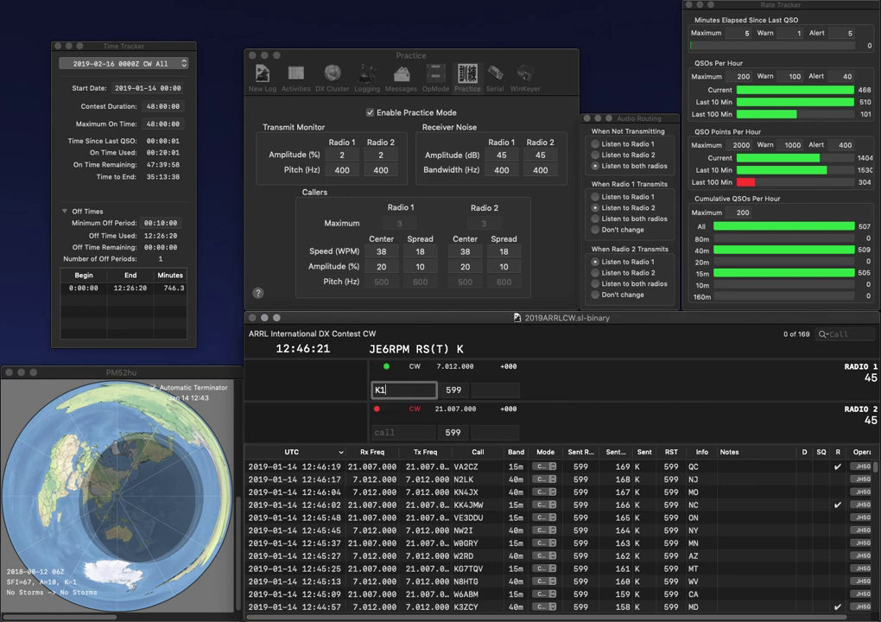
pyautogui.write('BDC')
pyautogui.press('Return')
pyautogui.write('K9ABL')
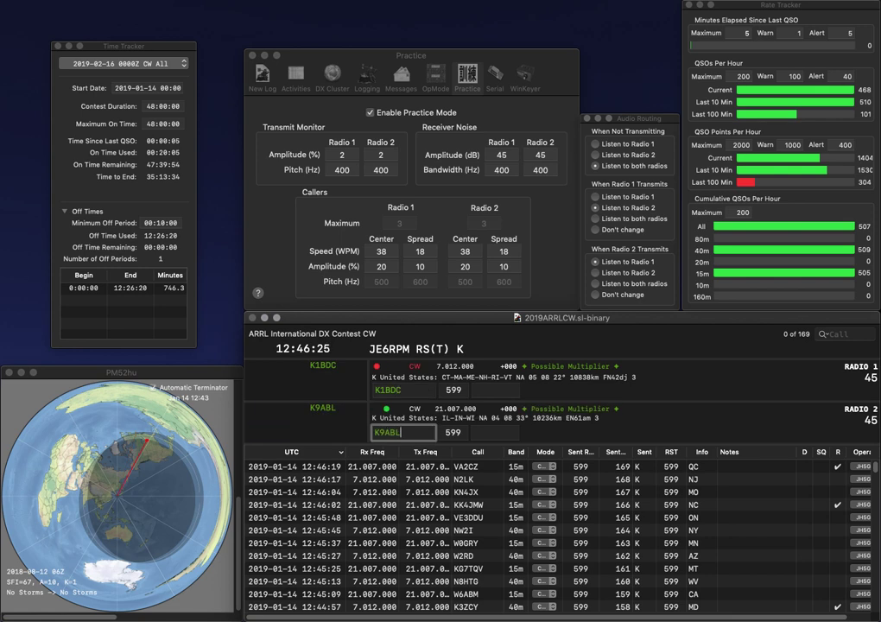
pyautogui.press('Return')
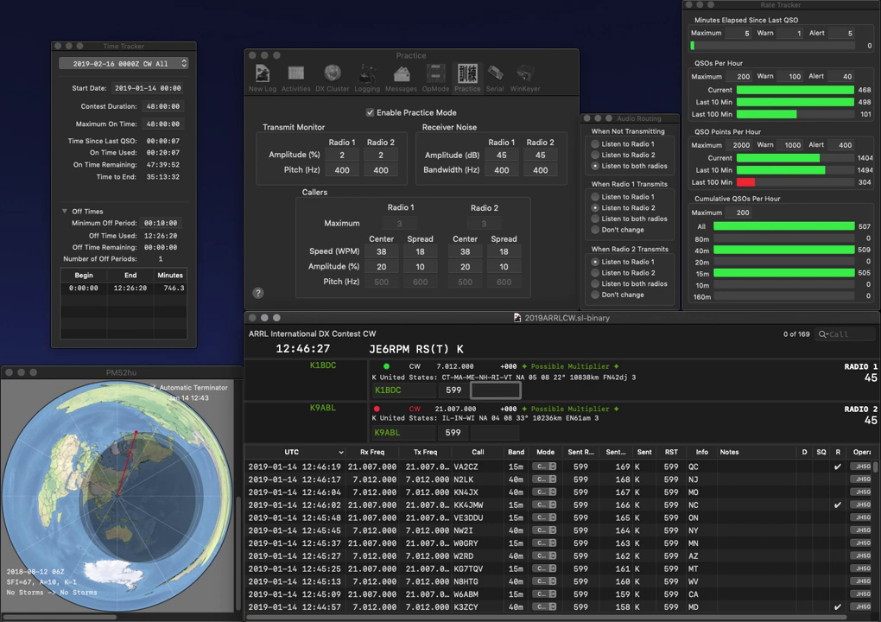
pyautogui.press('Return')
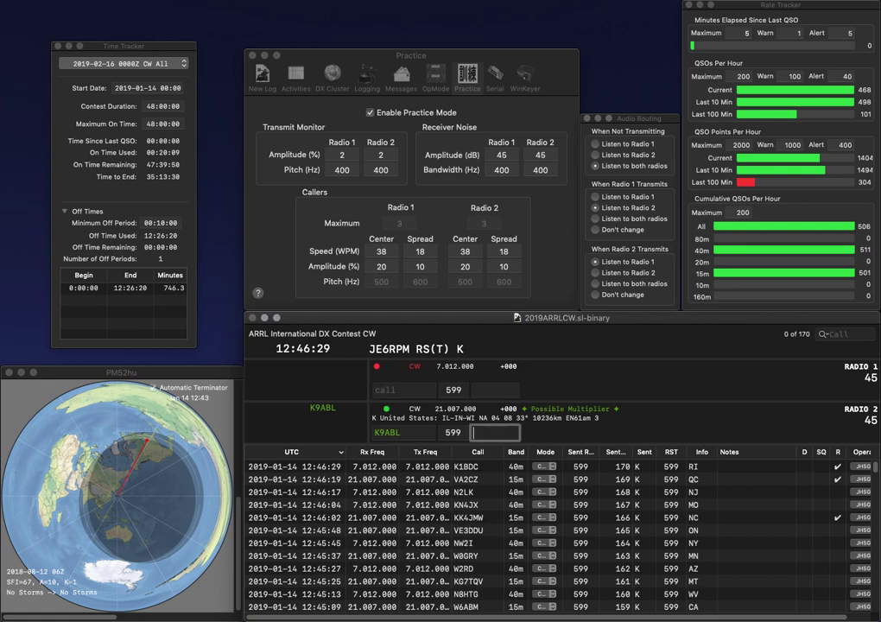
pyautogui.write('IN')
pyautogui.press('Return')
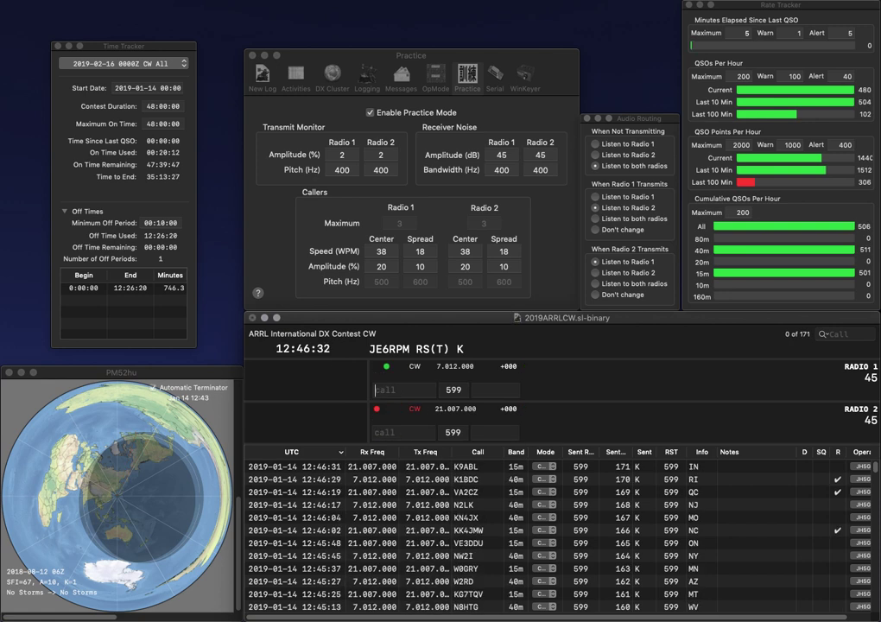
# Send the call sign AD1NG on Radio 1 and the partial call 6RQ on Radio 2.
pyautogui.write('K')
pyautogui.press('BackSpace')
pyautogui.write('AD1NG')
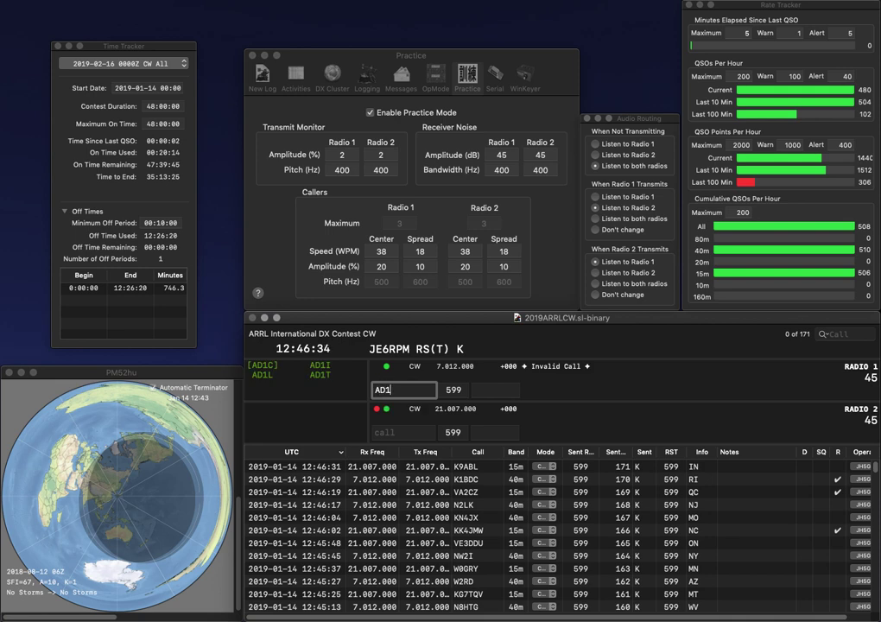
pyautogui.press('Return')
pyautogui.write('6RQ')
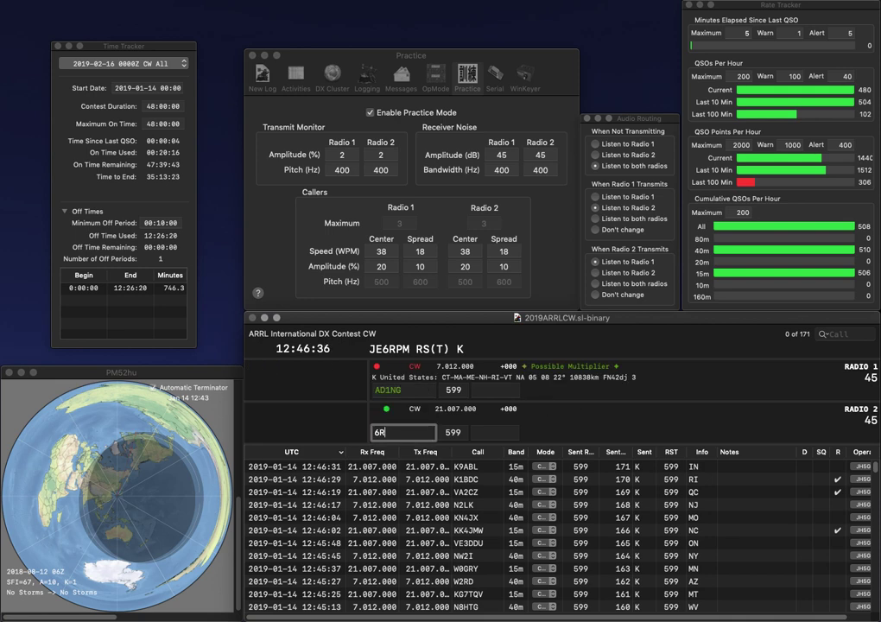
pyautogui.press('Return')
pyautogui.press('space')
pyautogui.press('Left')
pyautogui.press('Left')
pyautogui.press('BackSpace')
pyautogui.write('B')
pyautogui.press('Return')
pyautogui.write('VA')
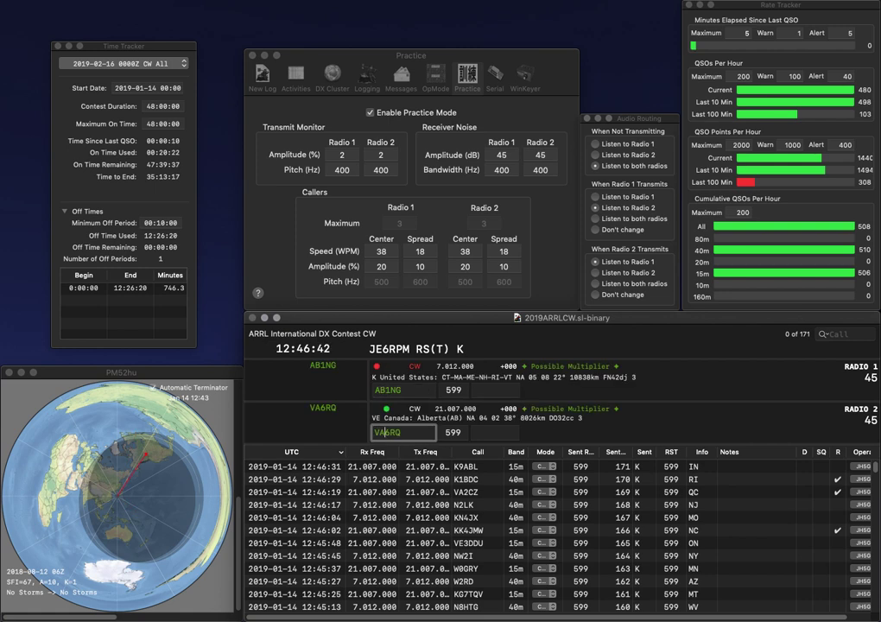
pyautogui.press('Return')
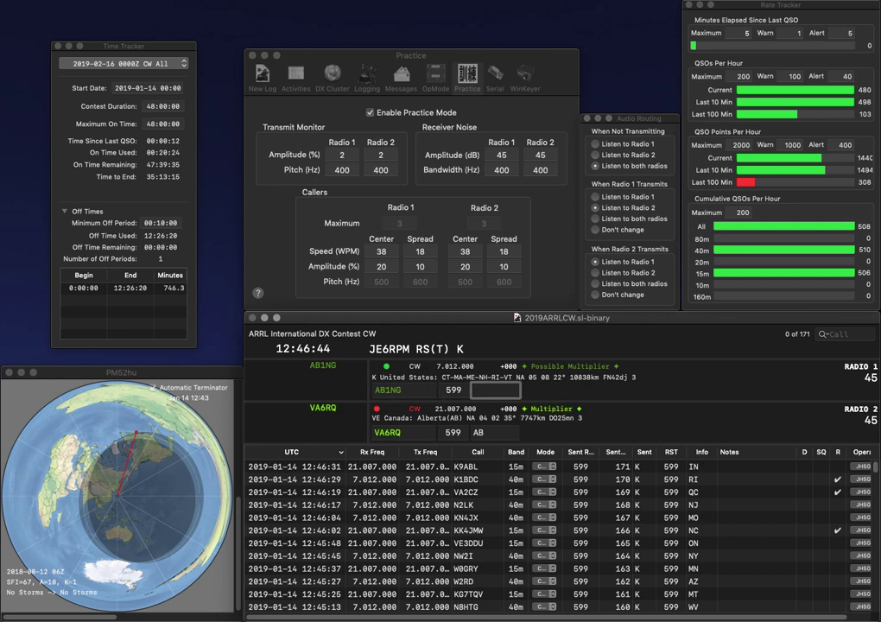
pyautogui.write('MA')
pyautogui.press('Return')
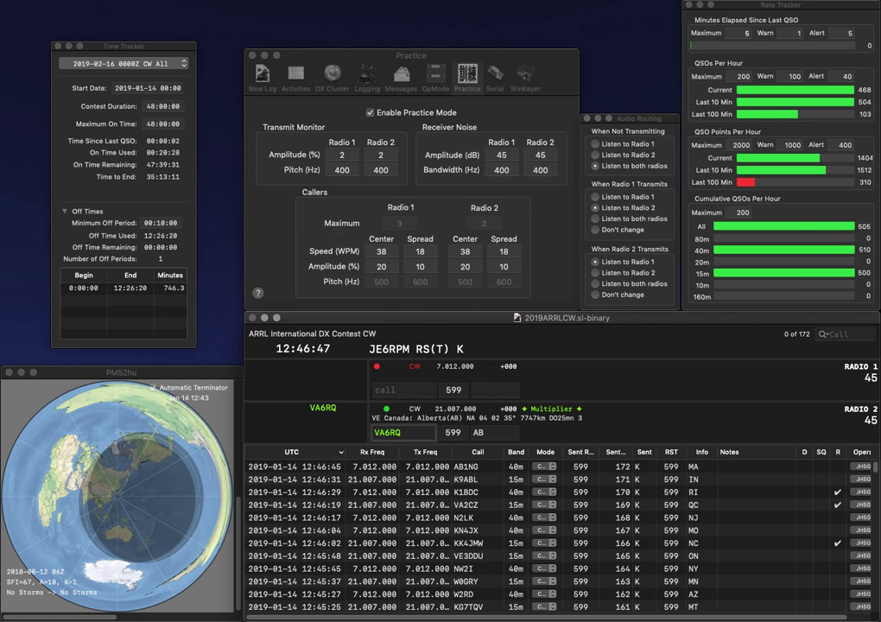
pyautogui.press('Return')
pyautogui.write('K8')
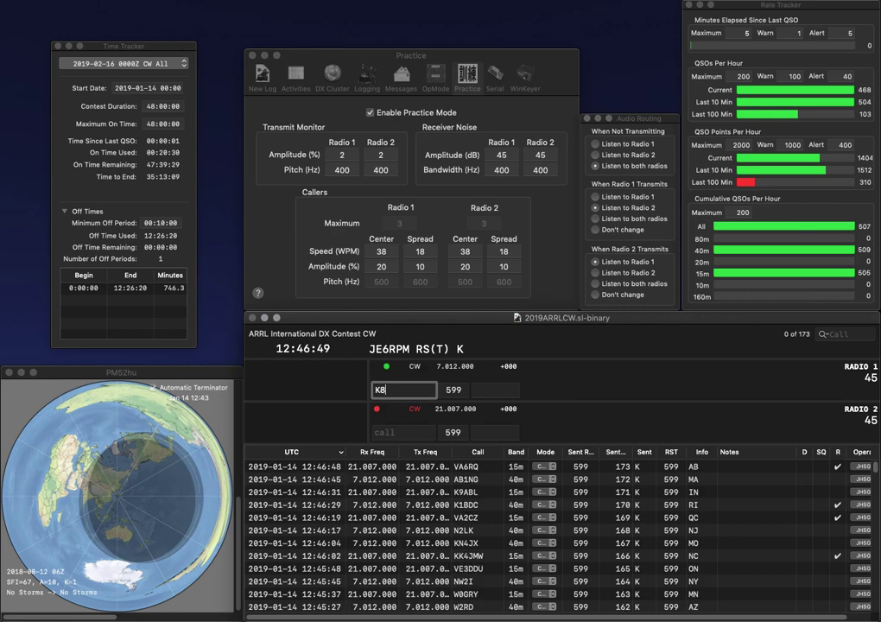
pyautogui.write('UNS')
pyautogui.press('Return')
pyautogui.write('W8OH')
pyautogui.press('Return')
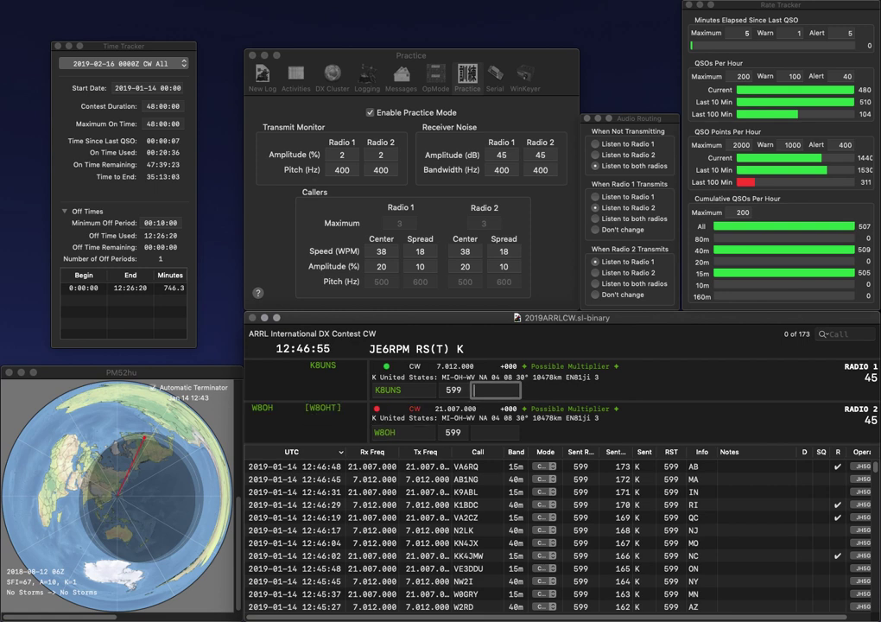
pyautogui.write('OH')
pyautogui.press('Return')
pyautogui.write('WV')
pyautogui.press('Return')
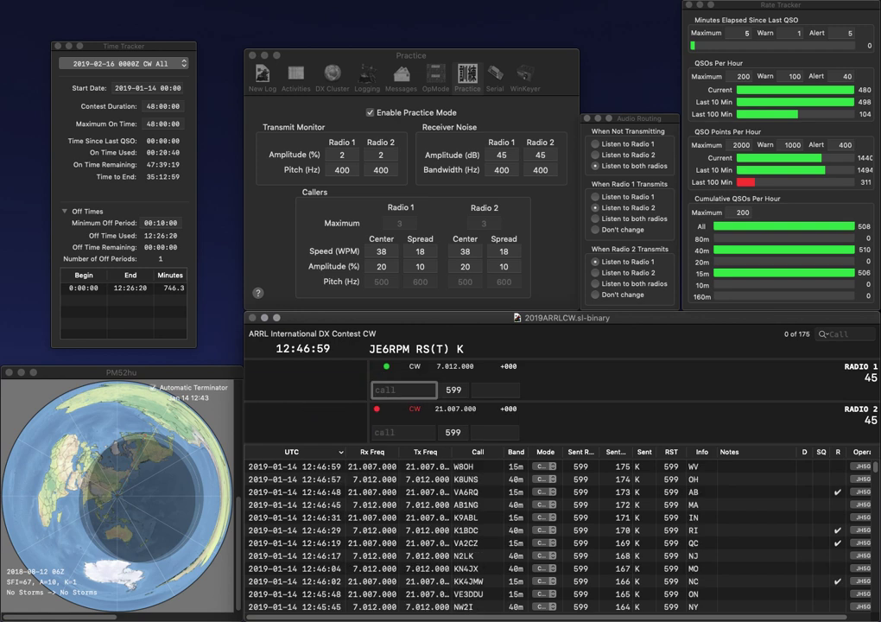
pyautogui.write('W4QK')
pyautogui.press('Return')
pyautogui.write('VA3MO')
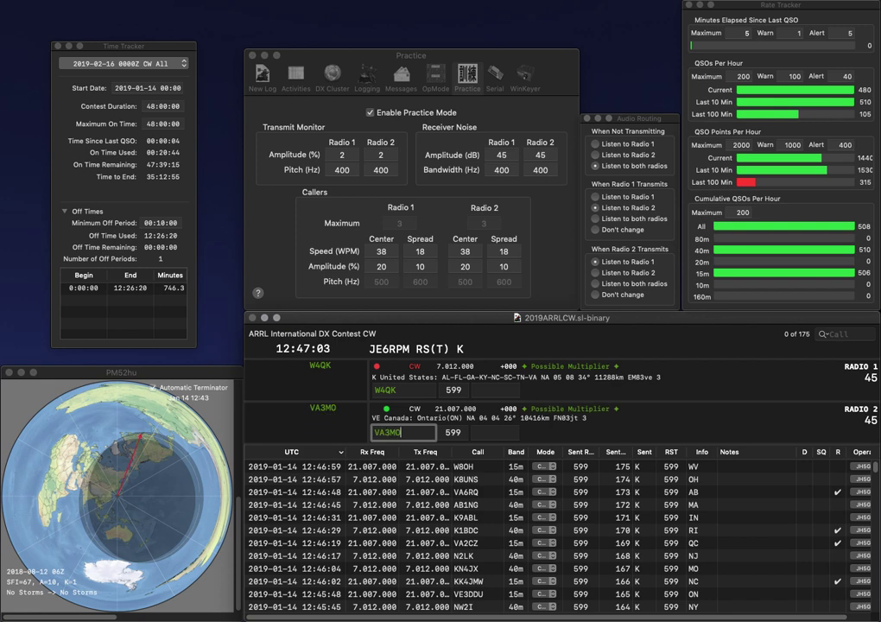
pyautogui.press('Return')
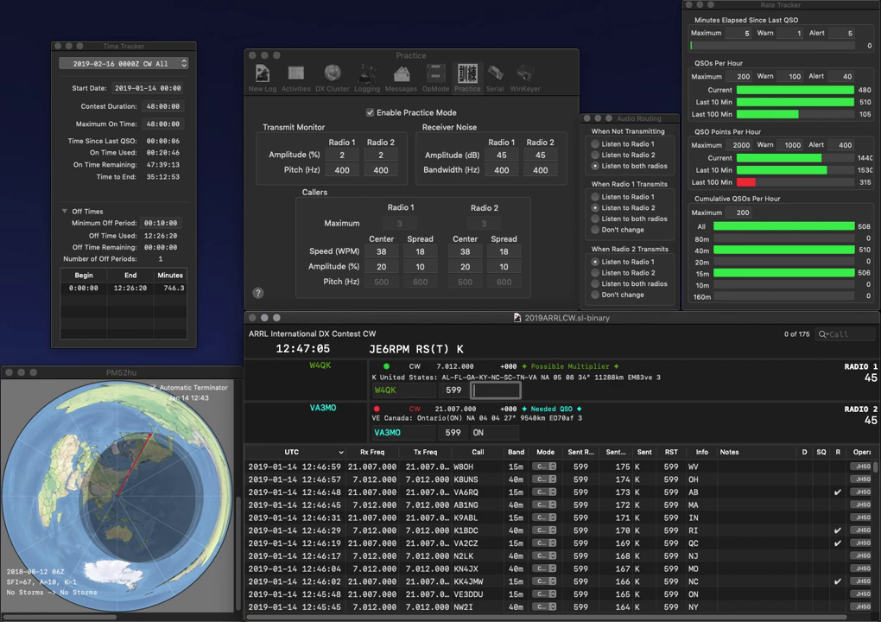
pyautogui.press('Return')
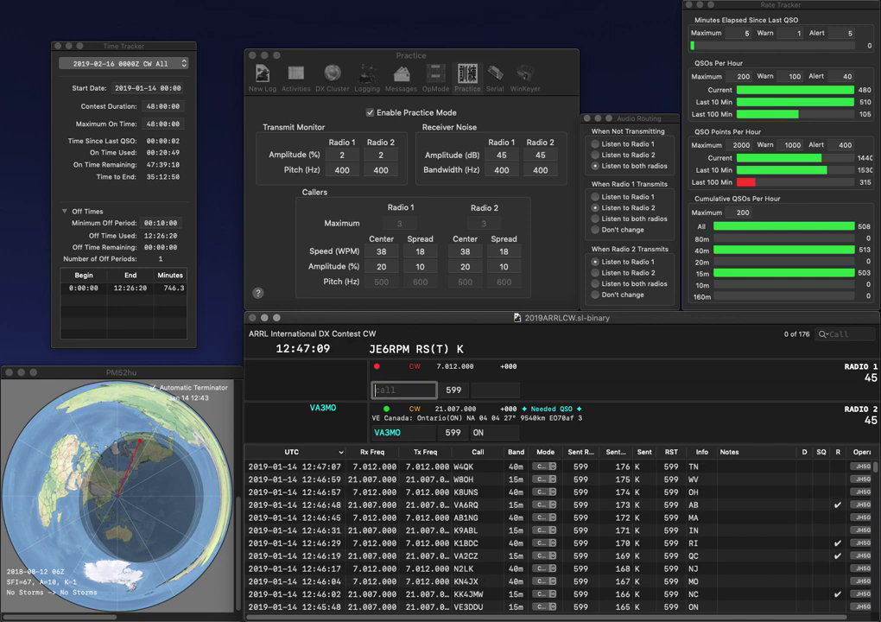
pyautogui.press('Return')
pyautogui.write('WS')
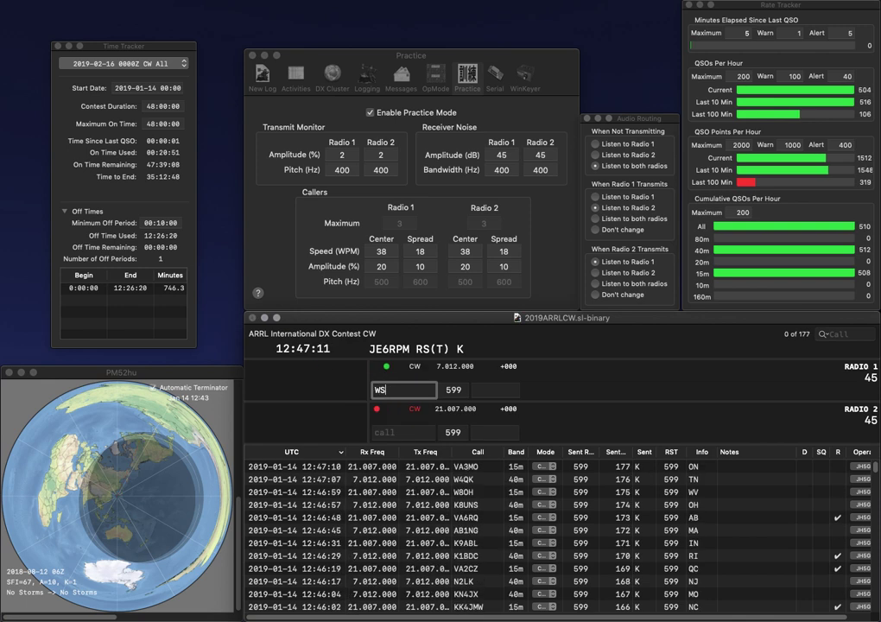
pyautogui.write('0TA')
pyautogui.press('Return')
pyautogui.write('FKI')
pyautogui.press('Return')
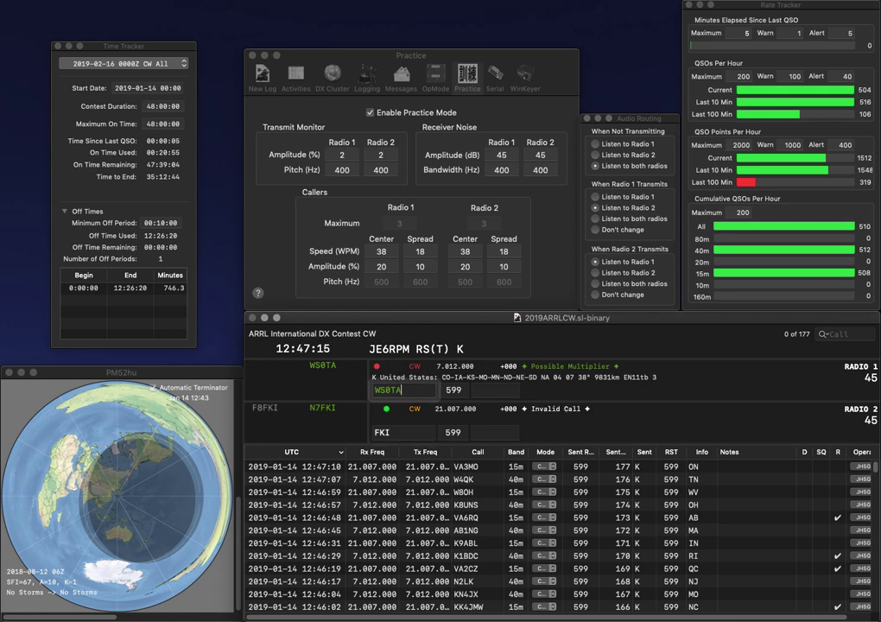
pyautogui.write('NE')
pyautogui.press('Return')
pyautogui.write('N7')
pyautogui.press('Return')
pyautogui.write('WX2N')
pyautogui.press('Return')
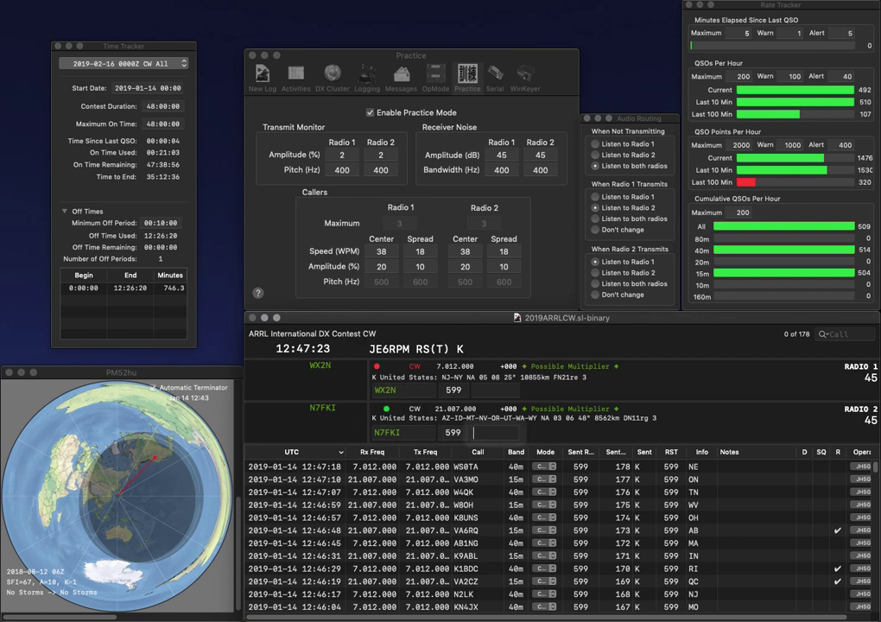
pyautogui.write('WA')
pyautogui.press('Return')
# Log WX2N on Radio 1 with exchange NY and send the partial call AGH on Radio 2.
pyautogui.write('NY')
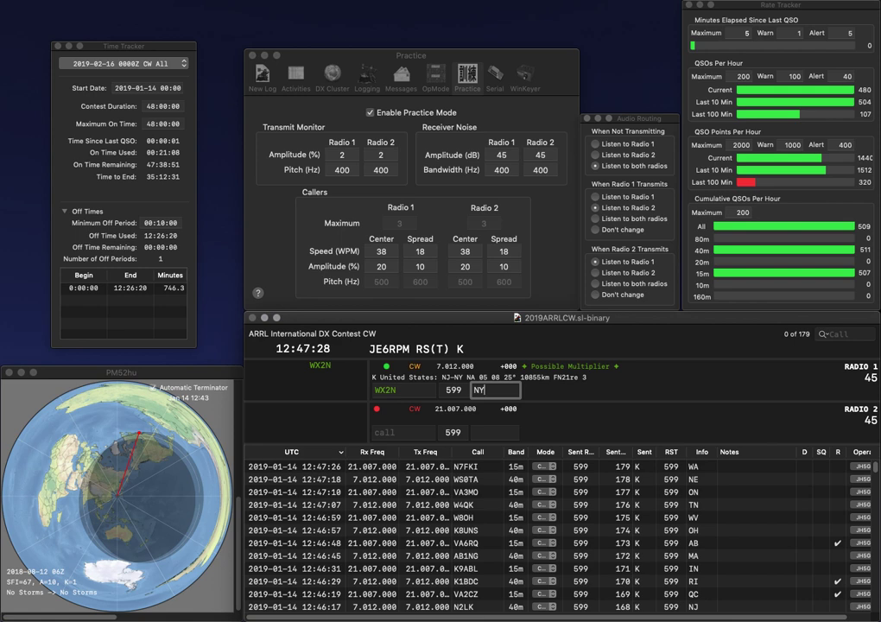
pyautogui.press('Return')
pyautogui.write('WAGH')
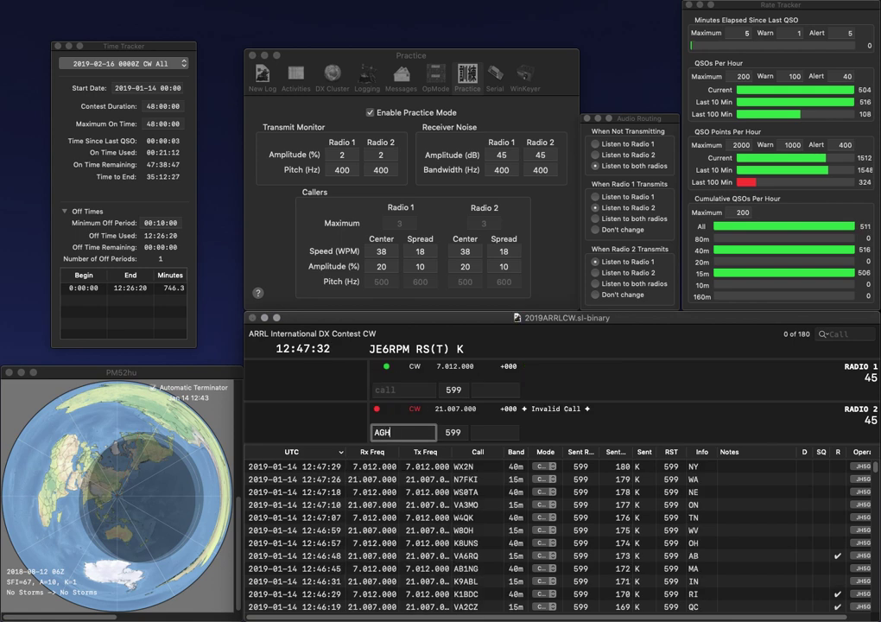
pyautogui.press('Return')
# Enter the call sign KD8BBK on Radio 1 and send it.
pyautogui.write('8BBK')
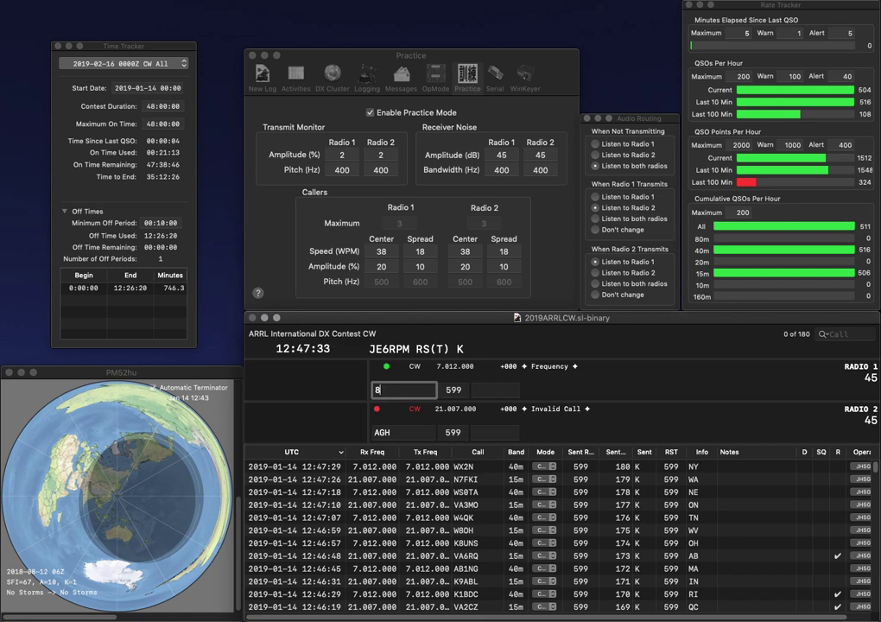
pyautogui.press('Home')
pyautogui.write('KD')
pyautogui.press('Return')
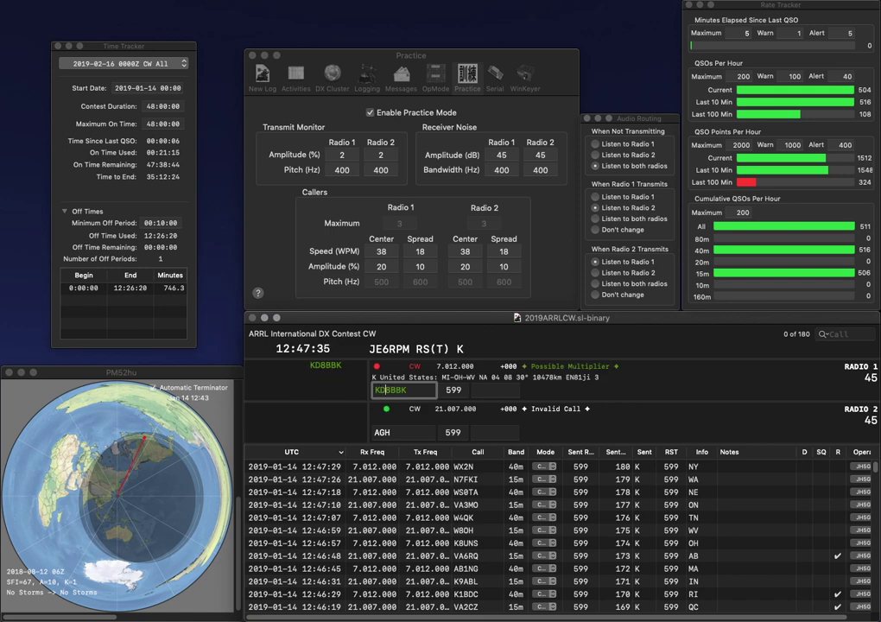
pyautogui.press('Left')
pyautogui.write('76')
pyautogui.press('BackSpace')
pyautogui.press('Right')
pyautogui.write('X')
pyautogui.press('Return')
pyautogui.press('Tab')
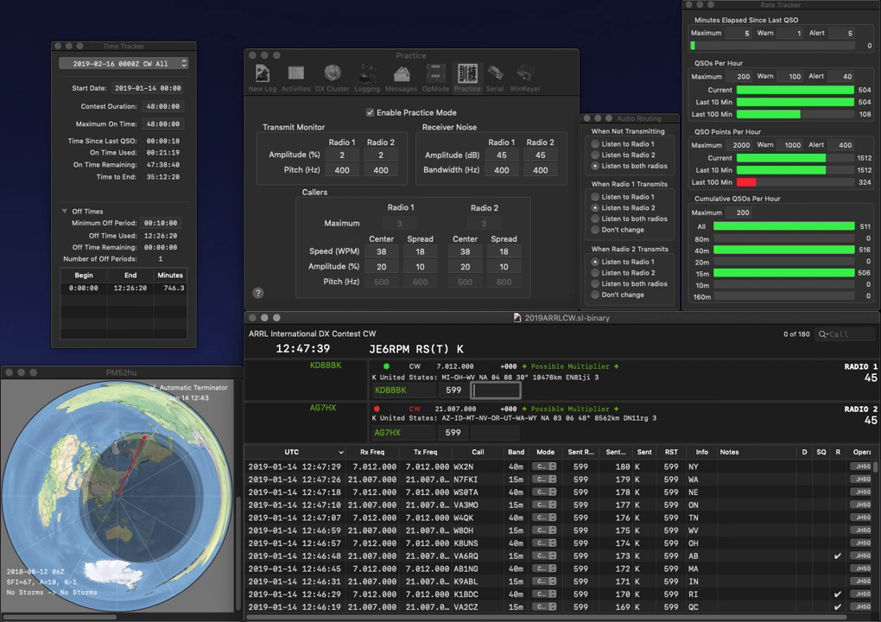
# Log KD8BBK on Radio 1 with exchange MI and AG7HX on Radio 2 with exchange OR.
pyautogui.write('MI')
pyautogui.press('Return')
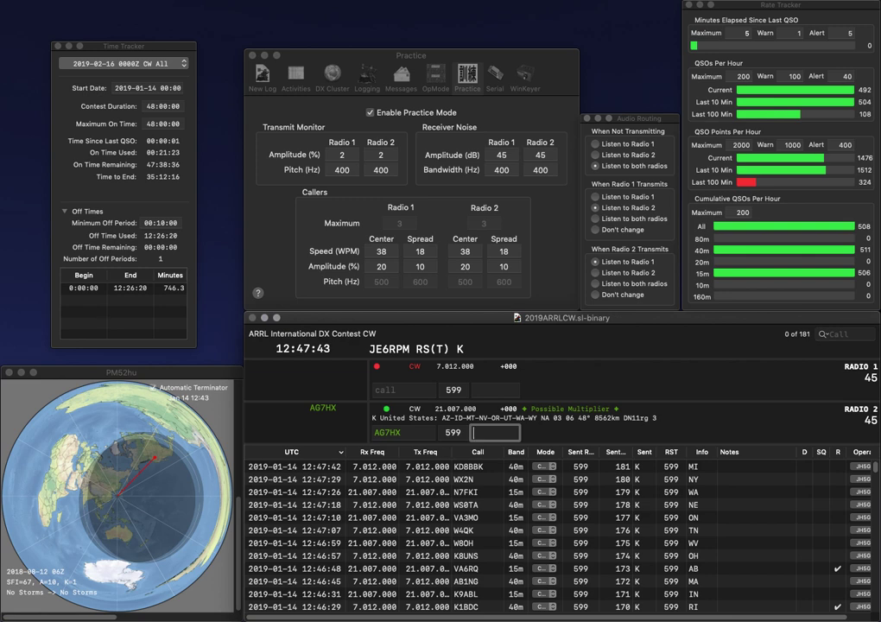
pyautogui.write('OR')
pyautogui.press('Return')
pyautogui.write('W')
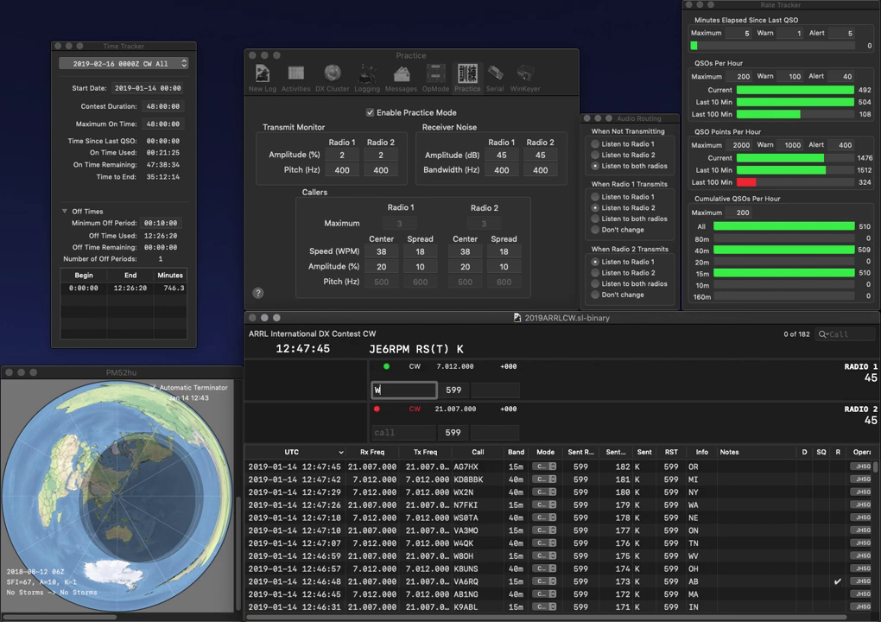
pyautogui.write('4GZX')
pyautogui.press('Return')
pyautogui.write('W4MLB')
pyautogui.press('Return')
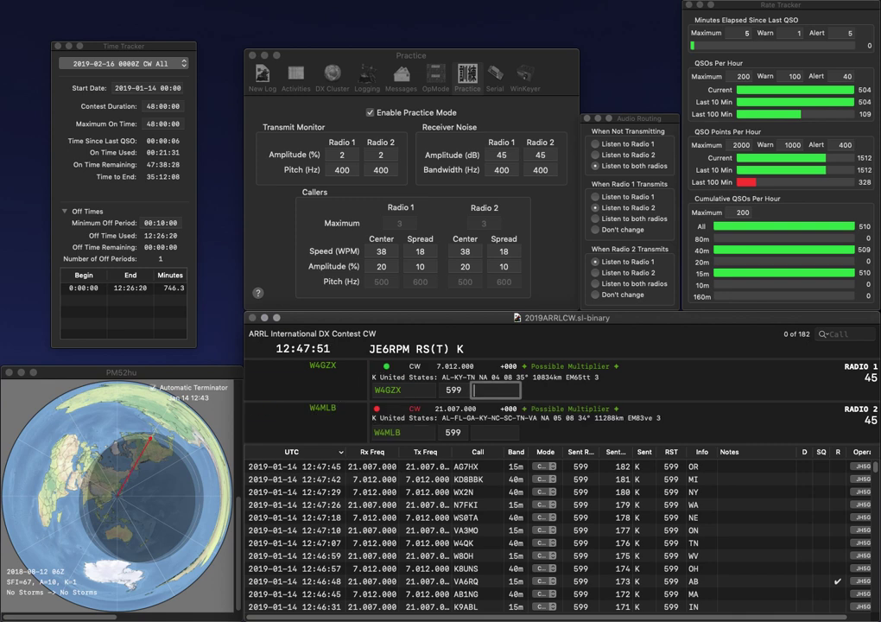
pyautogui.write('AL')
pyautogui.press('Return')
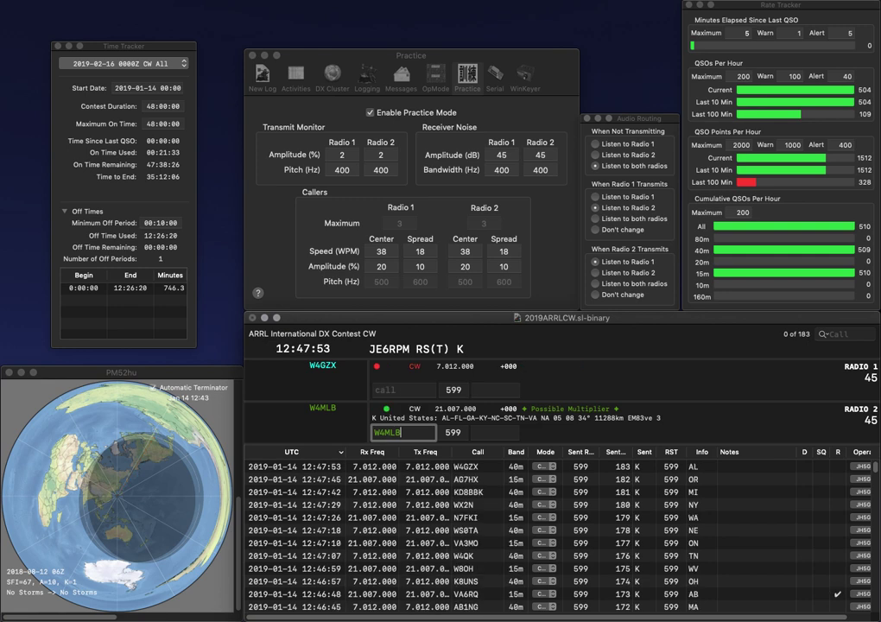
pyautogui.write('VA')
pyautogui.press('Return')
pyautogui.write('N2GDU')
pyautogui.press('Return')
pyautogui.write('K')
pyautogui.press('BackSpace')
pyautogui.write('LDC')
pyautogui.press('Return')
pyautogui.write('NJ')
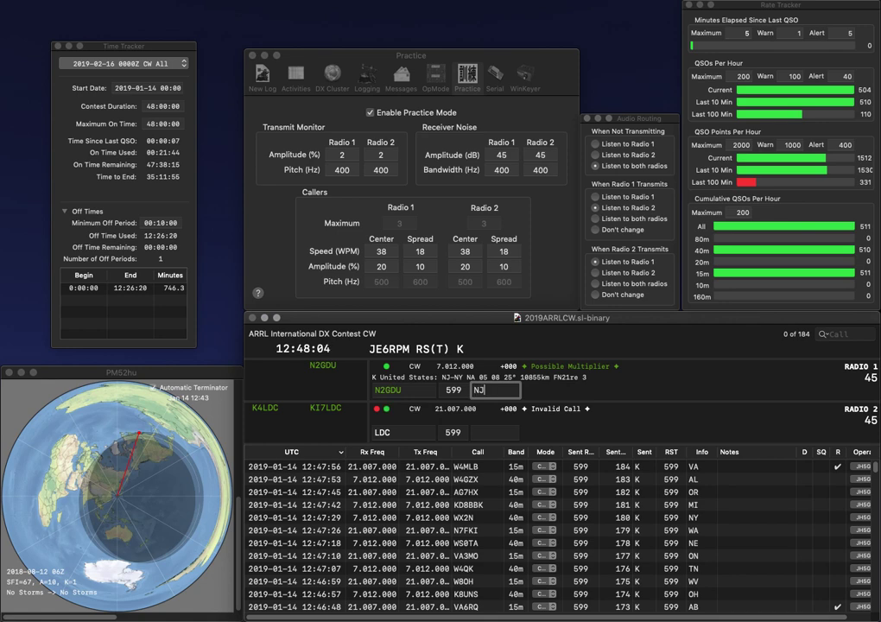
pyautogui.press('Return')
pyautogui.write('KI7')
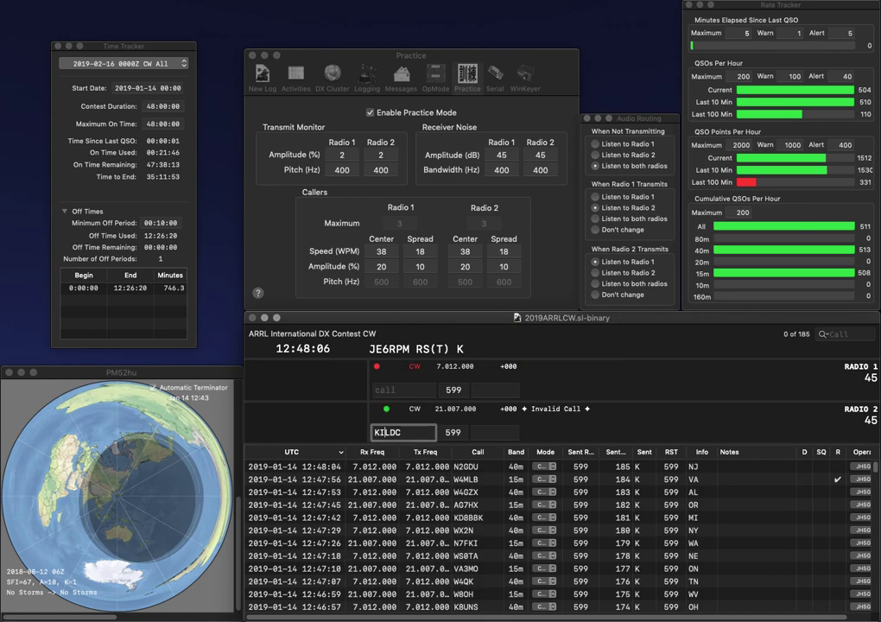
pyautogui.press('Return')
# Send the call sign N9FZV on Radio 1 and log KI7LDC on Radio 2 with exchange OR.
pyautogui.write('N')
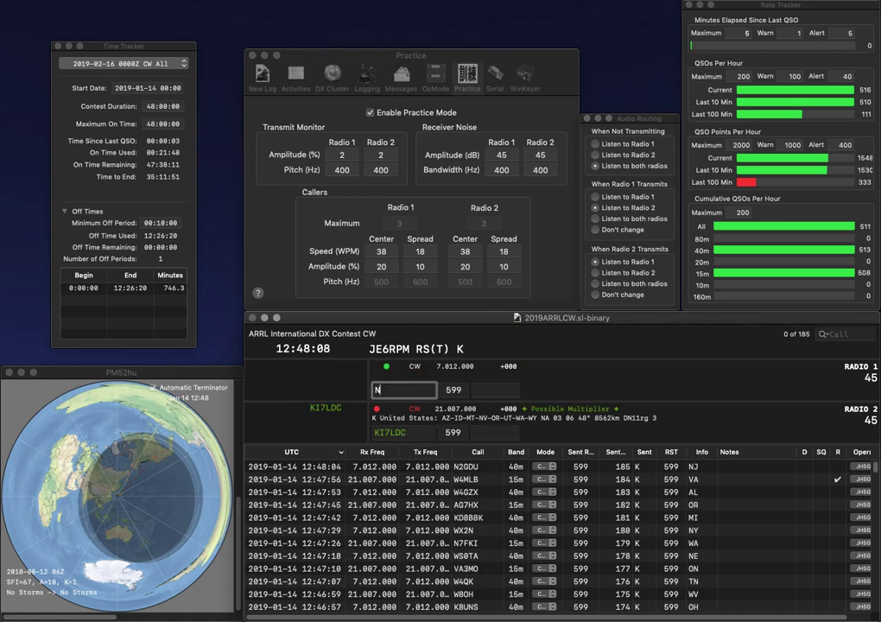
pyautogui.write('0FZV')
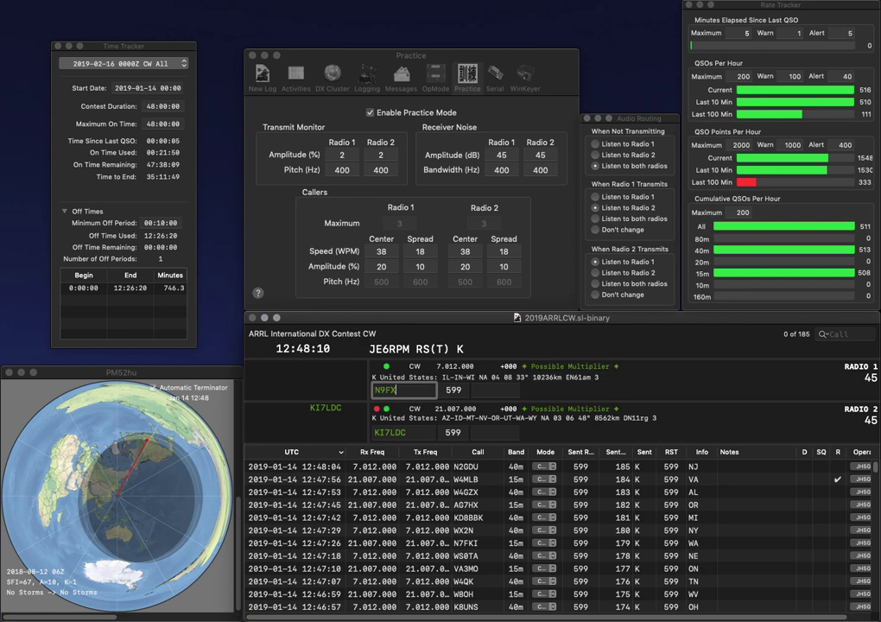
pyautogui.press('Return')
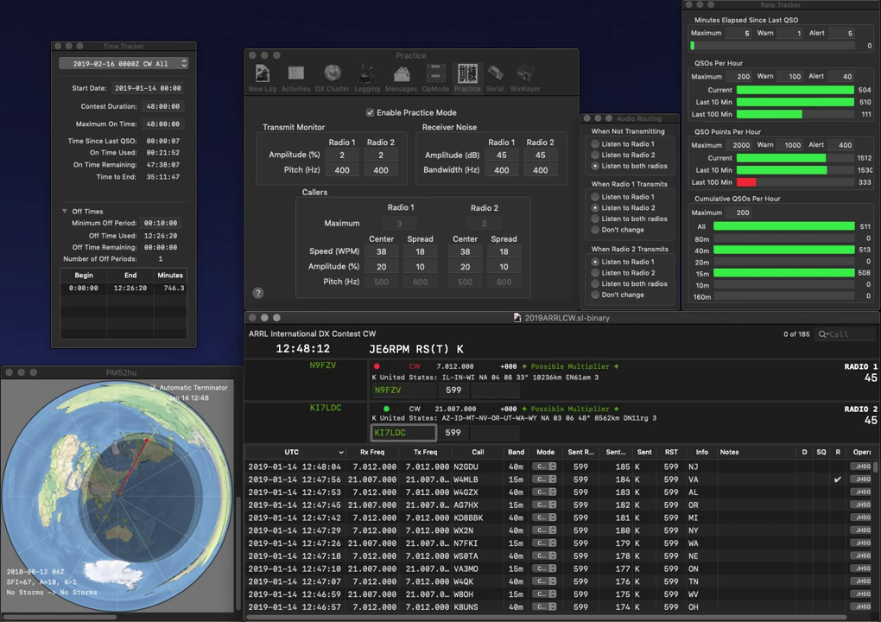
pyautogui.press('Return')
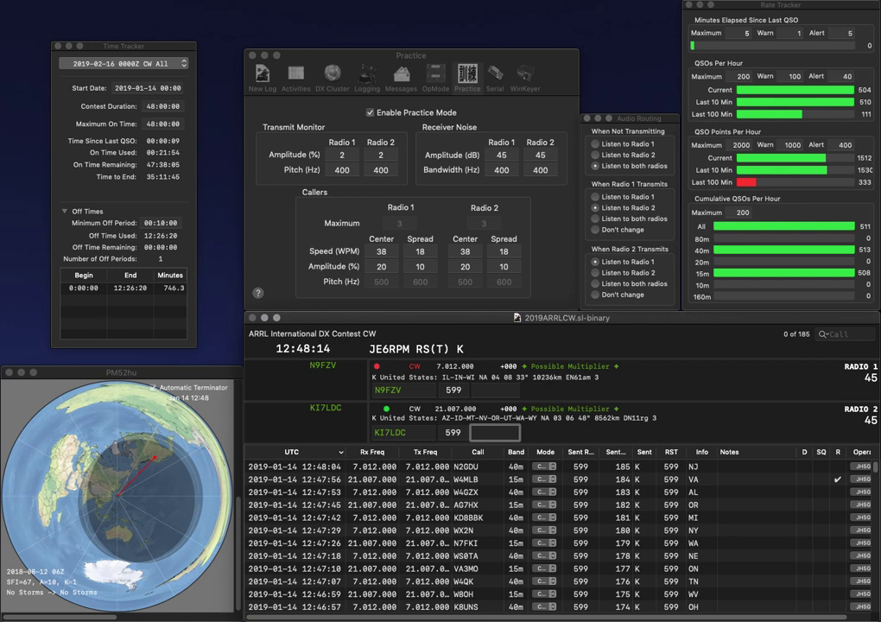
pyautogui.press('Return')
# Log N9FZV on Radio 1 with exchange IL and send the call sign VE7LB on Radio 2.
pyautogui.write('IL')
pyautogui.press('Return')
pyautogui.write('VE7LB')
pyautogui.press('Return')
# Send the partial call 6URY on Radio 1.
pyautogui.write('6URY')
pyautogui.press('Return')
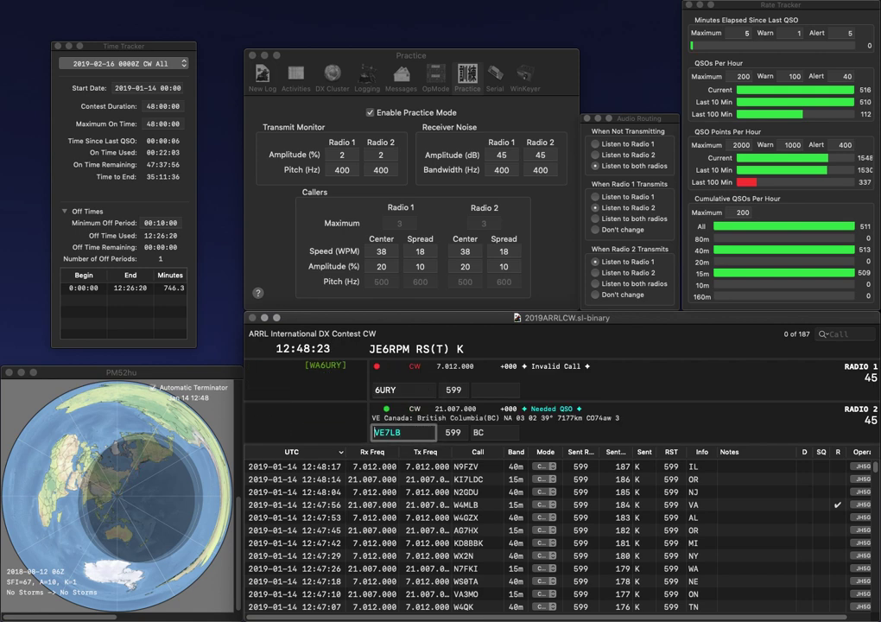
pyautogui.press('Delete')
pyautogui.write('R')
pyautogui.press('Return')
pyautogui.write('WA')
pyautogui.press('Return')
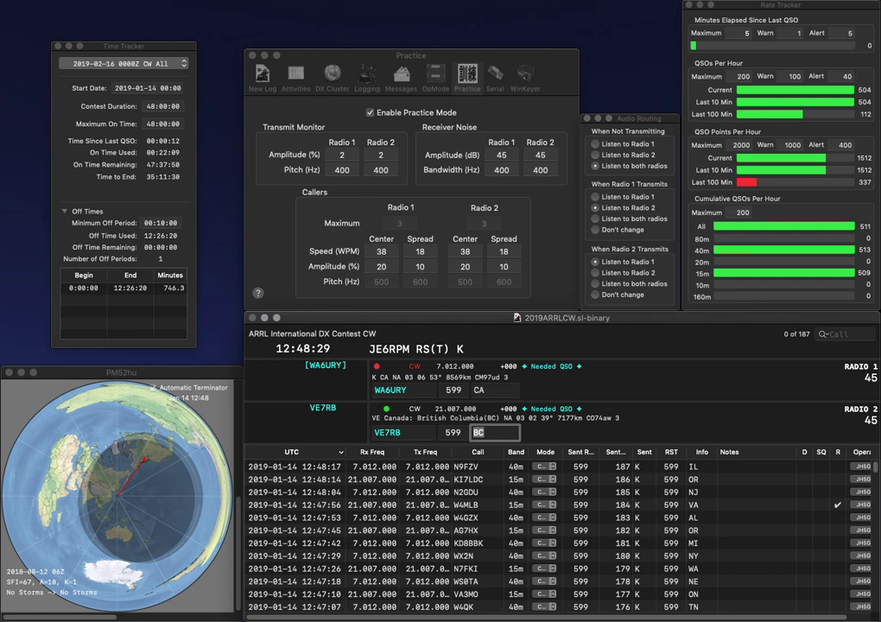
pyautogui.press('Return')
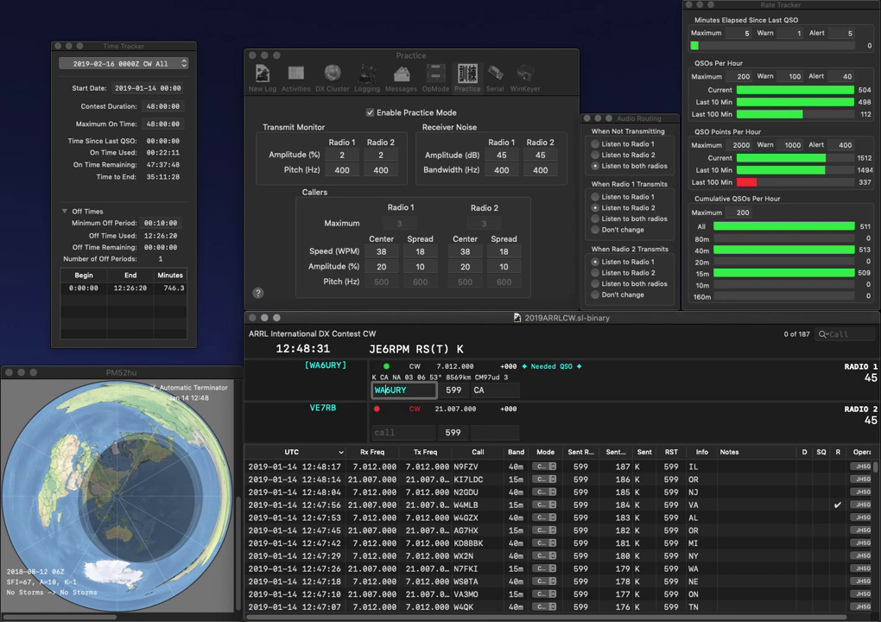
pyautogui.press('Return')
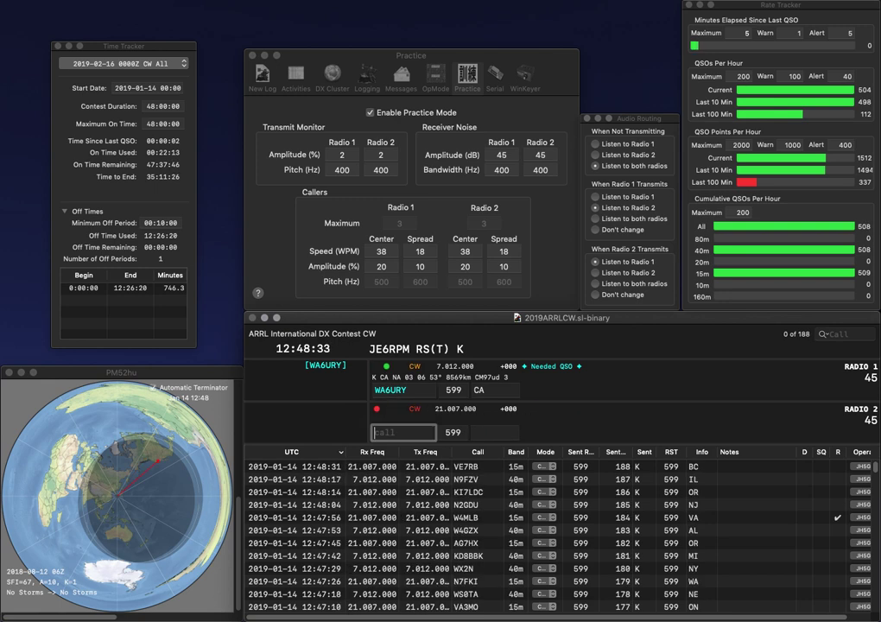
pyautogui.write('K')
pyautogui.write('1MA')
pyautogui.press('BackSpace')
pyautogui.write('R')
pyautogui.press('Return')
pyautogui.write('4EZN')
pyautogui.write('KC')
pyautogui.press('Return')
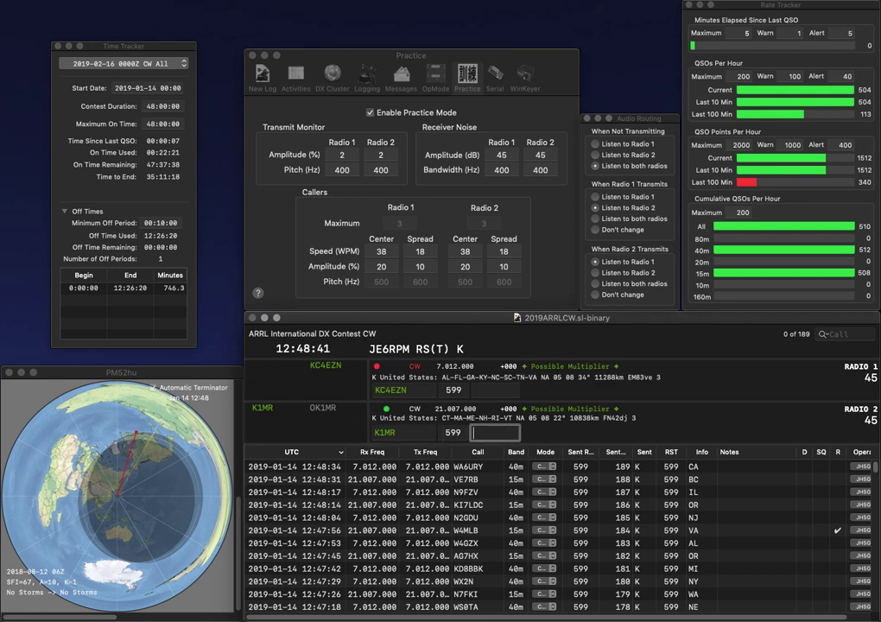
pyautogui.write('CT')
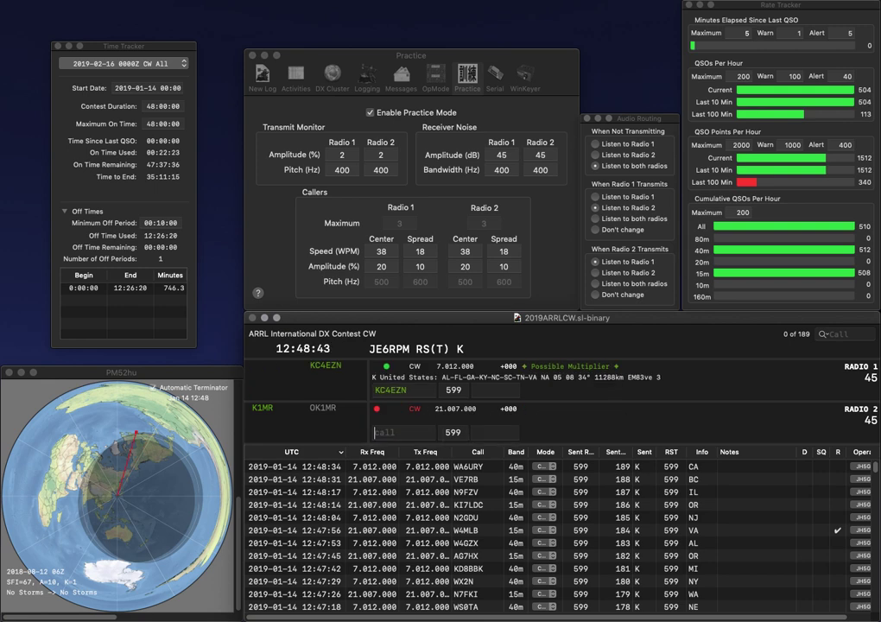
pyautogui.press('Return')
pyautogui.write('KY')
pyautogui.press('Return')
pyautogui.write('WB2')
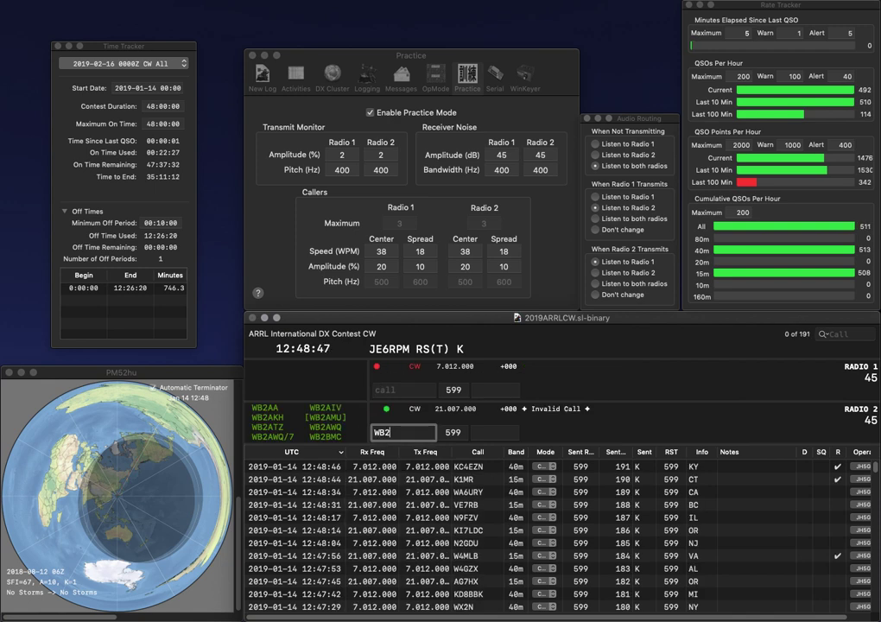
pyautogui.write('LMA')
pyautogui.press('Return')
pyautogui.write('KZ7N')
pyautogui.press('Return')
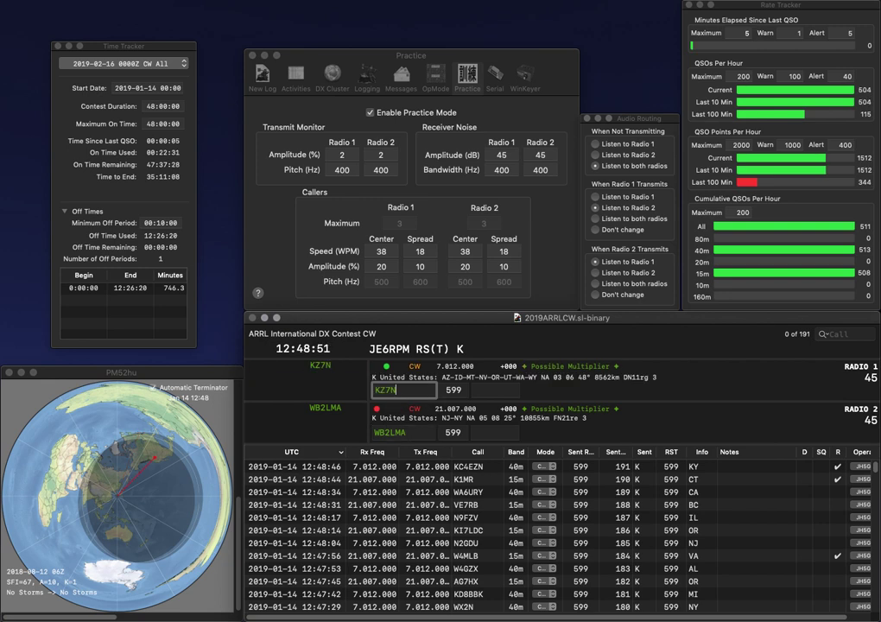
pyautogui.write('N')
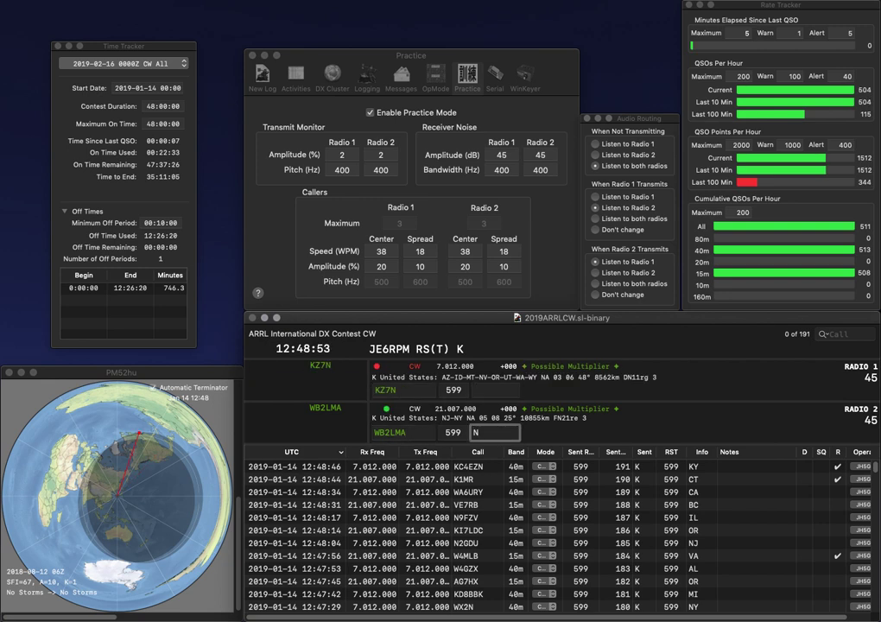
pyautogui.write('Y')
pyautogui.press('Return')
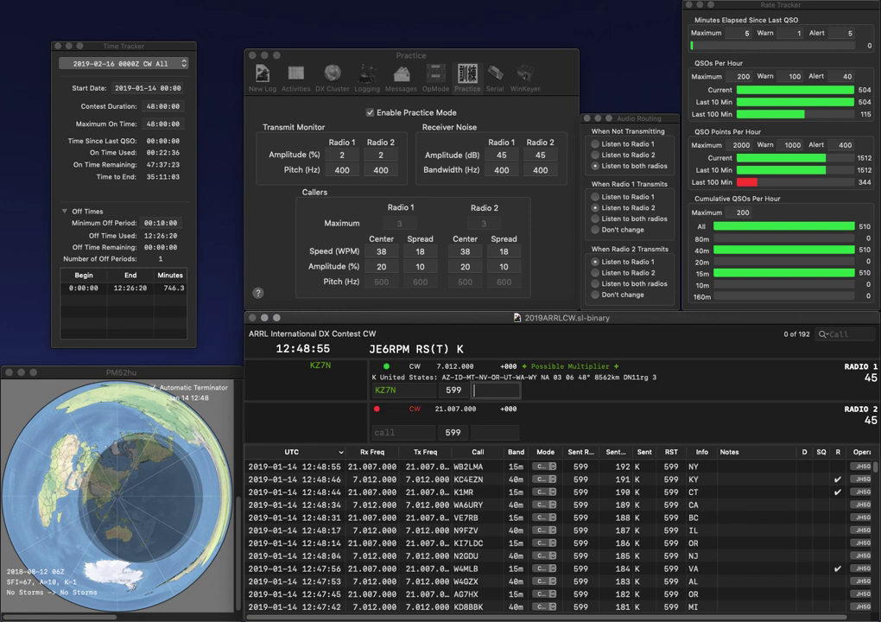
pyautogui.write('NV')
pyautogui.press('Return')
pyautogui.write('KZ9R')
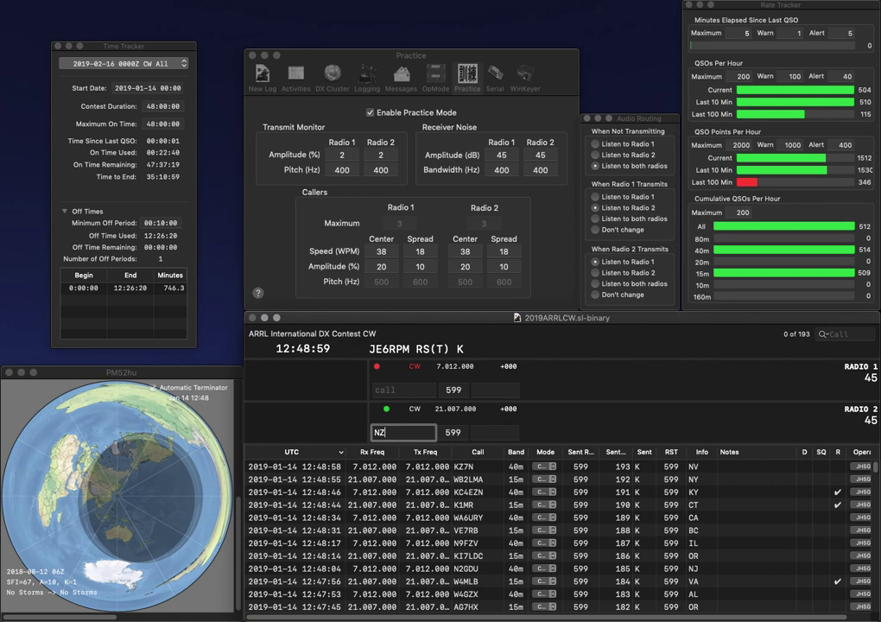
pyautogui.press('Return')
pyautogui.write('K0TSA')
pyautogui.press('Return')
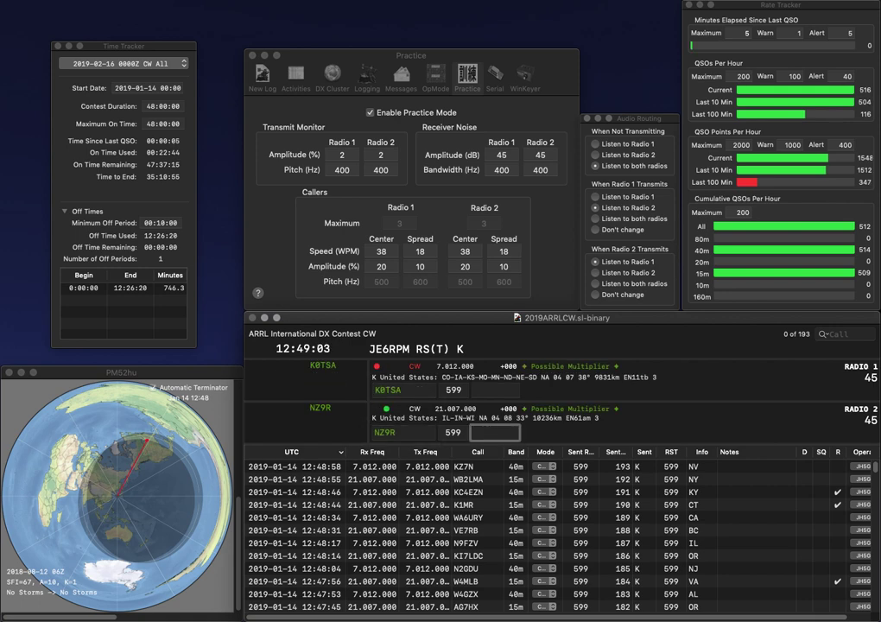
# Log NZ9R on Radio 2 with exchange IN and K0TSA on Radio 1 with exchange ND.
pyautogui.write('IN')
pyautogui.press('Return')
pyautogui.write('ND')
pyautogui.press('Return')
pyautogui.write('WW9F')
pyautogui.press('Return')
pyautogui.write('KF8IY')
pyautogui.press('Return')
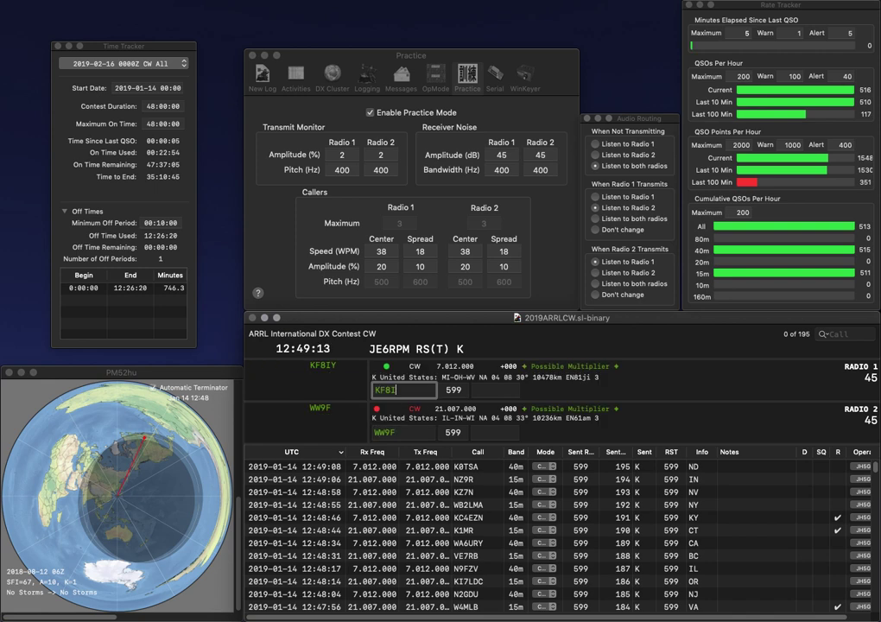
pyautogui.press('Return')
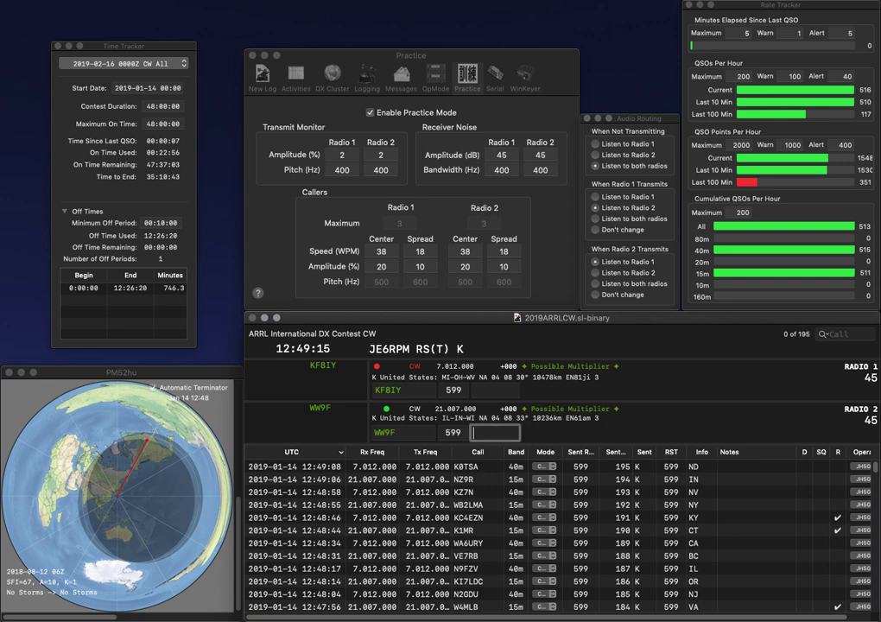
pyautogui.press('Return')
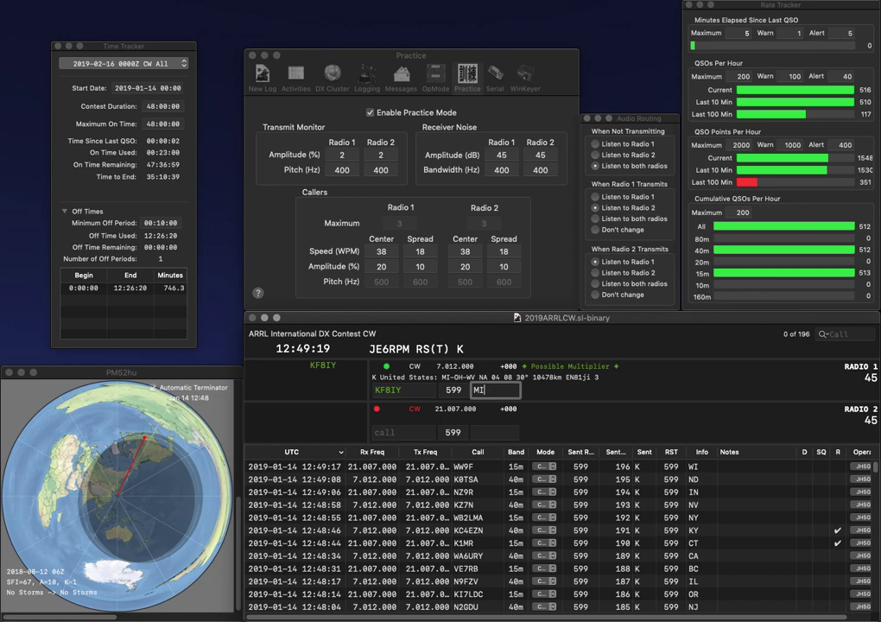
pyautogui.press('Return')
pyautogui.write('K6')
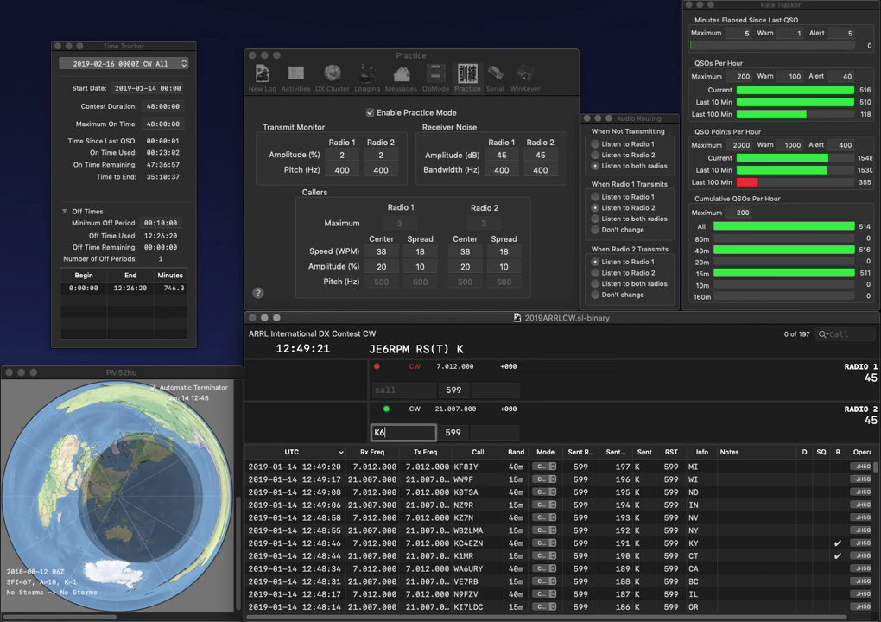
pyautogui.press('BackSpace')
pyautogui.write('B4')
pyautogui.write('W2HZG')
pyautogui.press('Return')
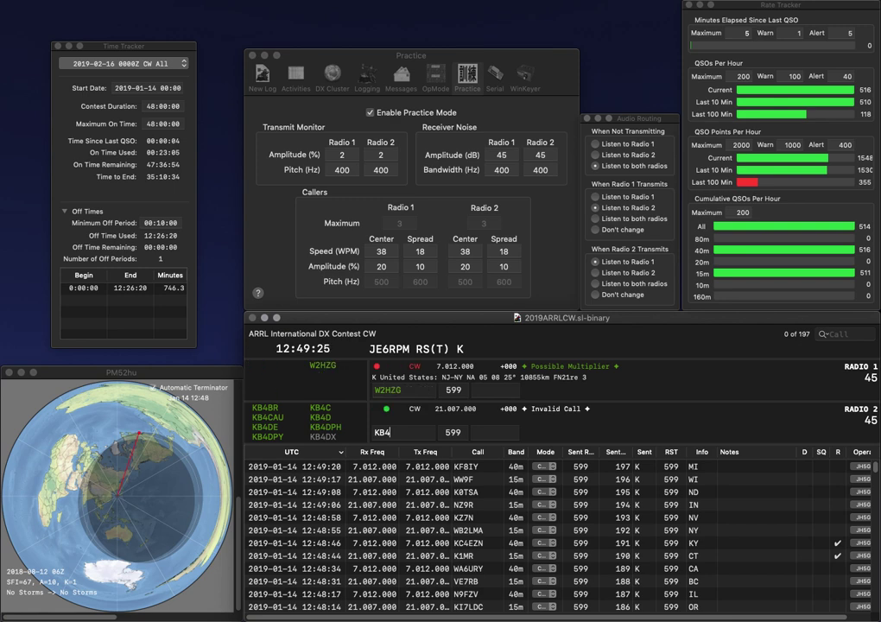
pyautogui.write('LHP')
pyautogui.press('Return')
pyautogui.write('NJ')
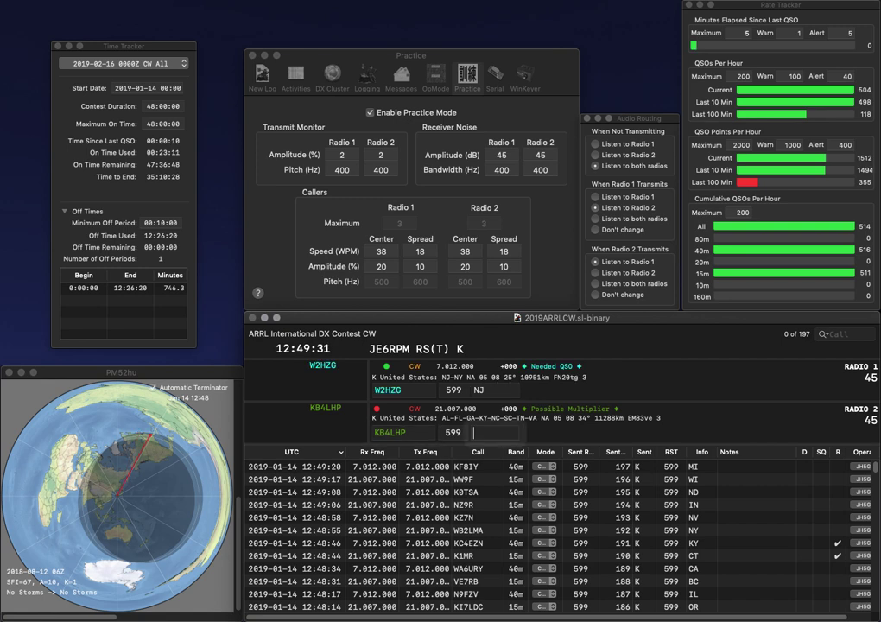
pyautogui.press('Return')
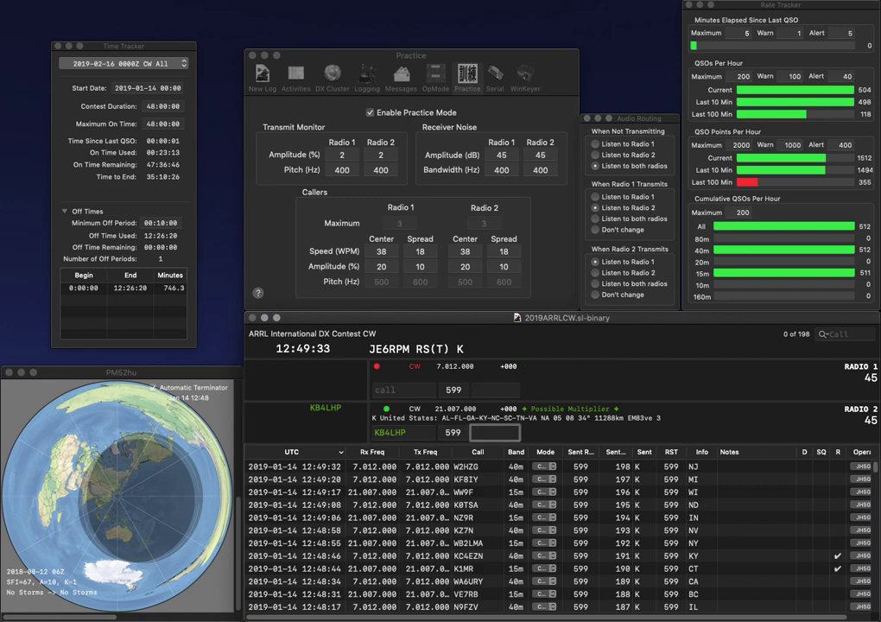
pyautogui.press('Return')
pyautogui.write('AKC')
pyautogui.press('Return')
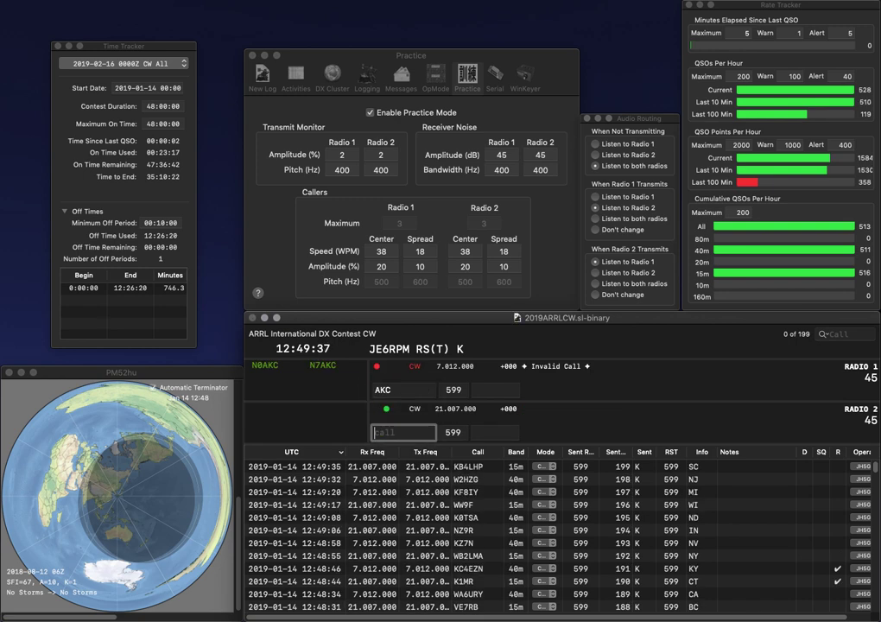
pyautogui.write('W6SFG')
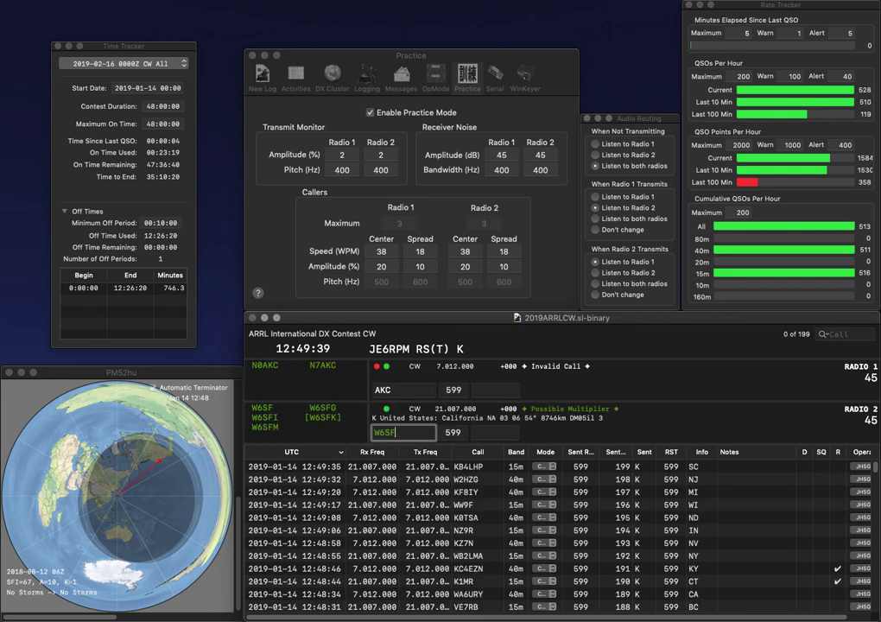
pyautogui.press('Return')
pyautogui.write('N7')
pyautogui.press('Return')
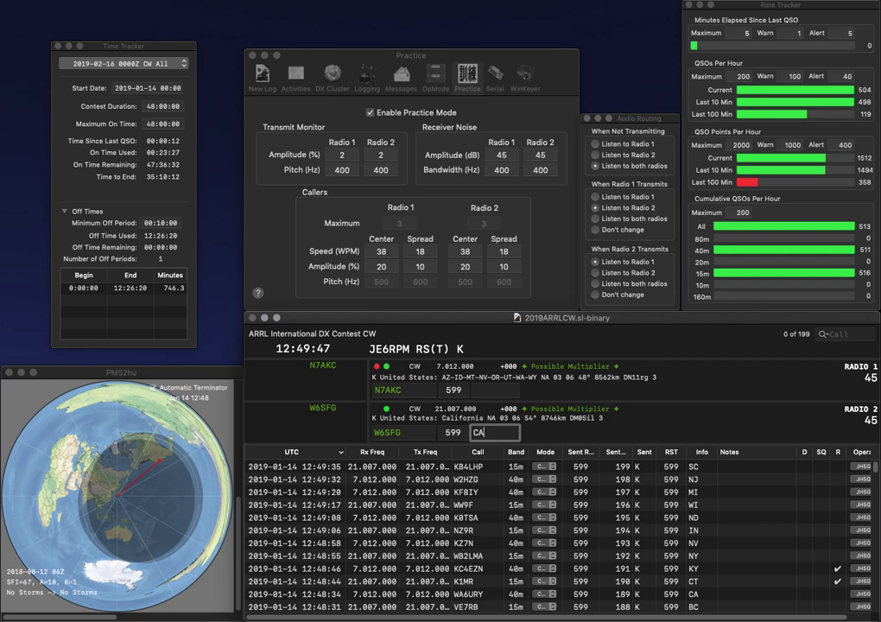
# Log W6SFG on Radio 2 with exchange CA and N7AKC on Radio 1 with exchange NV.
pyautogui.press('Return')
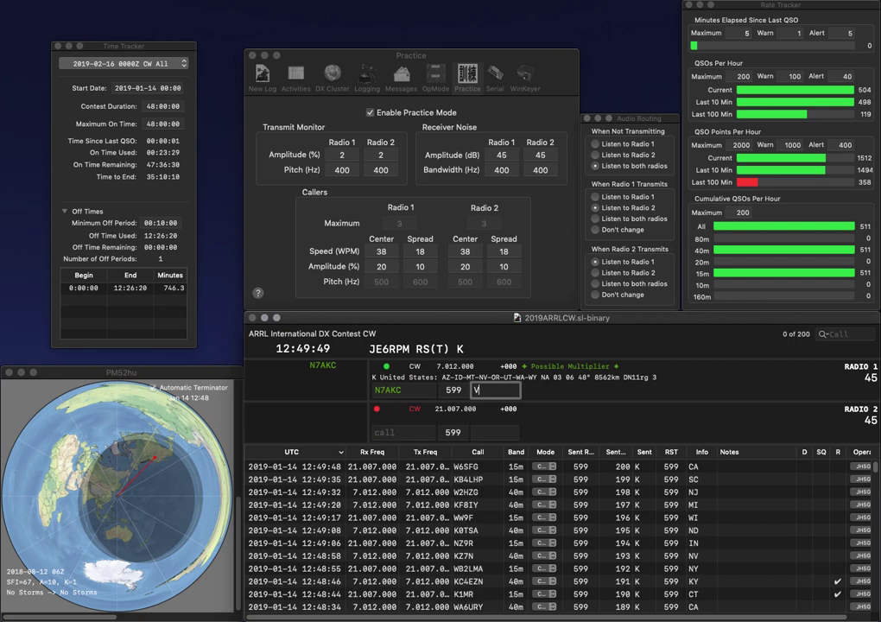
pyautogui.press('BackSpace')
pyautogui.write('NV')
pyautogui.press('Return')
pyautogui.write('W4GKF')
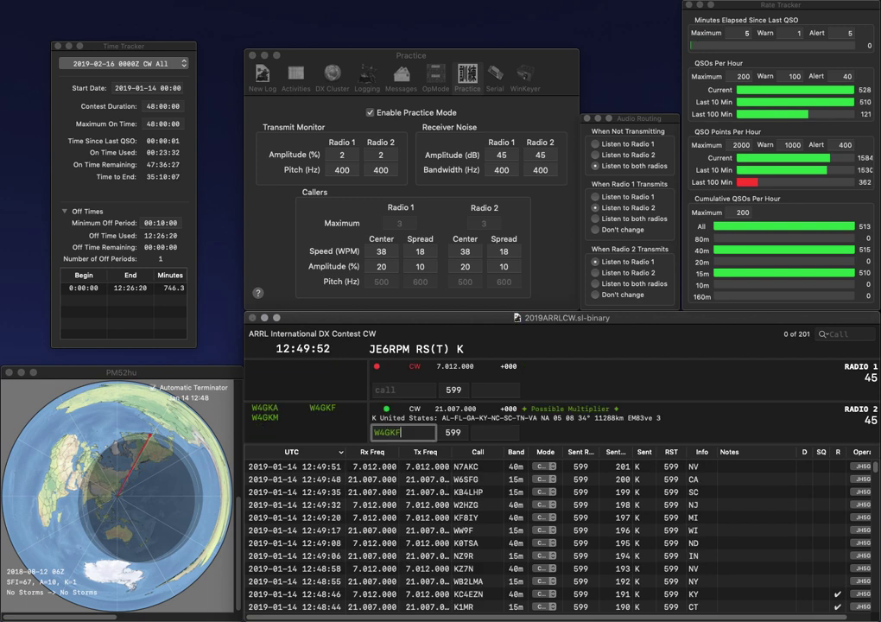
pyautogui.press('Return')
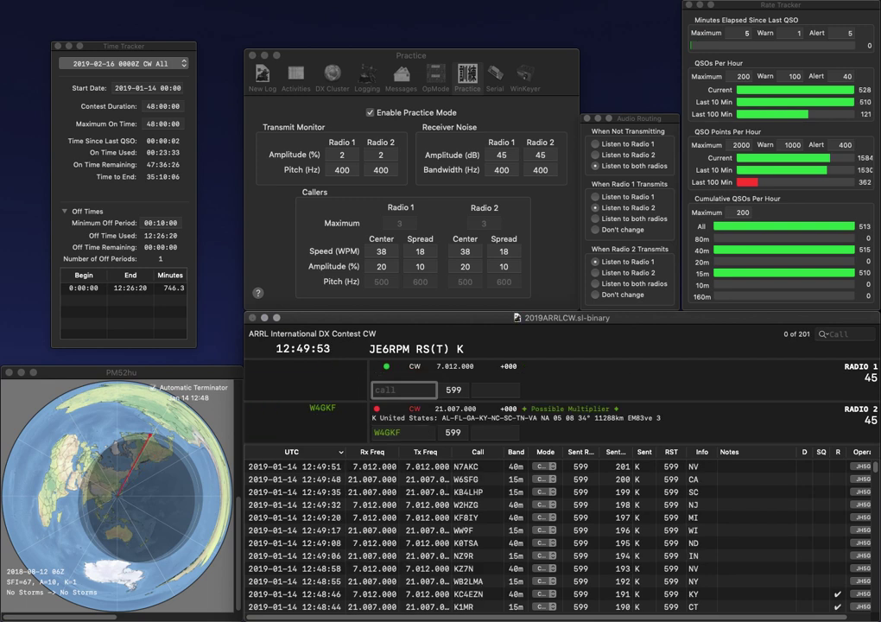
pyautogui.write('W8WOM')
pyautogui.press('Return')
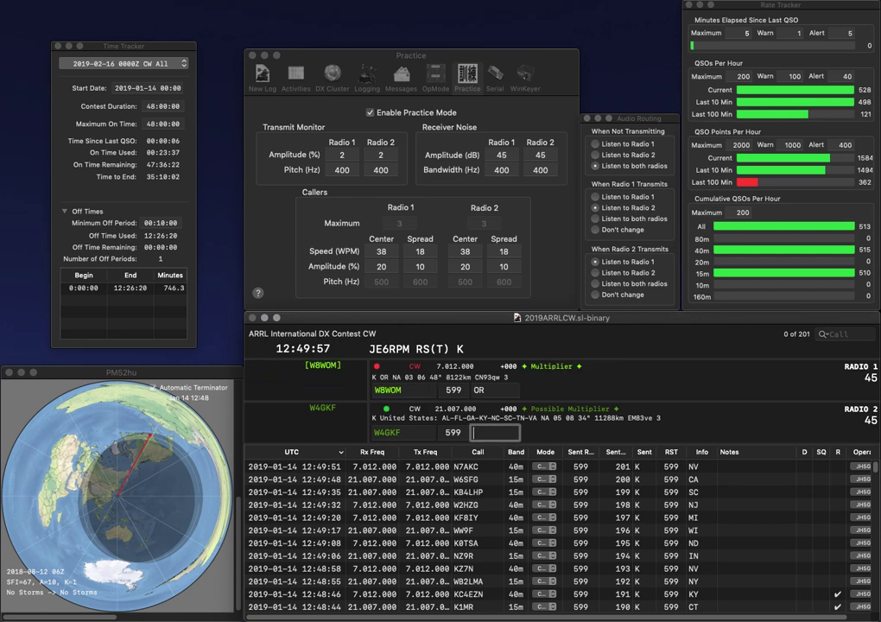
pyautogui.write('NC')
pyautogui.press('Return')
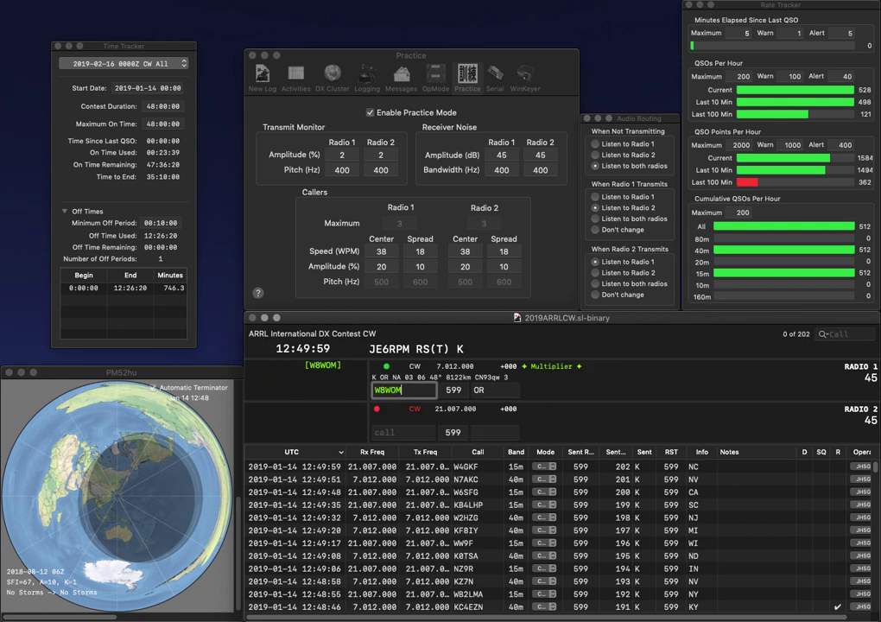
pyautogui.press('Return')
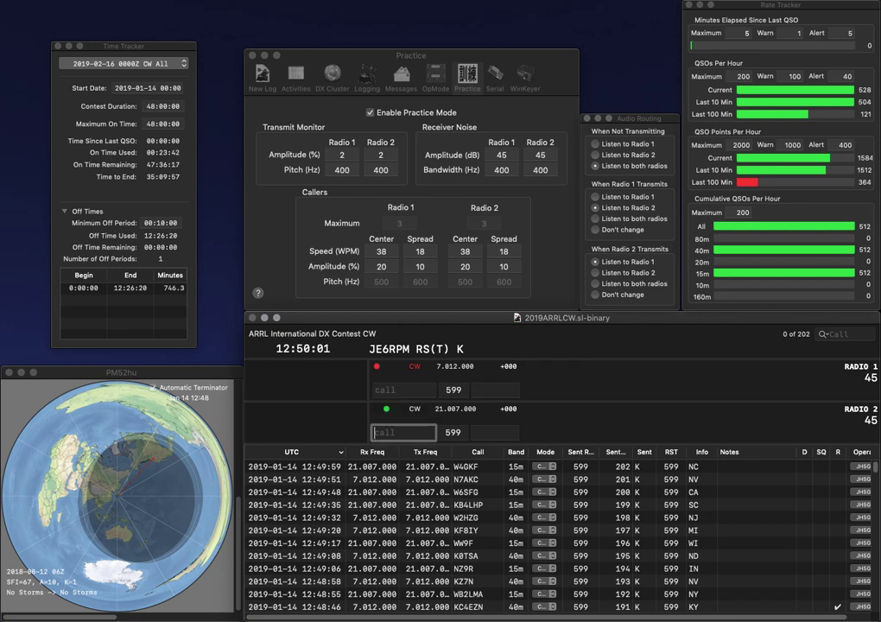
pyautogui.write('NE1RD')
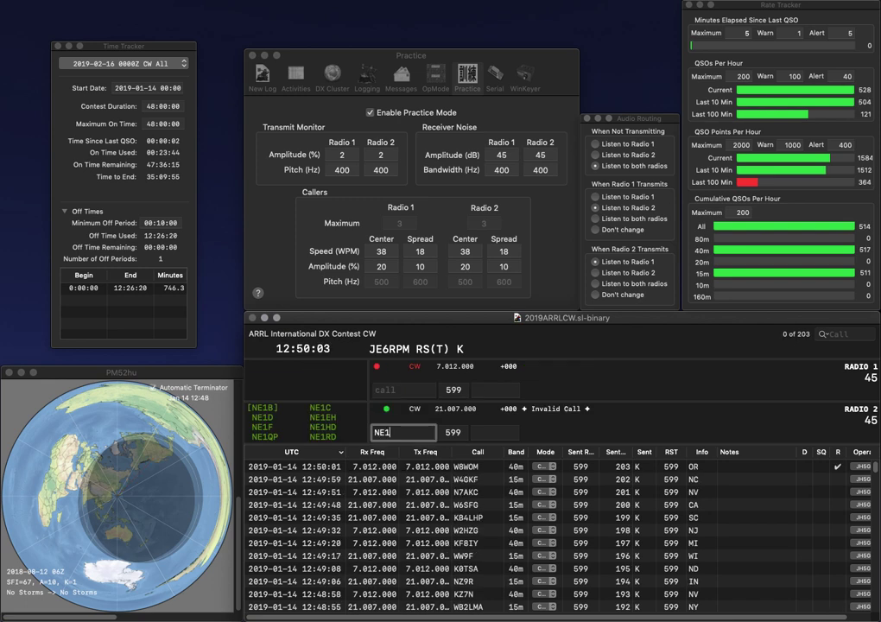
pyautogui.press('Return')
pyautogui.write('WN4S')
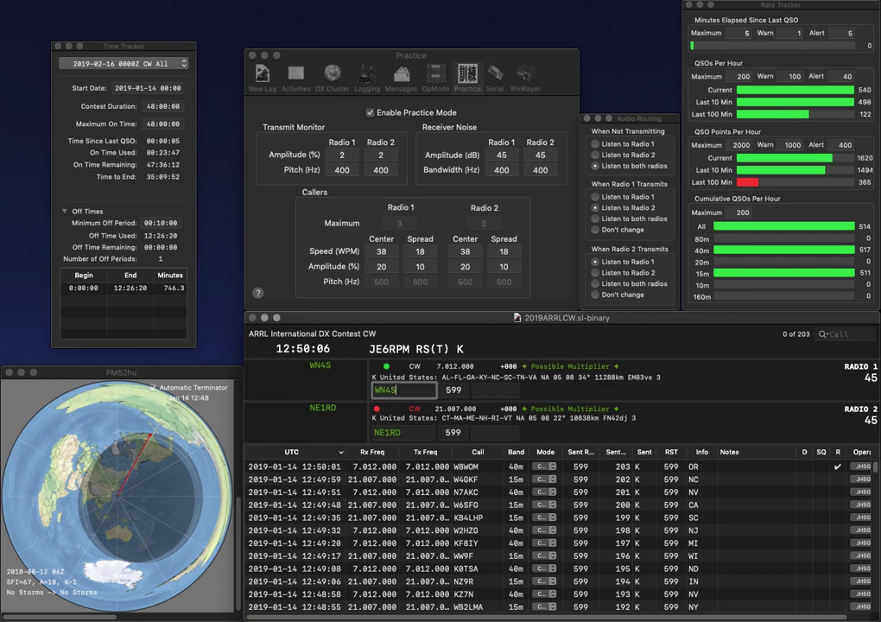
pyautogui.press('Return')
pyautogui.press('Tab')
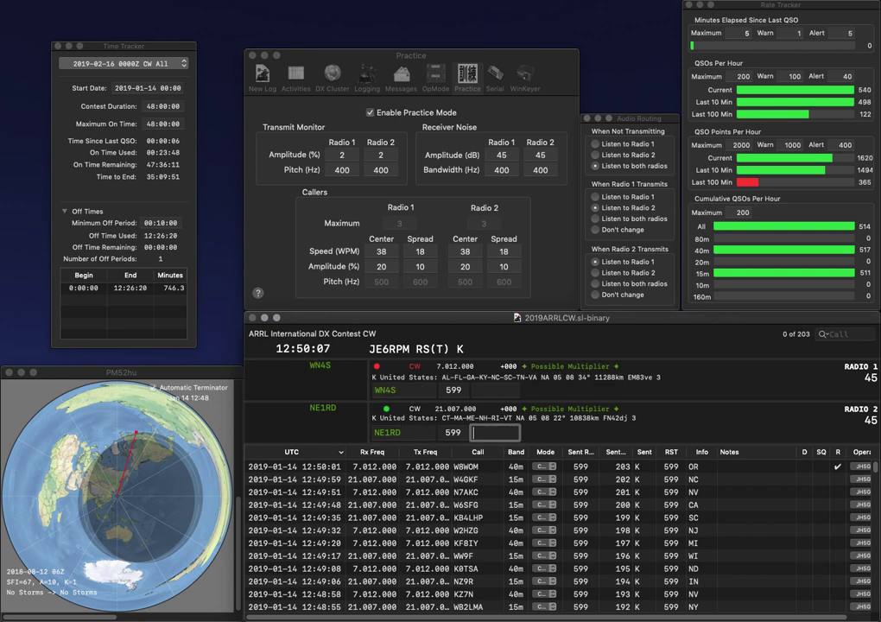
pyautogui.write('ME')
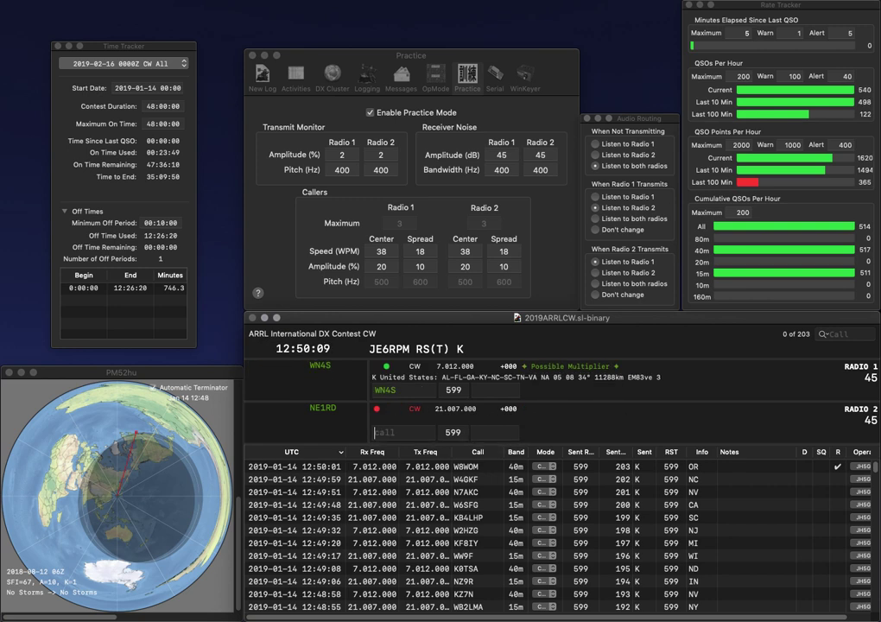
pyautogui.press('Return')
pyautogui.write('NC')
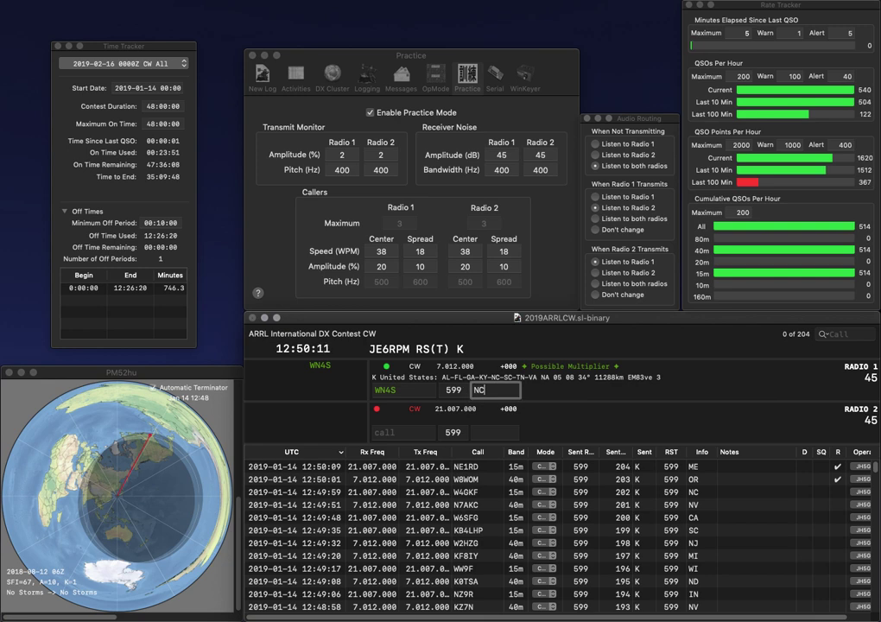
pyautogui.press('Return')
pyautogui.write('N8')
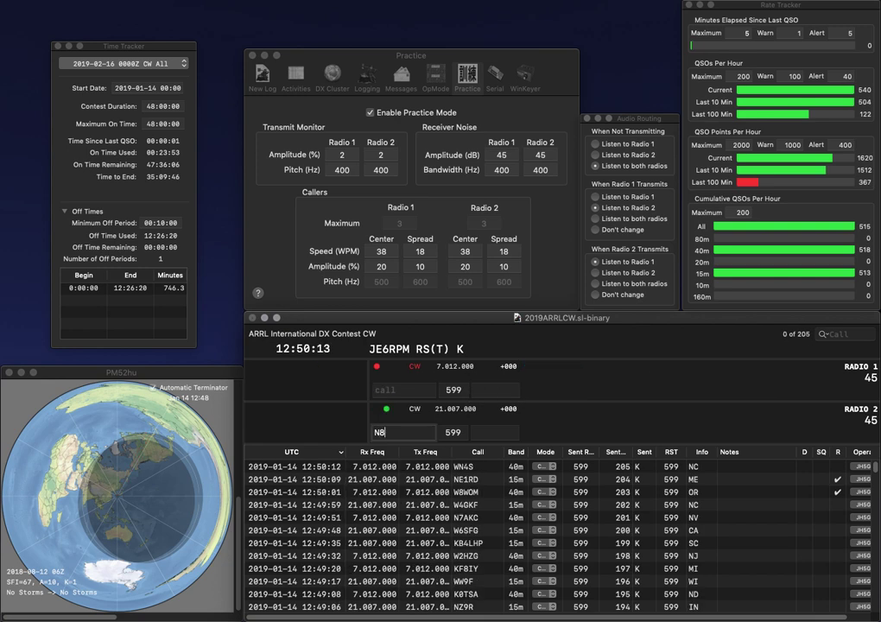
pyautogui.write('OGI')
pyautogui.press('Return')
pyautogui.write('K')
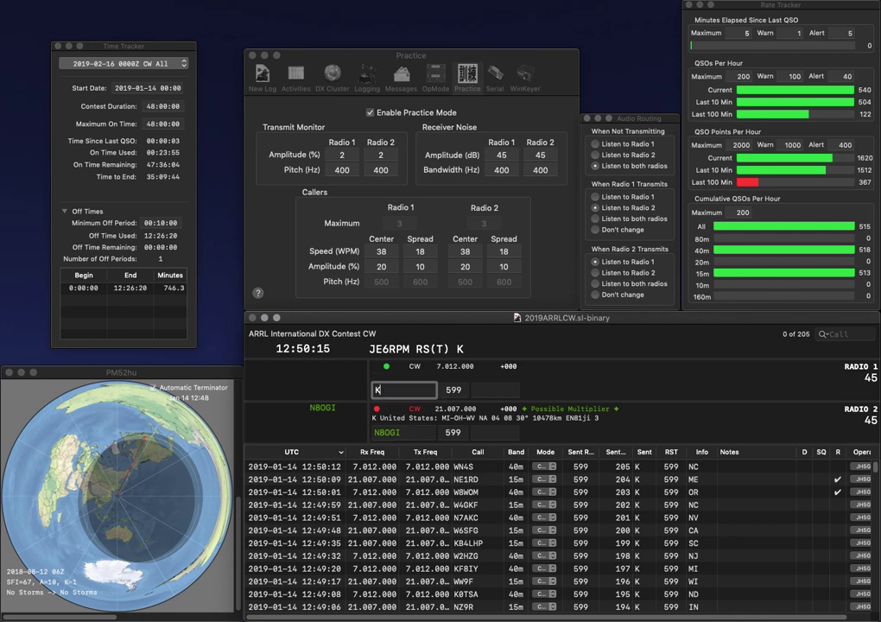
pyautogui.press('BackSpace')
pyautogui.write('N6LZD')
pyautogui.press('Return')
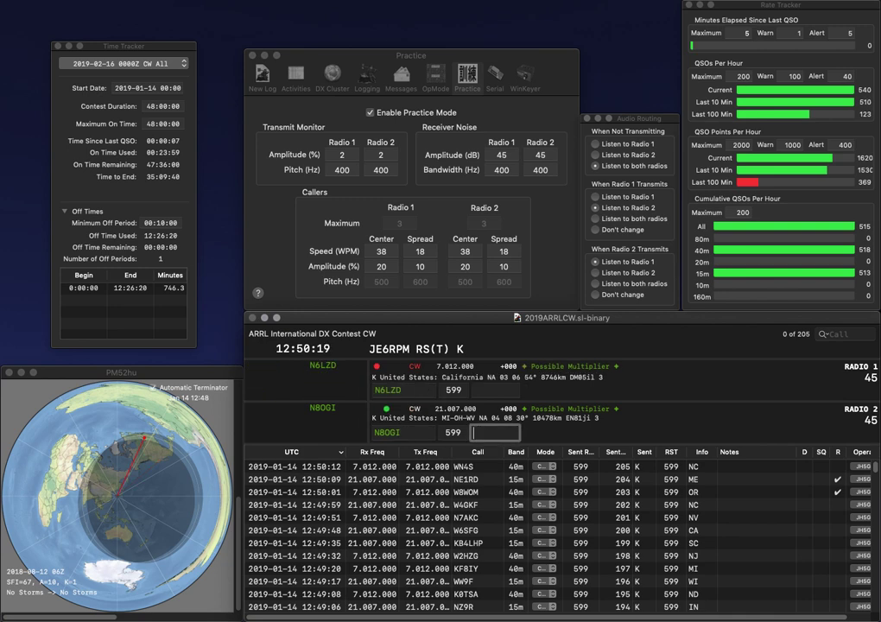
# Log N8OGI on Radio 2 with exchange WV and N6LZD on Radio 1 with exchange CA.
pyautogui.write('WV')
pyautogui.press('Return')
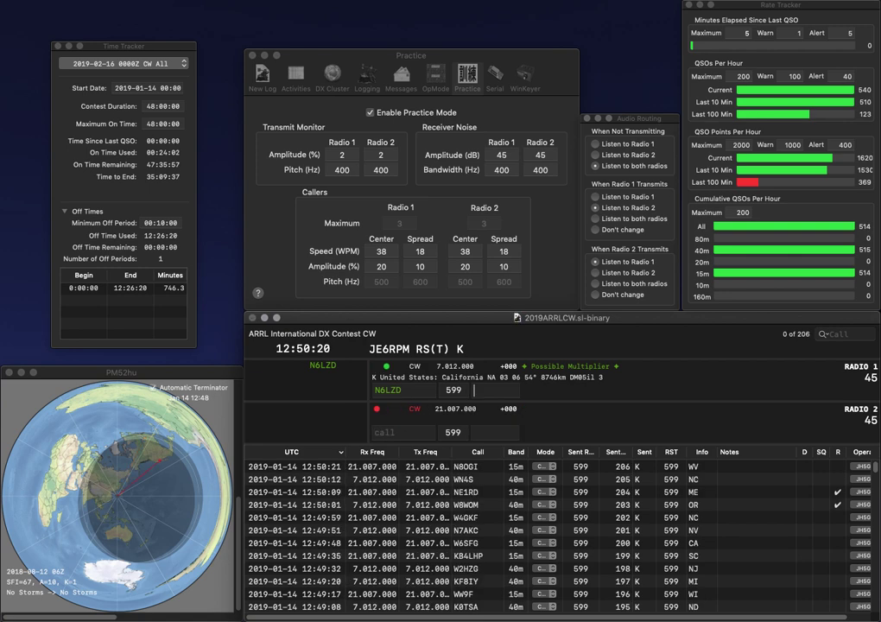
pyautogui.write('CA')
pyautogui.press('Return')
# Send the call sign W1IBI on Radio 2 and the call sign K5JAE on Radio 1.
pyautogui.write('W1')
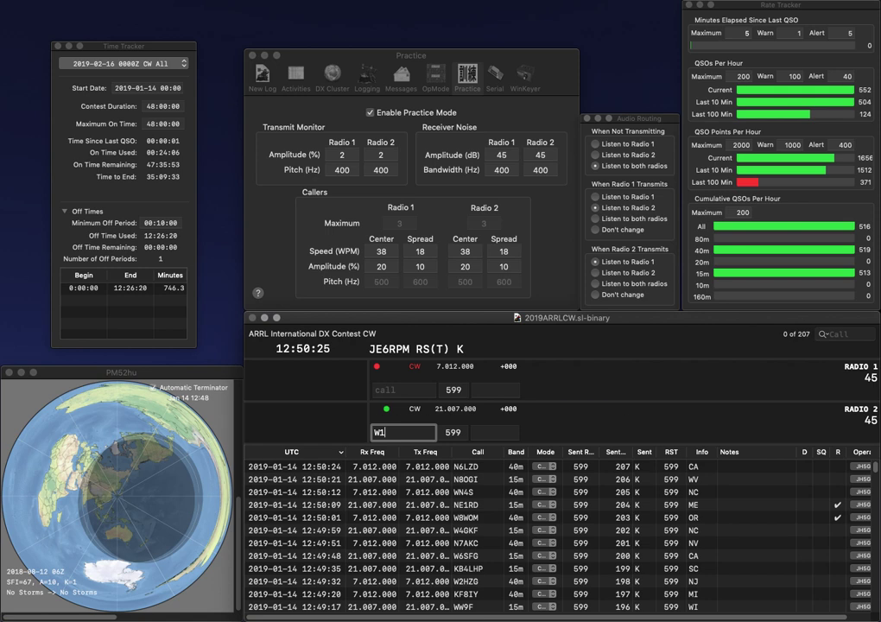
pyautogui.write('IBI')
pyautogui.press('Return')
pyautogui.write('K5')
pyautogui.press('Return')
pyautogui.write('C')
pyautogui.press('BackSpace')
pyautogui.press('Return')
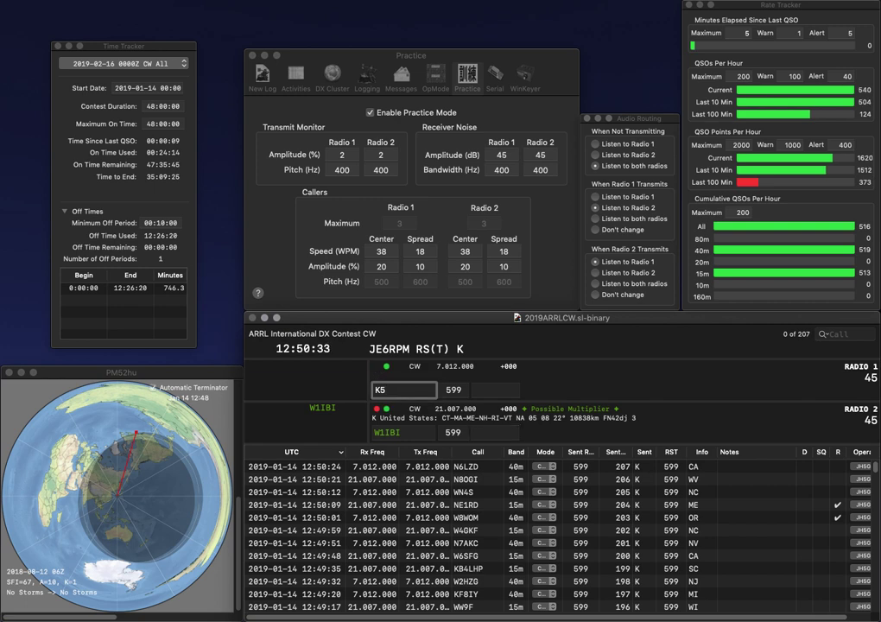
pyautogui.write('JAE')
pyautogui.press('Return')
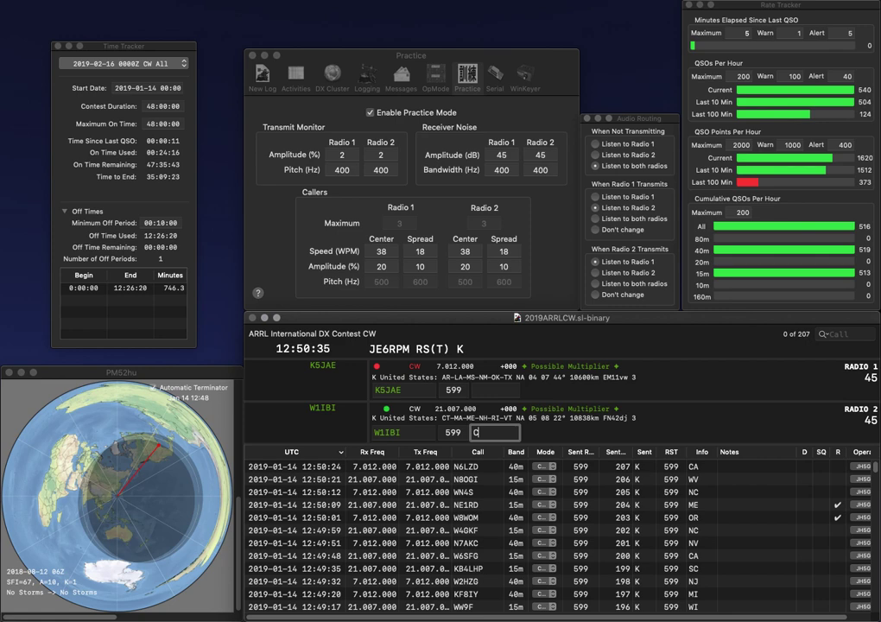
pyautogui.press('Return')
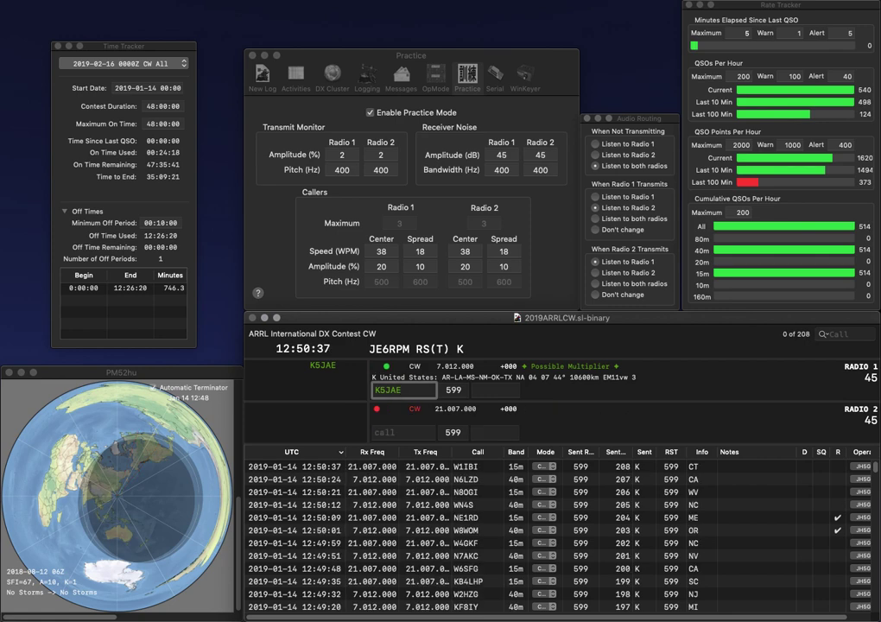
pyautogui.write('MS')
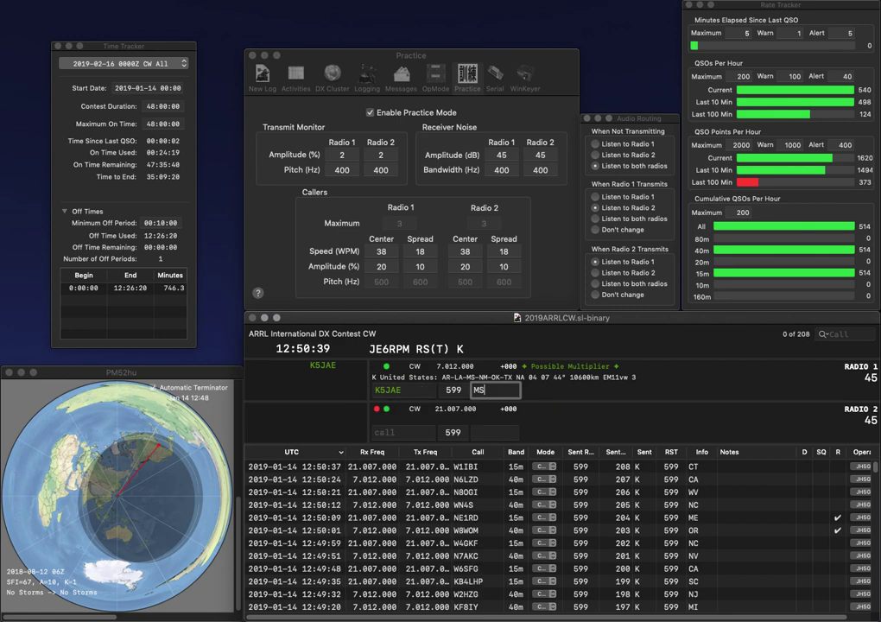
pyautogui.press('Return')
pyautogui.write('W2WGK')
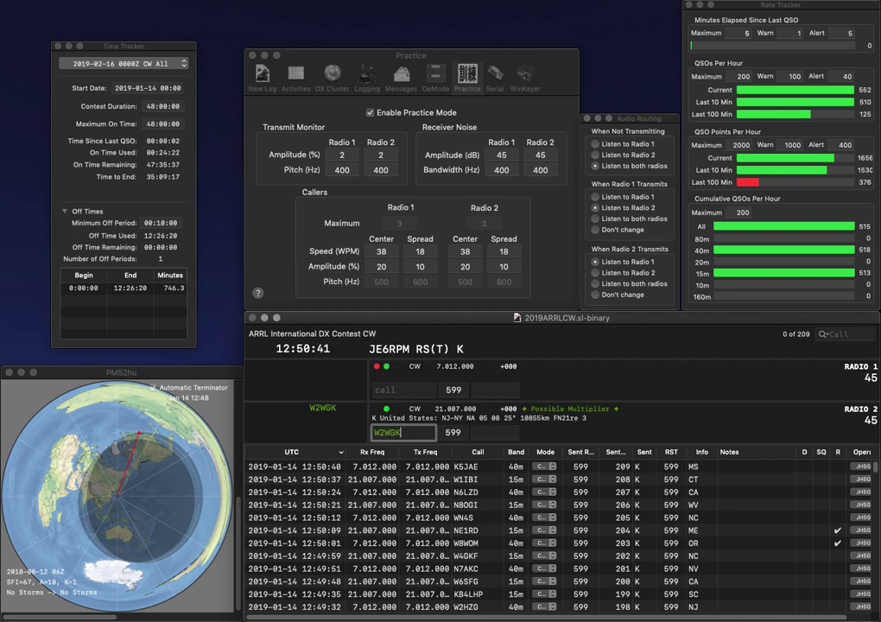
pyautogui.press('Return')
pyautogui.write('N2OML')
pyautogui.press('Return')
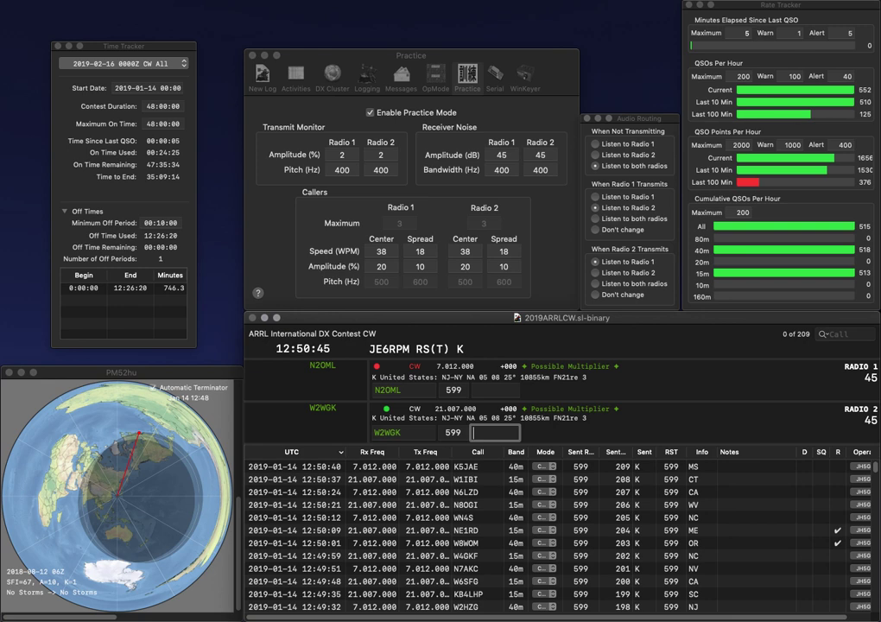
# Log W2WGK on Radio 2 with exchange NY and N2OML on Radio 1 with exchange NJ.
pyautogui.write('NY')
pyautogui.press('Return')
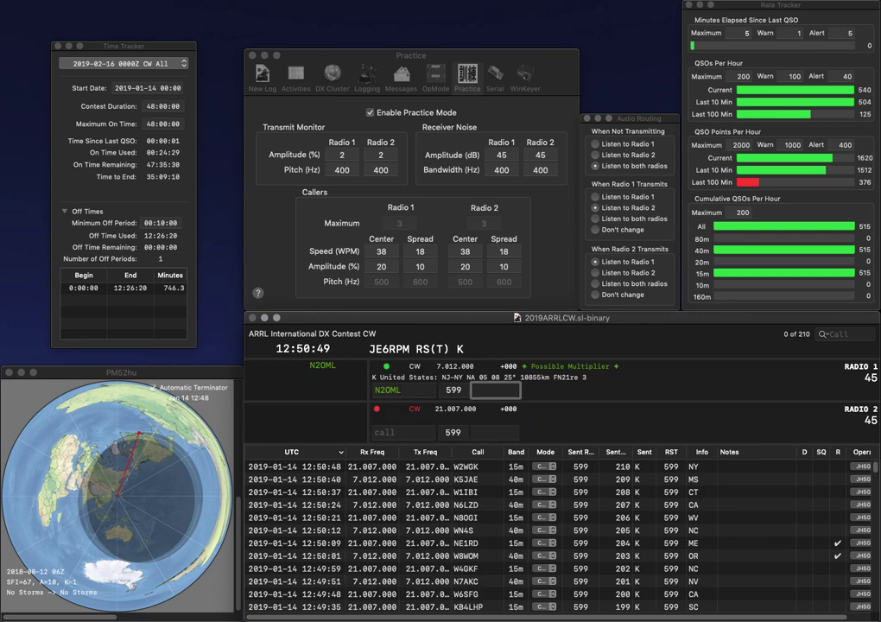
pyautogui.write('NJ')
pyautogui.press('Return')
pyautogui.write('K')
pyautogui.write('N4J')
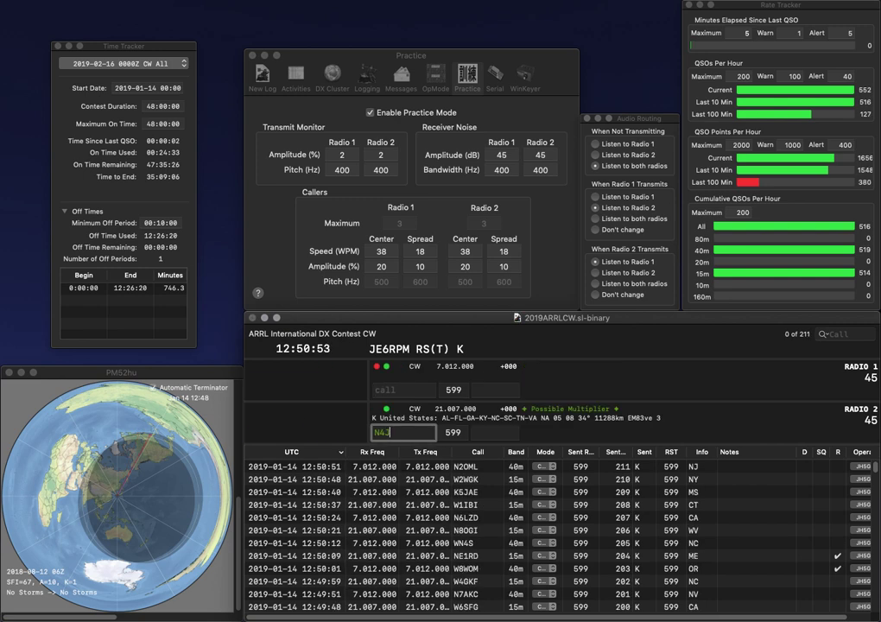
pyautogui.press('Return')
pyautogui.write('KE8IDH')
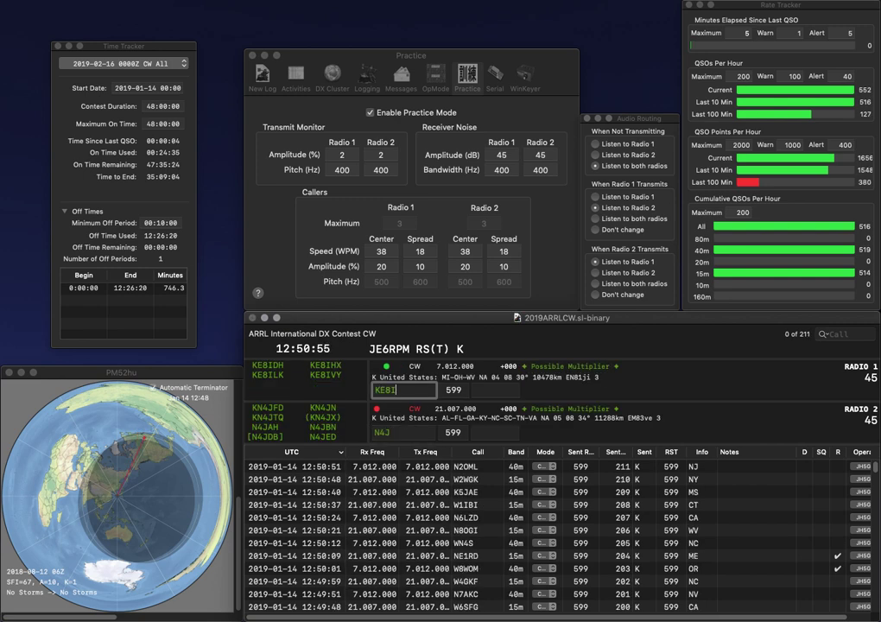
pyautogui.press('Return')
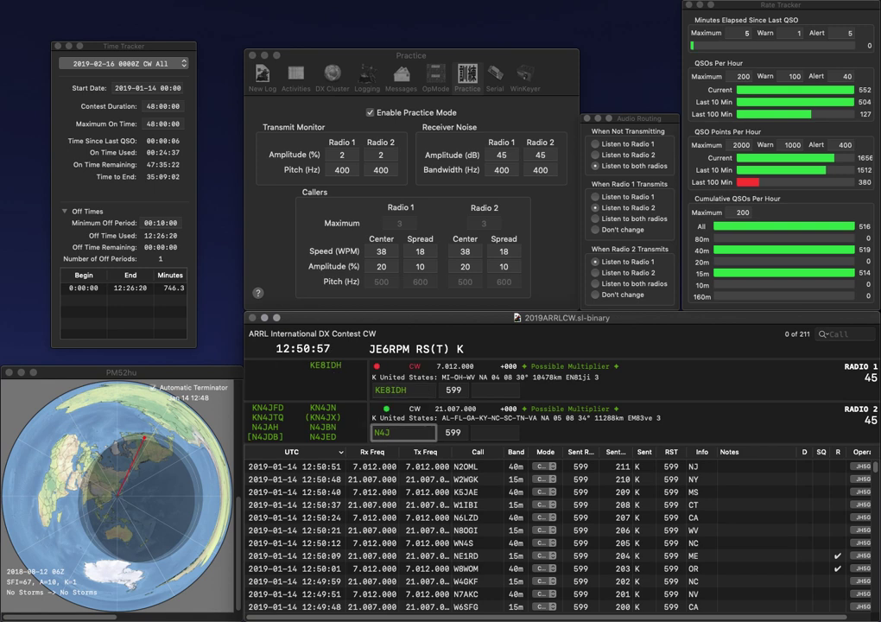
pyautogui.press('BackSpace')
pyautogui.write('PY')
pyautogui.press('Return')
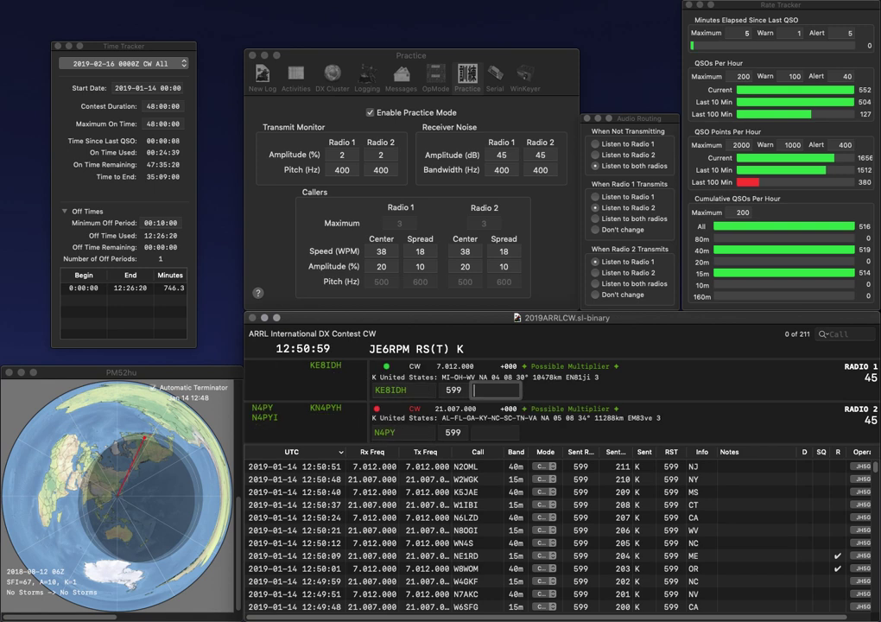
# Log KE8IDH on Radio 1 with exchange WV and N4PY on Radio 2 with exchange GA.
pyautogui.write('WV')
pyautogui.press('Return')
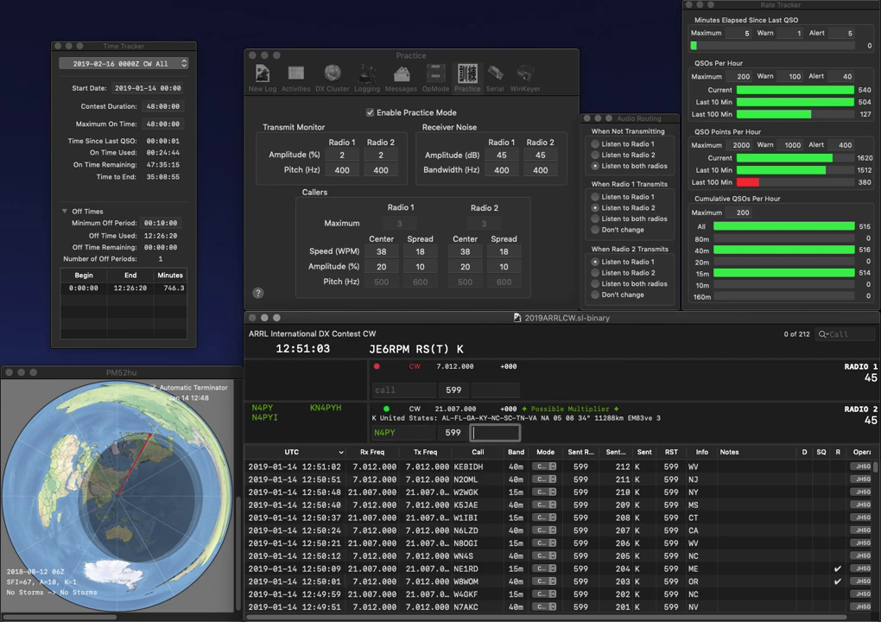
pyautogui.write('GA')
pyautogui.press('Return')
pyautogui.write('K')
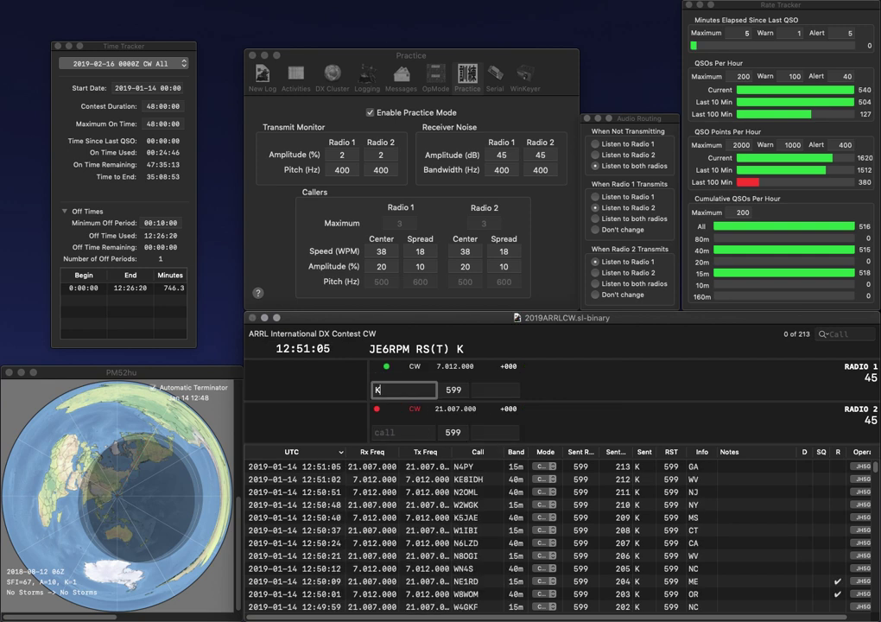
pyautogui.press('Return')
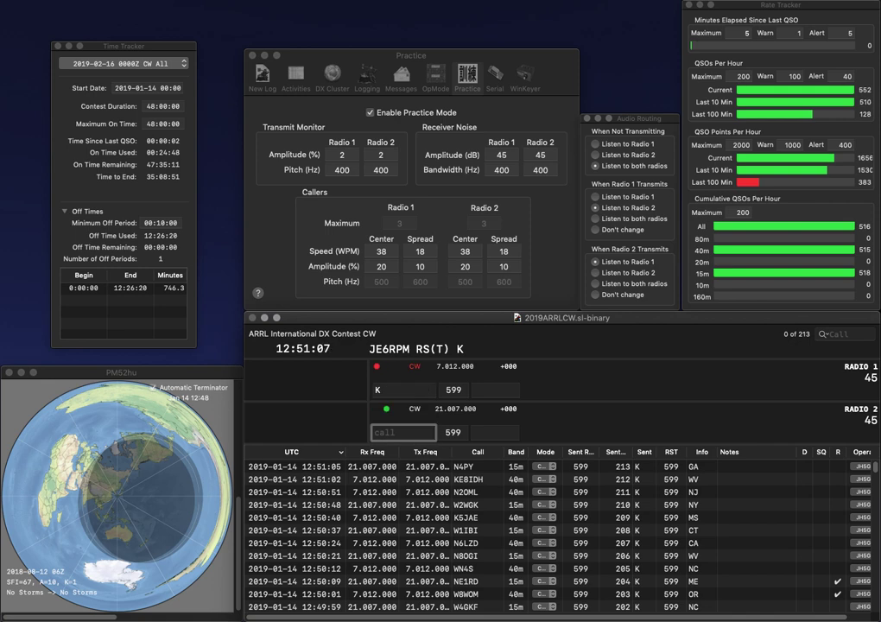
pyautogui.write('K0')
pyautogui.press('\\')
pyautogui.write('A3YJM')
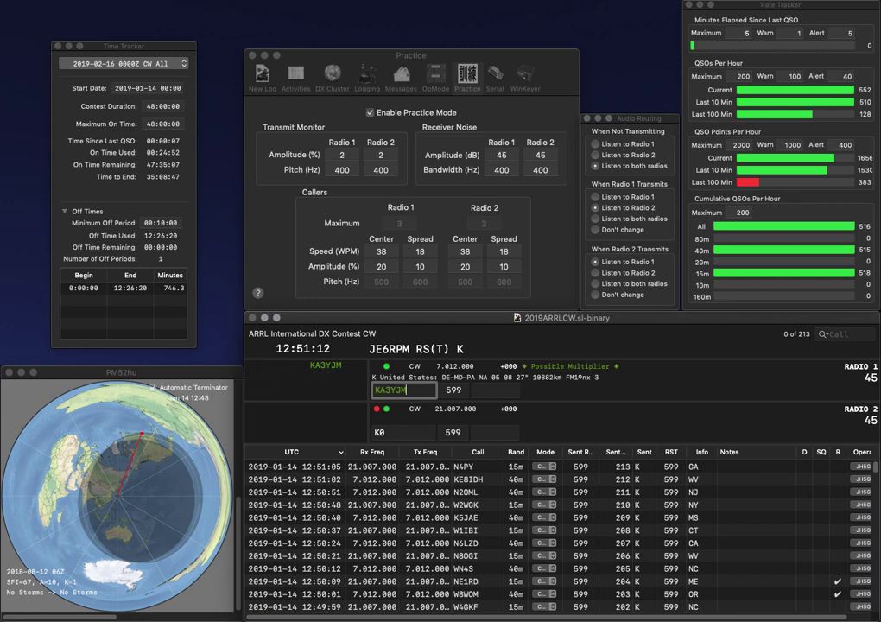
pyautogui.press('\\')
pyautogui.write('ANT')
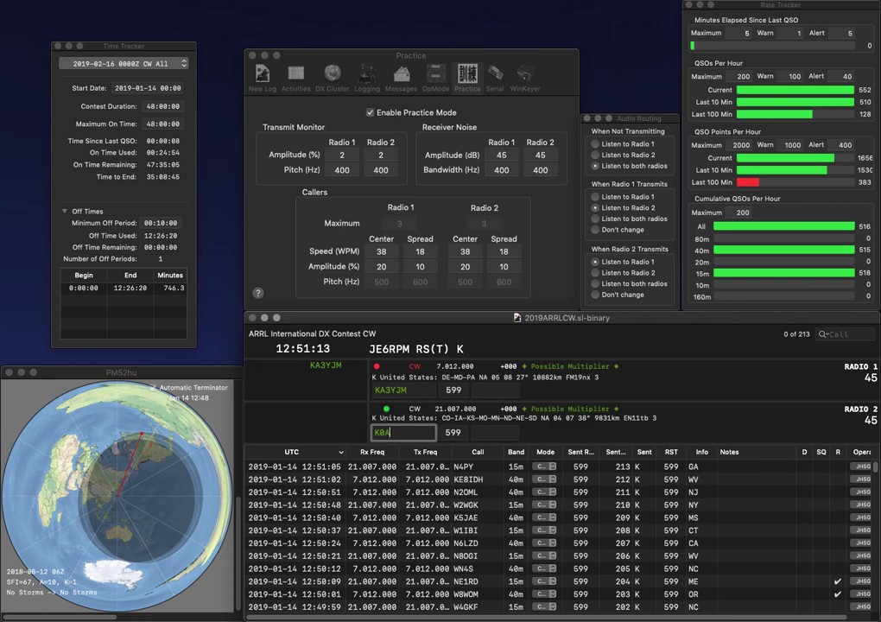
pyautogui.press('\\')
pyautogui.press('Return')
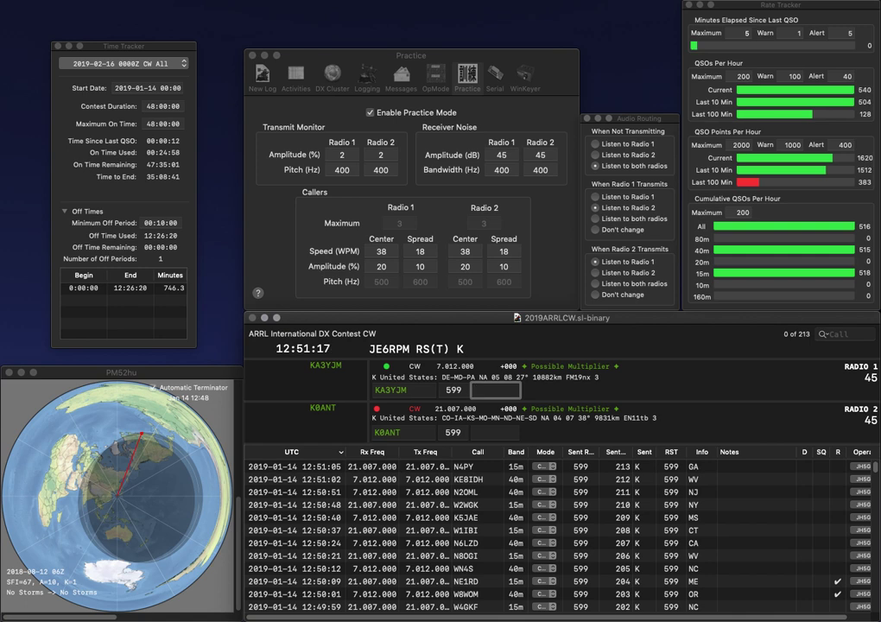
pyautogui.press('Return')
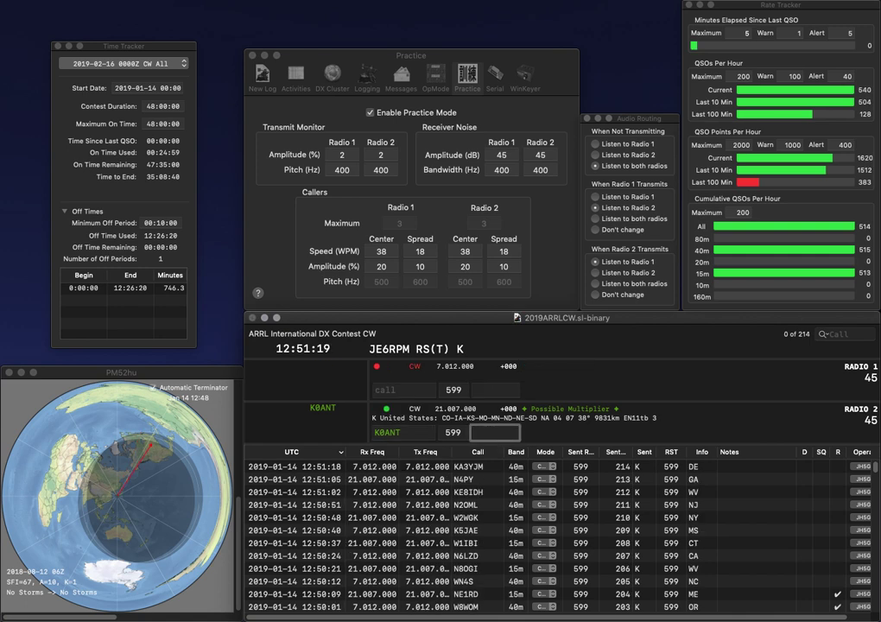
pyautogui.write('CO')
pyautogui.press('Return')
pyautogui.write('N6ET')
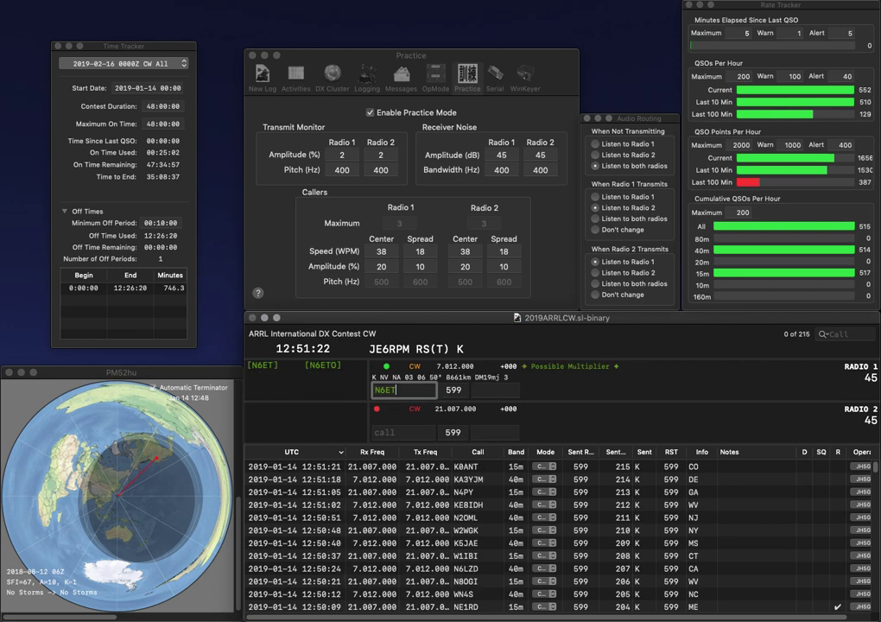
pyautogui.press('Return')
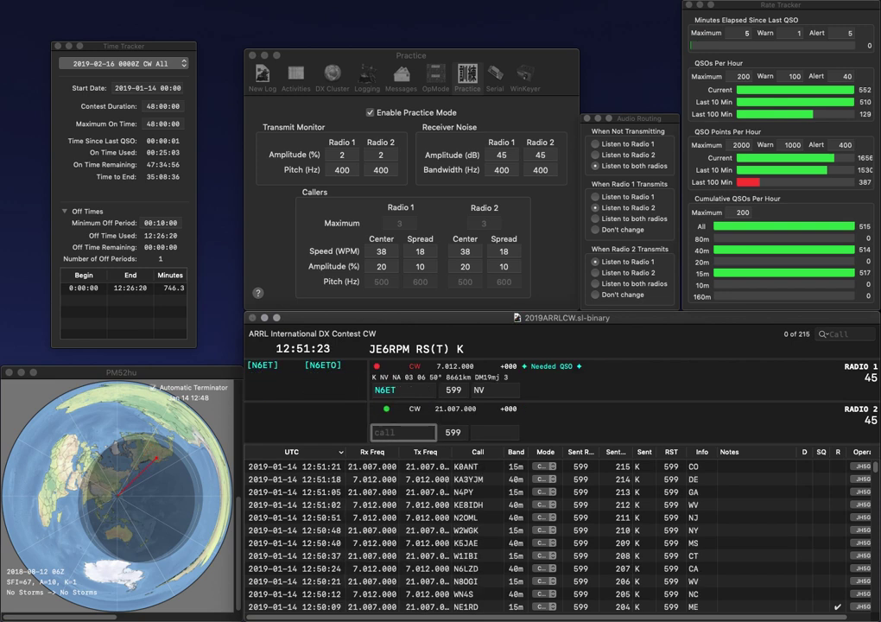
pyautogui.write('W2II')
pyautogui.press('Return')
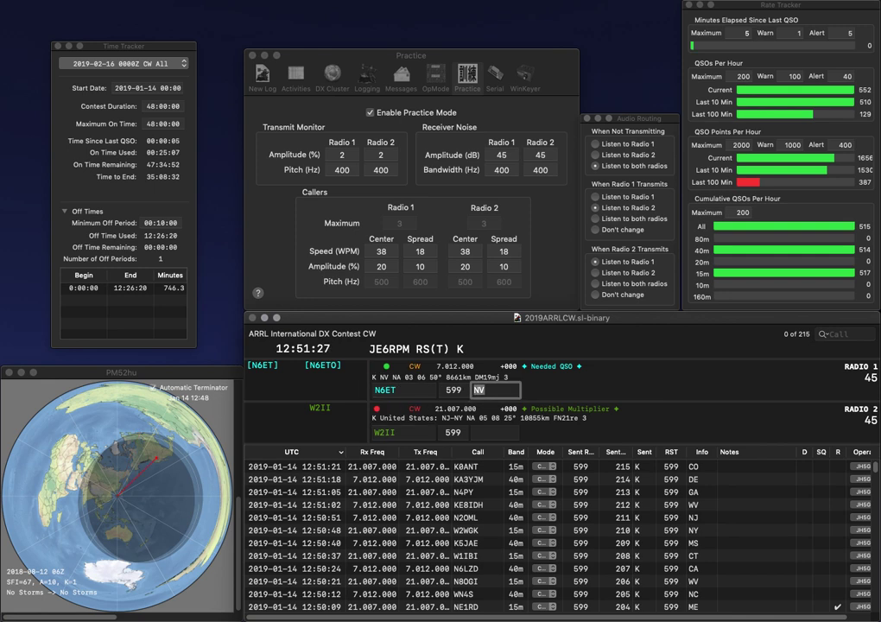
pyautogui.press('Return')
pyautogui.write('N')
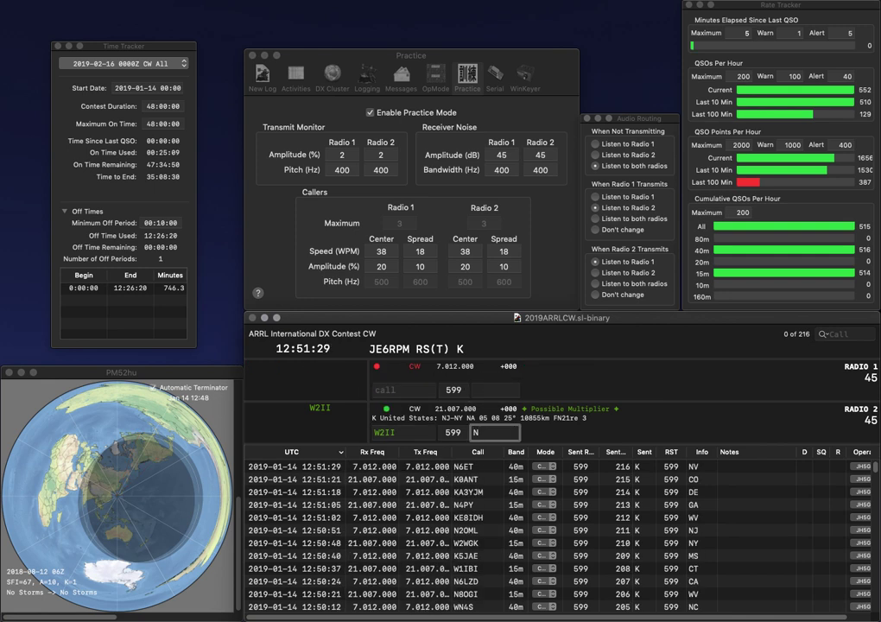
pyautogui.write('J')
pyautogui.press('Return')
pyautogui.write('W4WCC')
pyautogui.press('Return')
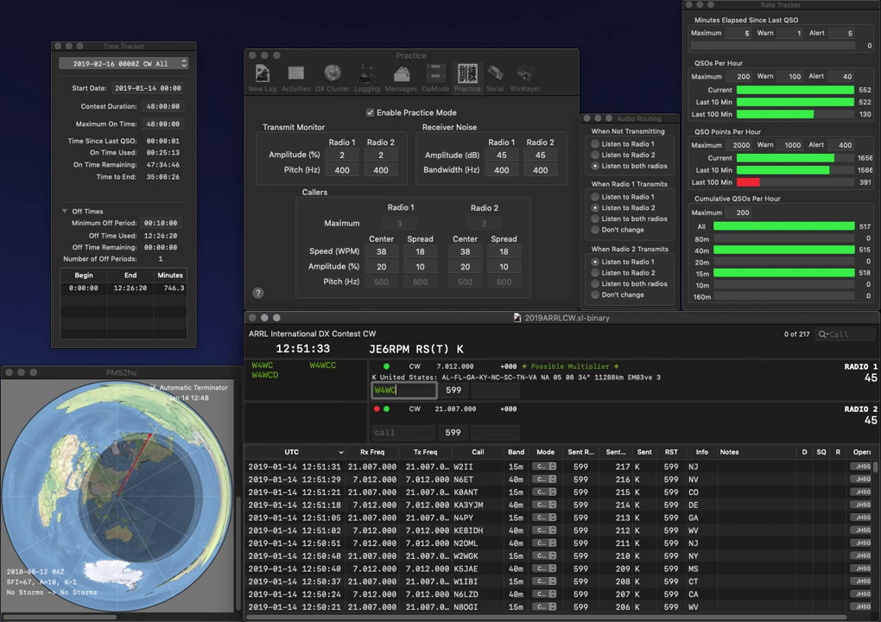
pyautogui.write('KW')
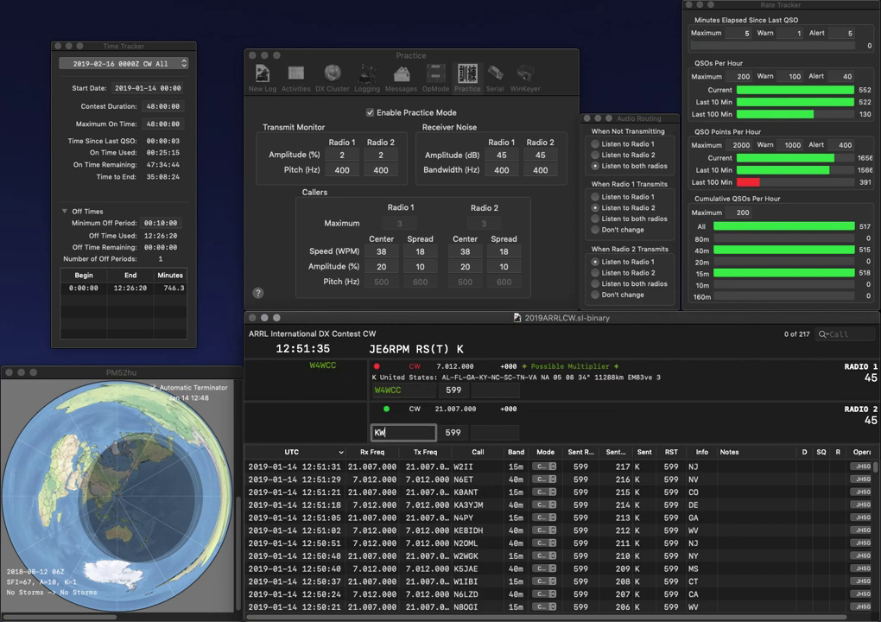
pyautogui.write('0J')
pyautogui.press('Return')
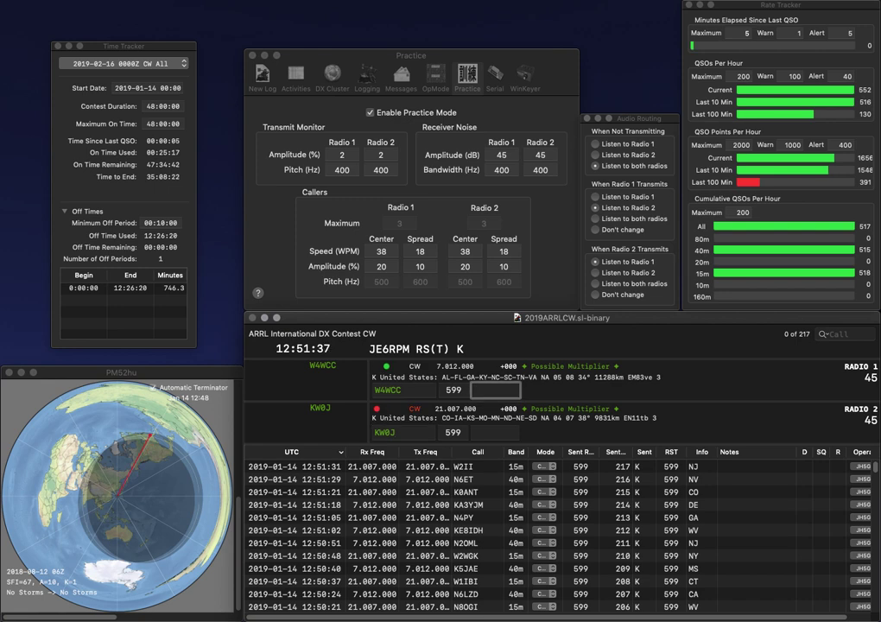
# Log W4WCC on Radio 1 with exchange GA and KW0J on Radio 2 with exchange CO.
pyautogui.write('GA')
pyautogui.press('Return')
pyautogui.write('CO')
pyautogui.press('Return')
# Send the call sign AC8MW on Radio 1 and the call sign KZ8Y on Radio 2.
pyautogui.write('AC8MW')
pyautogui.press('Return')
pyautogui.write('KZ8Y')
pyautogui.press('Return')
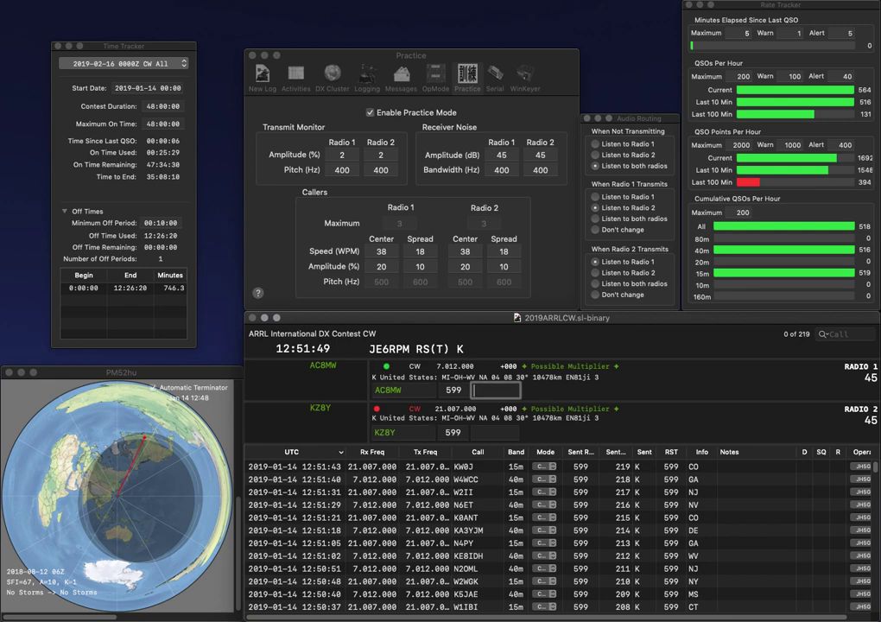
# Log AC8MW on Radio 1 with exchange OH and KZ8Y on Radio 2 with exchange MI.
pyautogui.write('OH')
pyautogui.press('Return')
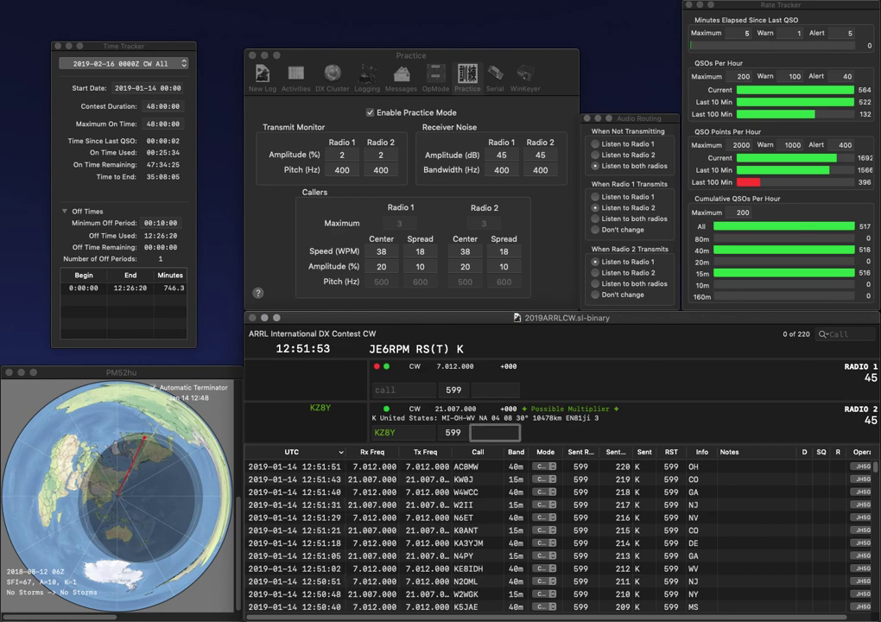
pyautogui.write('MI')
pyautogui.press('Return')
pyautogui.write('KE')
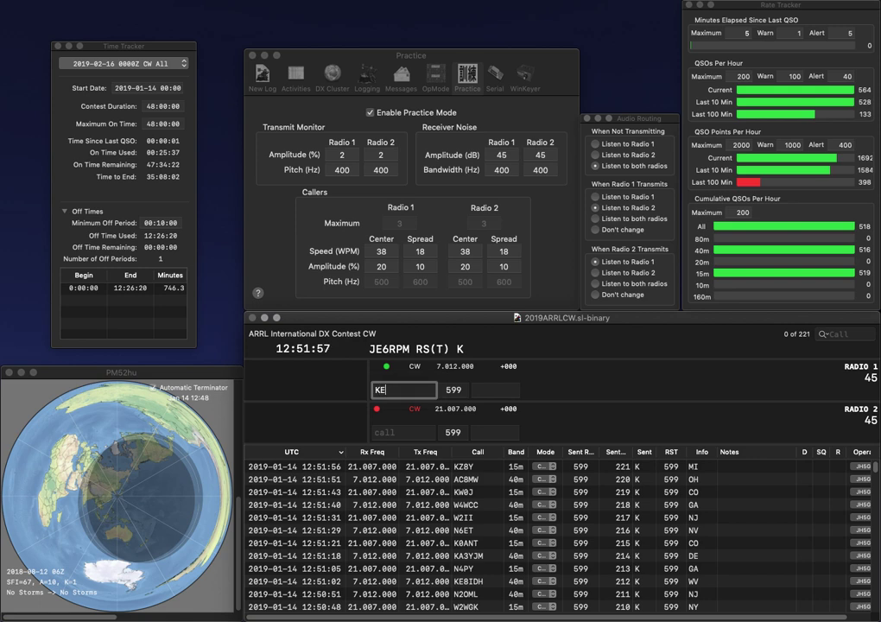
pyautogui.write('0FDC')
pyautogui.press('Return')
pyautogui.write('N9MT')
pyautogui.press('Return')
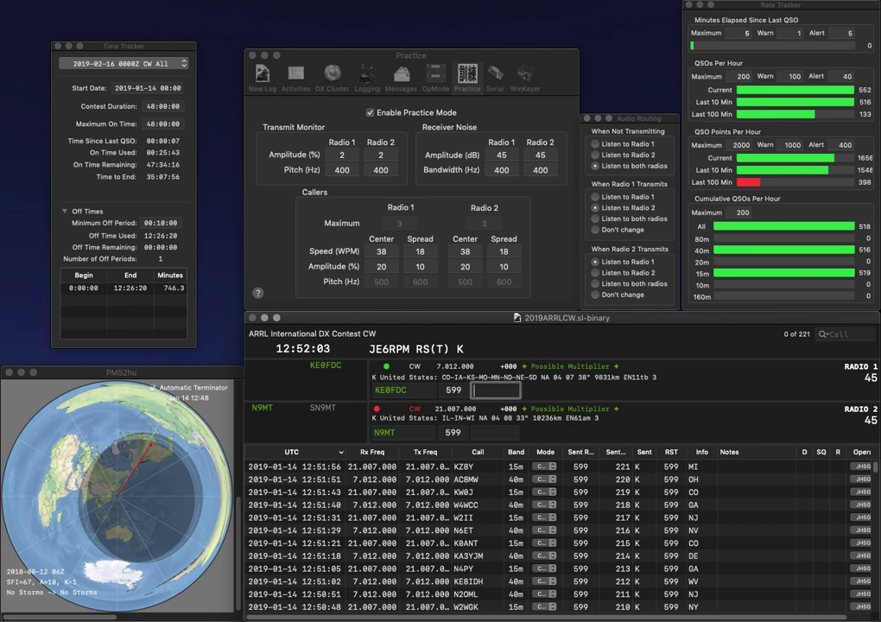
pyautogui.write('NE')
pyautogui.press('Return')
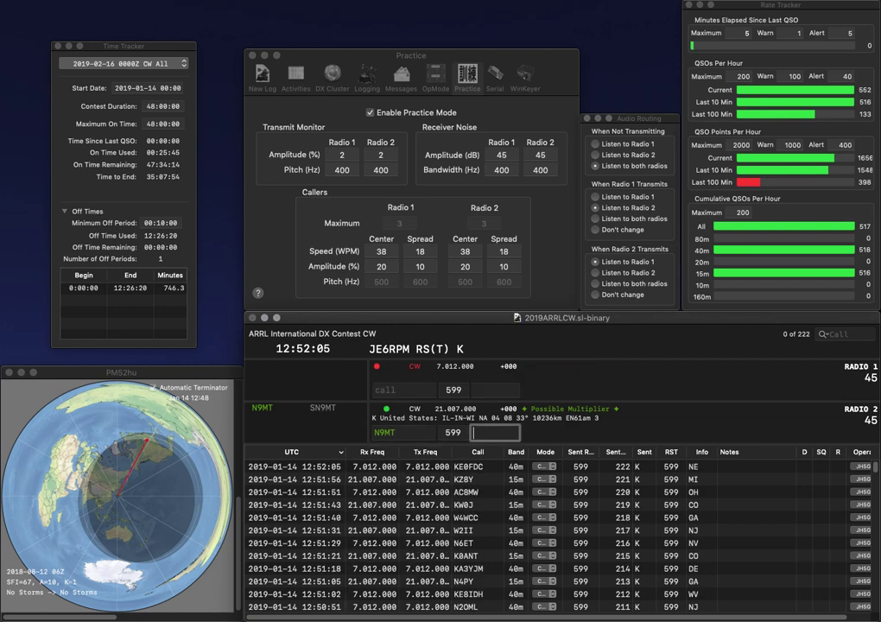
pyautogui.write('IL')
pyautogui.press('Return')
pyautogui.write('N8SDR')
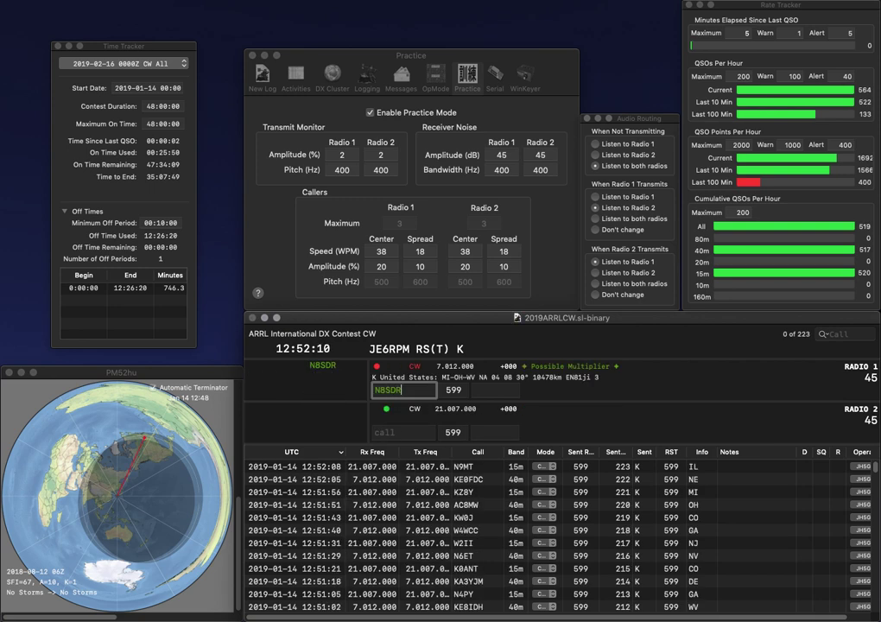
pyautogui.press('Return')
pyautogui.write('V')
pyautogui.write('8E')
pyautogui.press('BackSpace')
pyautogui.press('Return')
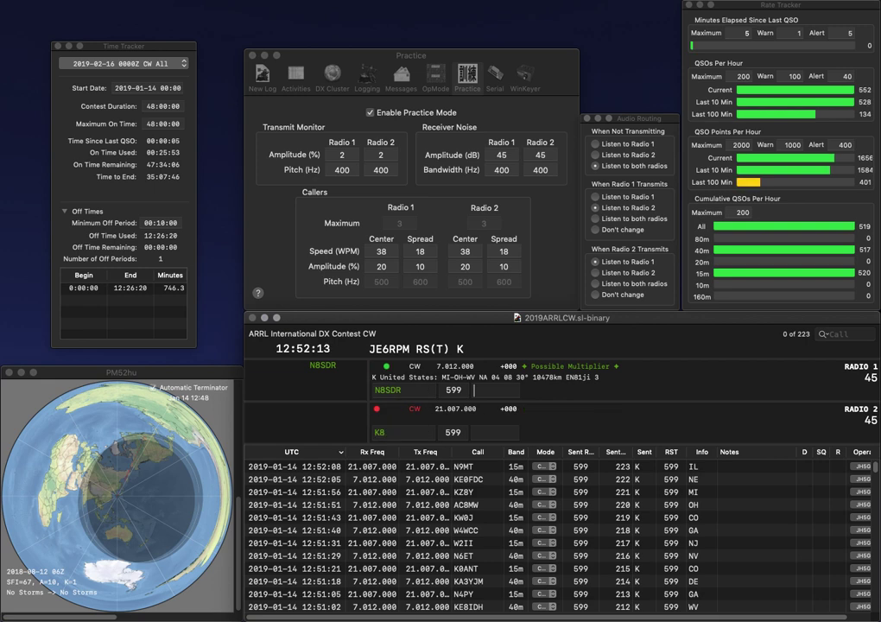
pyautogui.write('MI')
pyautogui.press('Return')
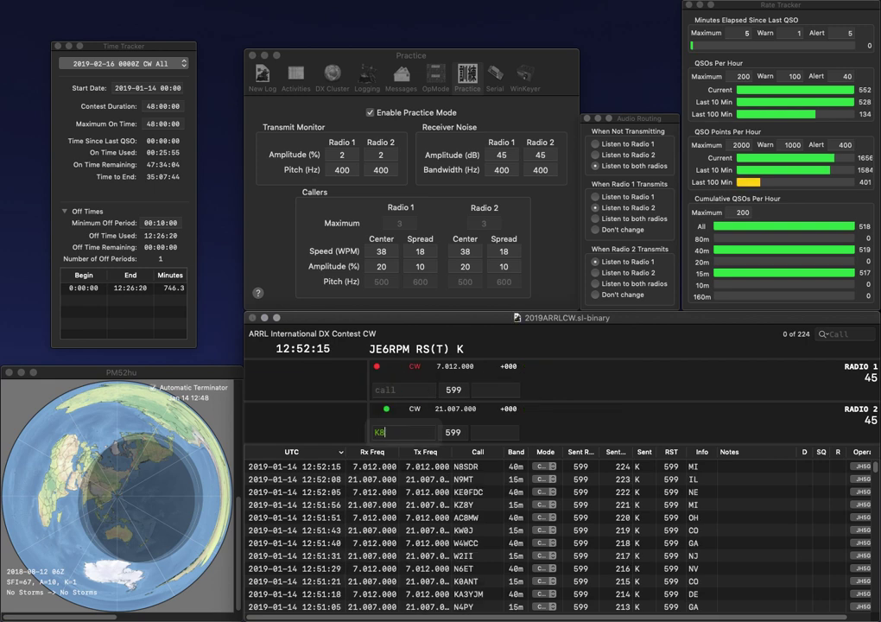
pyautogui.write('IKW')
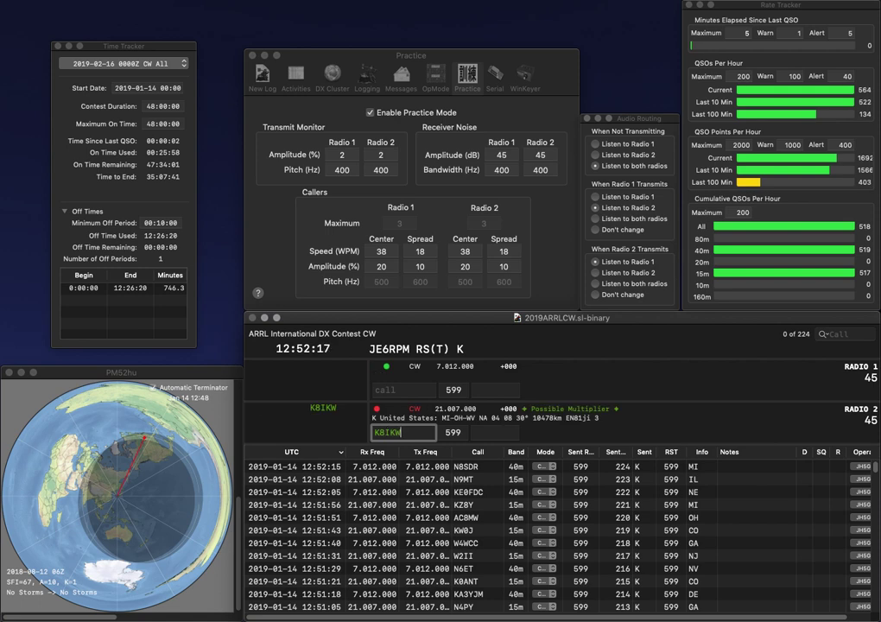
pyautogui.press('Return')
pyautogui.write('K8GT')
pyautogui.press('Return')
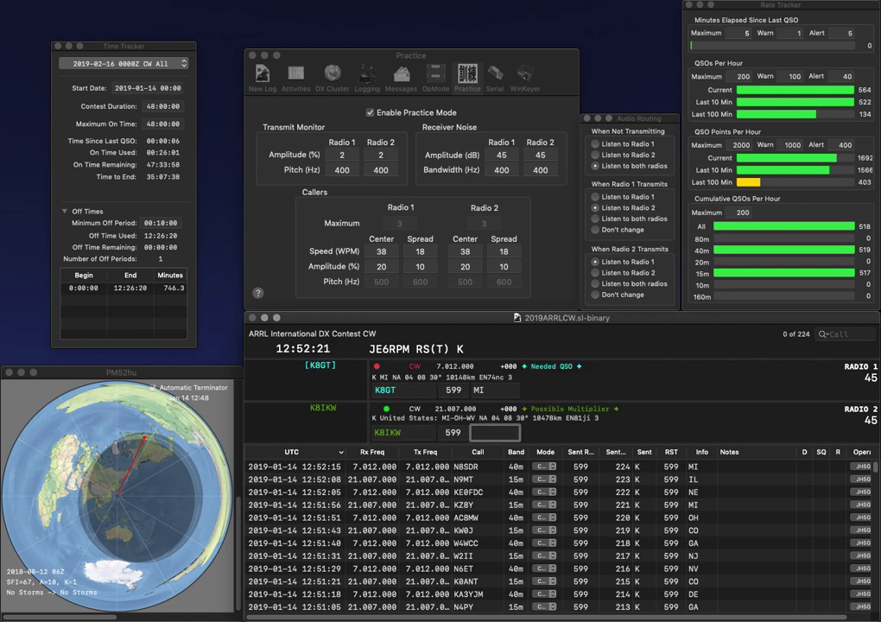
pyautogui.write('MI')
pyautogui.press('Return')
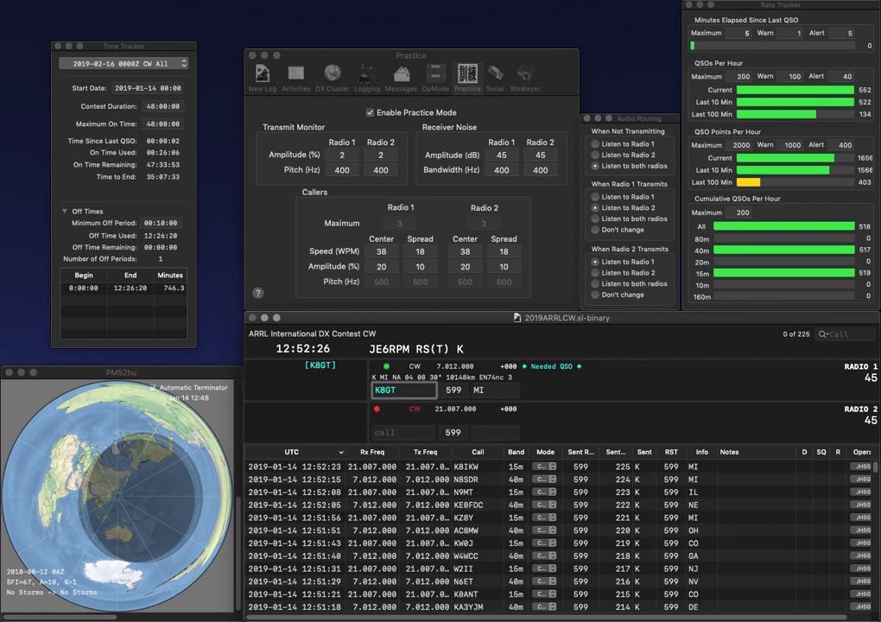
pyautogui.press('Return')
pyautogui.write('VE6SV')
pyautogui.press('Return')
pyautogui.write('VE2')
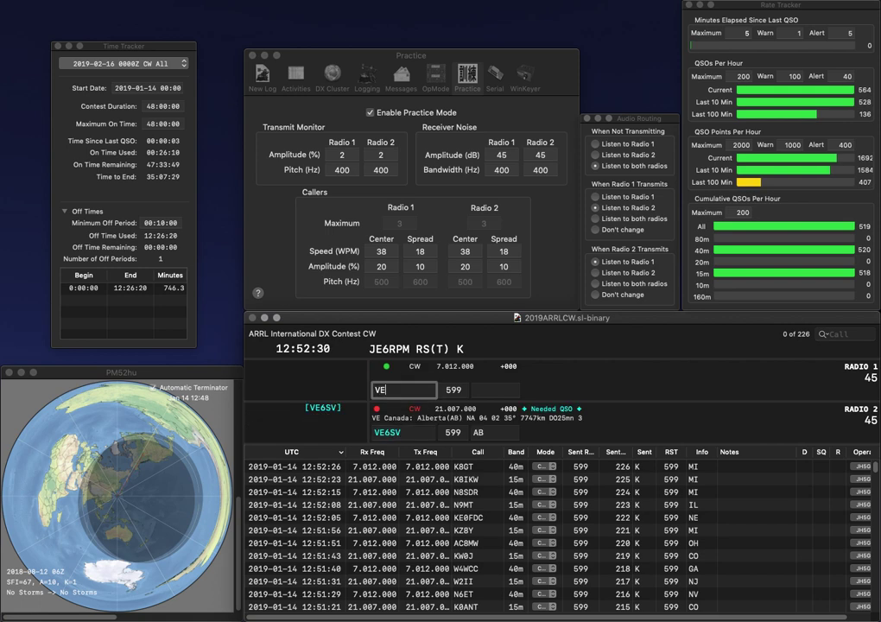
pyautogui.write('BWL')
pyautogui.press('Return')
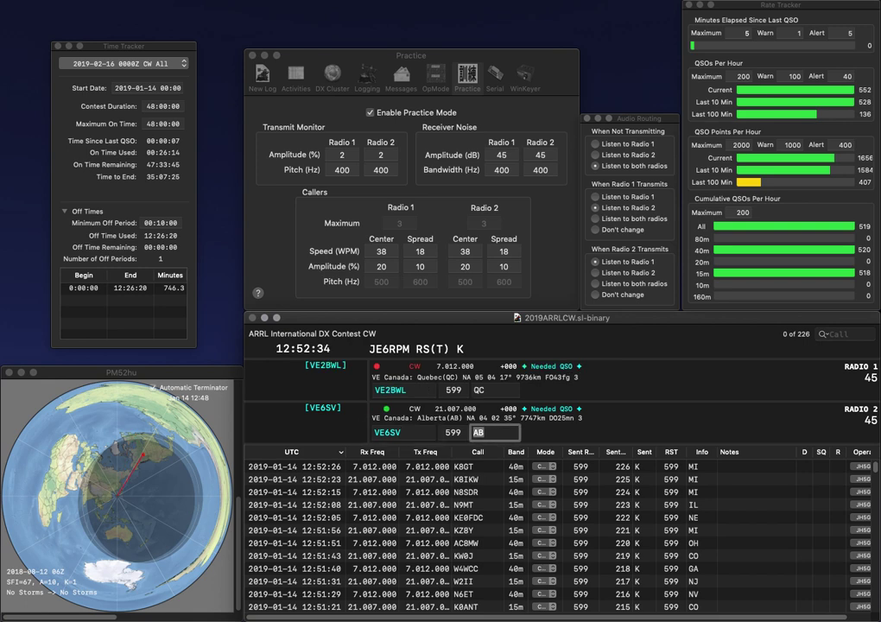
pyautogui.press('Return')
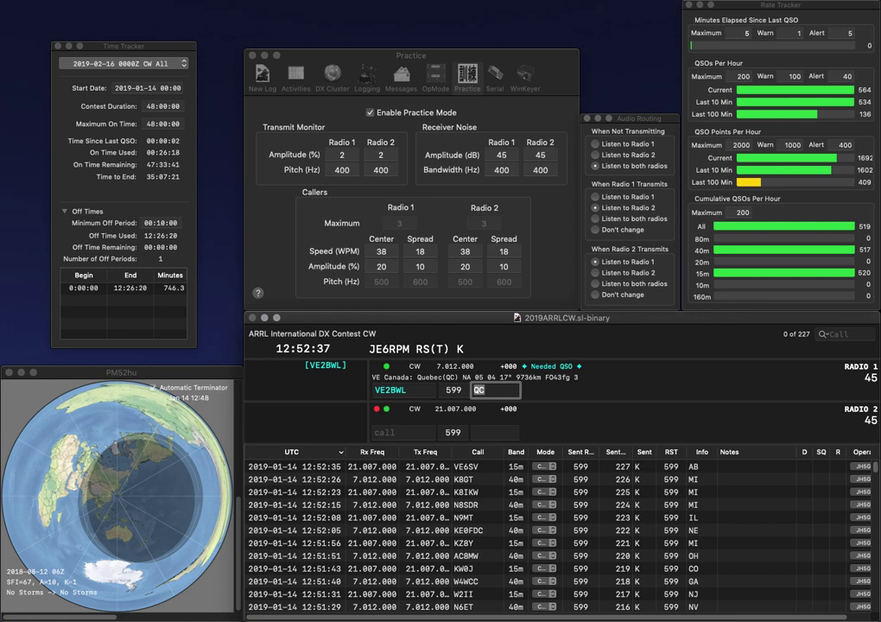
pyautogui.press('Return')
# Send the call sign VY2OX on Radio 2 and the partial call NEU on Radio 1.
pyautogui.write('VY2')
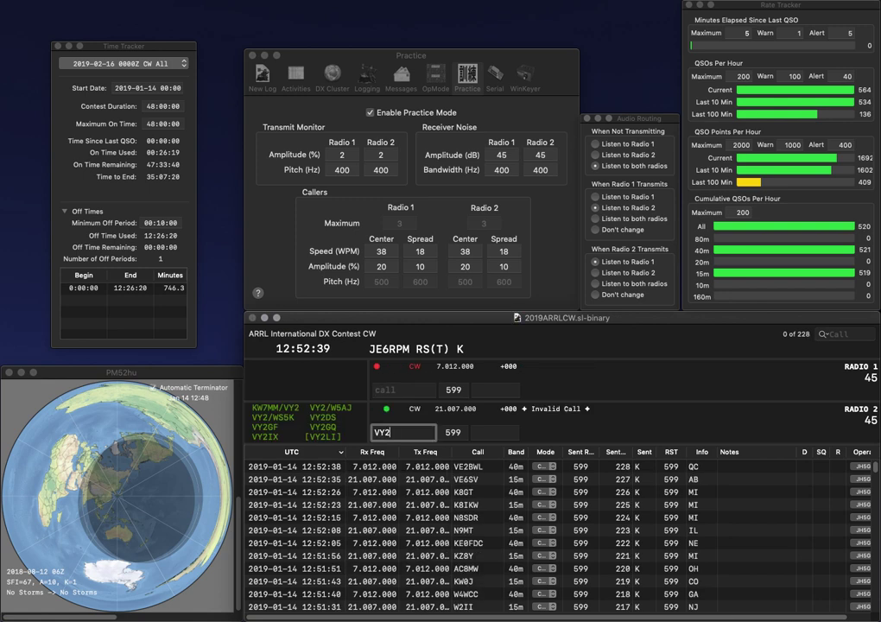
pyautogui.write('OX')
pyautogui.press('Return')
pyautogui.write('N')
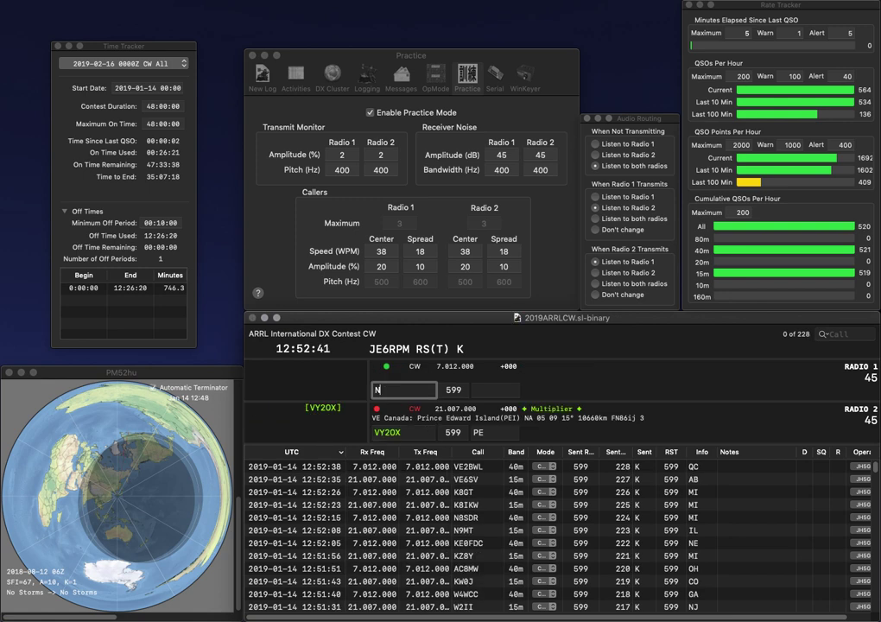
pyautogui.write('EU')
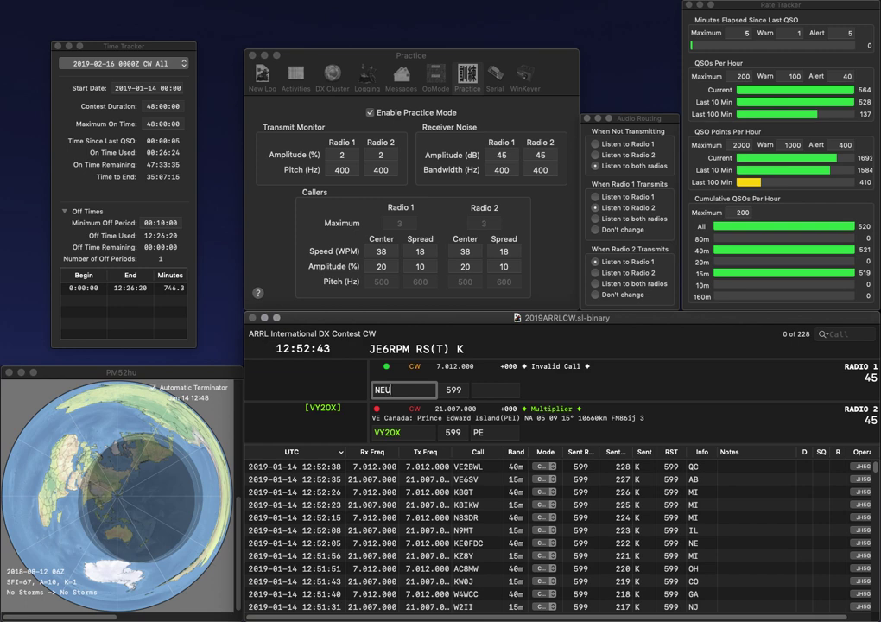
pyautogui.press('Return')
# Log VY2OX on Radio 2 with exchange PE, and change the partial call on Radio 1 to N6 and send it.
pyautogui.press('space')
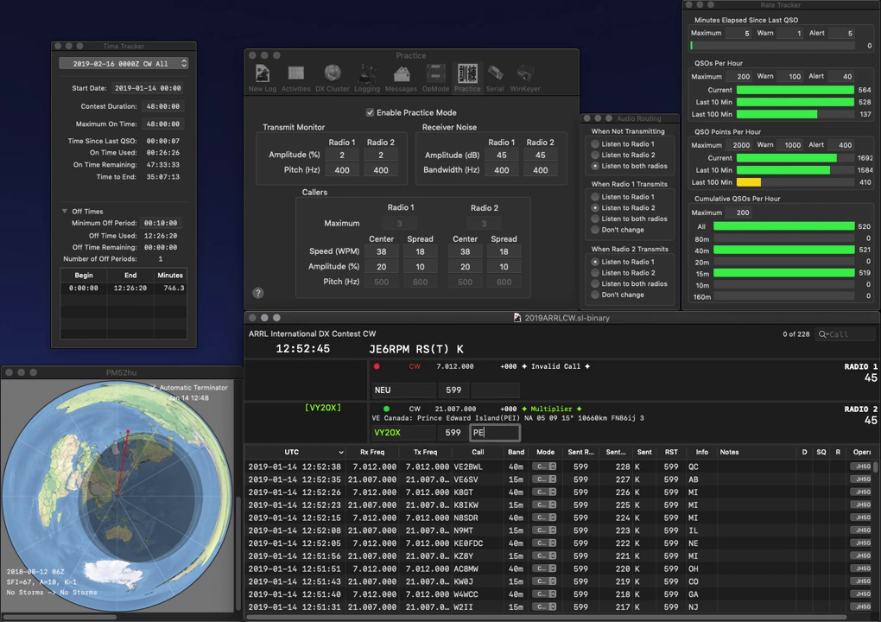
pyautogui.press('Return')
pyautogui.press('Left')
pyautogui.press('Left')
pyautogui.write('6')
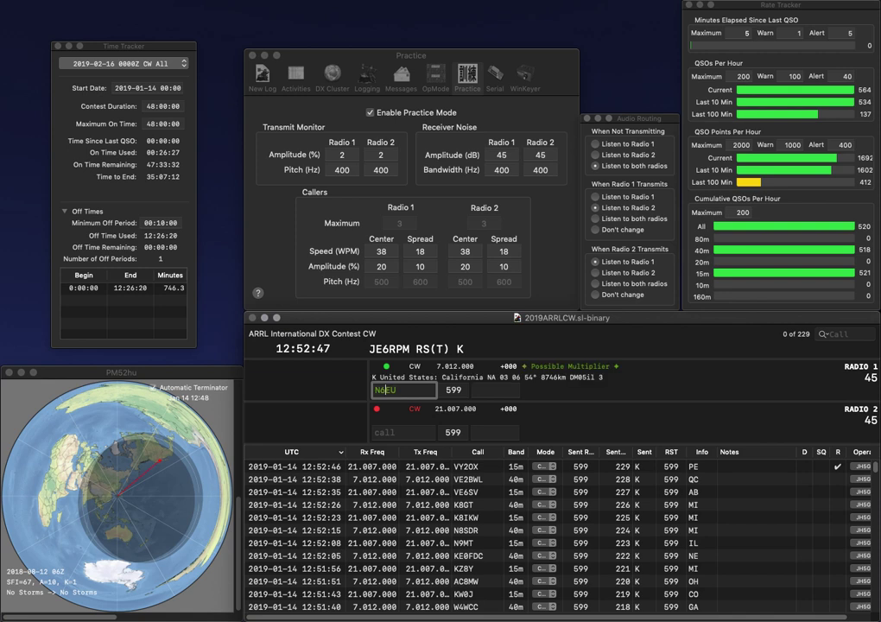
pyautogui.press('Delete')
pyautogui.press('Delete')
pyautogui.press('`')
pyautogui.write('K')
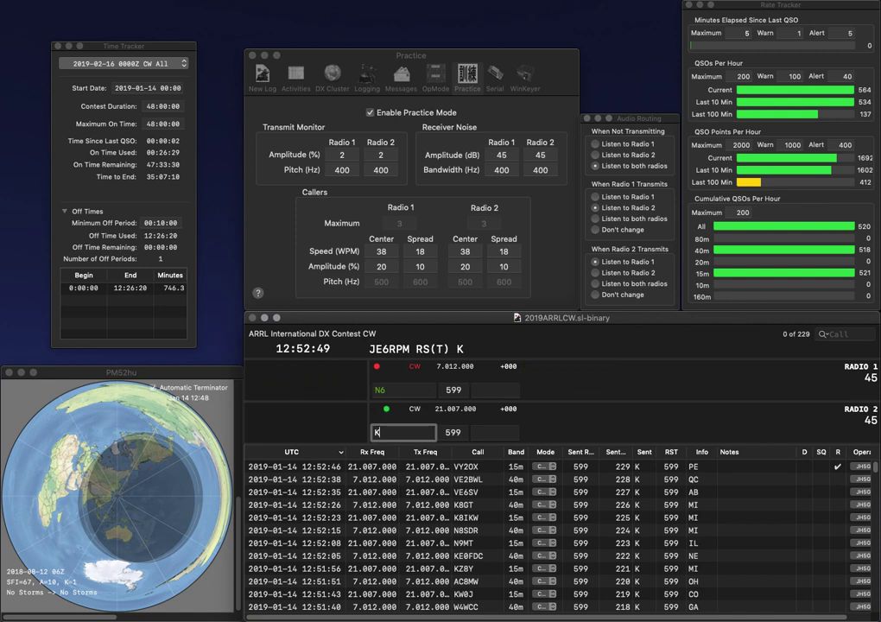
pyautogui.write('I5')
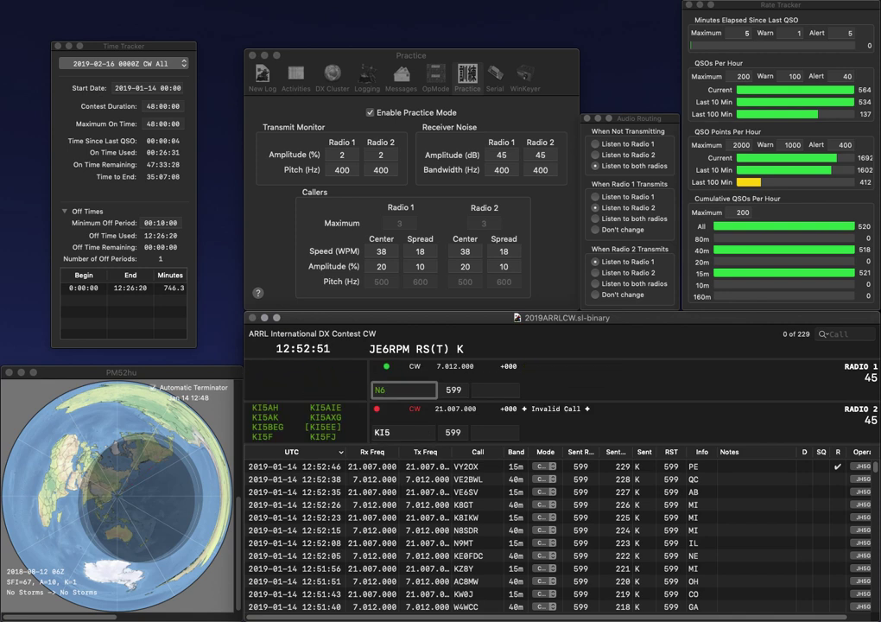
pyautogui.write('YEU/8')
pyautogui.press('Return')
pyautogui.write('AK')
pyautogui.press('Return')
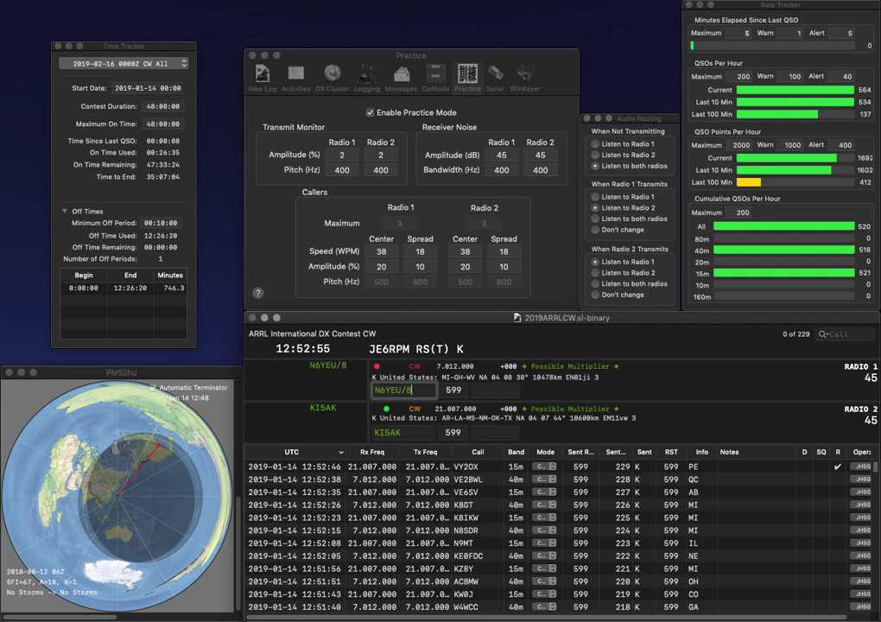
# Log N6YEU/8 on Radio 1 with exchange MI and KI5AK on Radio 2 with exchange LA.
pyautogui.press('space')
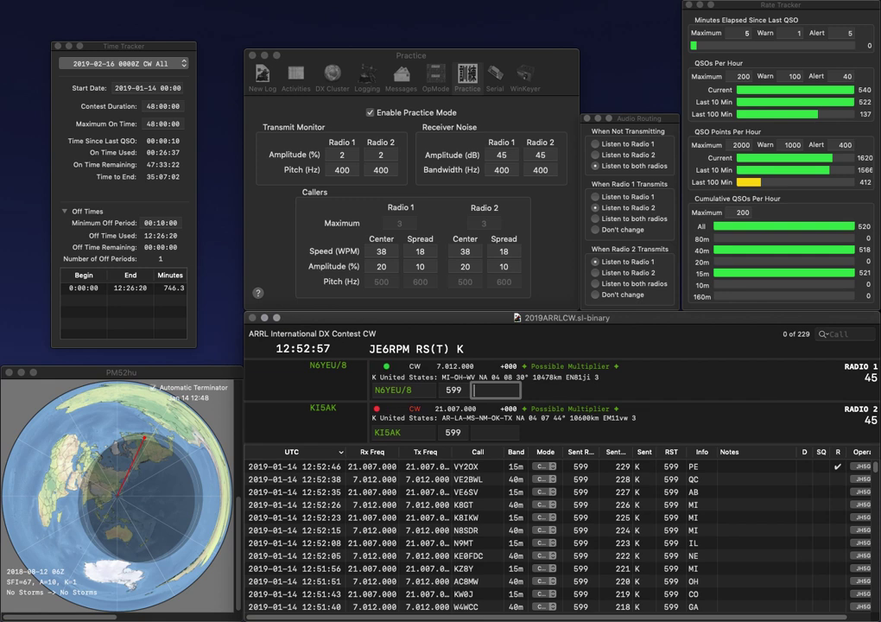
pyautogui.write('MI')
pyautogui.press('Return')
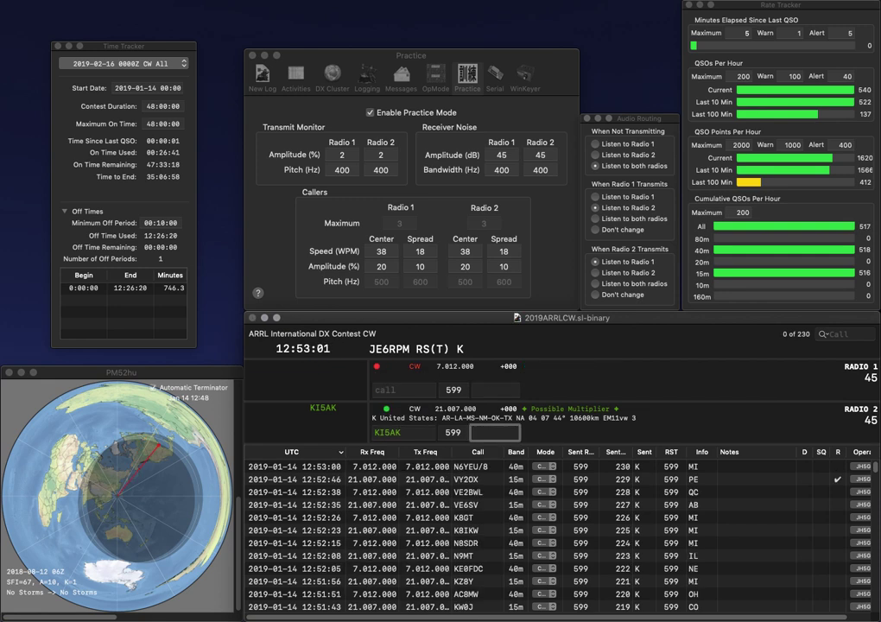
pyautogui.write('LA')
pyautogui.press('Return')
pyautogui.write('K8SJP')
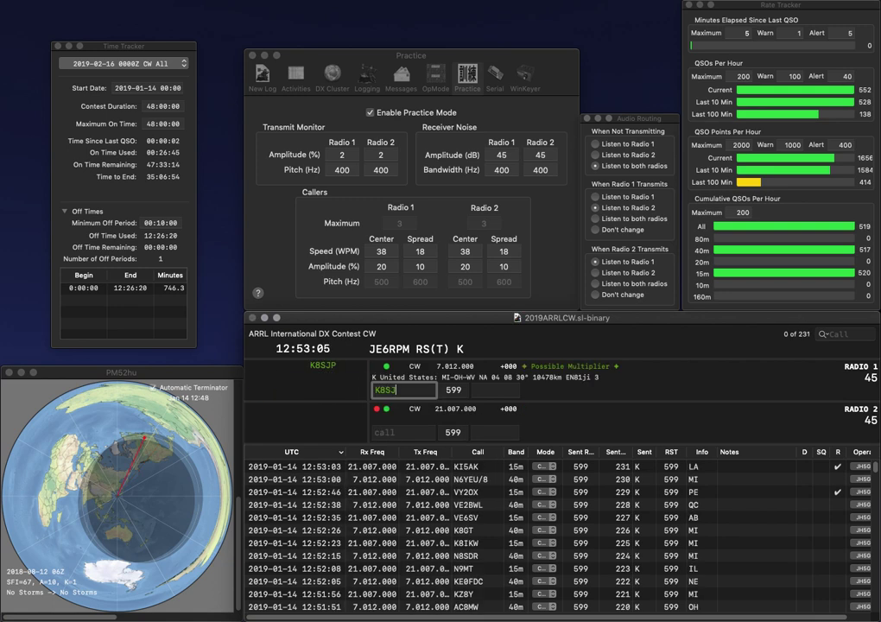
pyautogui.press('Return')
pyautogui.write('KK4ODQ')
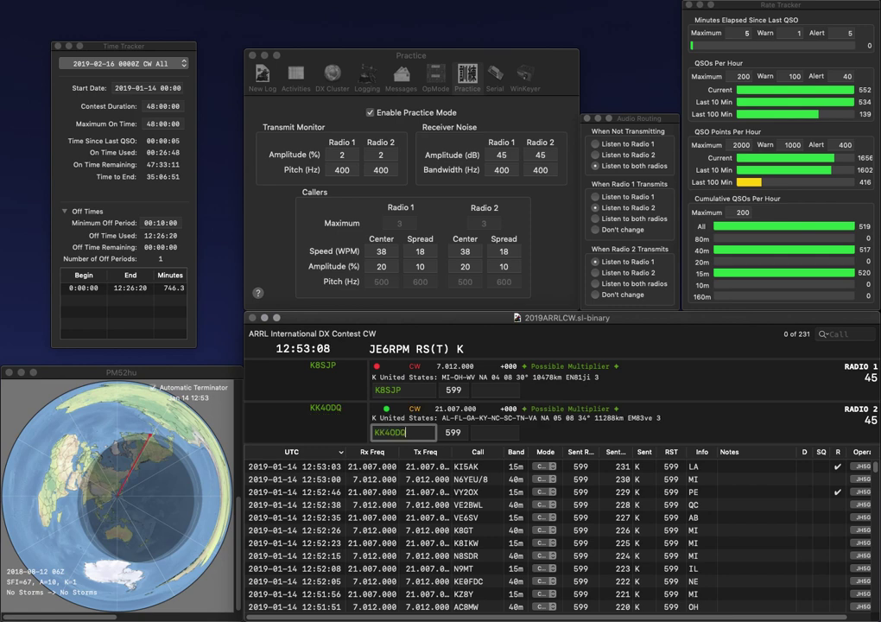
pyautogui.press('Return')
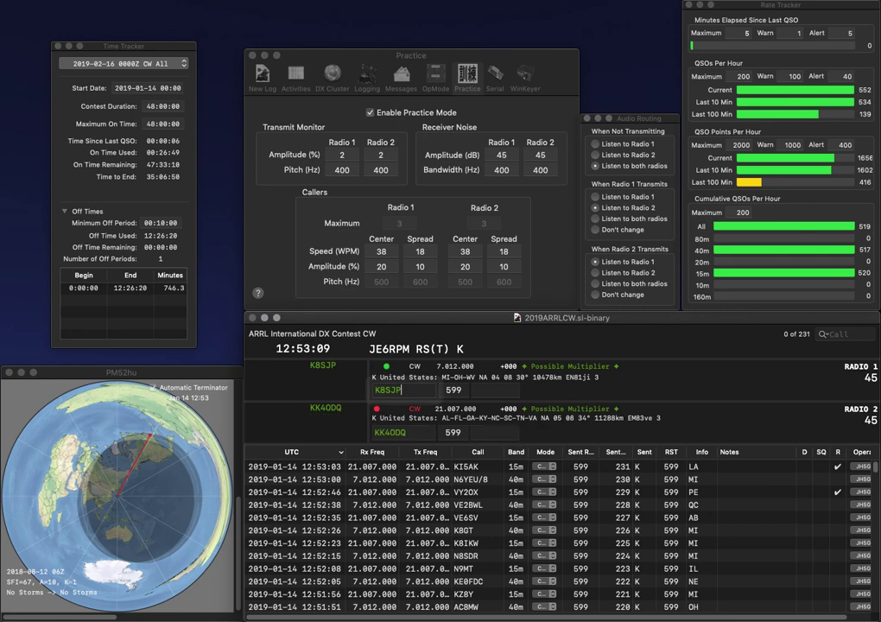
pyautogui.write('WV')
pyautogui.press('Return')
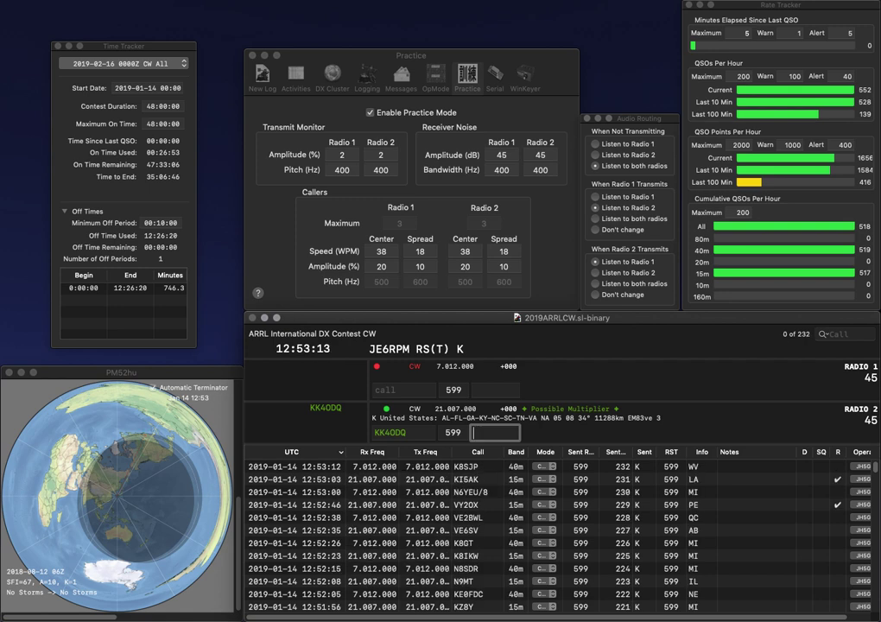
pyautogui.write('GA')
pyautogui.press('Return')
# Send the call sign VE7CW on Radio 1 and the call sign KC1EKC on Radio 2.
pyautogui.write('VE7CW')
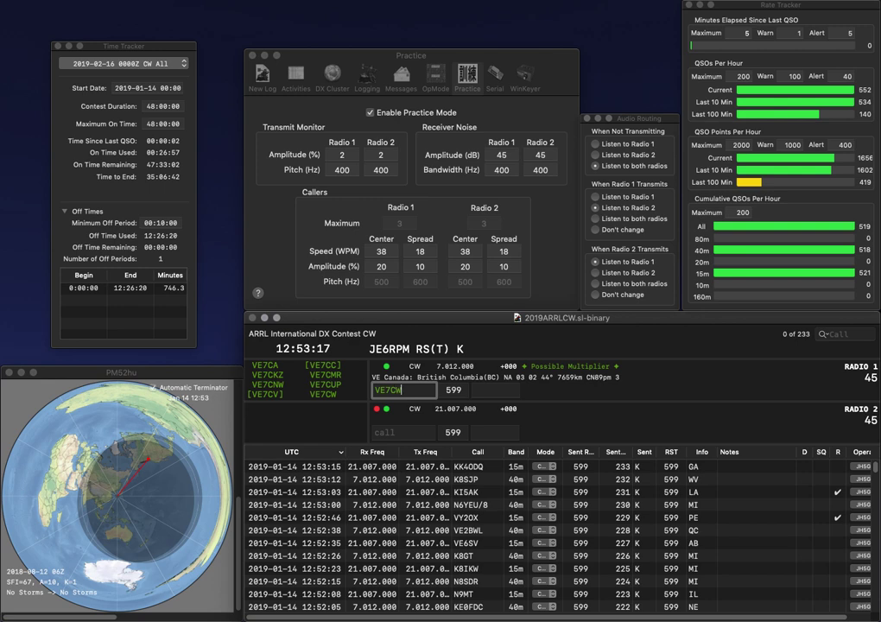
pyautogui.press('Return')
pyautogui.write('KC1EKC')
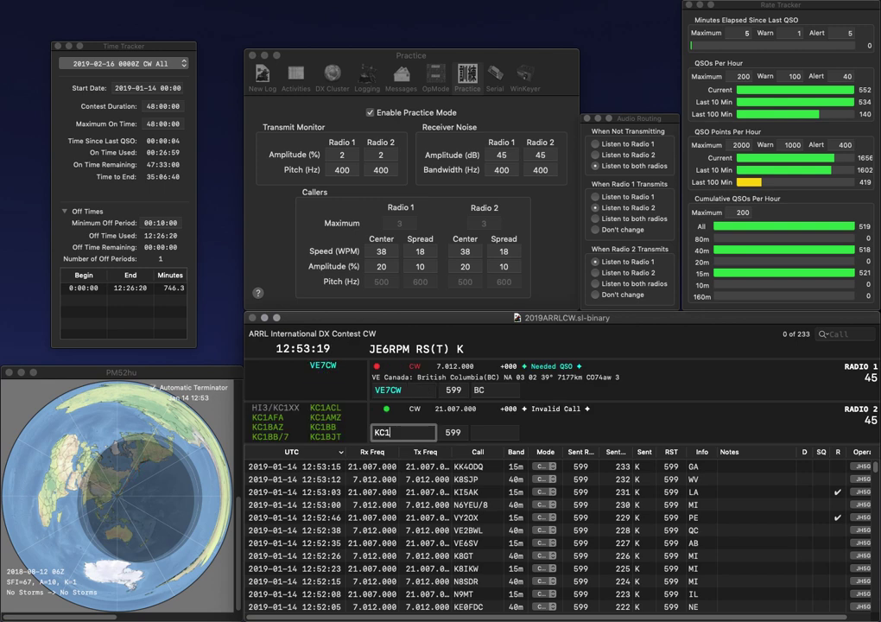
pyautogui.press('Return')
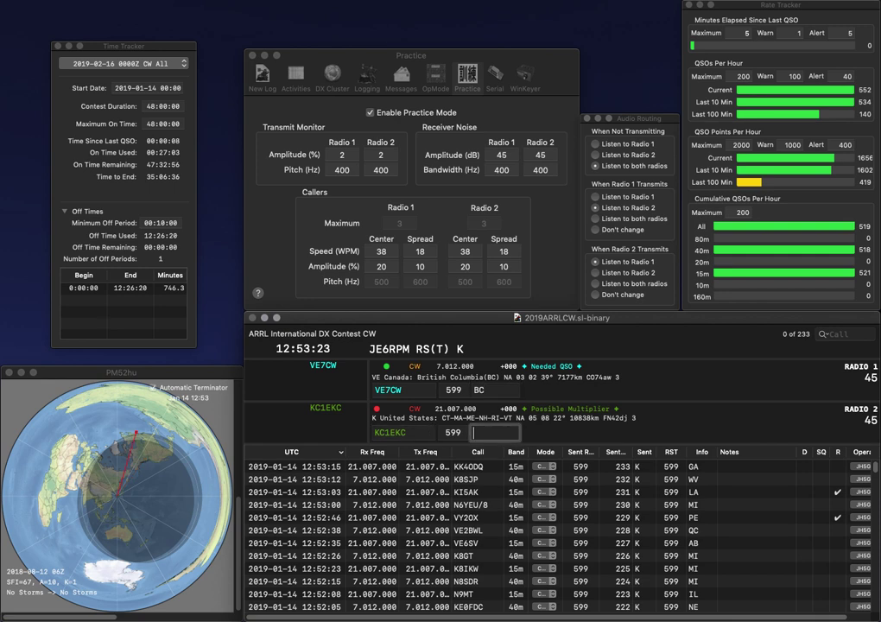
pyautogui.press('Return')
pyautogui.write('MA')
pyautogui.press('Return')
pyautogui.write('KB6BW')
pyautogui.press('Return')
pyautogui.write('W1OH')
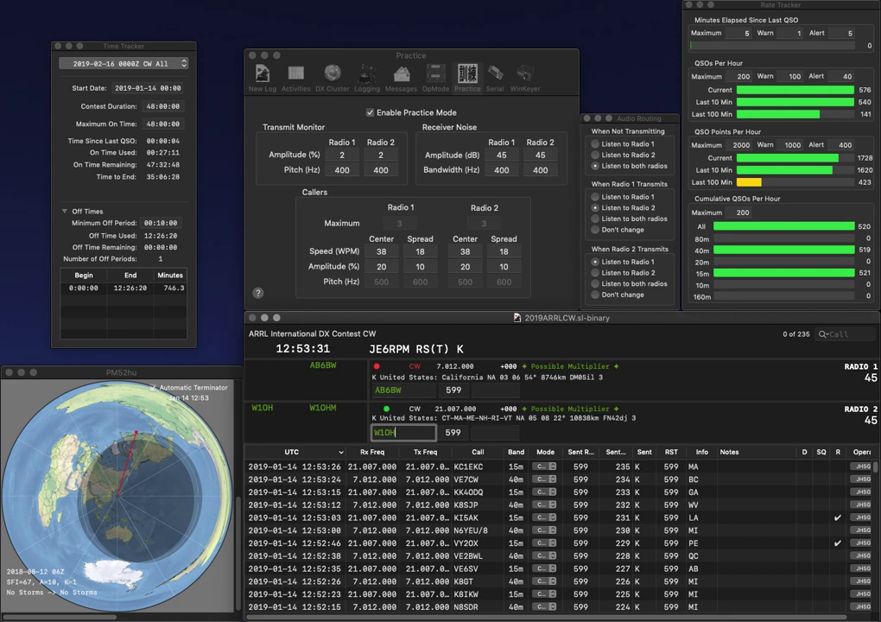
pyautogui.write('M')
pyautogui.press('Return')
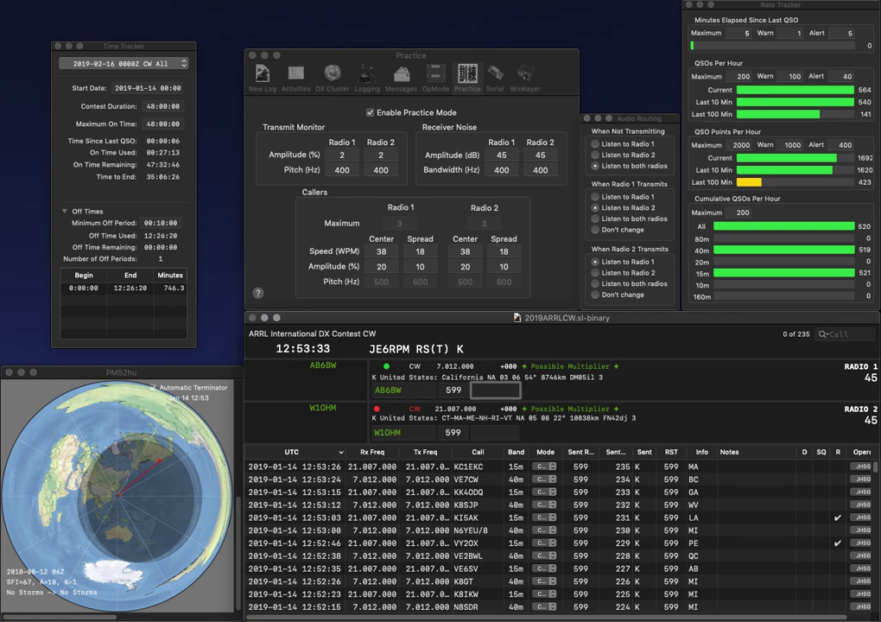
# Log AB6BW on Radio 1 with exchange CA and W1OHM on Radio 2 with exchange CT.
pyautogui.write('CA')
pyautogui.press('Return')
pyautogui.write('CT')
pyautogui.press('Return')
pyautogui.write('K')
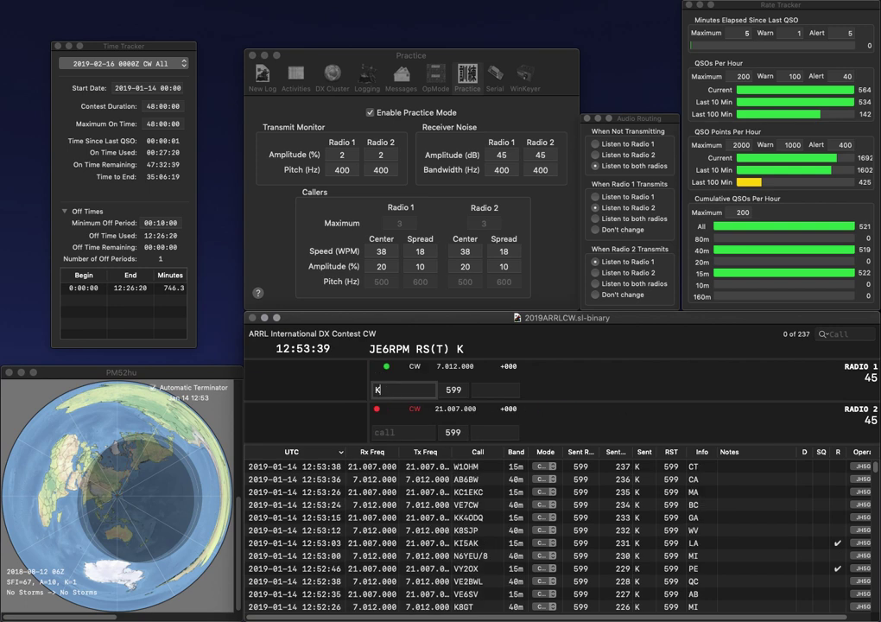
pyautogui.write('3MM')
pyautogui.press('Return')
pyautogui.write('W4')
pyautogui.press('BackSpace')
pyautogui.write('B')
pyautogui.press('BackSpace')
pyautogui.write('V4')
pyautogui.press('Return')
pyautogui.press('space')
pyautogui.write('PA')
pyautogui.press('Return')
pyautogui.press('BackSpace')
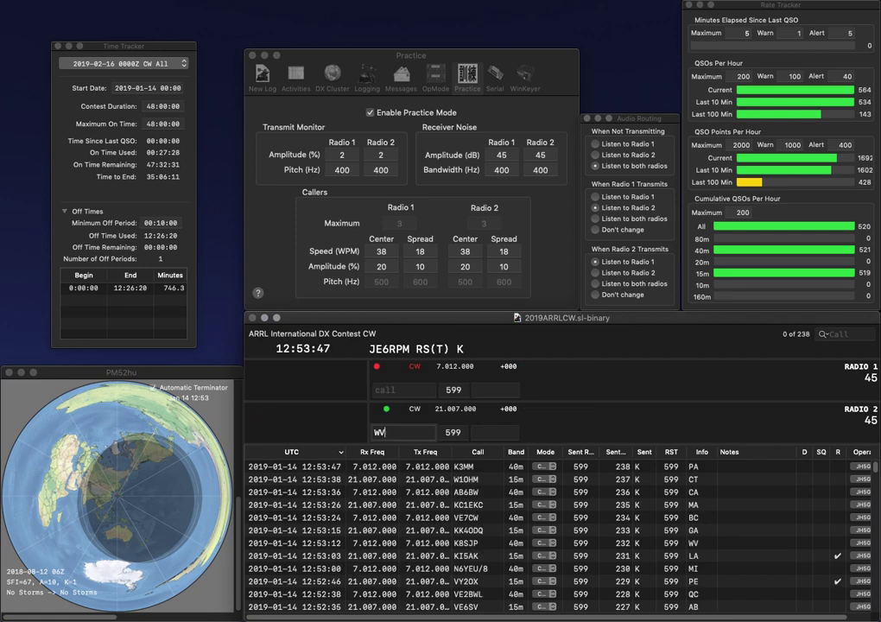
pyautogui.write('8A')
pyautogui.press('Return')
pyautogui.write('KQ7L')
pyautogui.press('Return')
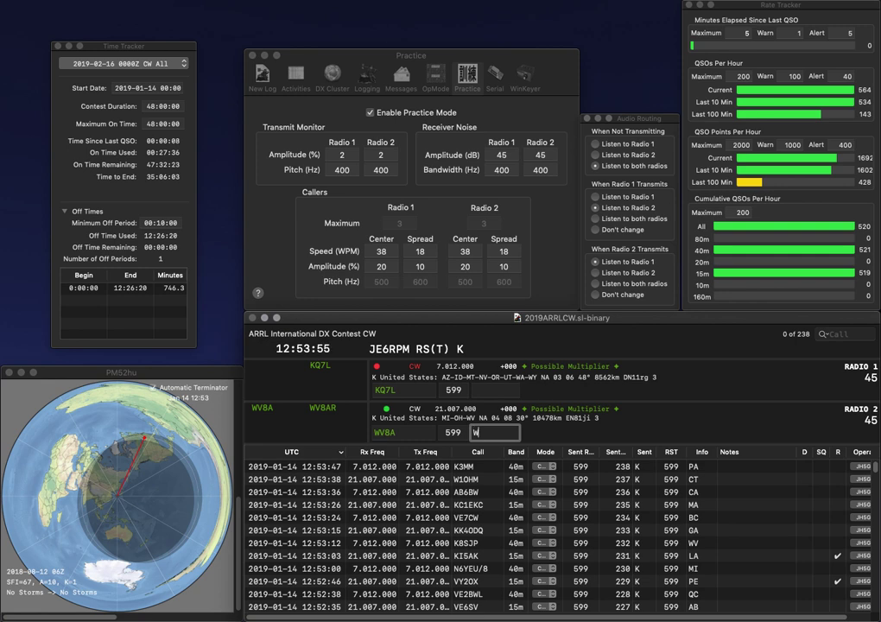
pyautogui.press('Return')
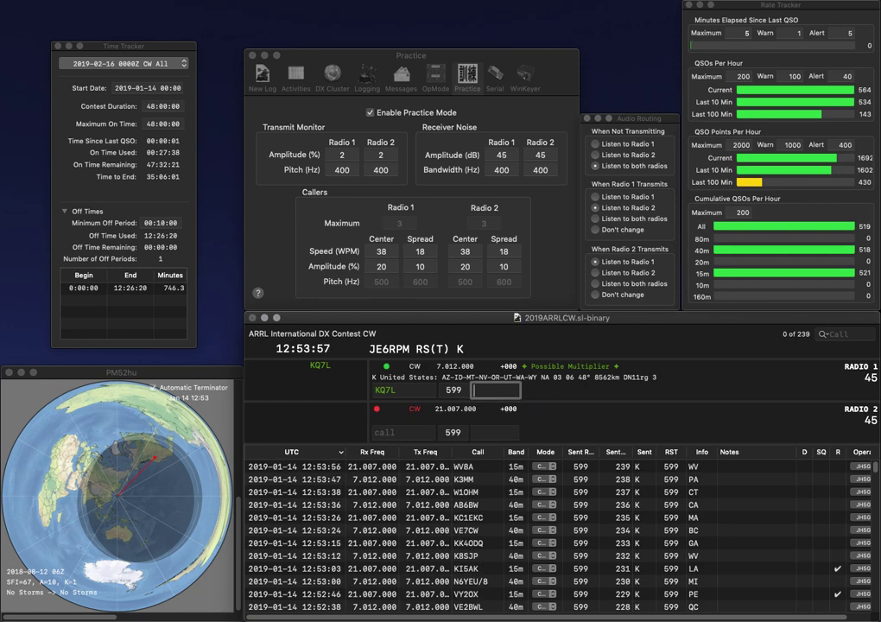
pyautogui.press('Return')
pyautogui.write('N2')
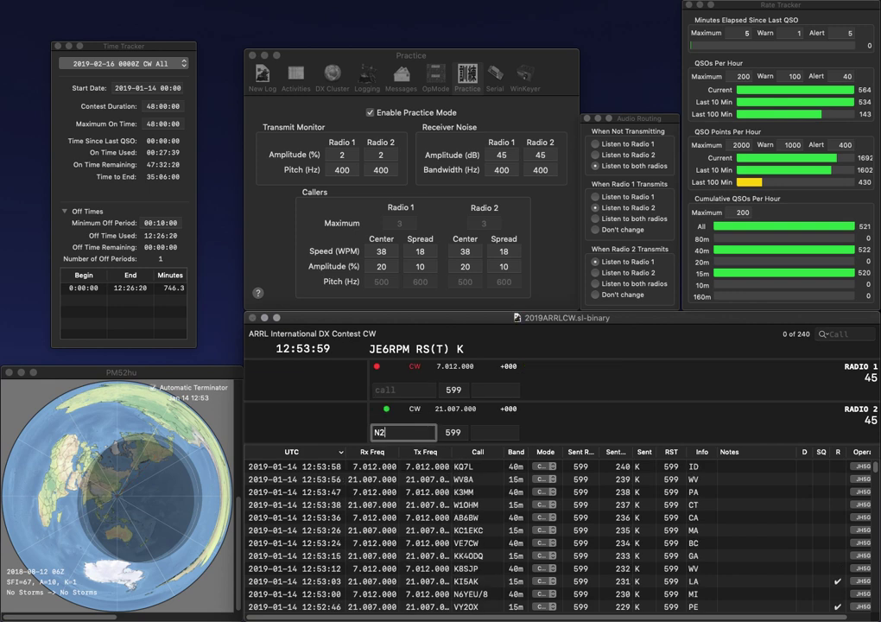
pyautogui.write('MA')
pyautogui.press('Return')
pyautogui.write('K6RM')
pyautogui.press('Return')
pyautogui.write('NY')
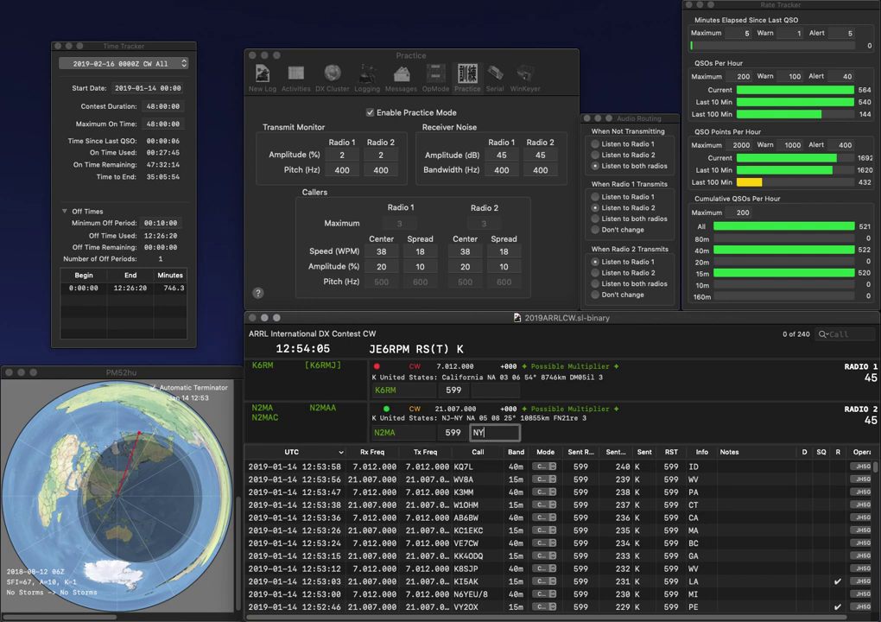
pyautogui.press('Return')
pyautogui.write('CA')
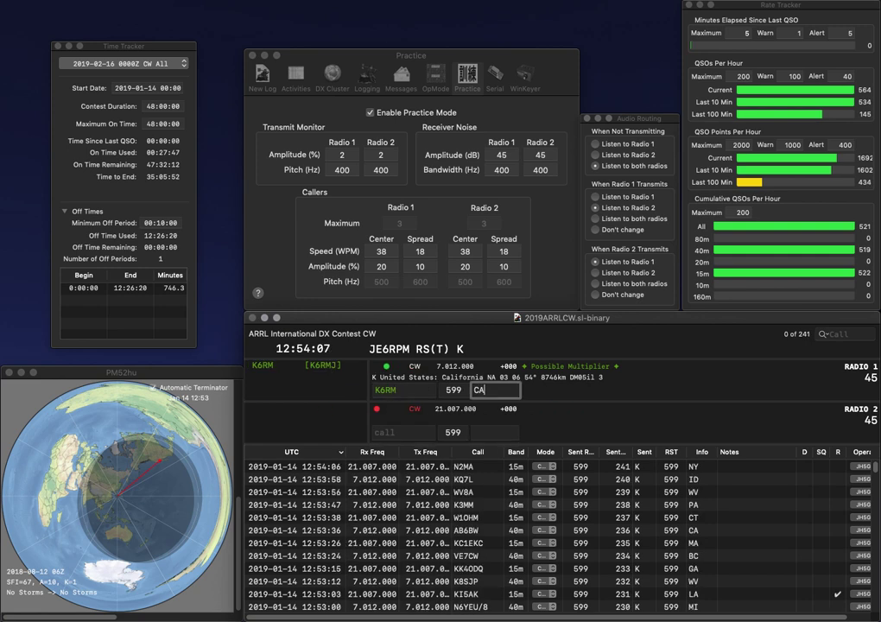
pyautogui.press('Return')
pyautogui.write('W5QG')
pyautogui.press('Return')
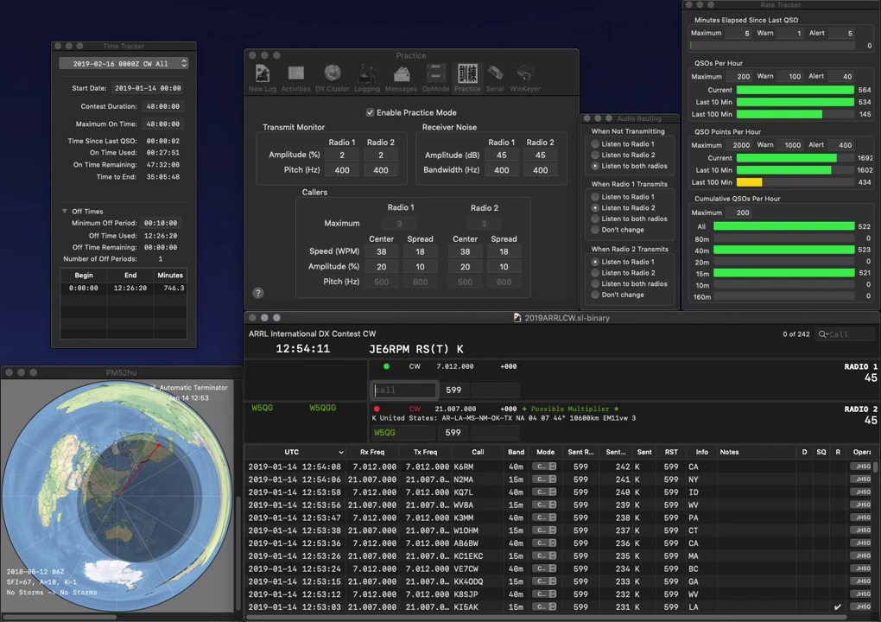
# Send the partial call W6N on Radio 1 and log W5QG on Radio 2 with exchange MS.
pyautogui.write('W6N')
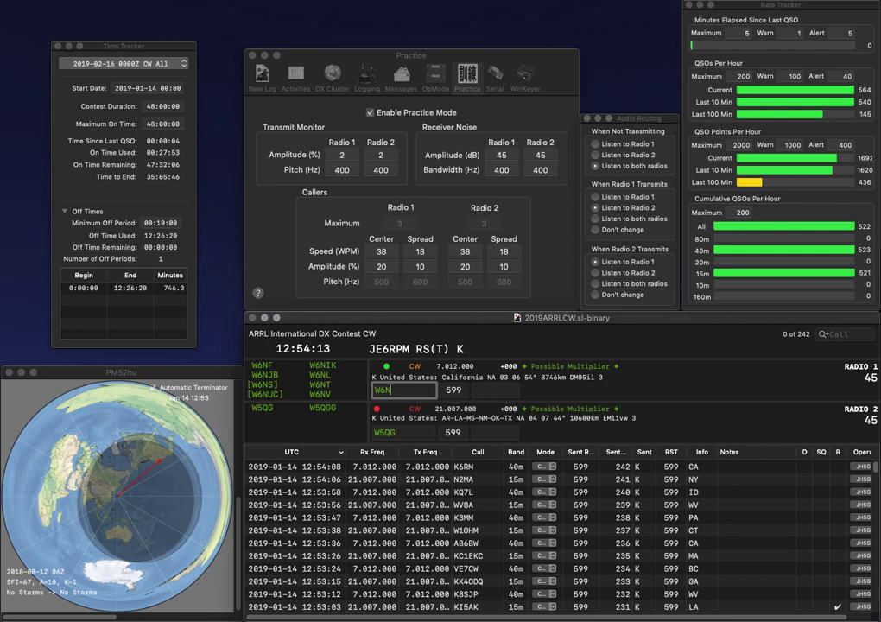
pyautogui.press('Return')
pyautogui.write('MS')
pyautogui.press('Return')
pyautogui.write('JB')
pyautogui.press('Return')
pyautogui.write('N9LL')
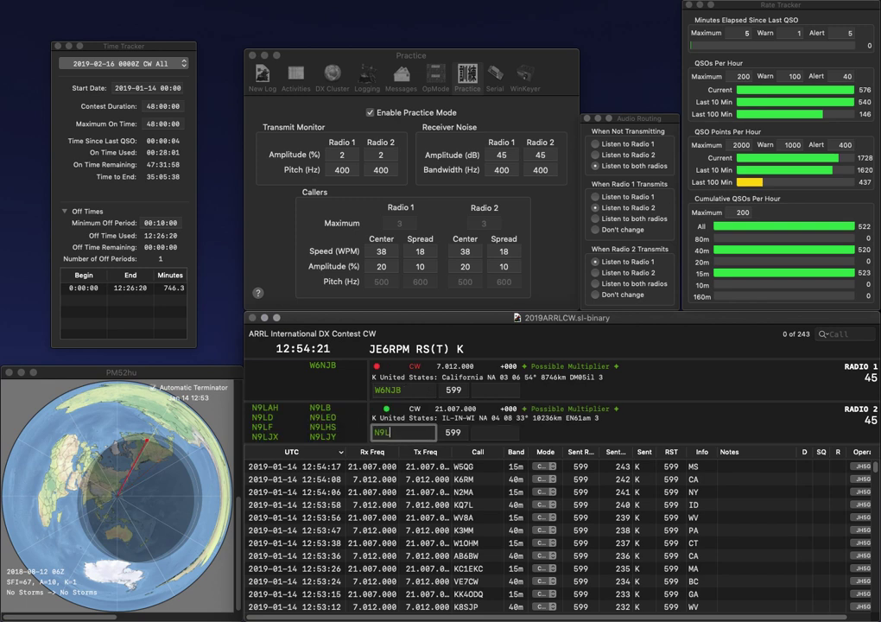
pyautogui.press('Return')
pyautogui.write('CA')
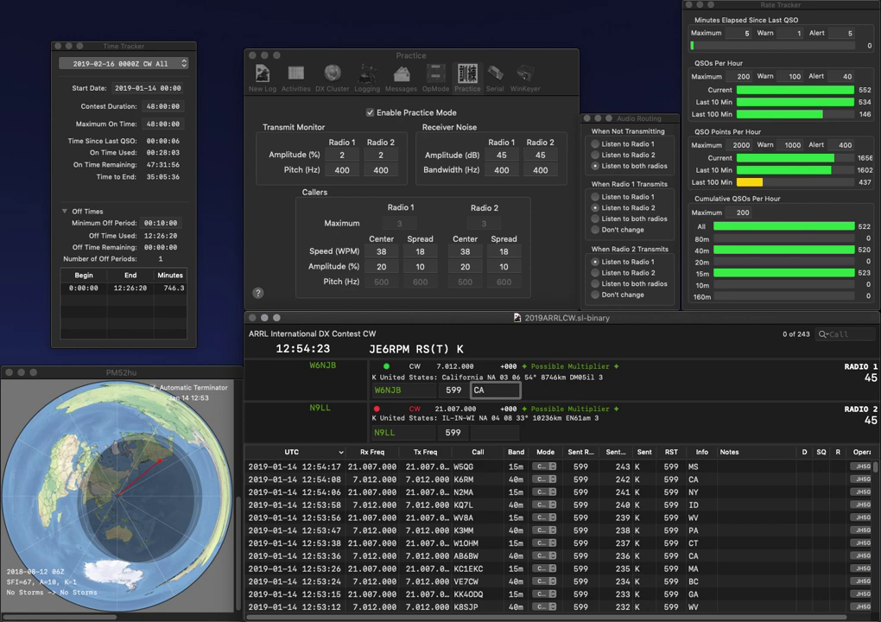
pyautogui.press('Return')
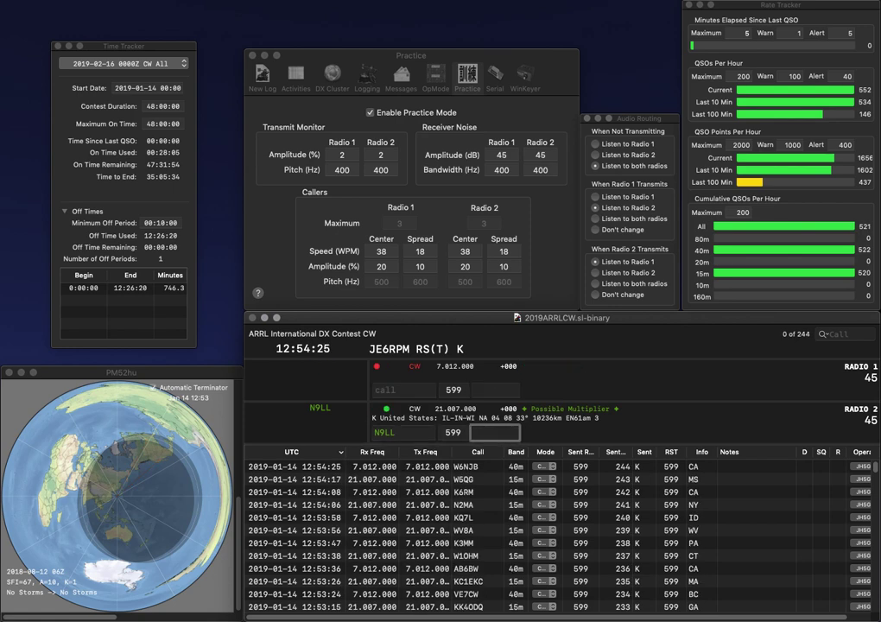
pyautogui.write('IN')
pyautogui.press('Return')
pyautogui.write('W')
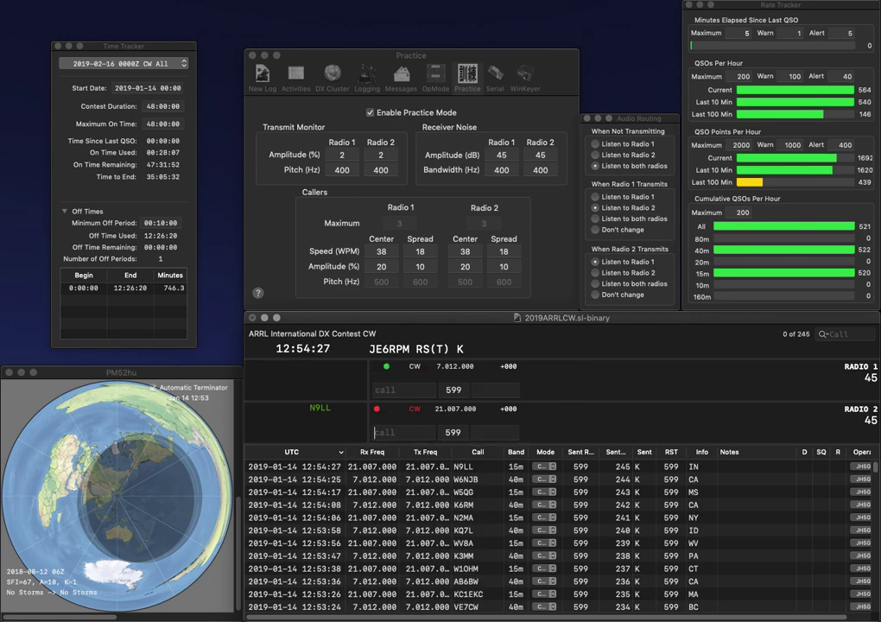
pyautogui.write('1GHZ')
pyautogui.press('Return')
pyautogui.write('NA4TLC')
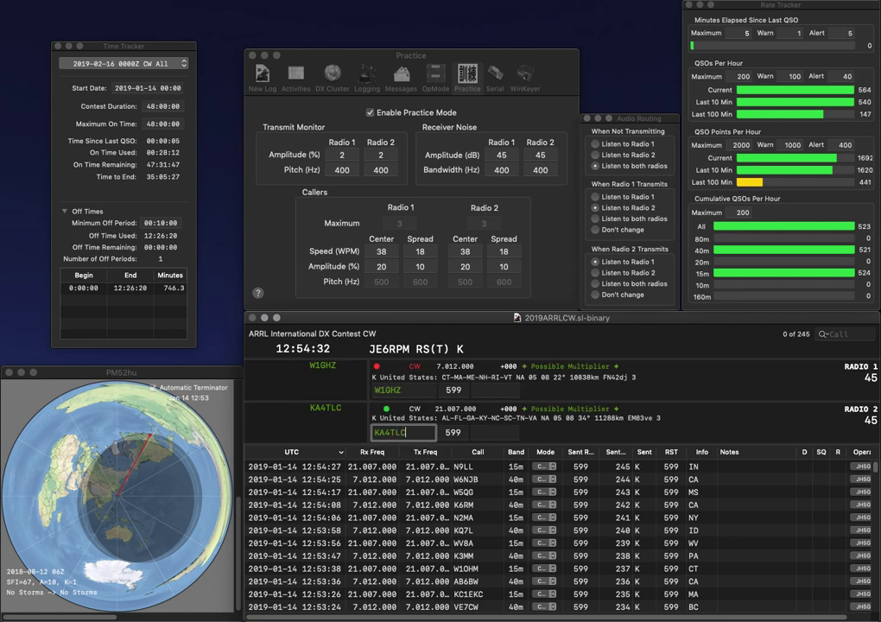
pyautogui.press('Return')
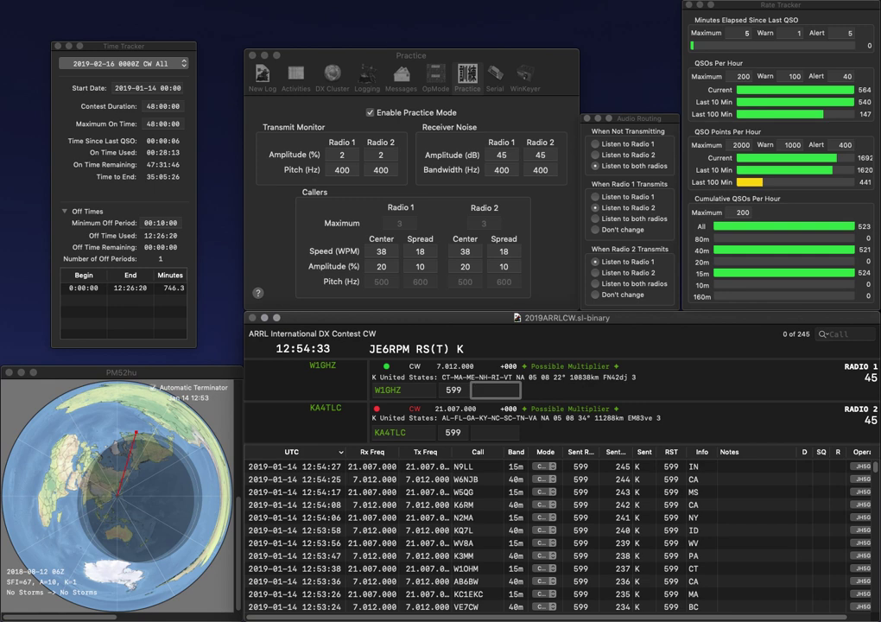
pyautogui.write('ME')
pyautogui.press('Return')
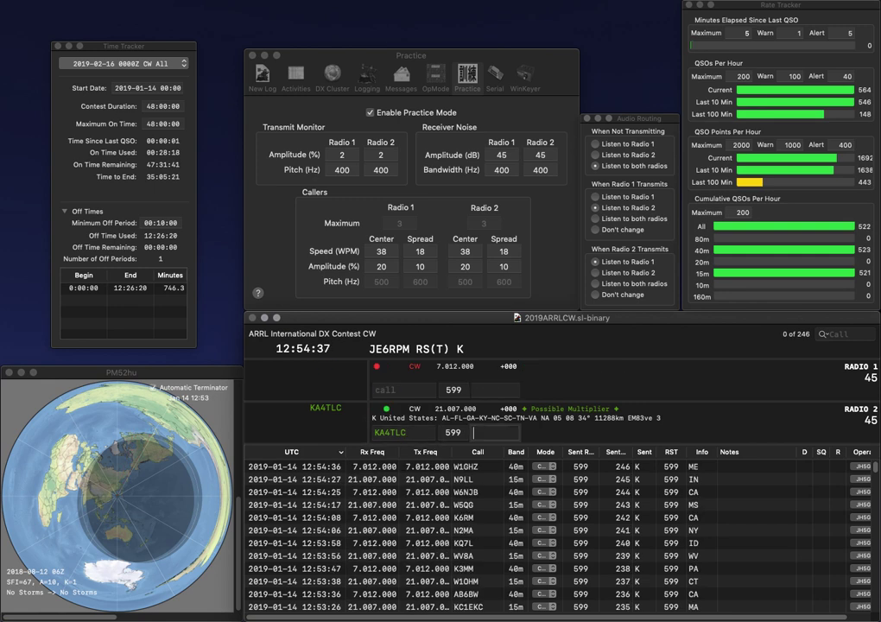
pyautogui.write('VA')
pyautogui.press('Return')
# Send the partial call NE on Radio 1 and the partial call NJ on Radio 2.
pyautogui.write('NE')
pyautogui.press('Return')
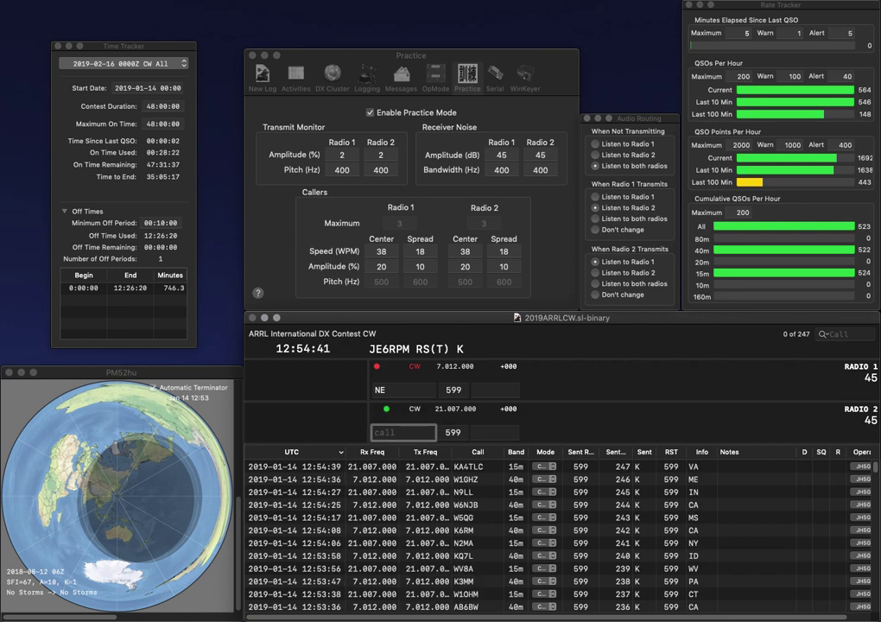
pyautogui.write('NJ')
pyautogui.press('\\')
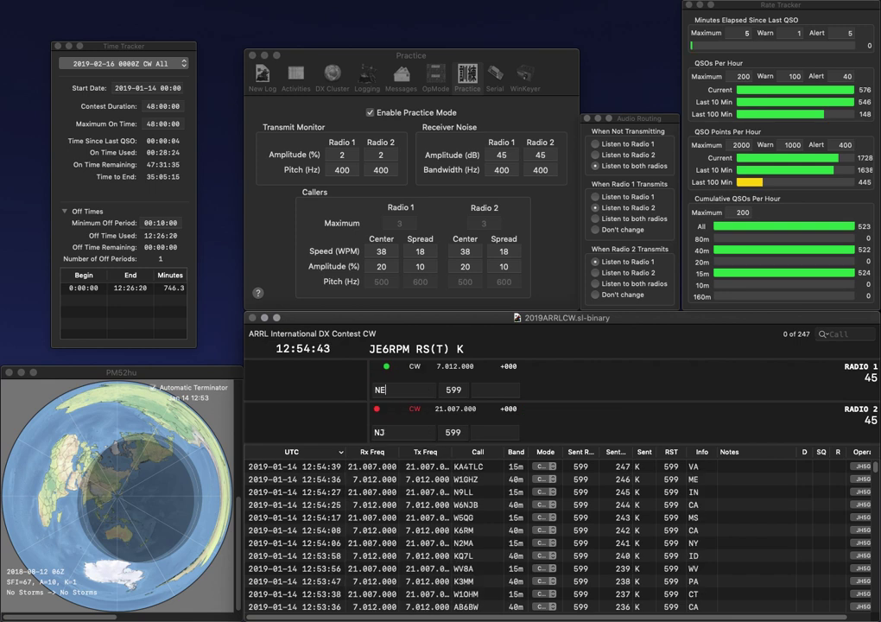
# Complete and send the calls NE2Y on Radio 1 and NJ5N on Radio 2.
pyautogui.write('2Y')
pyautogui.press('\\')
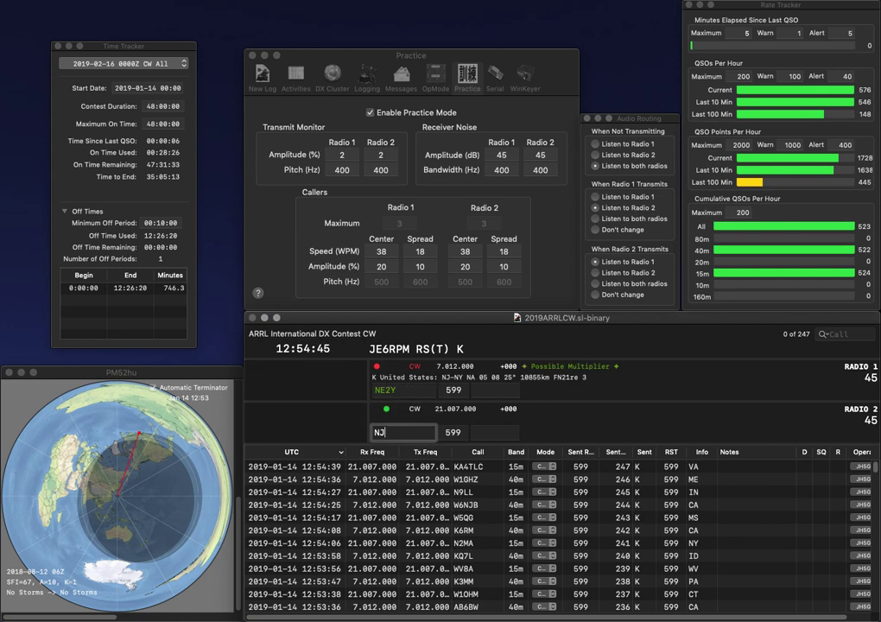
pyautogui.write('5N')
pyautogui.press('\\')
# Correct the call sign on Radio 1 to NE1Y and send it.
pyautogui.press('BackSpace')
pyautogui.press('BackSpace')
pyautogui.write('1Y')
pyautogui.press('Return')
pyautogui.press('\\')
pyautogui.press('space')
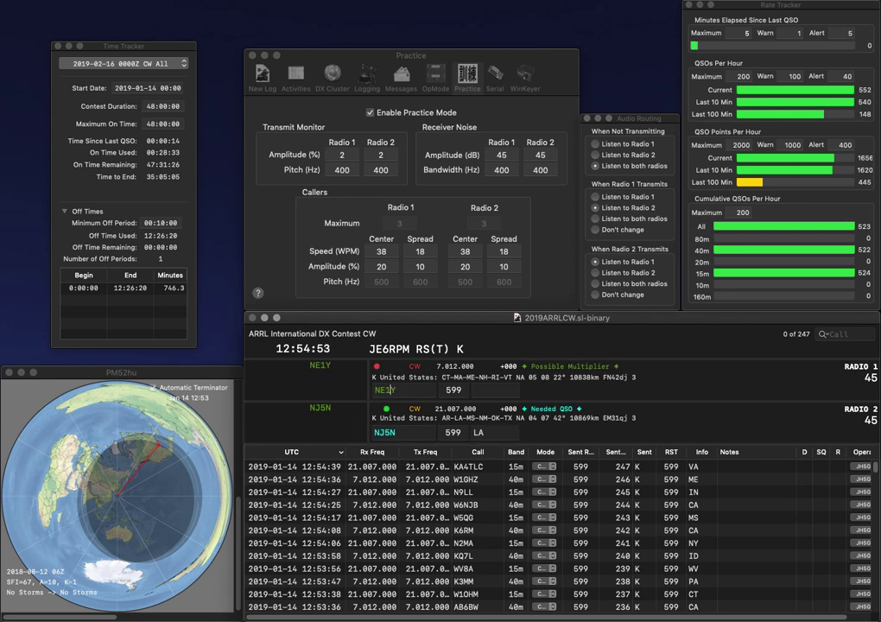
pyautogui.press('Return')
pyautogui.write('VT')
pyautogui.press('Return')
pyautogui.write('KI4UX')
pyautogui.press('Return')
pyautogui.write('N2ATA')
pyautogui.press('Return')
pyautogui.write('SC')
pyautogui.press('Return')
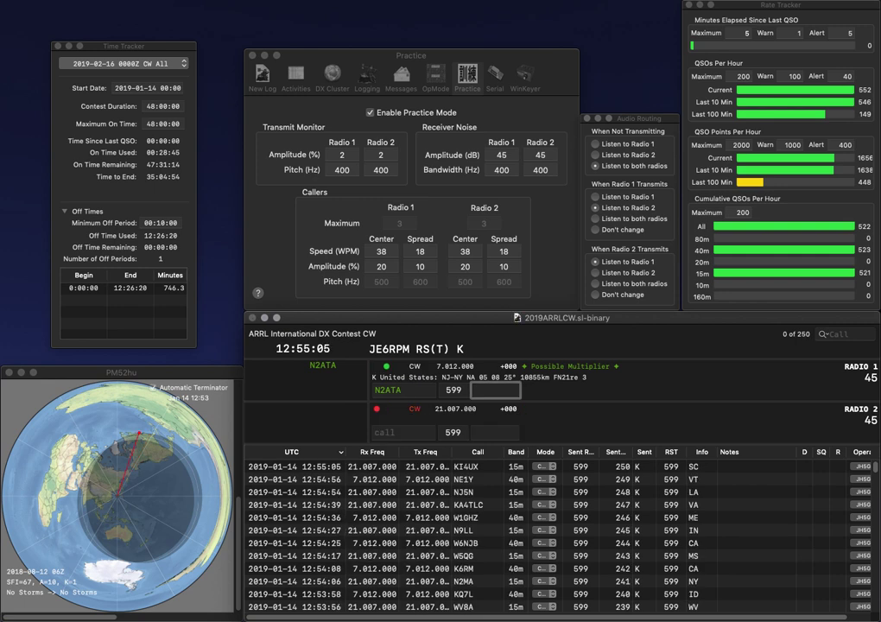
pyautogui.write('NJ')
pyautogui.press('Return')
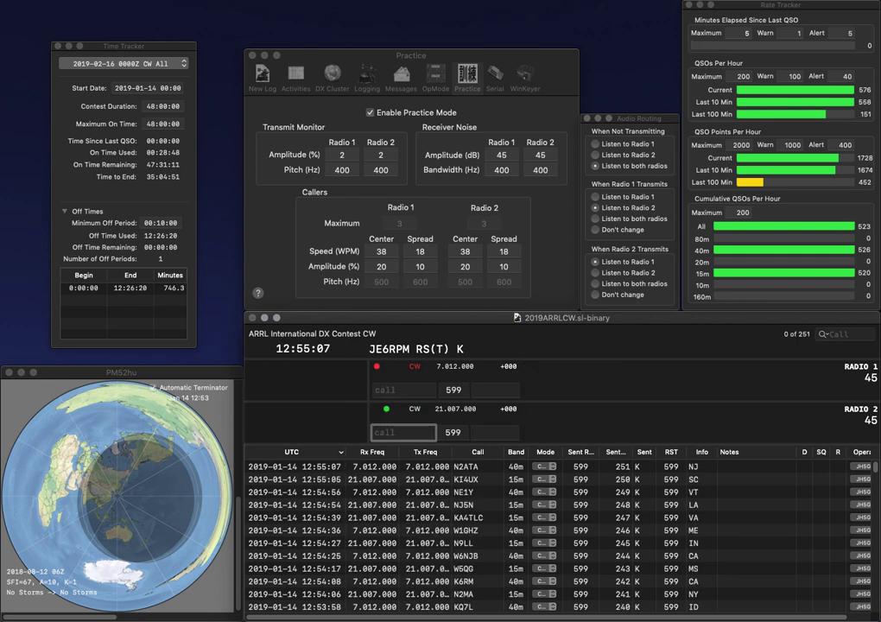
pyautogui.write('K6KRX')
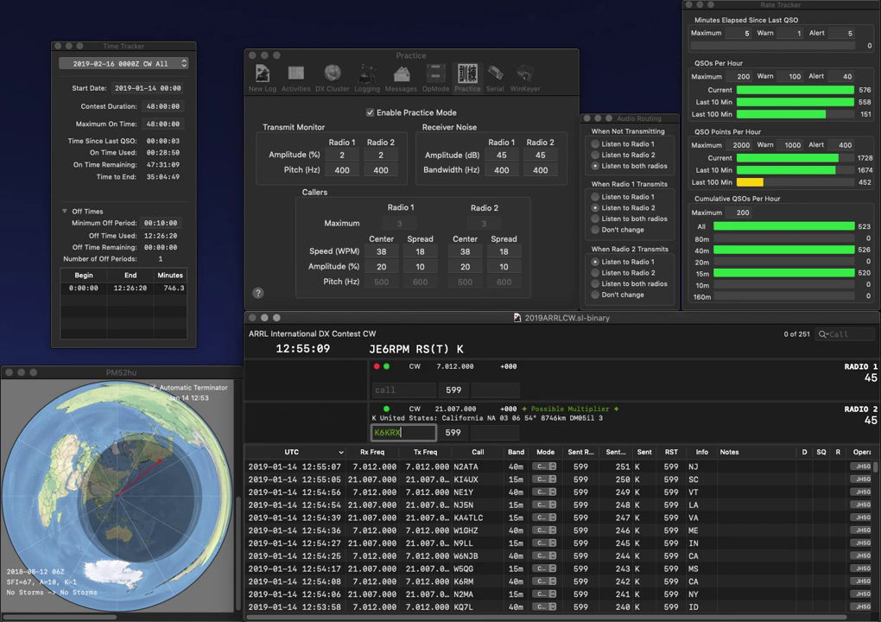
pyautogui.press('BackSpace')
pyautogui.write('/7')
pyautogui.press('Return')
pyautogui.write('Q')
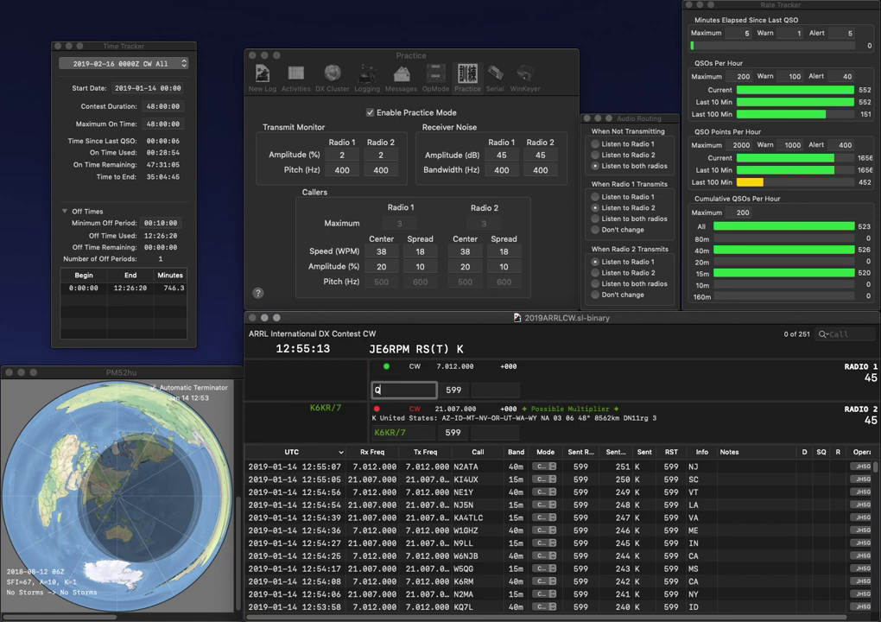
pyautogui.press('Return')
pyautogui.write('WA')
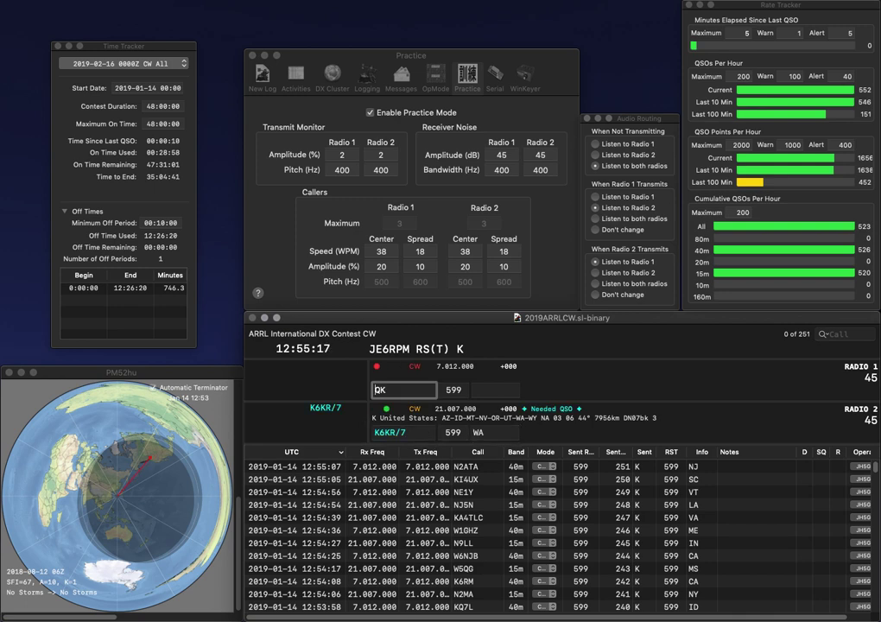
pyautogui.press('Return')
pyautogui.write('AC')
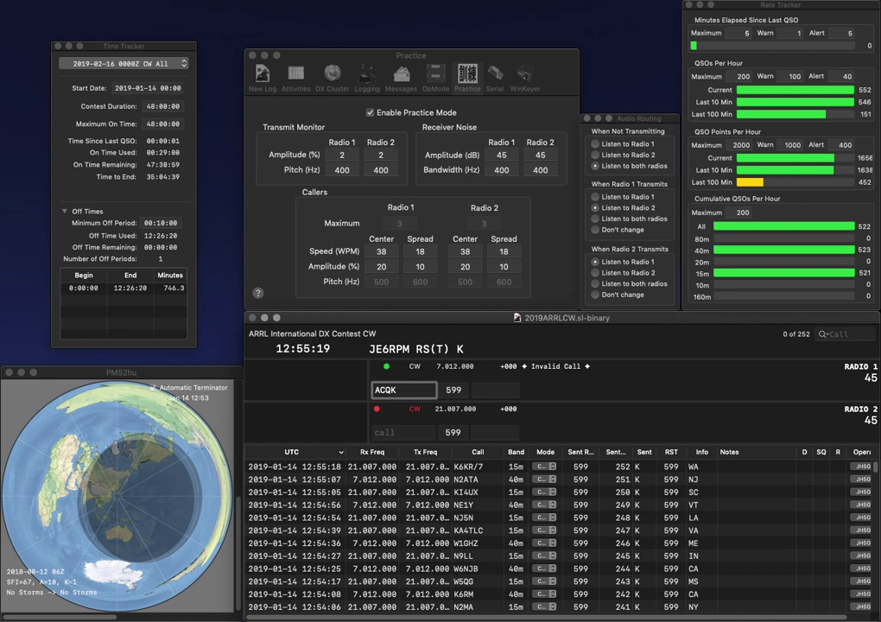
pyautogui.write('0')
pyautogui.press('Return')
pyautogui.write('KB8TT')
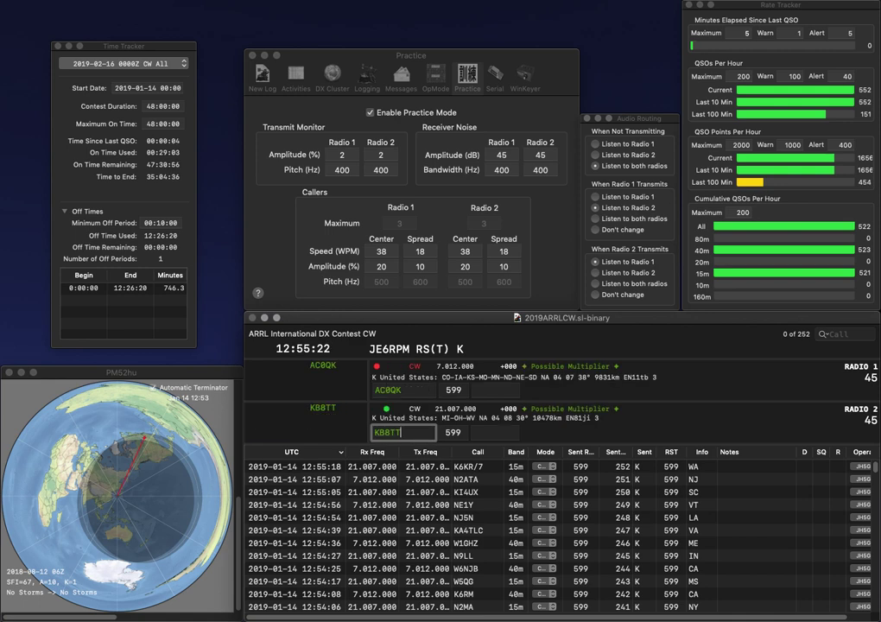
pyautogui.press('Return')
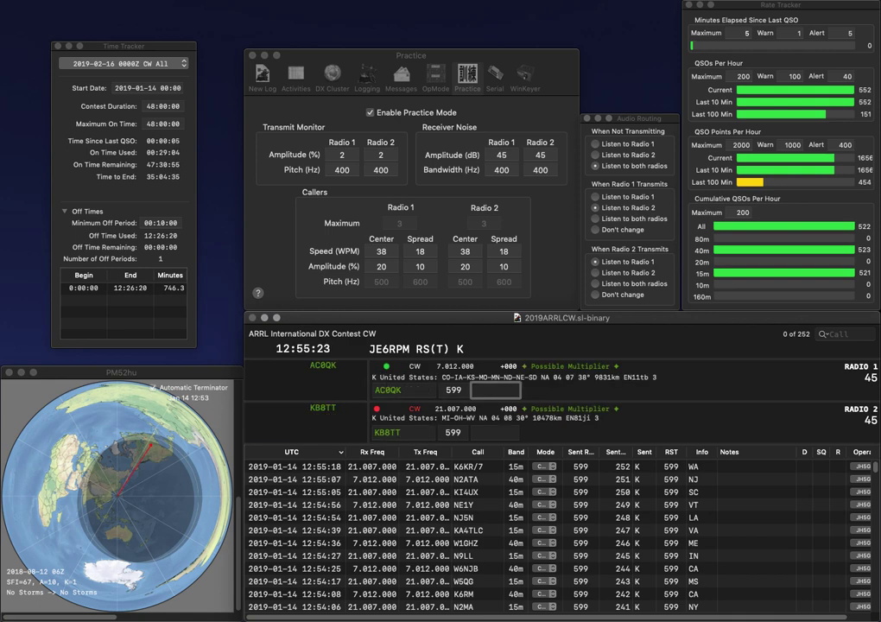
pyautogui.write('CO')
pyautogui.press('Return')
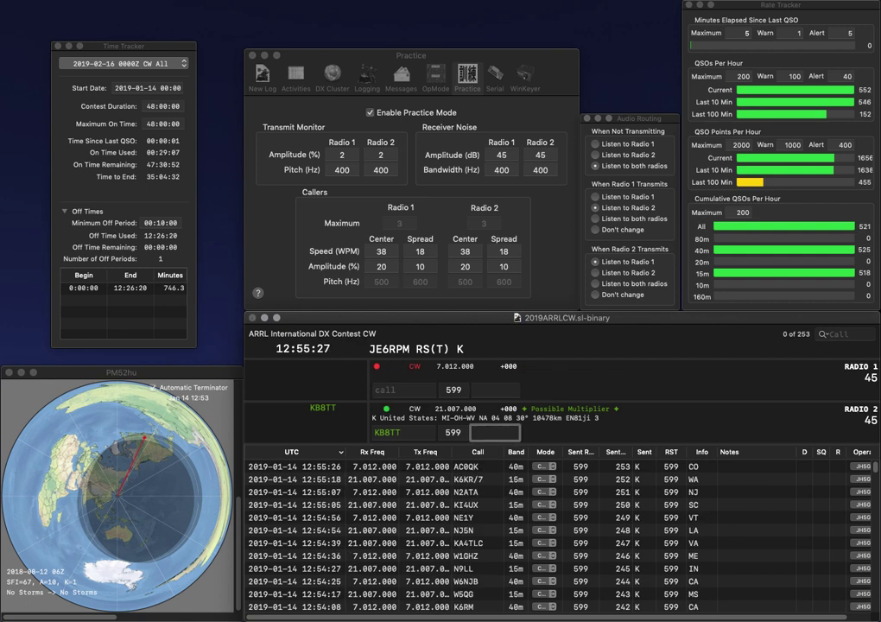
pyautogui.write('OH')
pyautogui.press('Return')
pyautogui.write('W7TT')
pyautogui.press('Return')
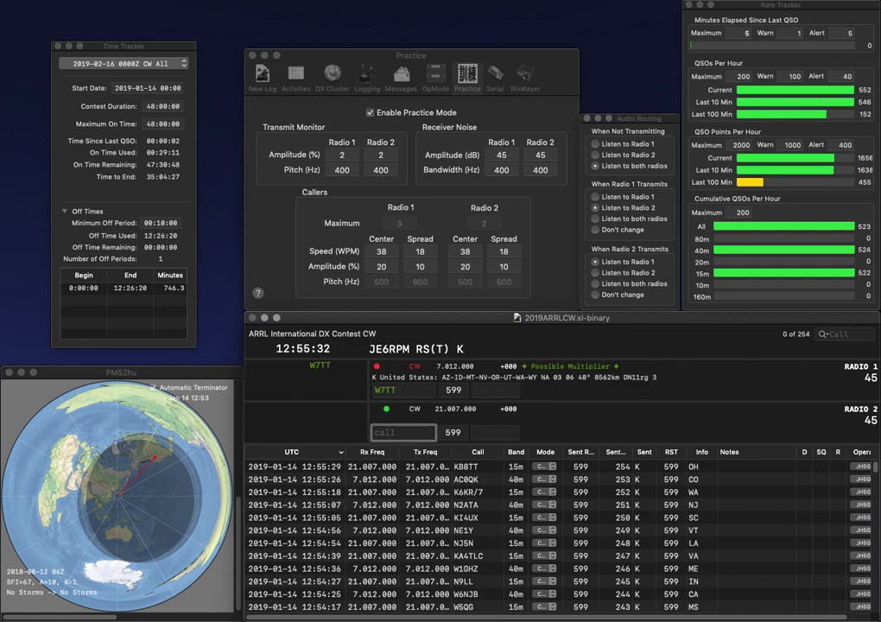
pyautogui.write('NN0G')
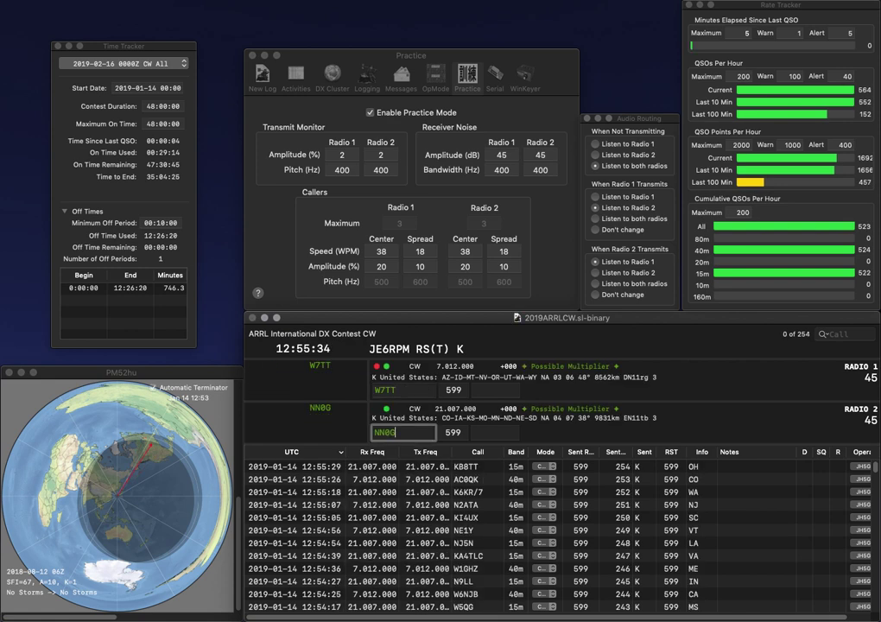
pyautogui.press('Return')
pyautogui.write('N')
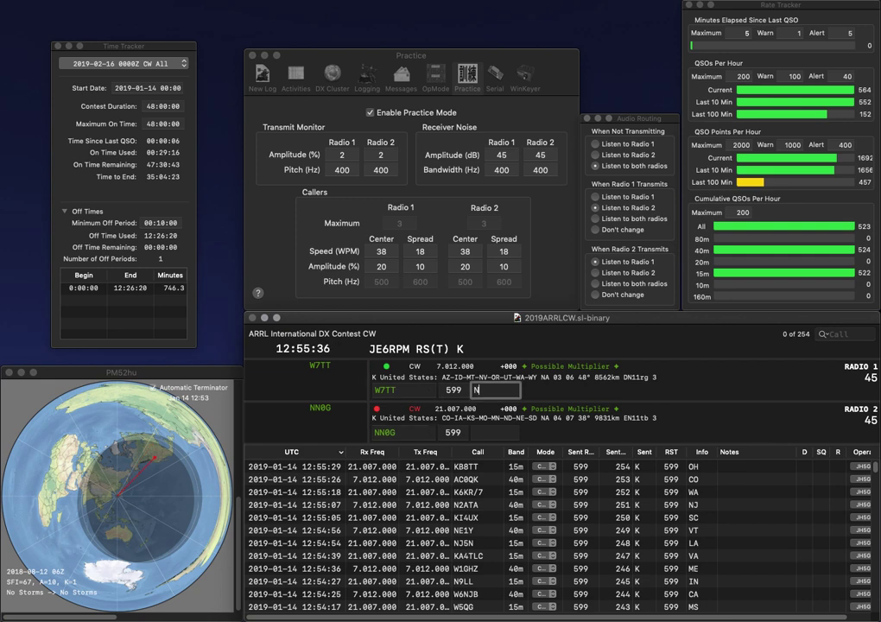
pyautogui.write('V')
pyautogui.press('Return')
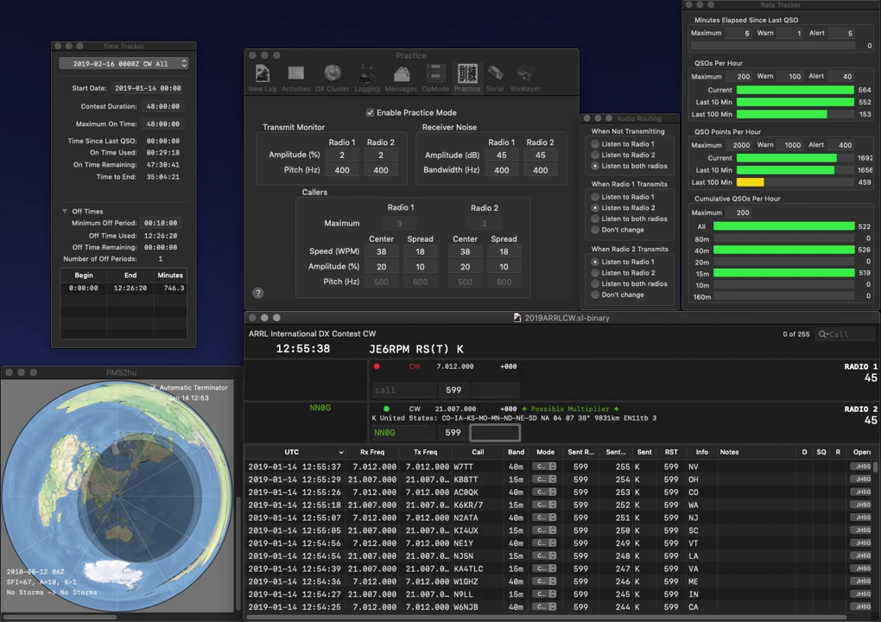
# Log NN0G on Radio 2 with exchange NE, and send the partial call VE7Z on Radio 1.
pyautogui.write('NE')
pyautogui.press('Return')
pyautogui.write('VE7Z')
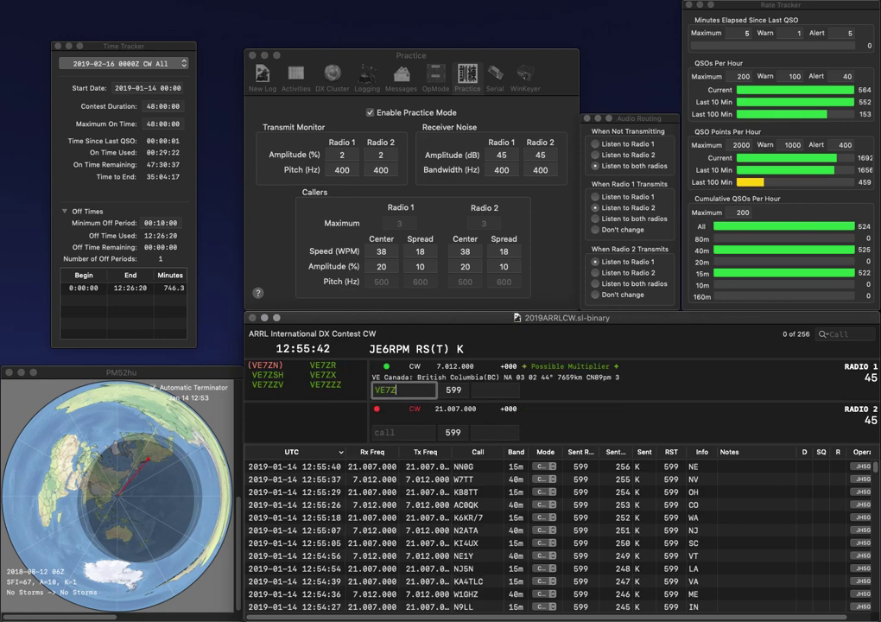
pyautogui.press('Return')
pyautogui.write('AJ')
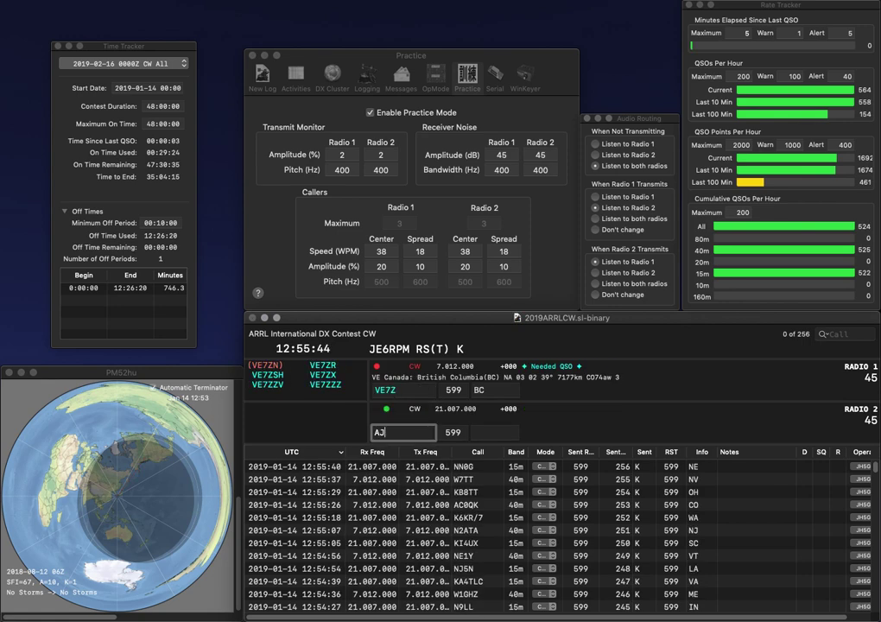
pyautogui.write('5E')
pyautogui.press('Return')
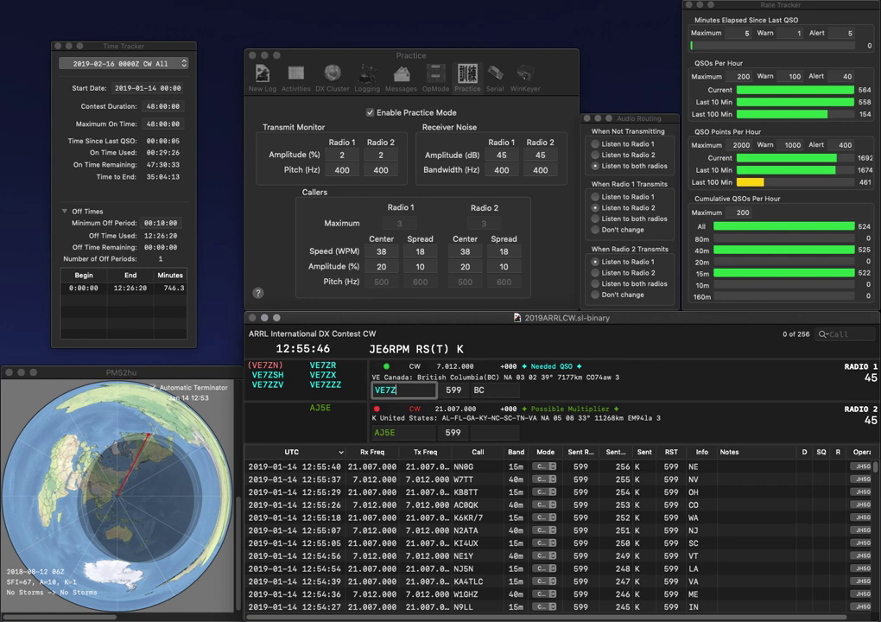
pyautogui.write('SH')
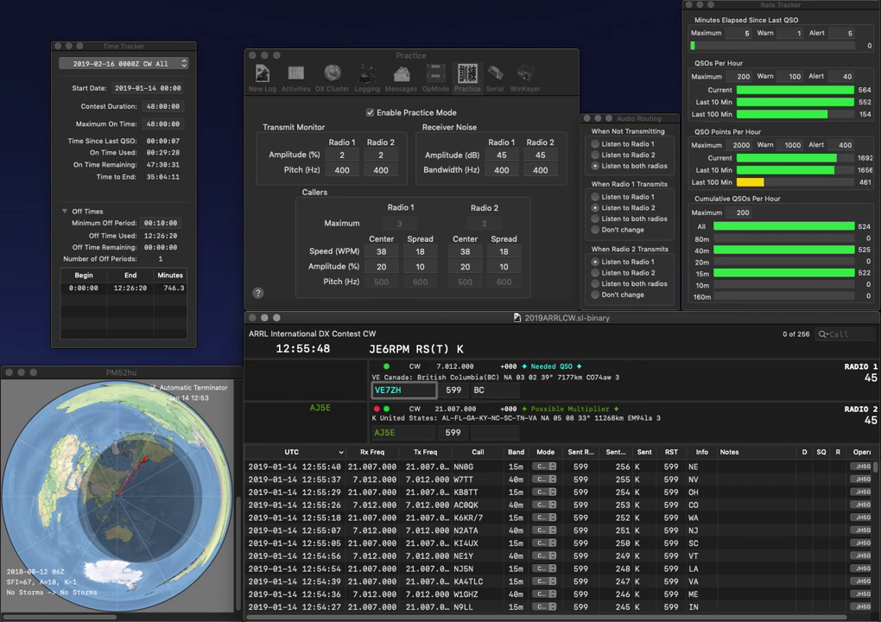
pyautogui.press('Return')
pyautogui.write('SC')
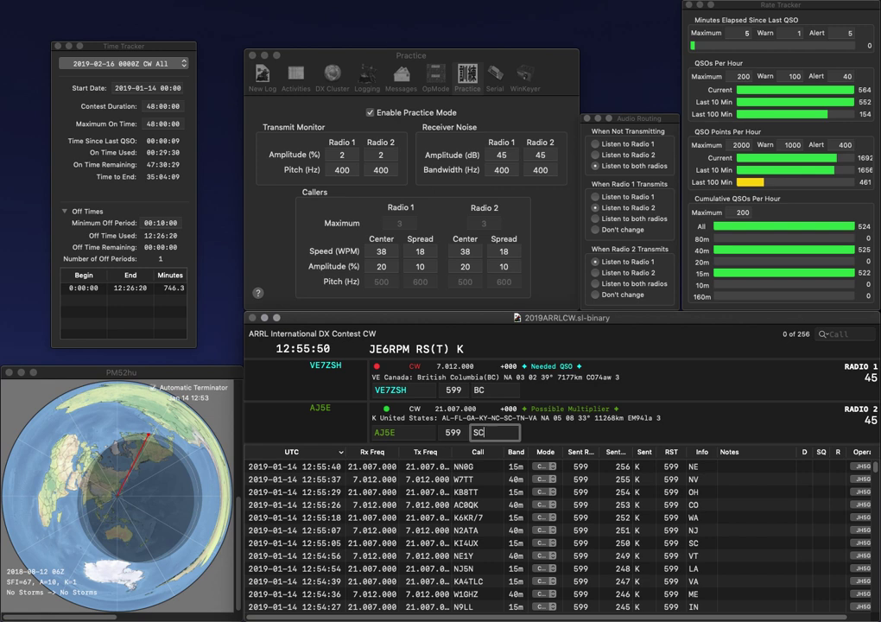
pyautogui.press('Return')
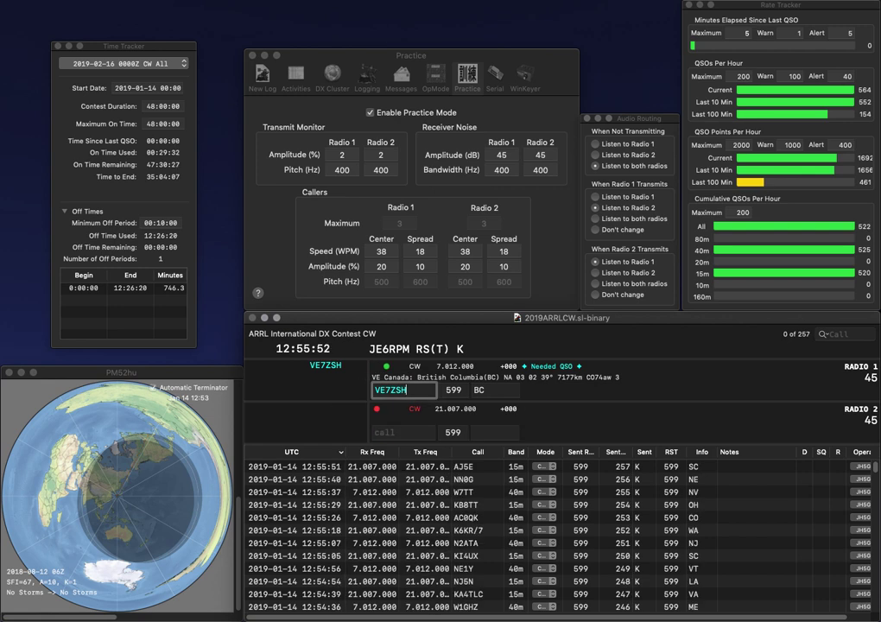
pyautogui.press('Return')
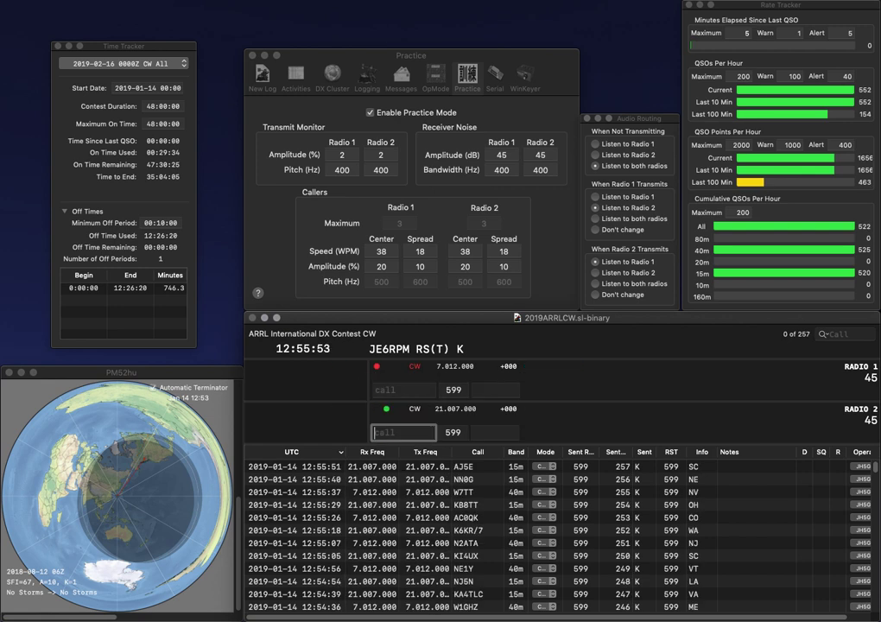
# Send the partial call K on Radio 2 and the partial call VE7 on Radio 1.
pyautogui.press('Return')
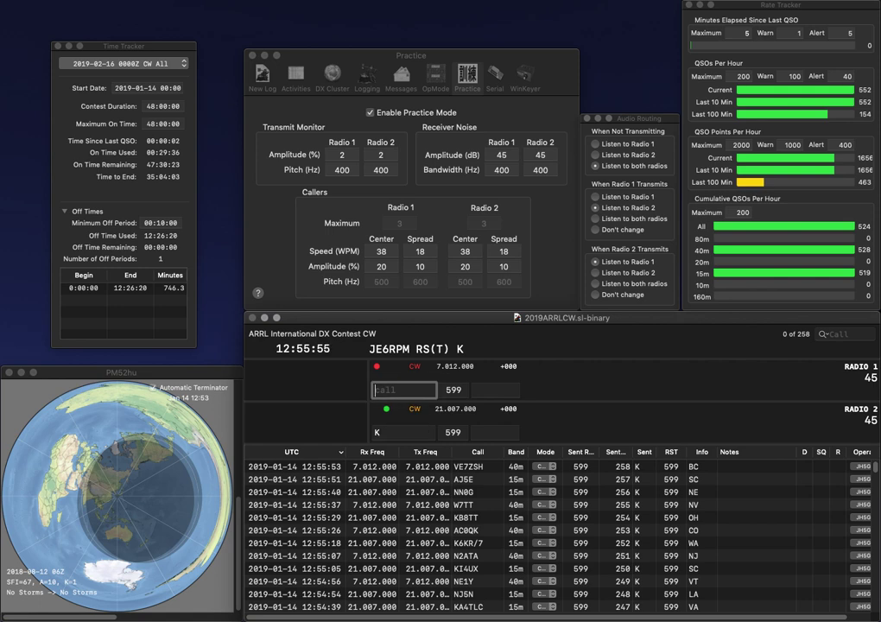
pyautogui.write('VE7')
pyautogui.press('Return')
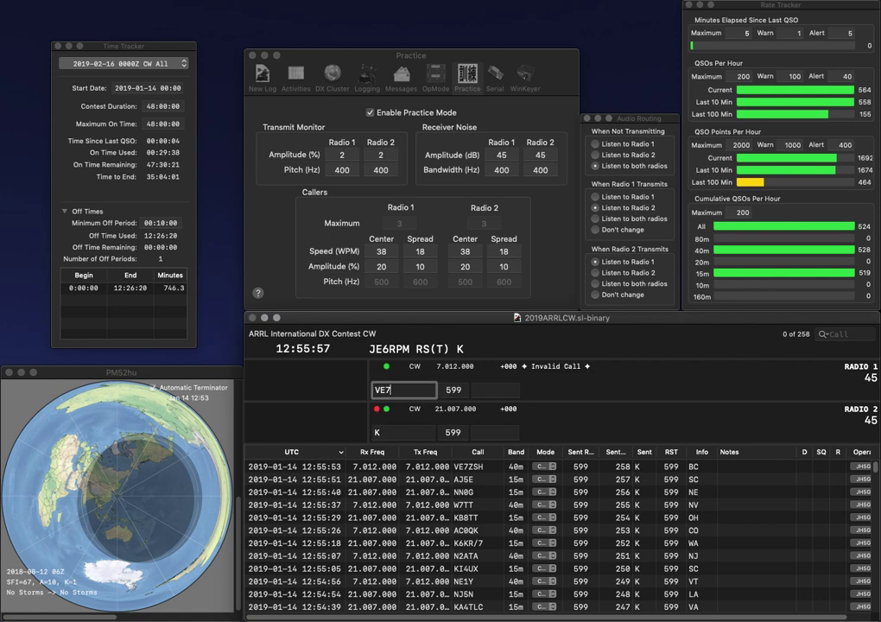
pyautogui.write('F9U')
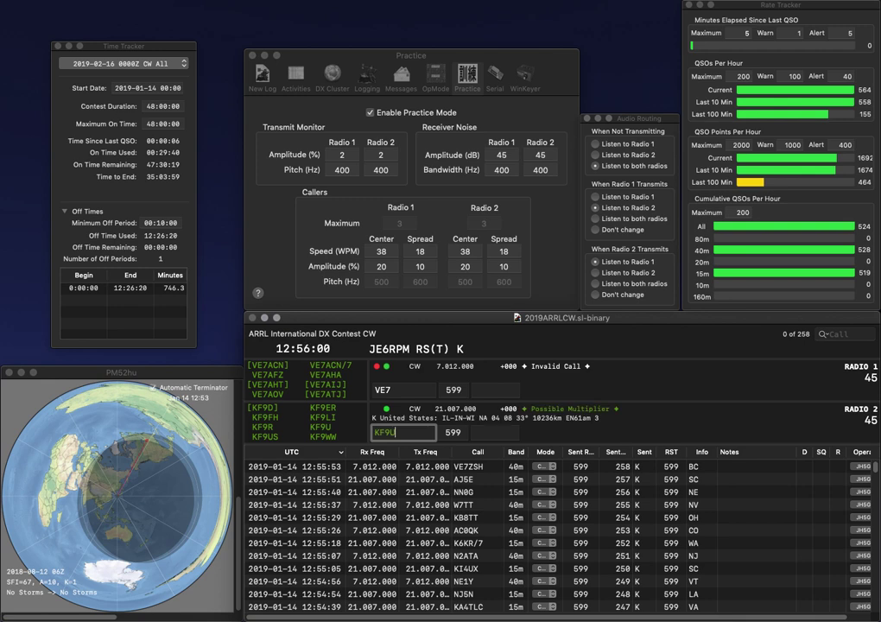
pyautogui.press('Return')
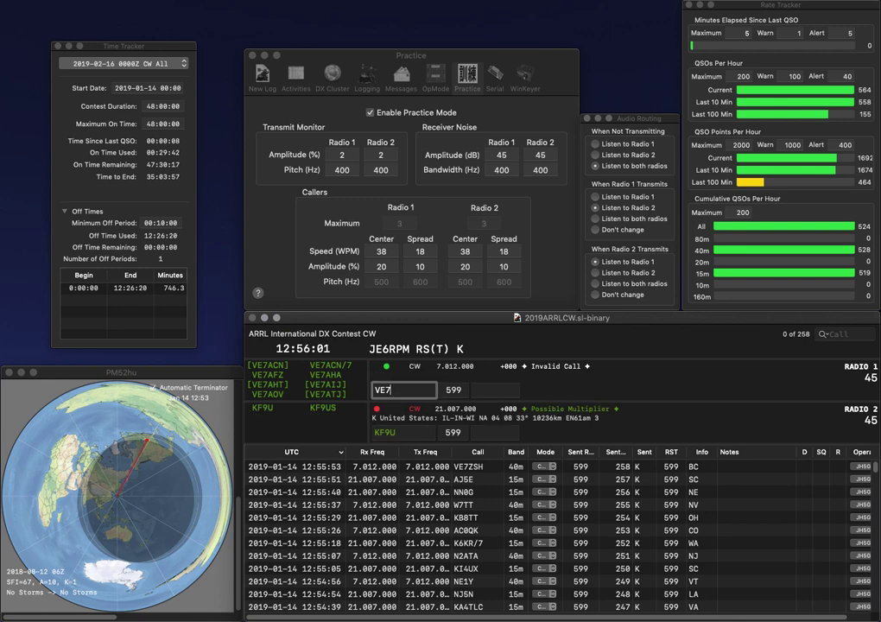
pyautogui.write('CW')
pyautogui.press('Return')
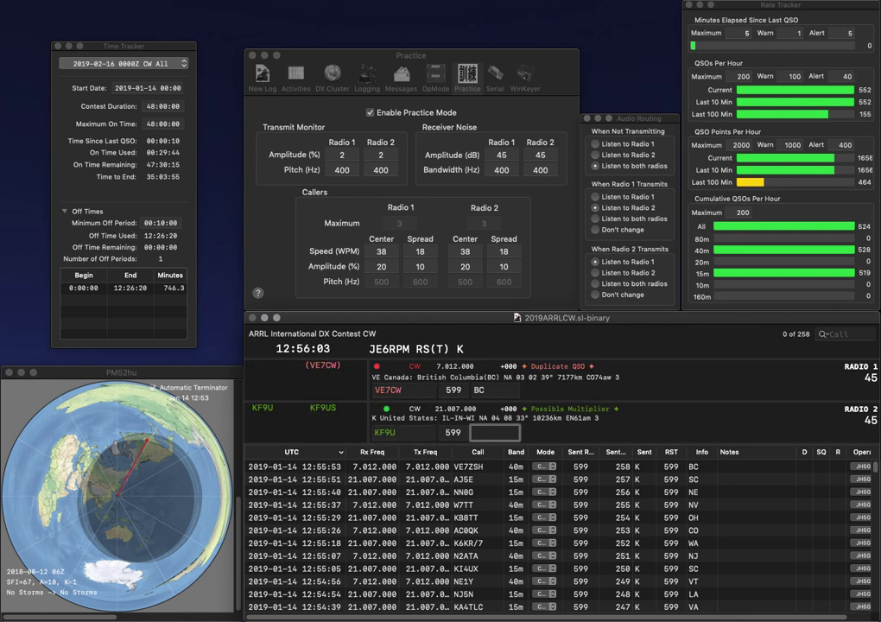
pyautogui.write('IL')
pyautogui.press('Return')
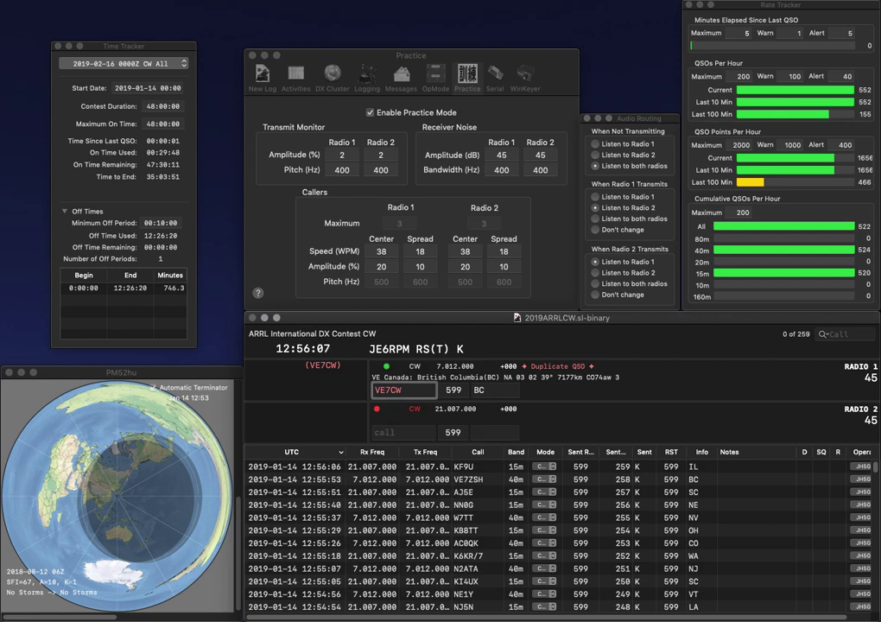
pyautogui.press('Return')
# Send the call sign W1OT on Radio 2 and the call sign N8AA on Radio 1.
pyautogui.write('W1O')
pyautogui.write('N8AA')
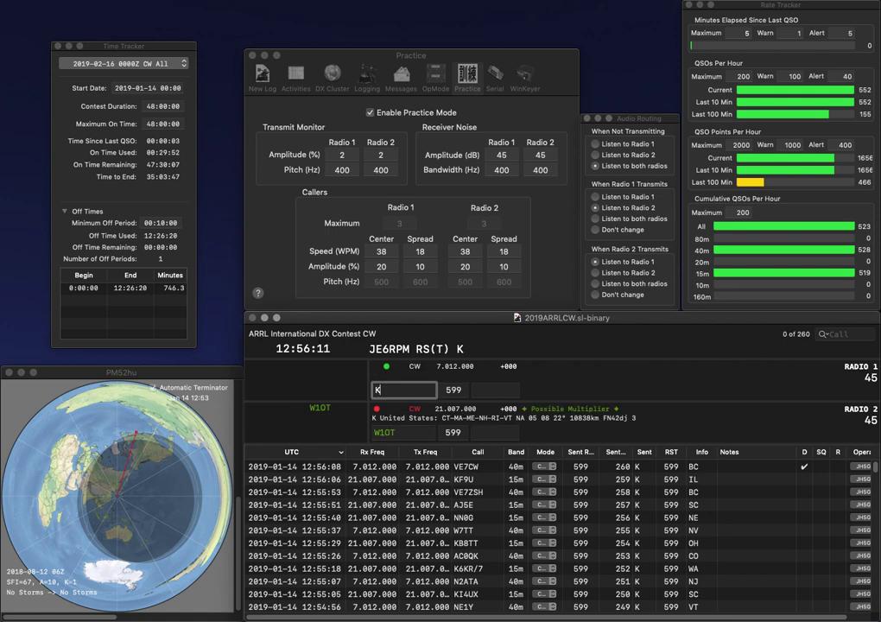
pyautogui.press('Return')
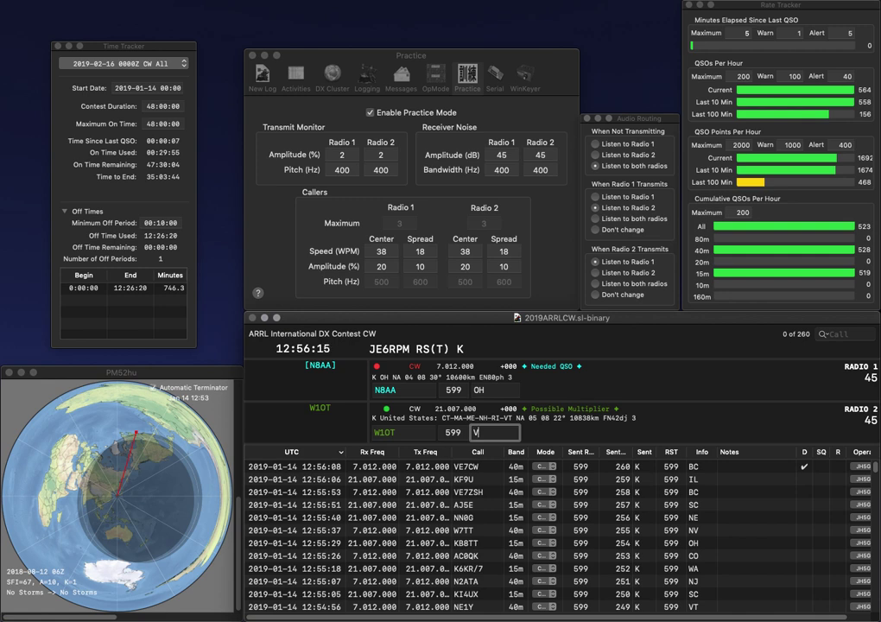
pyautogui.write('VT')
pyautogui.press('Return')
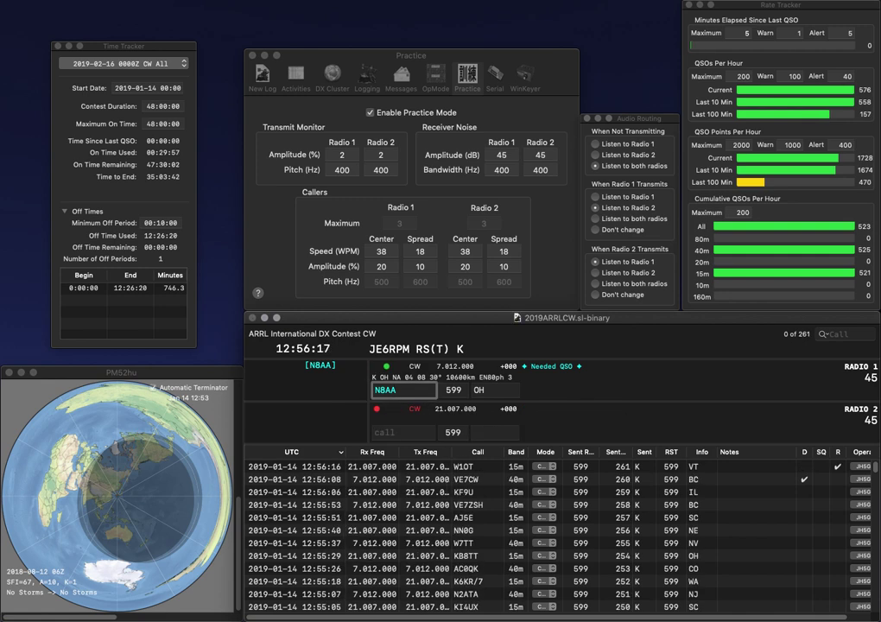
pyautogui.press('Return')
pyautogui.write('NWBET')
pyautogui.press('Return')
pyautogui.write('K9OG')
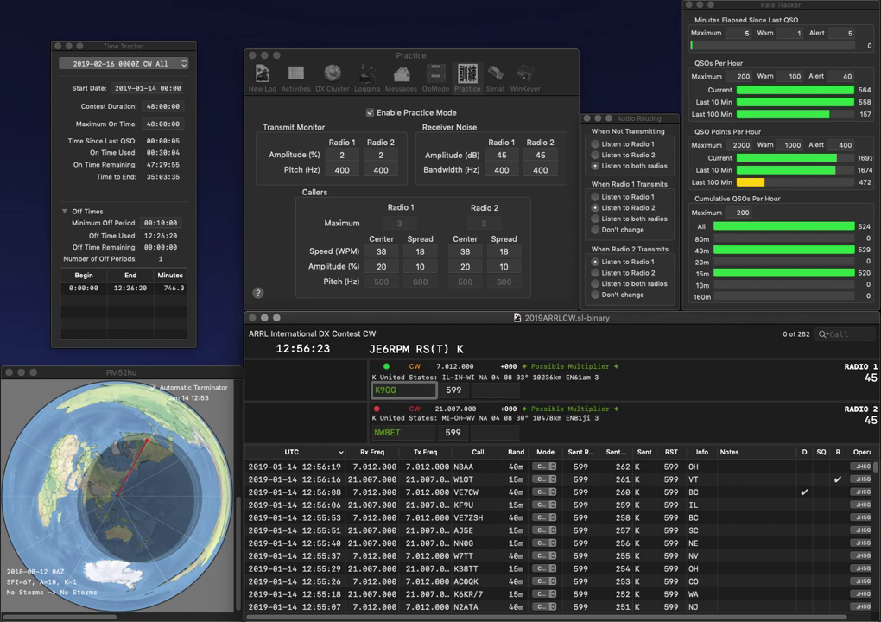
pyautogui.press('Return')
pyautogui.press('BackSpace')
pyautogui.press('Delete')
pyautogui.write('W')
pyautogui.press('Return')
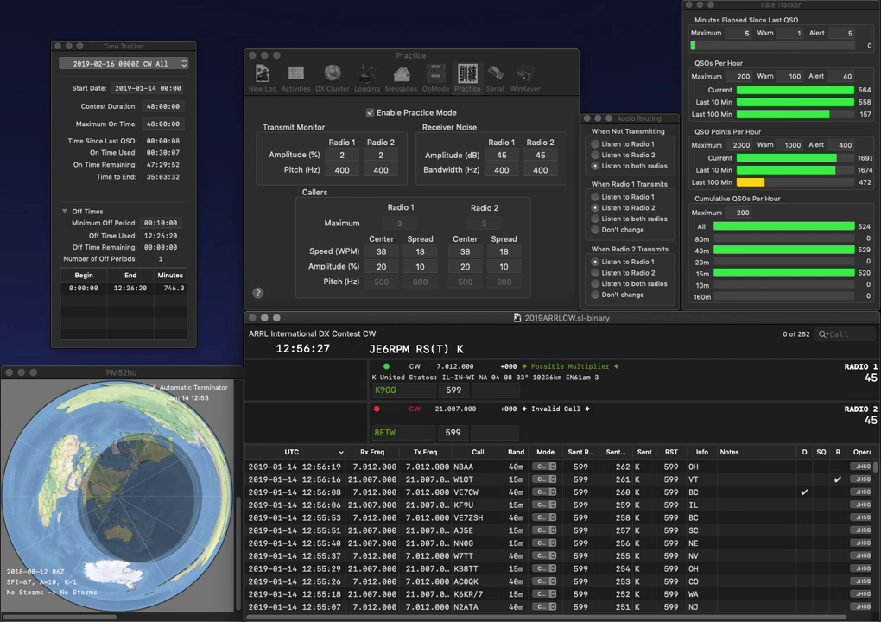
pyautogui.press('BackSpace')
pyautogui.write('Z')
pyautogui.press('Return')
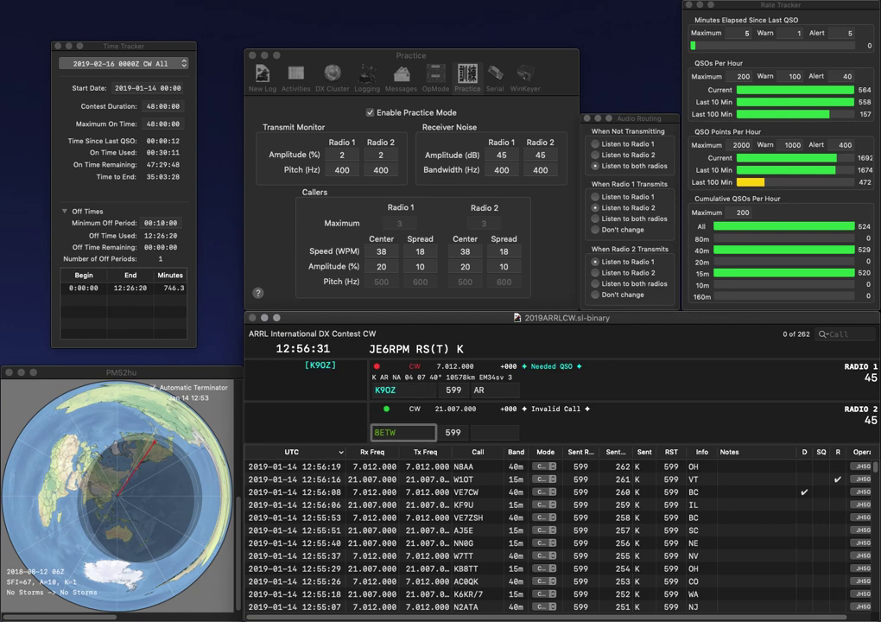
# Correct the call on Radio 2 to WA9ETW and send it, and log K9OZ on Radio 1 with exchange AR.
pyautogui.press('BackSpace')
pyautogui.write('9')
pyautogui.press('Left')
pyautogui.write('WA')
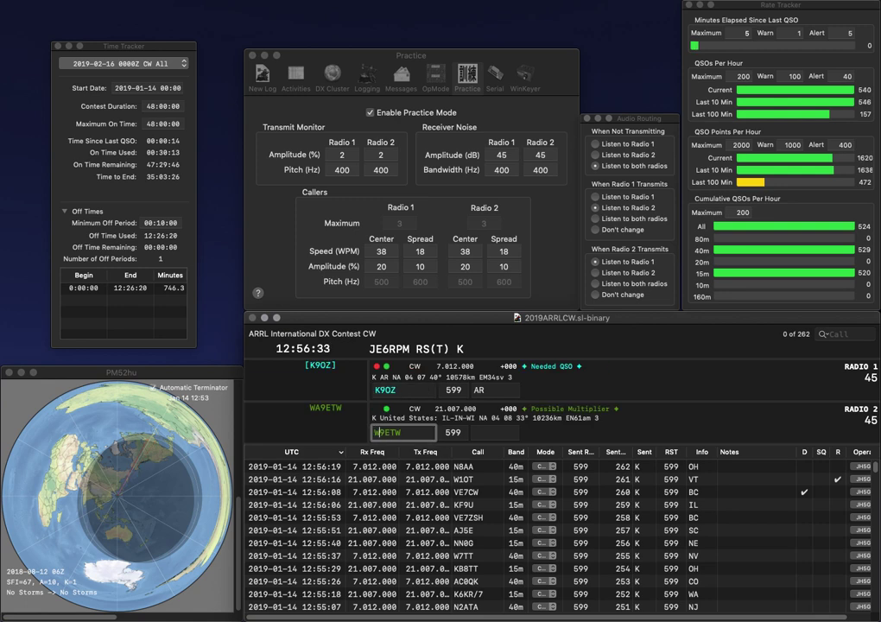
pyautogui.press('Tab')
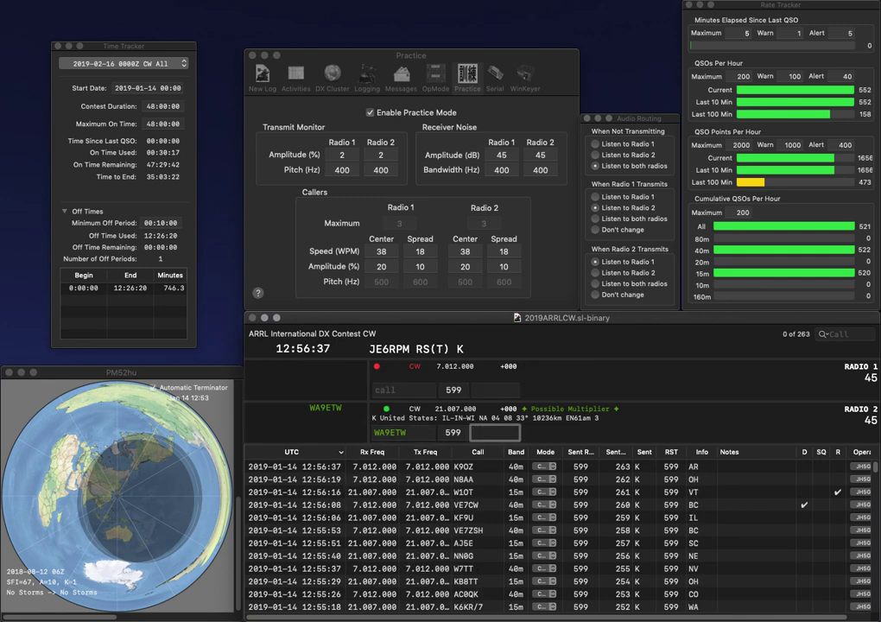
pyautogui.write('WI')
pyautogui.press('Return')
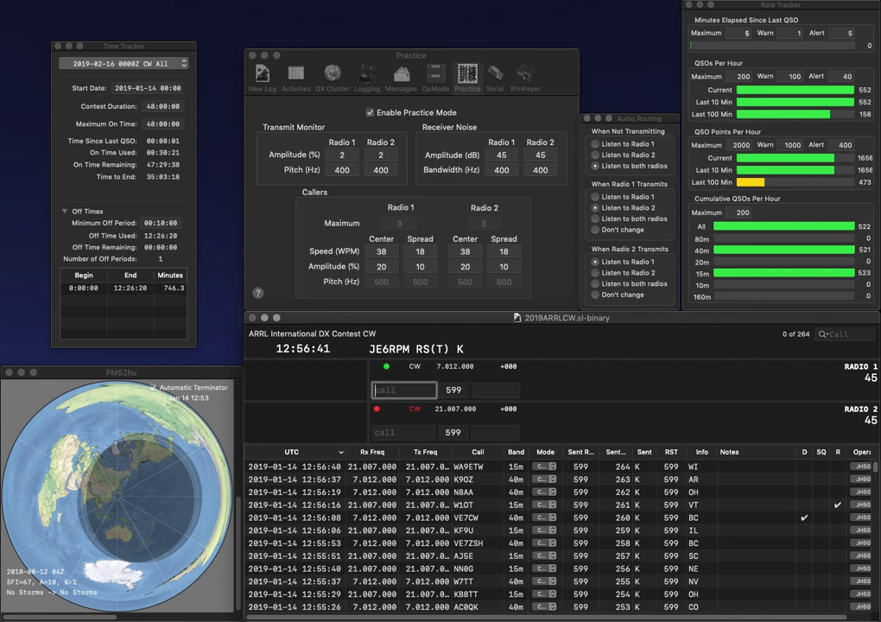
pyautogui.press('Return')
pyautogui.write('NT6')
pyautogui.press('Return')
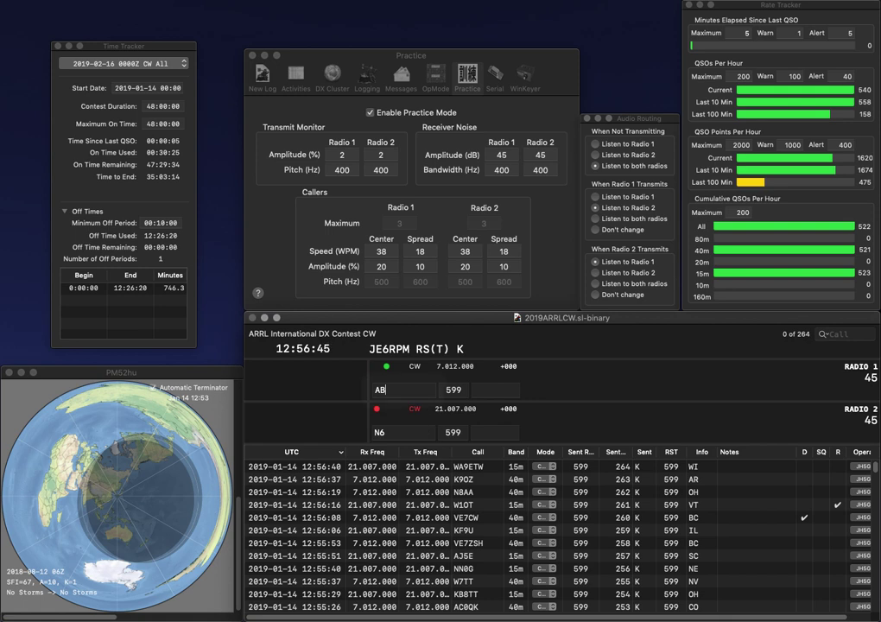
pyautogui.write('1XW')
pyautogui.press('Return')
pyautogui.write('BB')
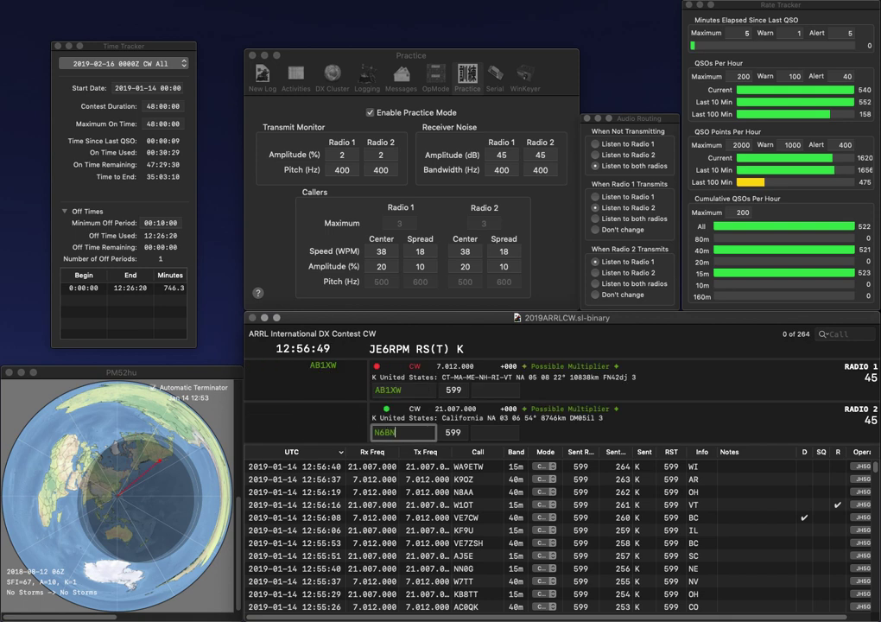
pyautogui.press('BackSpace')
pyautogui.write('D')
pyautogui.press('Return')
pyautogui.write('VT')
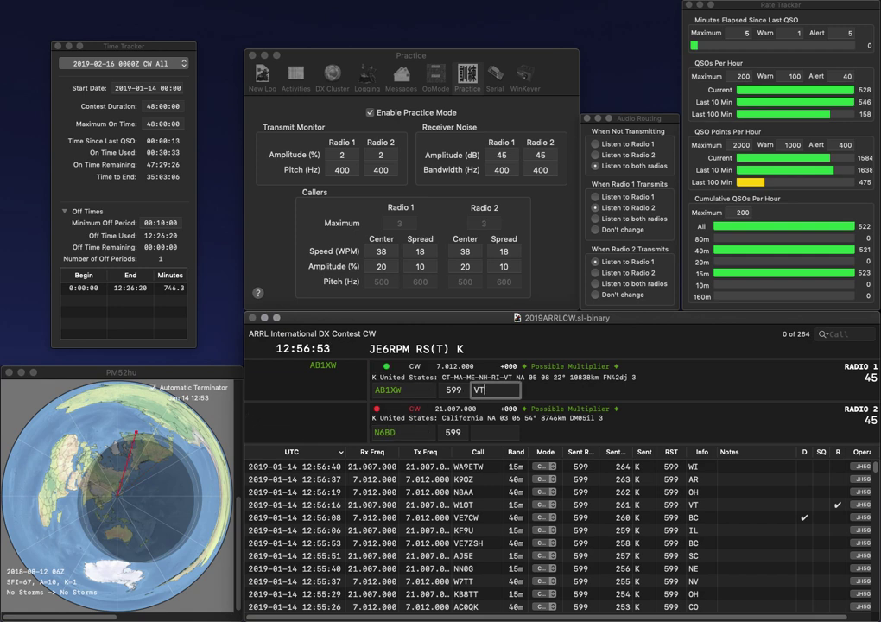
pyautogui.press('Return')
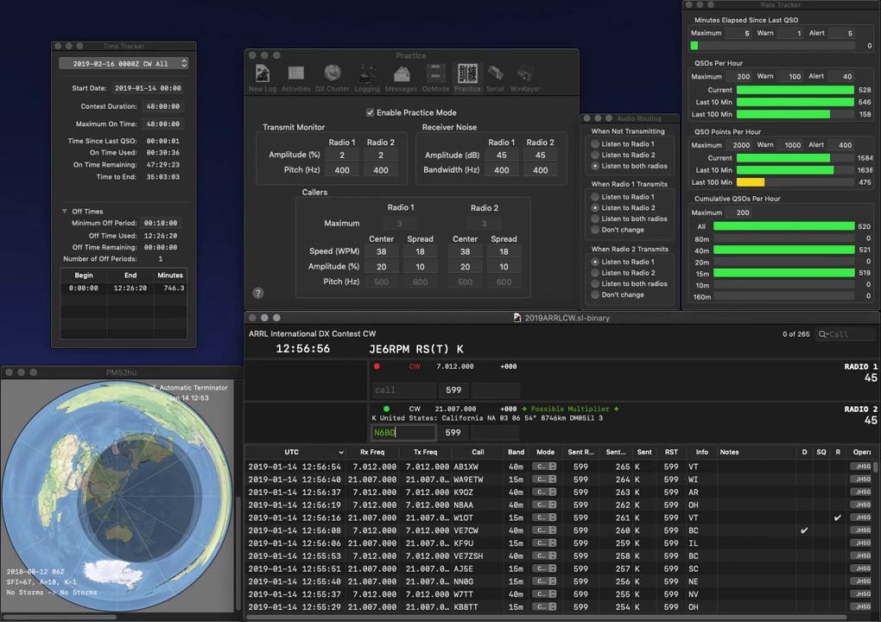
# Correct the call on Radio 2 to N6DD and send it.
pyautogui.press('BackSpace')
pyautogui.press('BackSpace')
pyautogui.write('DDU')
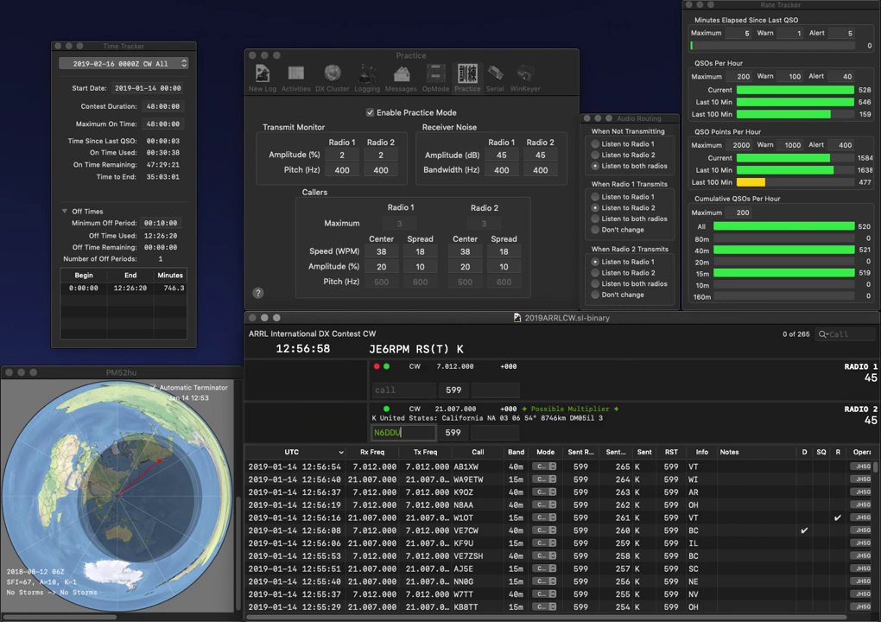
pyautogui.press('BackSpace')
pyautogui.press('Return')
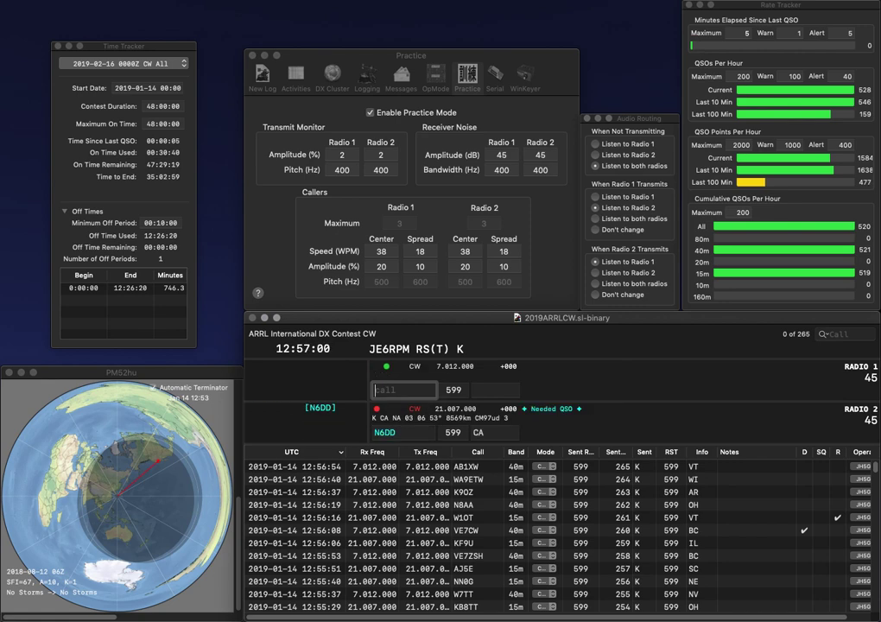
# Send the partial call 0RF on Radio 1, and shorten the call on Radio 2 to N6D and send it.
pyautogui.write('0R')
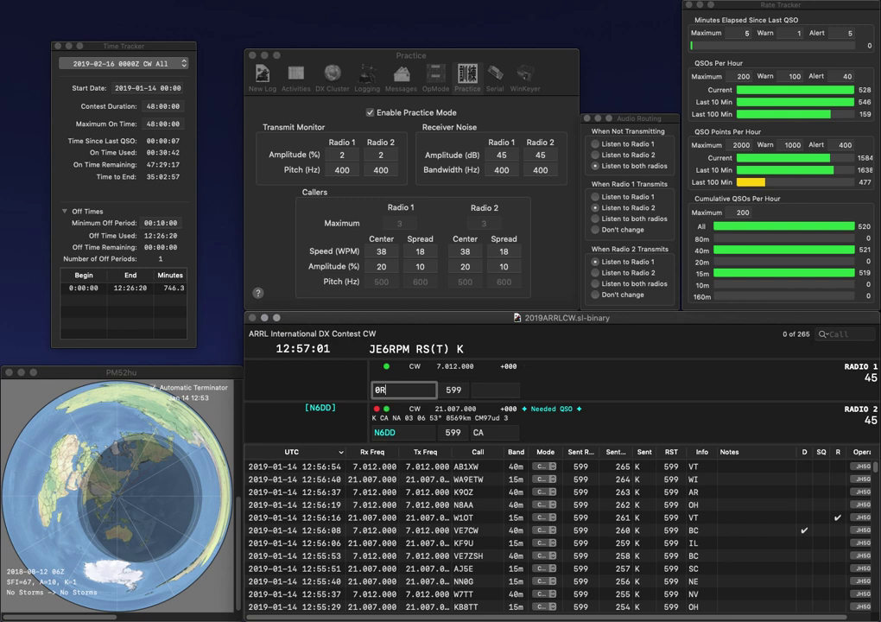
pyautogui.write('F')
pyautogui.press('BackSpace')
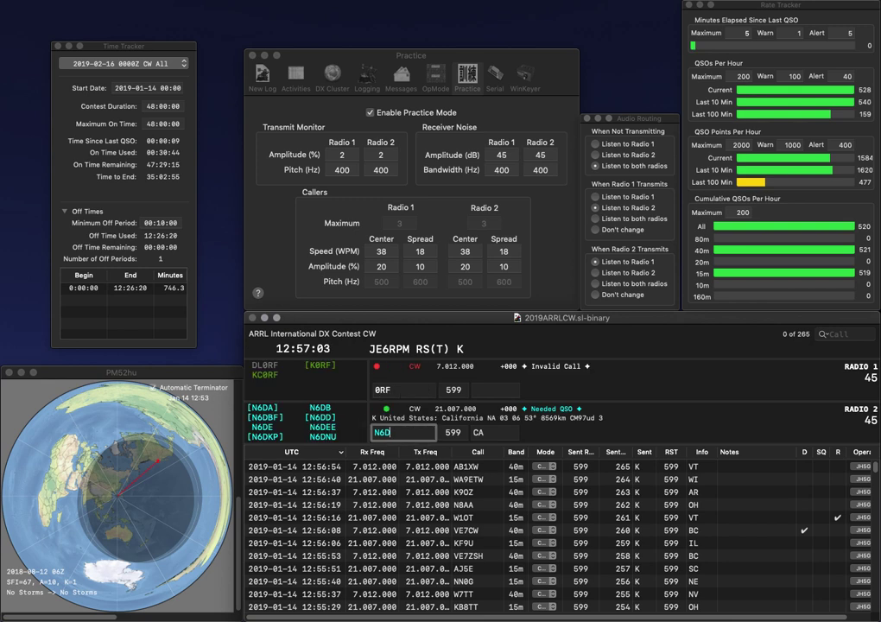
pyautogui.press('Return')
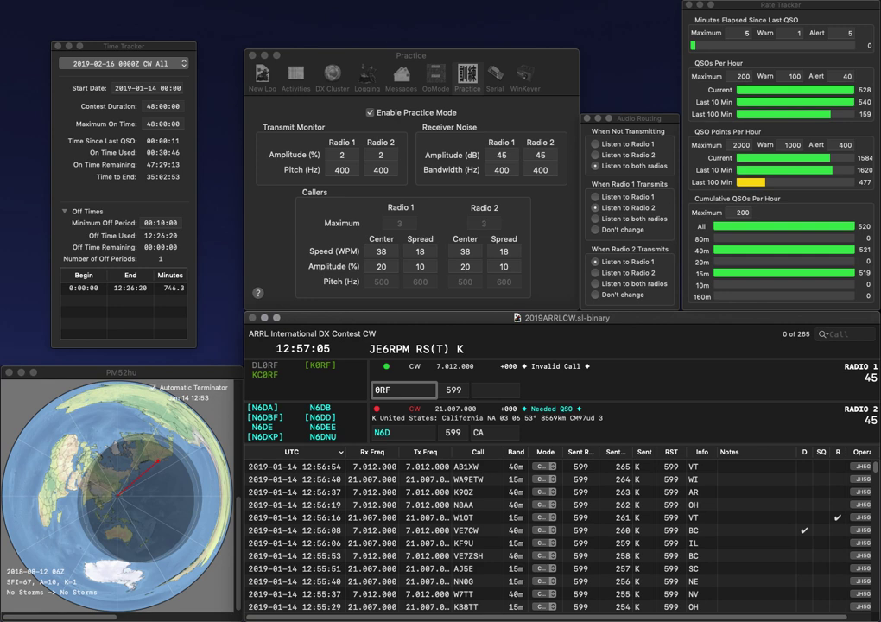
# Complete the calls K0RF on Radio 1 and N6DNU on Radio 2, and log them with exchanges CO and CA.
pyautogui.press('Home')
pyautogui.write('K')
pyautogui.press('Return')
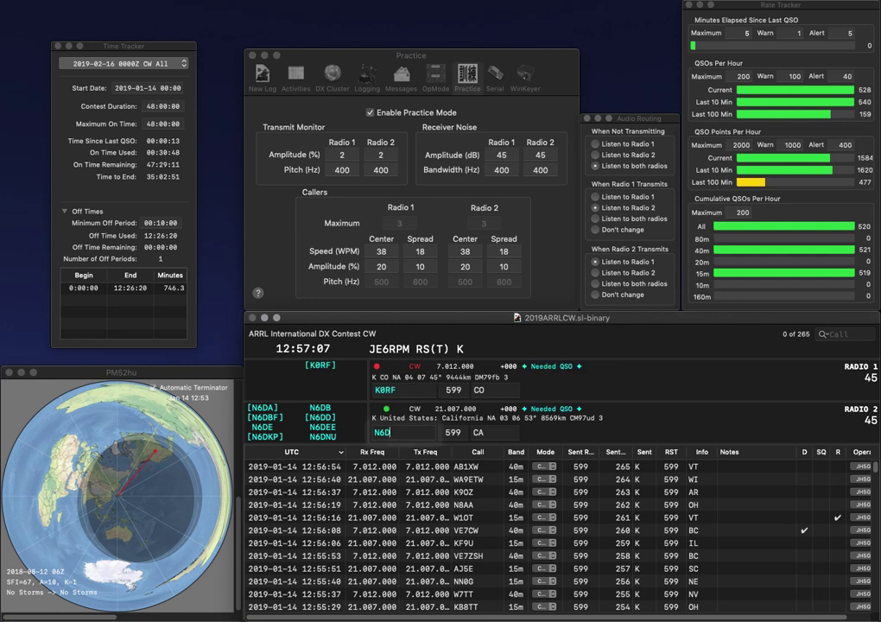
pyautogui.write('NU')
pyautogui.press('\\')
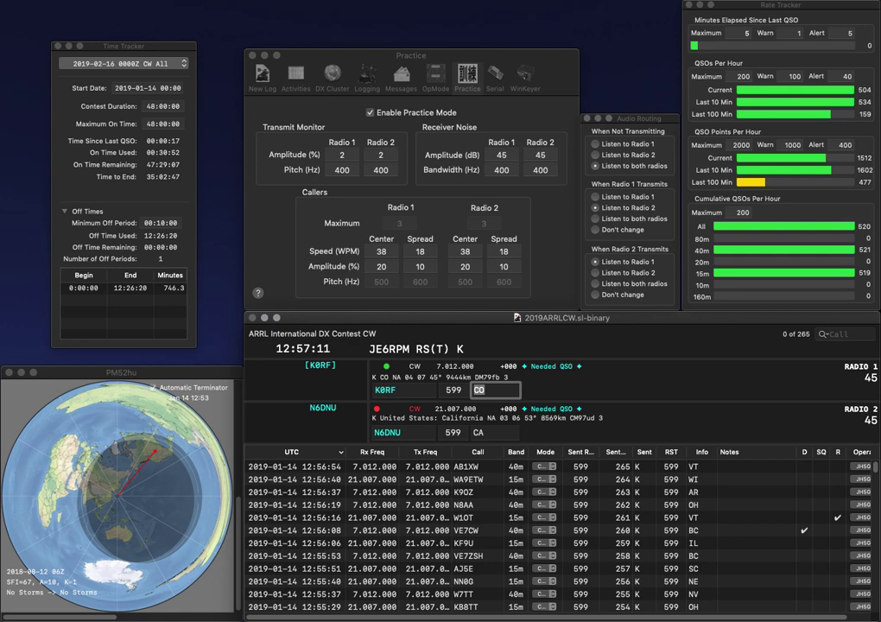
pyautogui.press('Return')
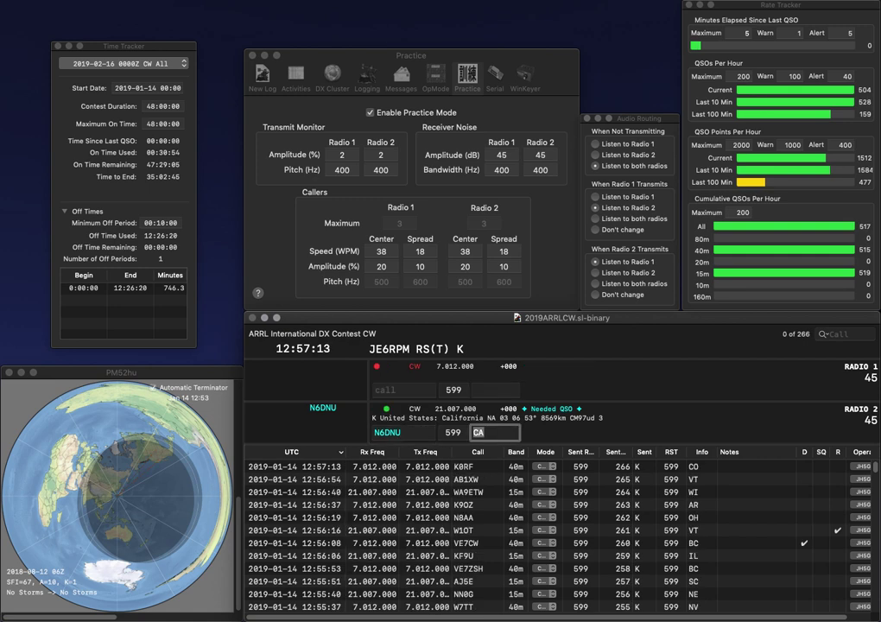
pyautogui.press('Return')
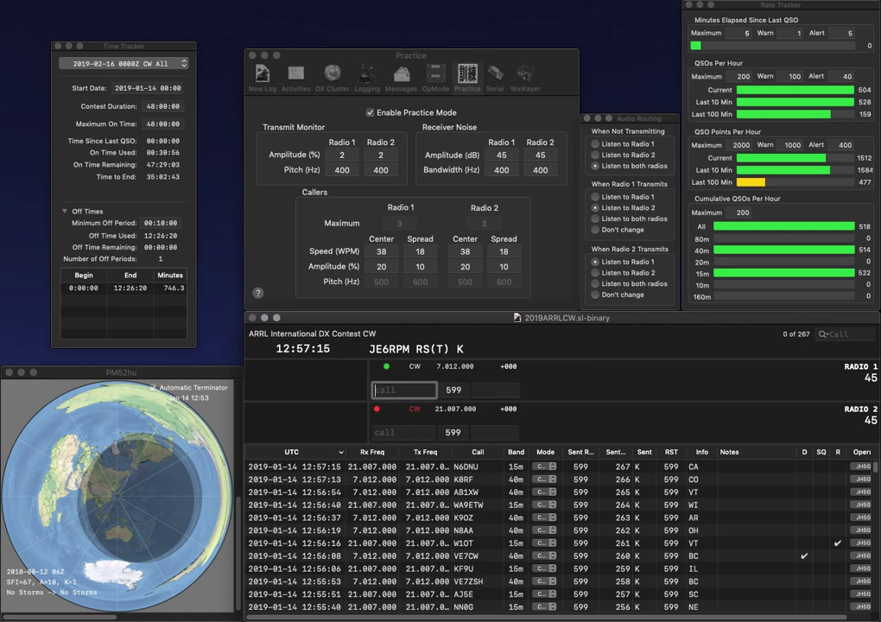
# Send the call K4CAA on Radio 1 and the partial call X on Radio 2.
pyautogui.write('K4CHA')
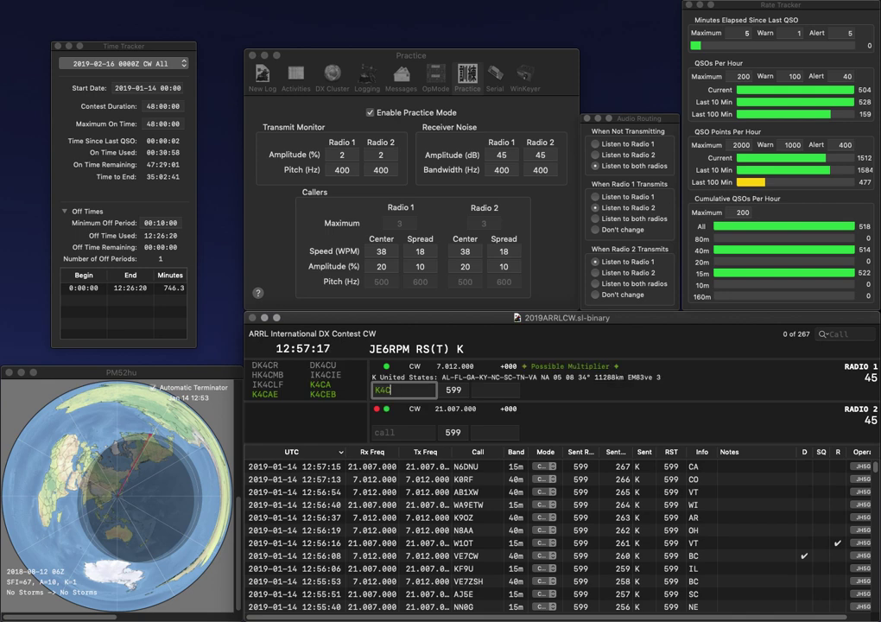
pyautogui.press('BackSpace')
pyautogui.press('BackSpace')
pyautogui.write('AA')
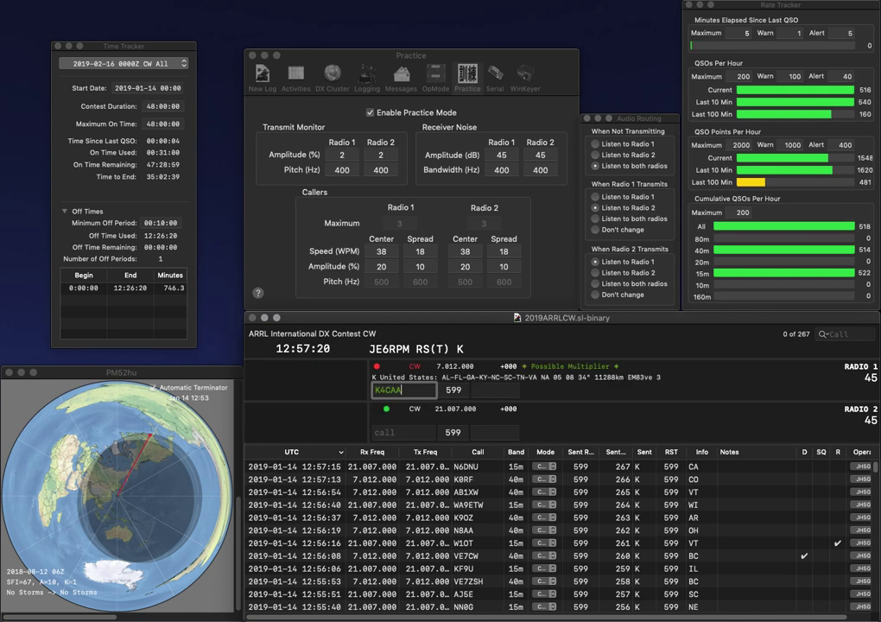
pyautogui.press('Return')
pyautogui.write('X')
pyautogui.press('Return')
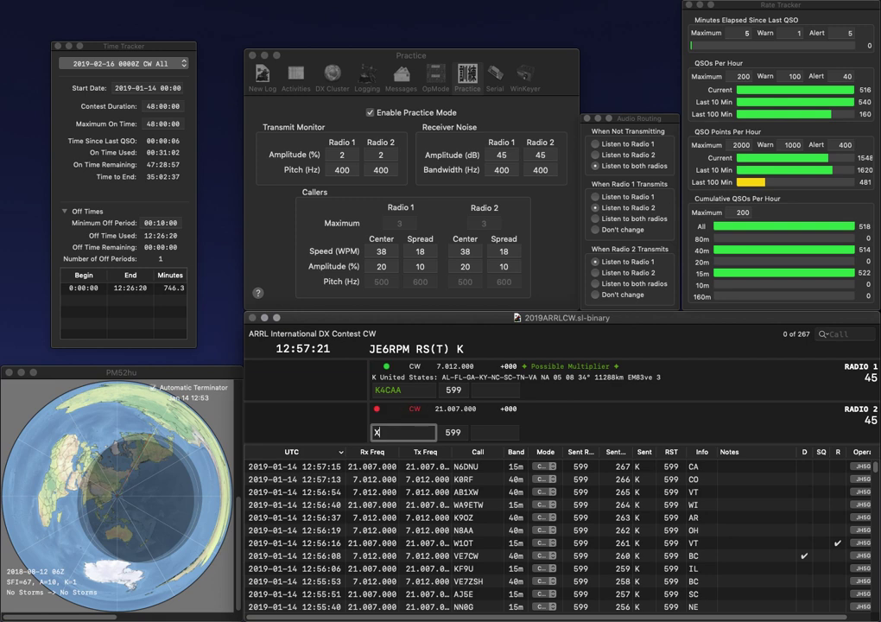
# Correct the call on Radio 1 to K4CSA, and extend the partial call on Radio 2 to WQX and send it.
pyautogui.press('Left')
pyautogui.press('BackSpace')
pyautogui.write('S')
pyautogui.click(378, 432)
pyautogui.write('Q')
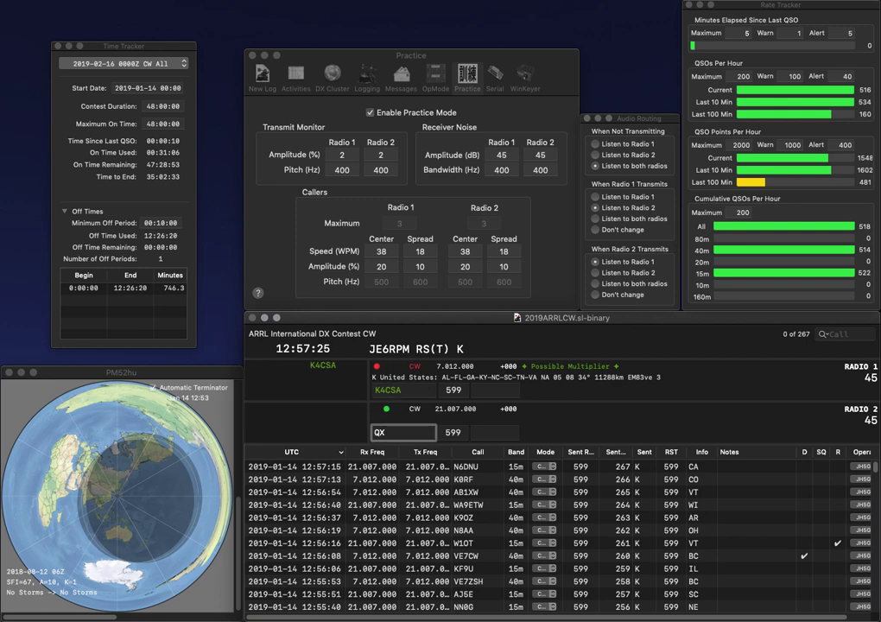
pyautogui.write('W')
pyautogui.press('Return')
# Log K4CSA on Radio 1 with exchange GA.
pyautogui.press('Tab')
pyautogui.write('GA')
pyautogui.press('Return')
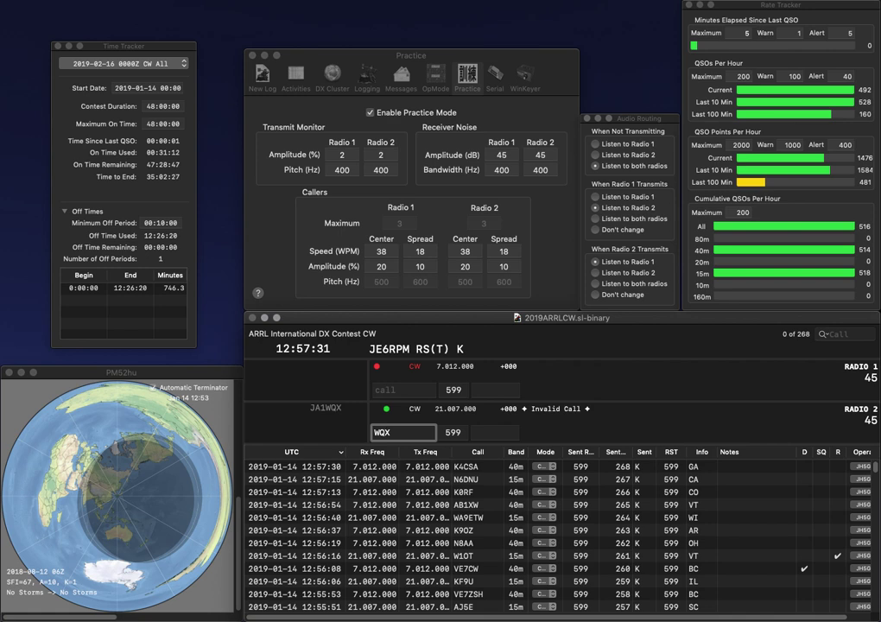
# Complete the call on Radio 2 as WQ3X, and send the call K0AFN on Radio 1.
pyautogui.write('3')
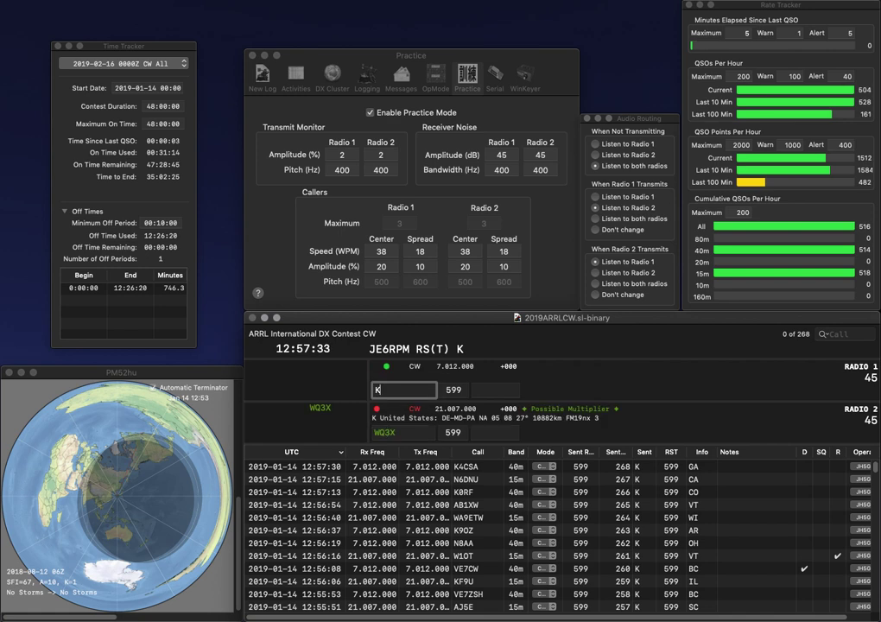
pyautogui.write('0AFN')
pyautogui.press('Return')
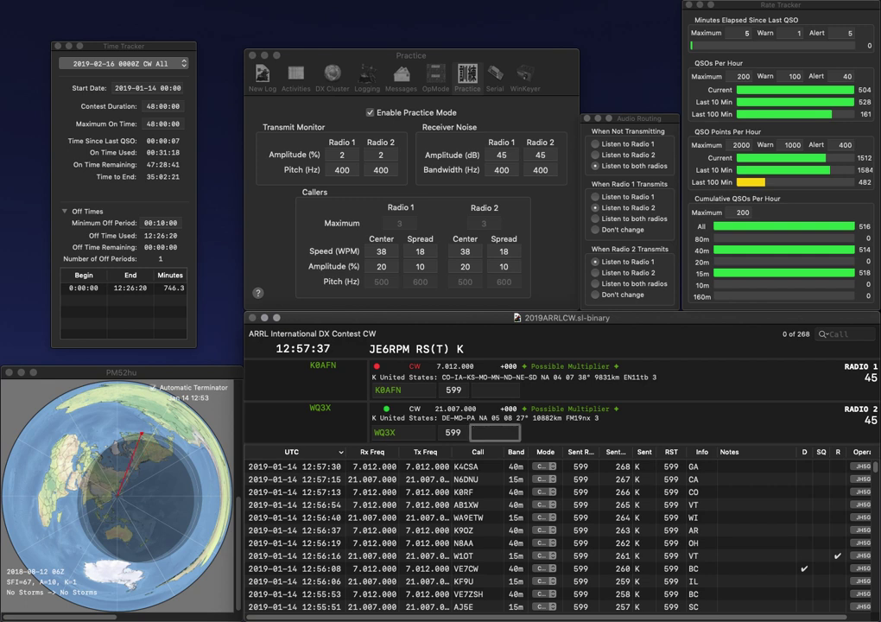
pyautogui.press('Return')
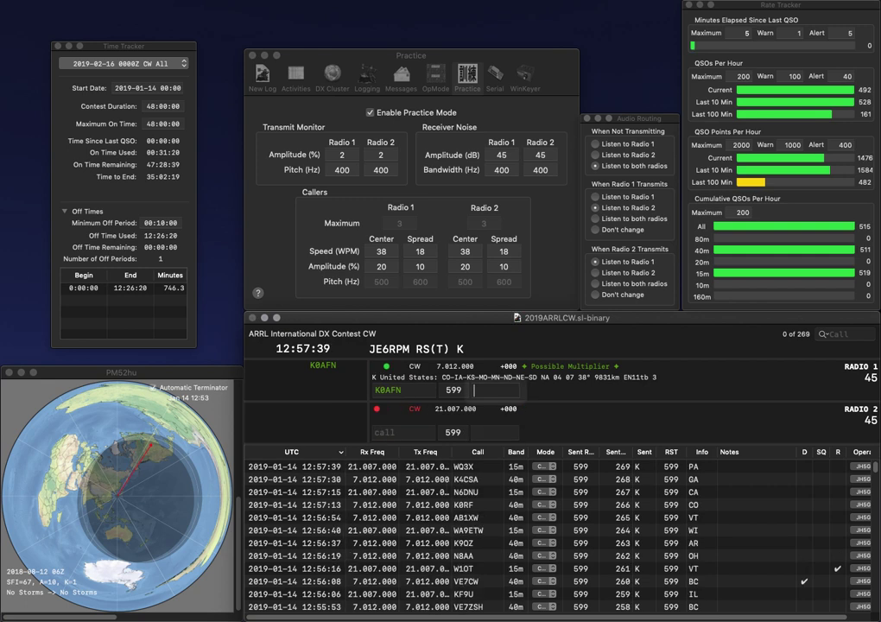
pyautogui.write('ND')
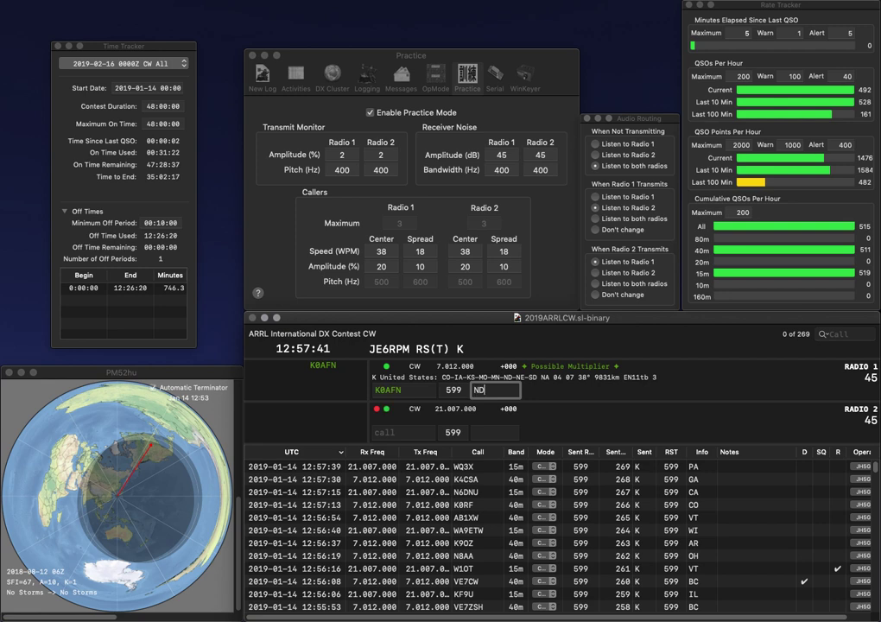
pyautogui.press('Return')
# Send the call AA8XR on Radio 2 and the call K5FP on Radio 1.
pyautogui.write('AA')
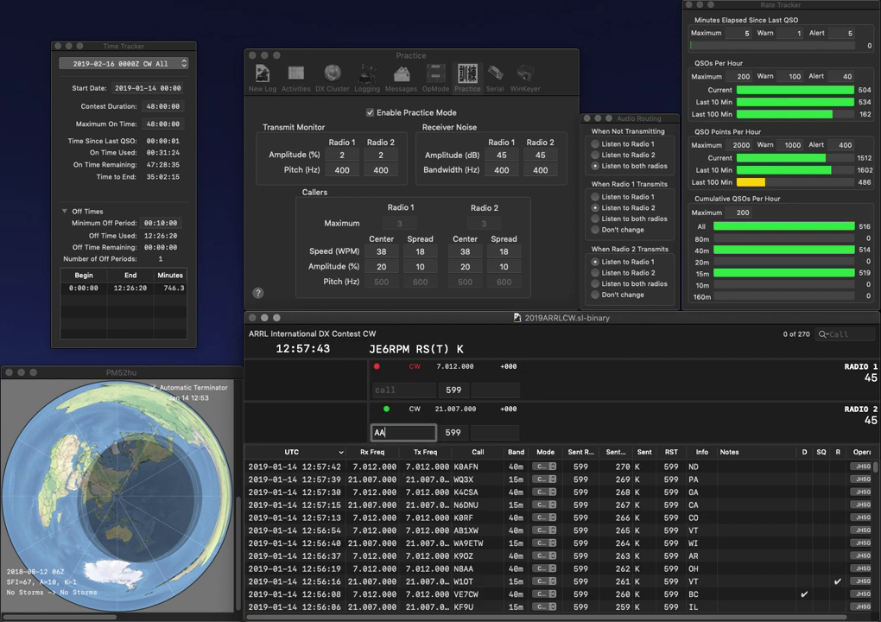
pyautogui.write('8XR')
pyautogui.press('Return')
pyautogui.write('K5FP')
pyautogui.press('Return')
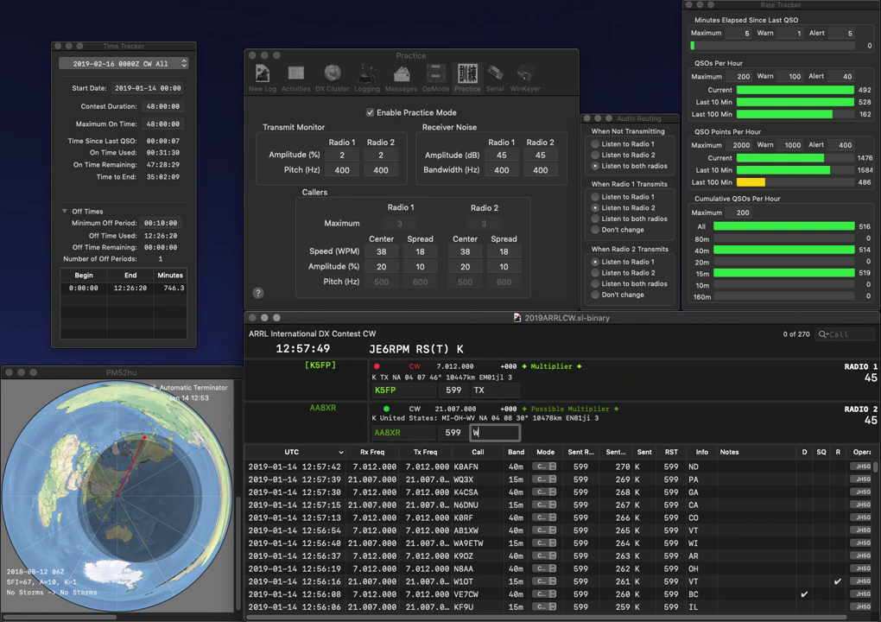
# Log AA8XR on Radio 2 with exchange WV and K5FP on Radio 1 with exchange TX.
pyautogui.write('WV')
pyautogui.press('Return')
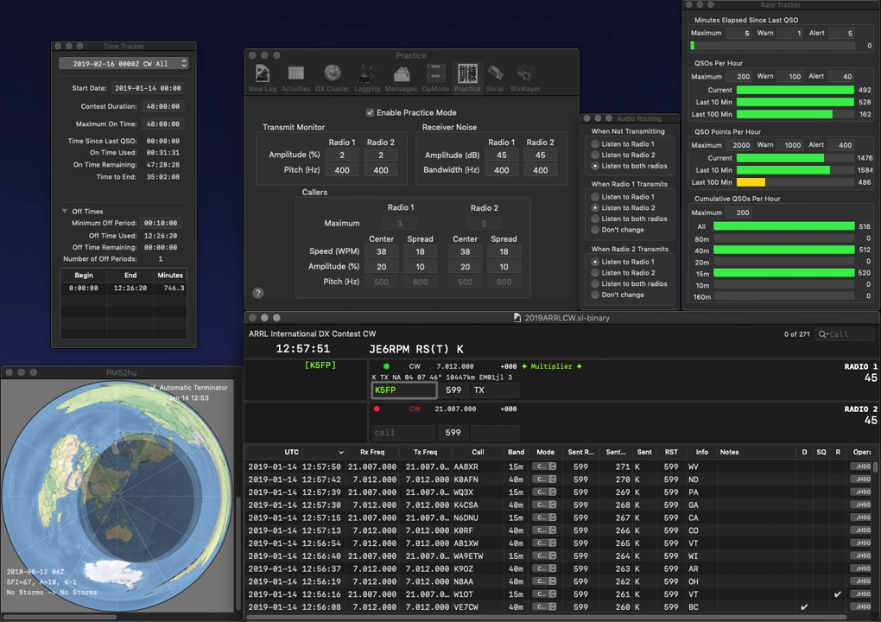
pyautogui.press('Return')
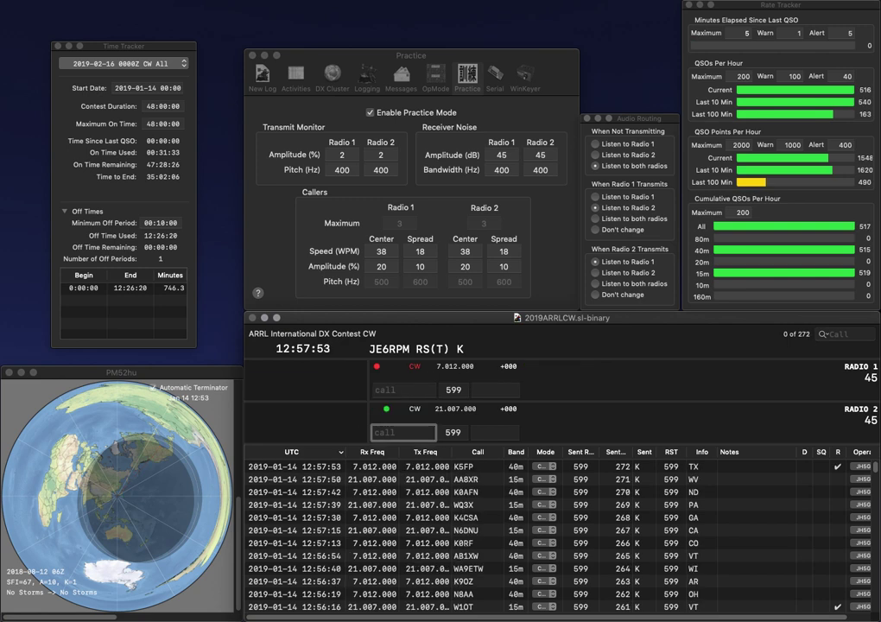
pyautogui.write('WM6T')
pyautogui.press('Return')
pyautogui.write('KE1GU')
pyautogui.press('Return')
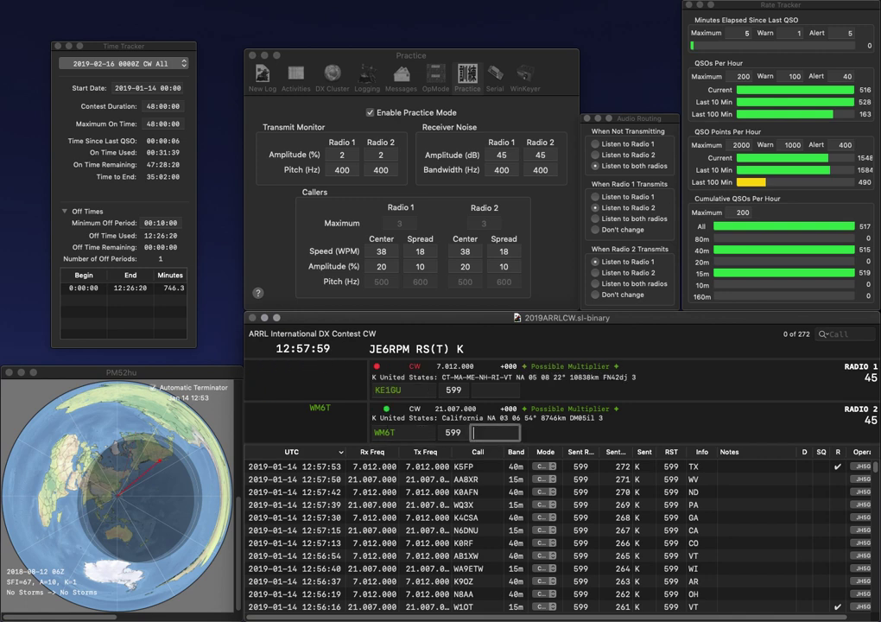
# Log WM6T on Radio 2 with exchange CA, and correct the call on Radio 1 to KE1GV and send it.
pyautogui.press('Return')
pyautogui.press('BackSpace')
pyautogui.write('V')
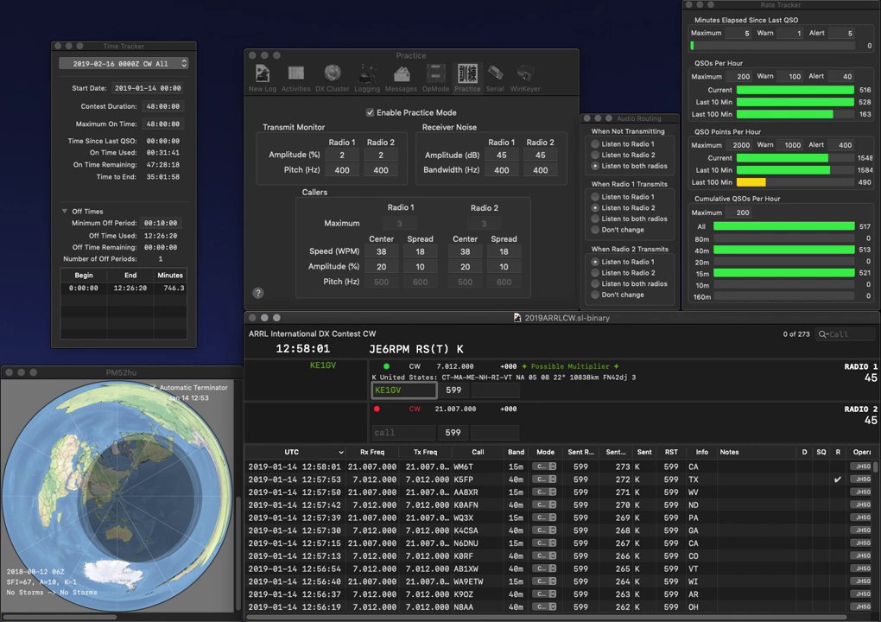
pyautogui.press('Return')
pyautogui.write('KJ4NMO')
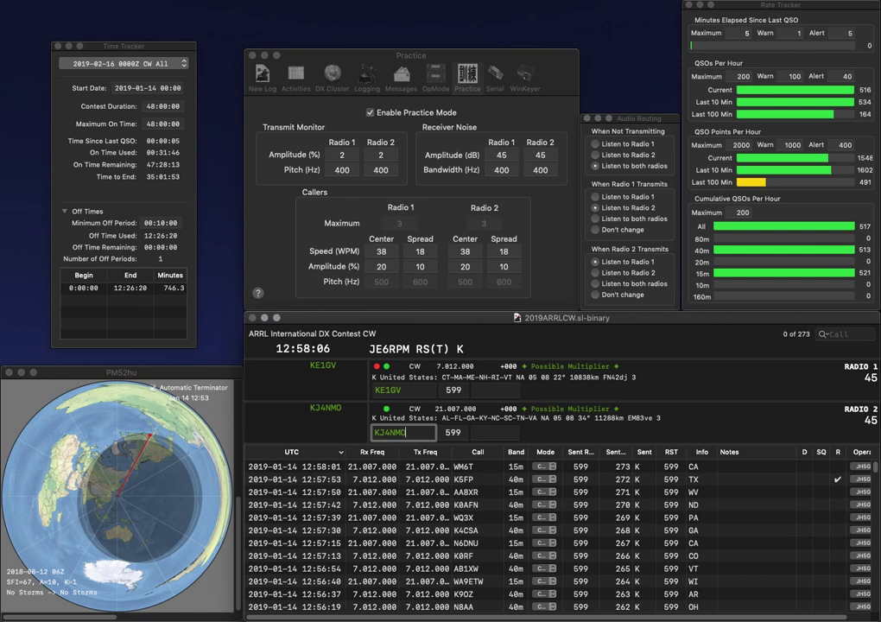
pyautogui.press('Return')
pyautogui.write('NH')
pyautogui.press('Return')
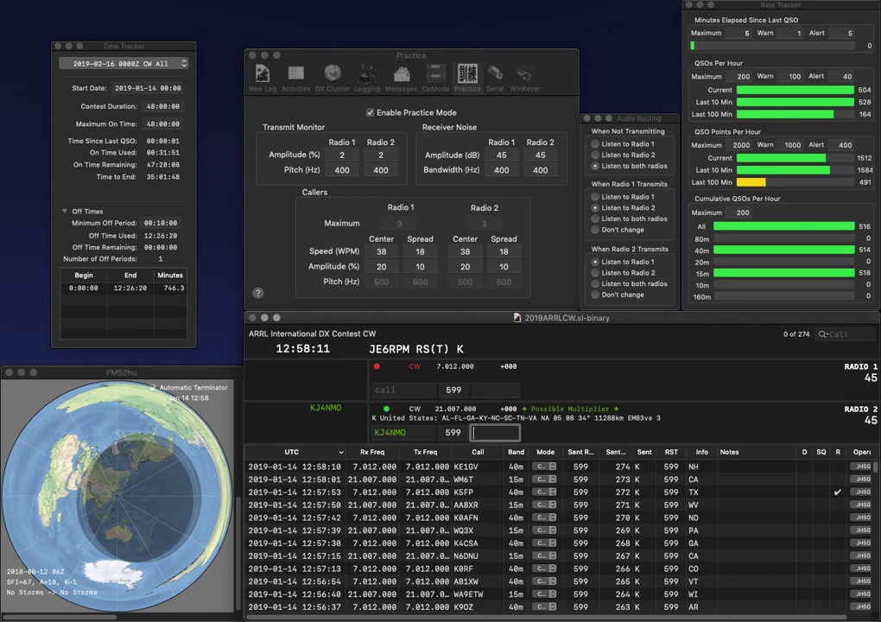
# Log KJ4NMO on Radio 2 with exchange NC and send the call K4NAU on Radio 1.
pyautogui.write('NC')
pyautogui.press('Return')
pyautogui.write('K')
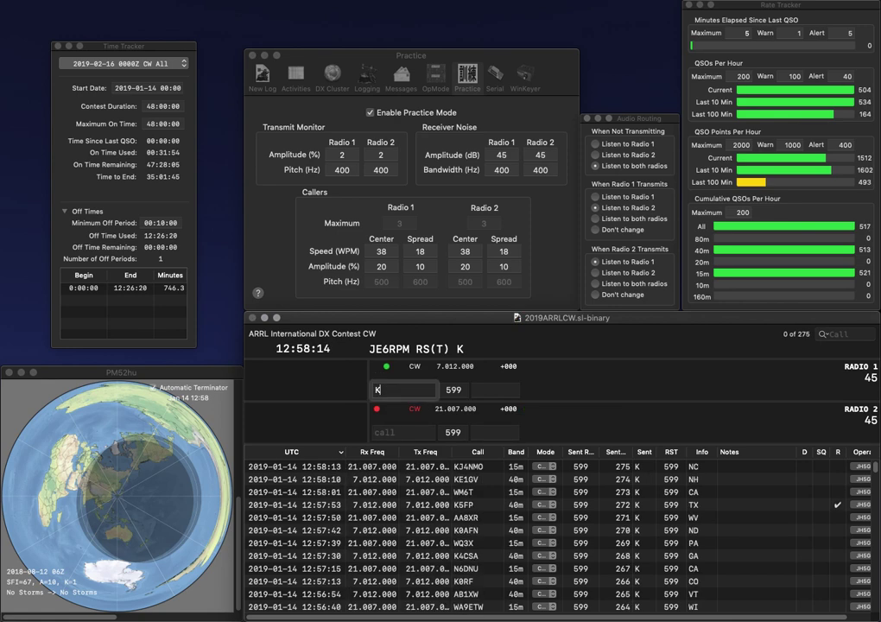
pyautogui.write('4NAU')
pyautogui.press('Return')
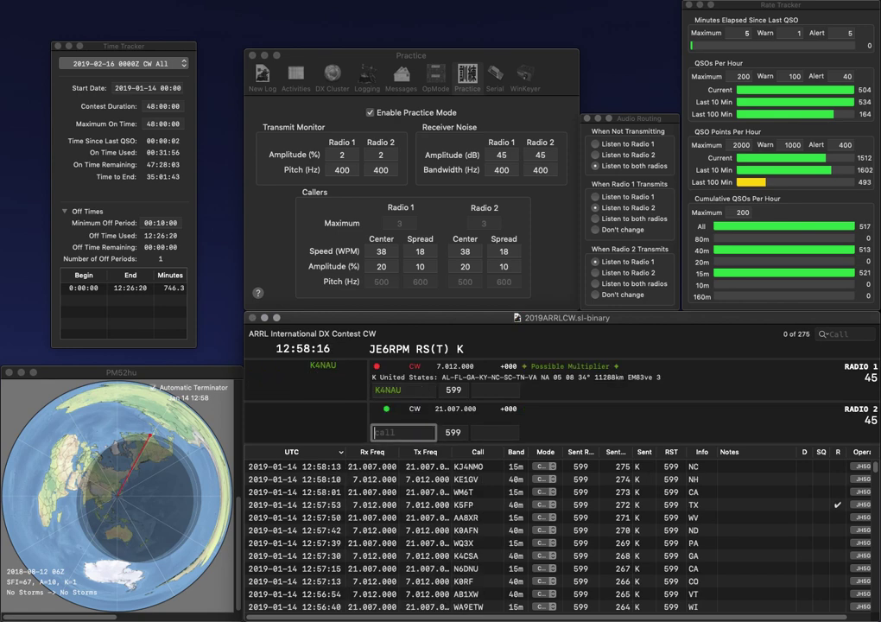
# Send the call KC5DCT on Radio 2.
pyautogui.write('KC5DCT')
pyautogui.press('Return')
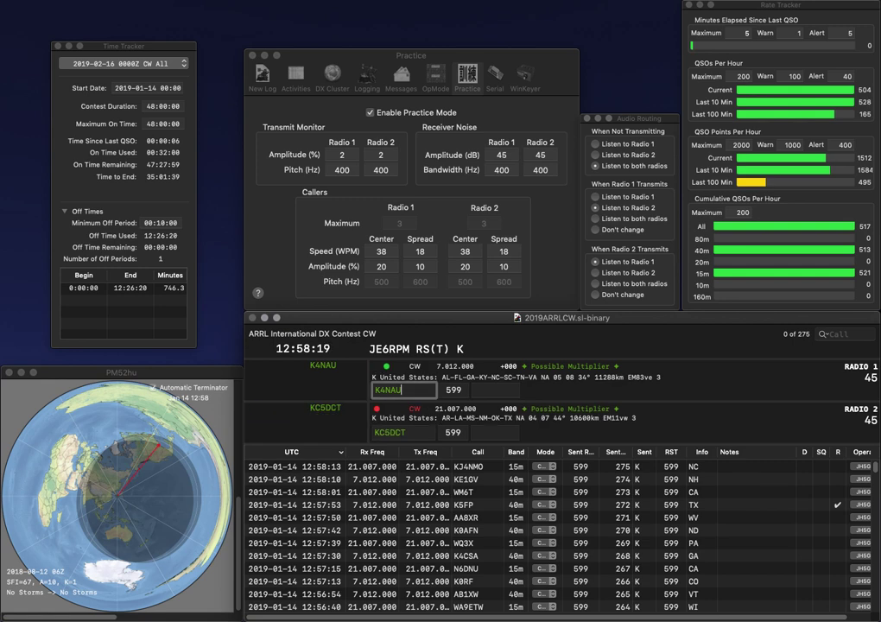
# Log K4NAU on Radio 1 with exchange FL and KC5DCT on Radio 2 with exchange NM.
pyautogui.press('Tab')
pyautogui.write('FL')
pyautogui.press('Return')
pyautogui.press('Tab')
pyautogui.write('NM')
pyautogui.press('Return')
pyautogui.write('W')
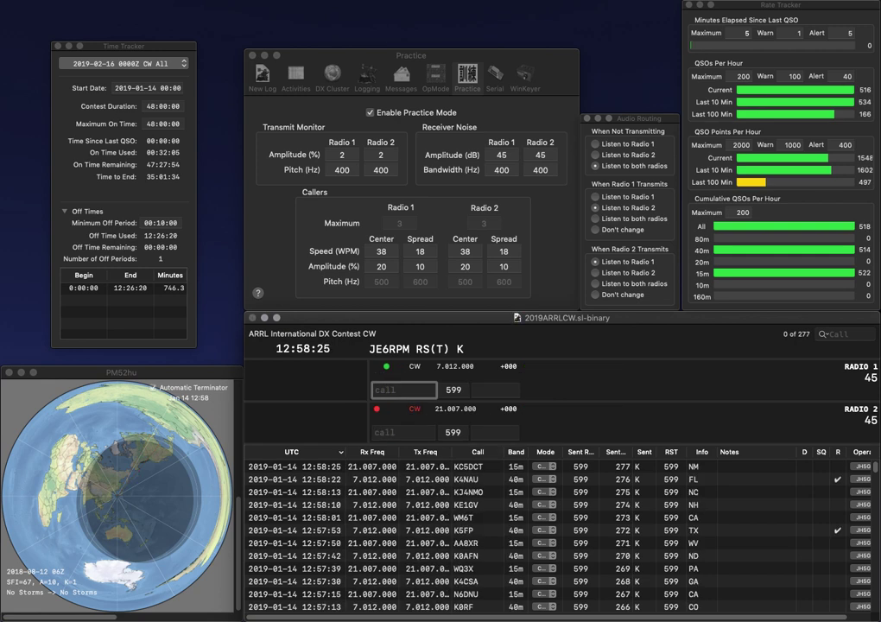
pyautogui.write('8')
pyautogui.press('Tab')
pyautogui.write('K1KAV')
pyautogui.press('Return')
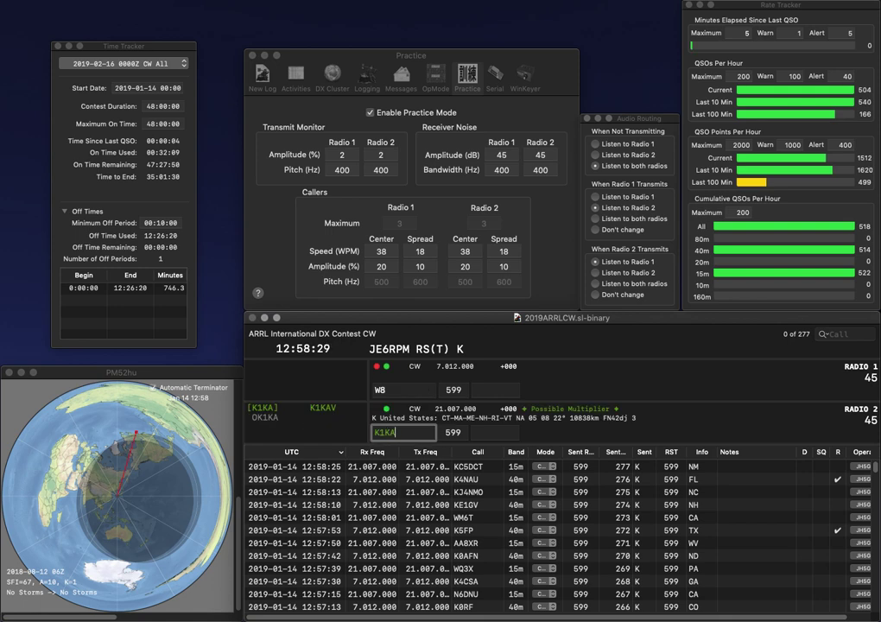
pyautogui.write('AOK')
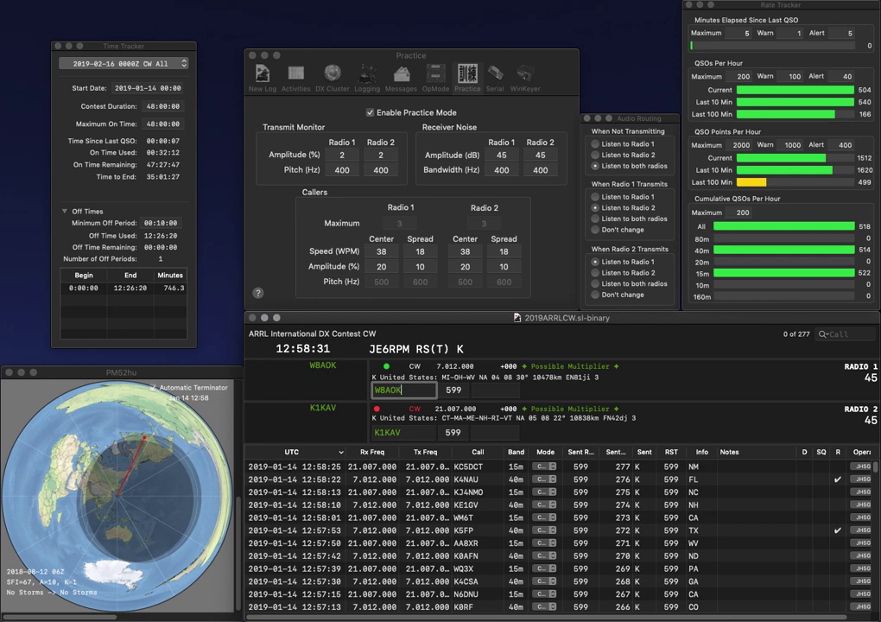
pyautogui.press('Return')
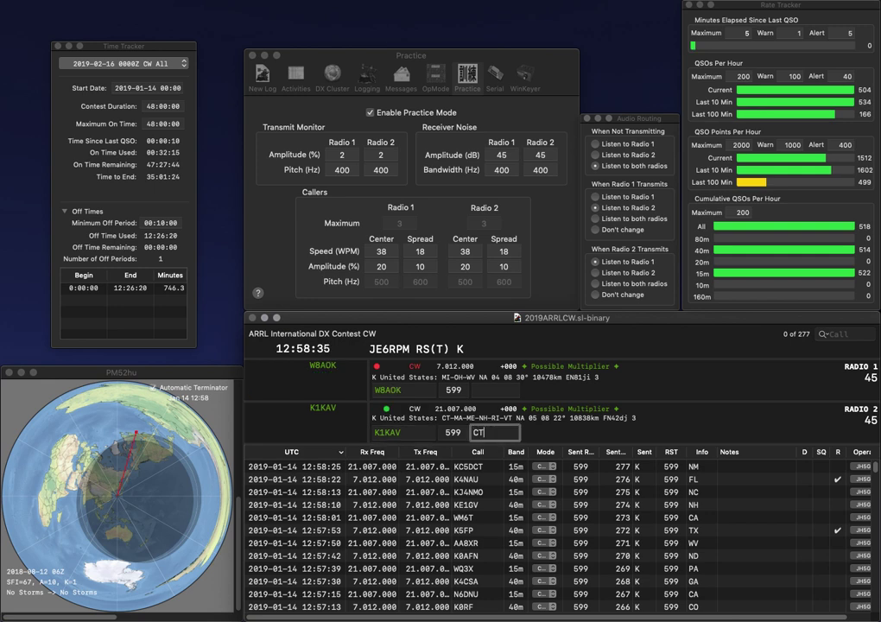
pyautogui.press('Return')
pyautogui.write('WV')
pyautogui.press('Return')
# Send the partial call QBH on Radio 2 and the call W1GC on Radio 1.
pyautogui.write('QC')
pyautogui.write('H')
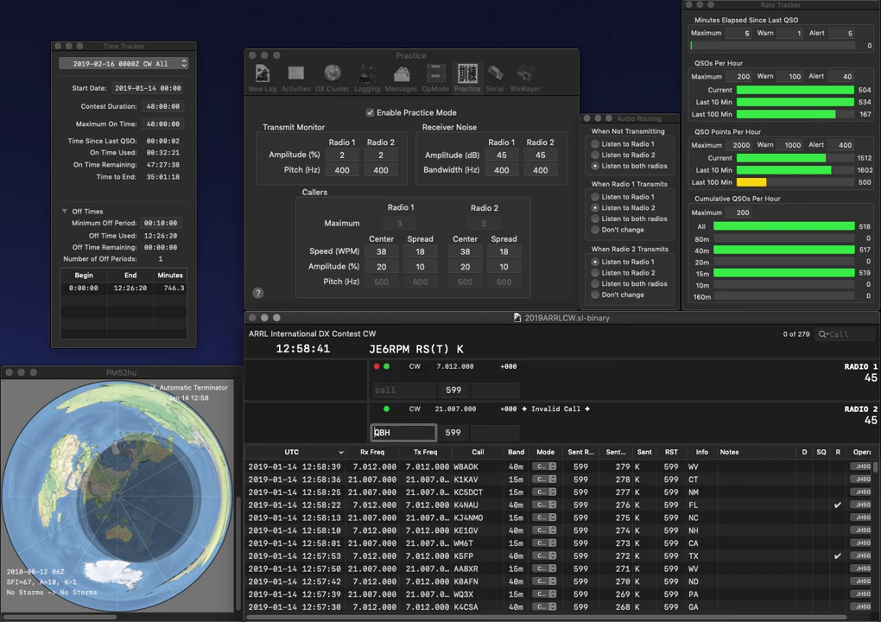
pyautogui.press('Return')
pyautogui.write('W1GC')
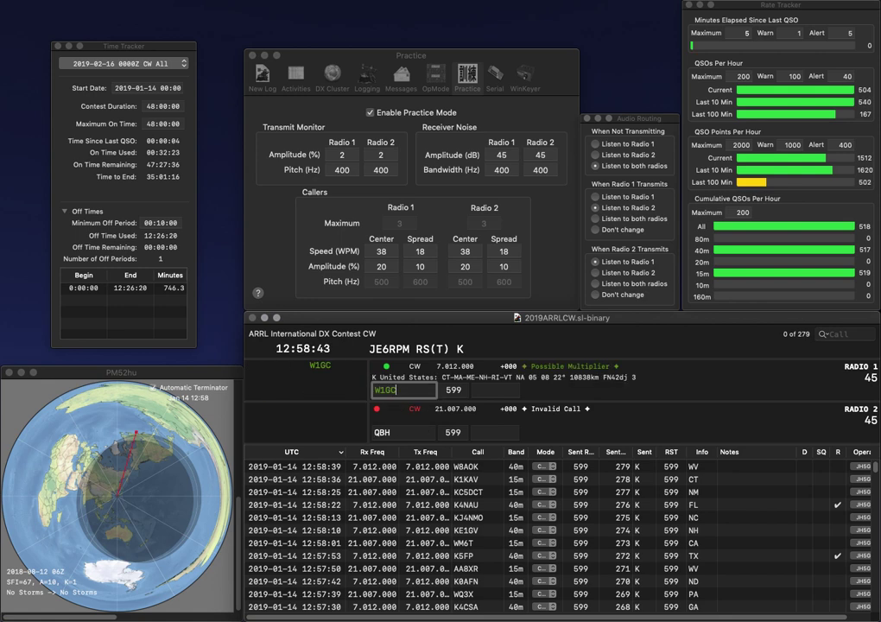
pyautogui.press('Return')
pyautogui.write('N4')
pyautogui.press('Left')
pyautogui.press('BackSpace')
pyautogui.write('D')
pyautogui.press('Return')
pyautogui.write('ME')
pyautogui.press('Return')
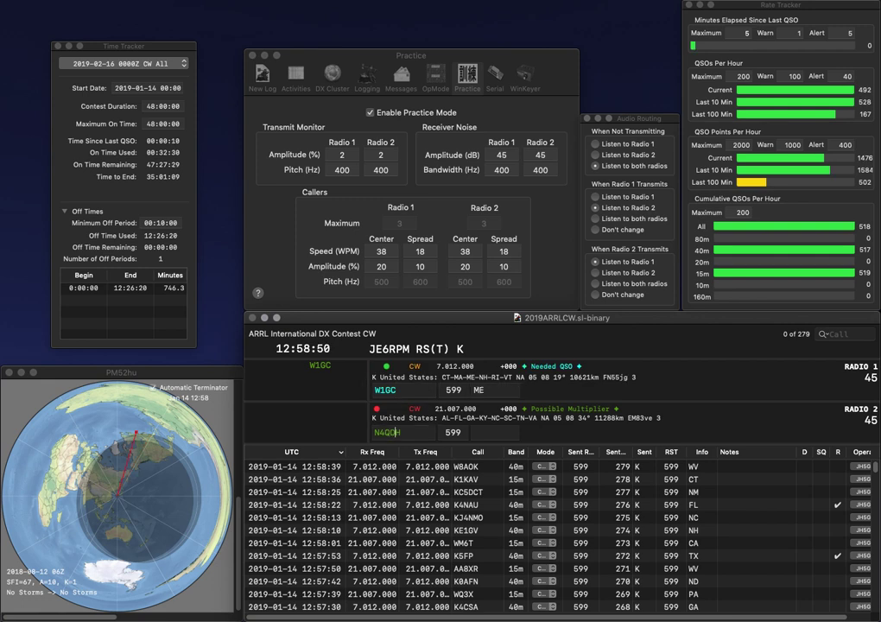
pyautogui.press('Right')
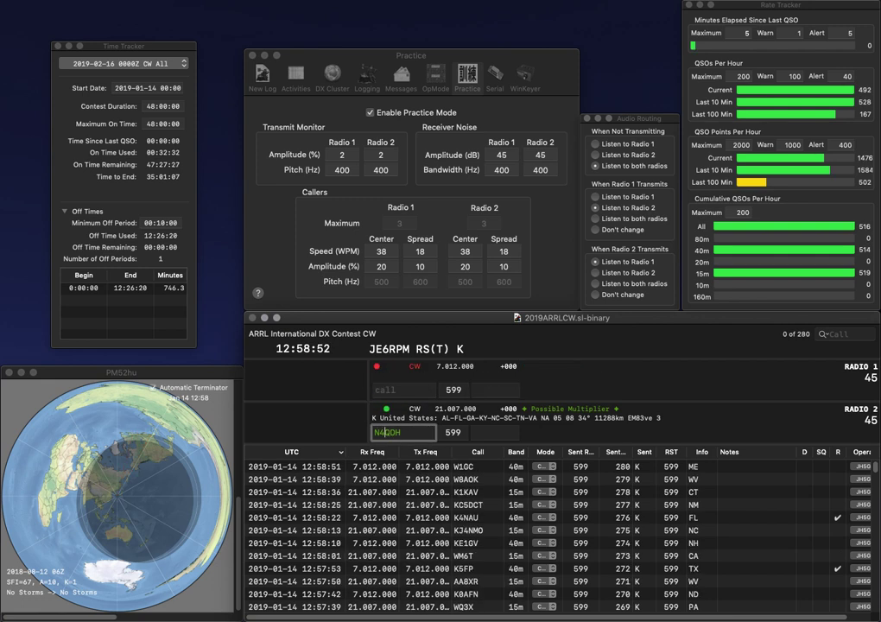
pyautogui.press('Right')
pyautogui.press('Right')
pyautogui.press('Right')
pyautogui.press('BackSpace')
pyautogui.write('B')
pyautogui.press('BackSpace')
pyautogui.write('S')
pyautogui.press('Return')
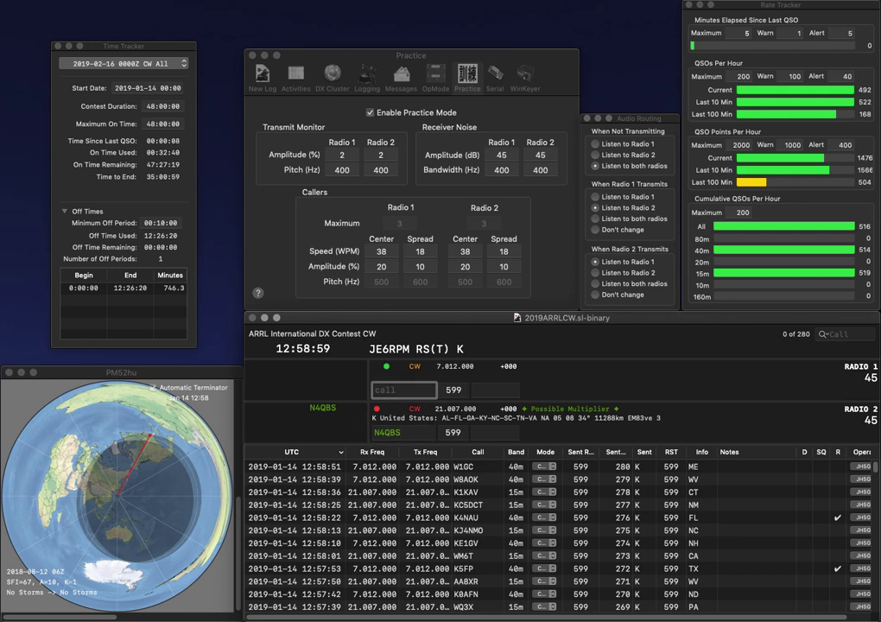
pyautogui.press('space')
pyautogui.write('VA')
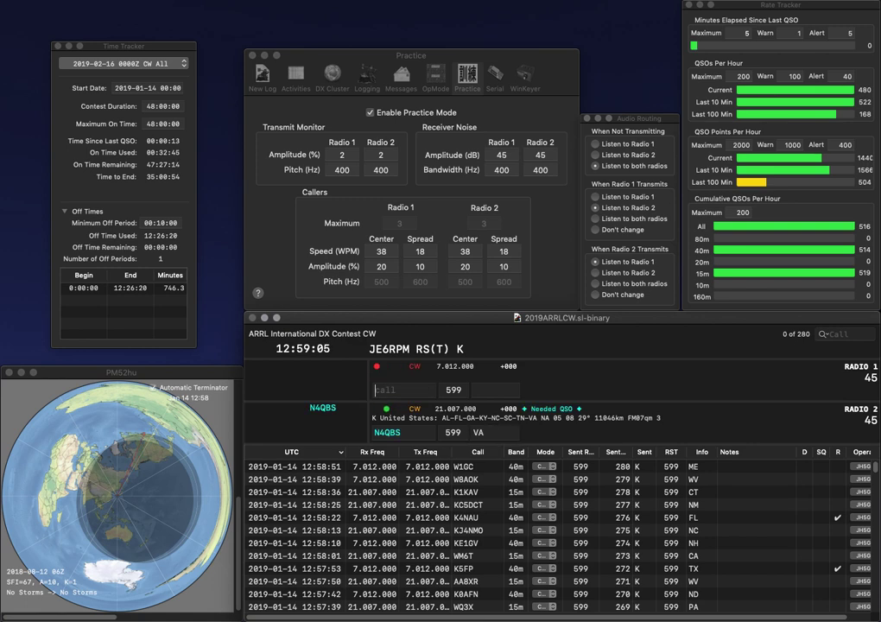
pyautogui.press('Return')
pyautogui.write('K1')
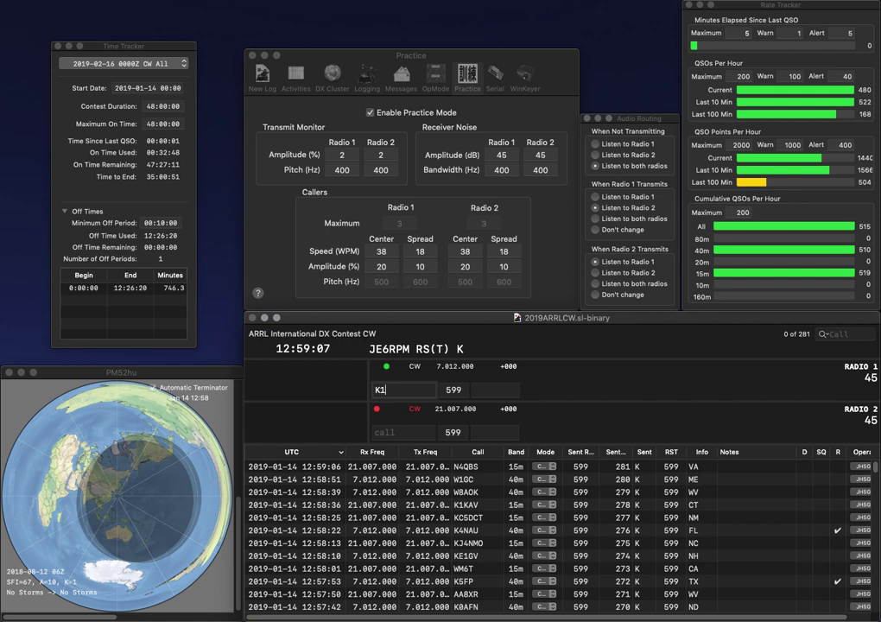
pyautogui.write('MHGZ')
pyautogui.press('Return')
# Enter the partial call EKT on Radio 2, and log K1MHZ on Radio 1 with exchange VT.
pyautogui.write('EKT')
pyautogui.click(402, 390)
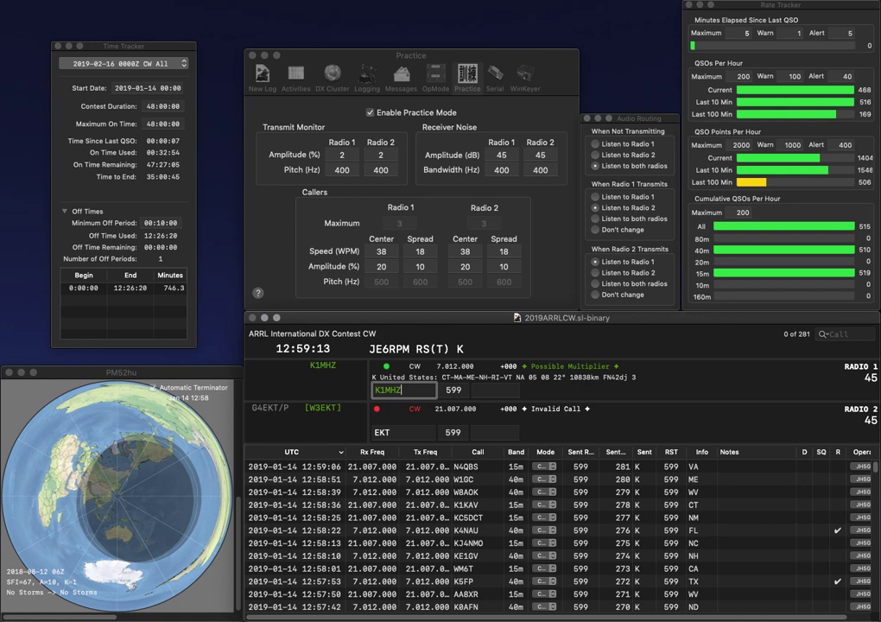
pyautogui.write('VT')
pyautogui.press('Return')
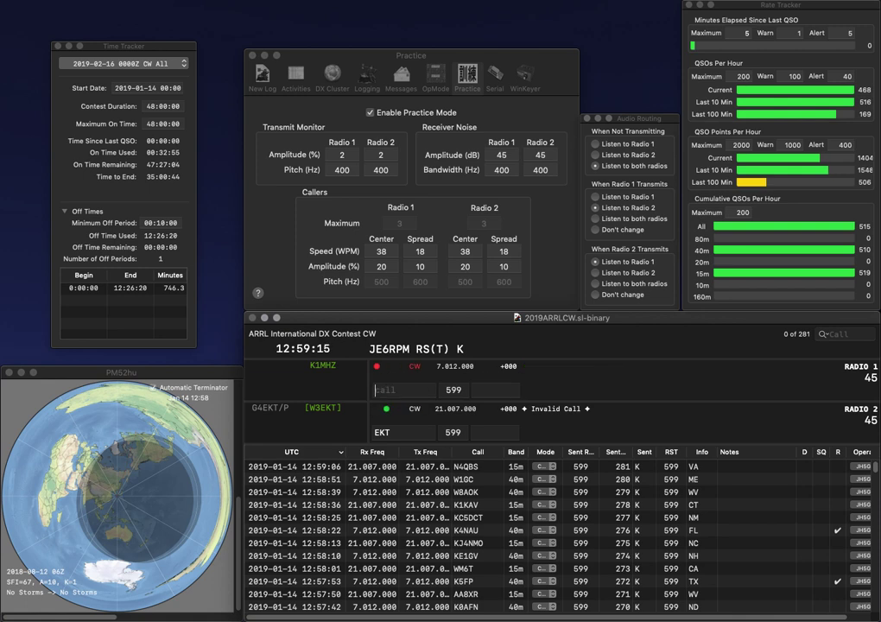
# Complete the call on Radio 2 as W3EKT and send it, and send the partial call NX on Radio 1.
pyautogui.write('W3')
pyautogui.press('Return')
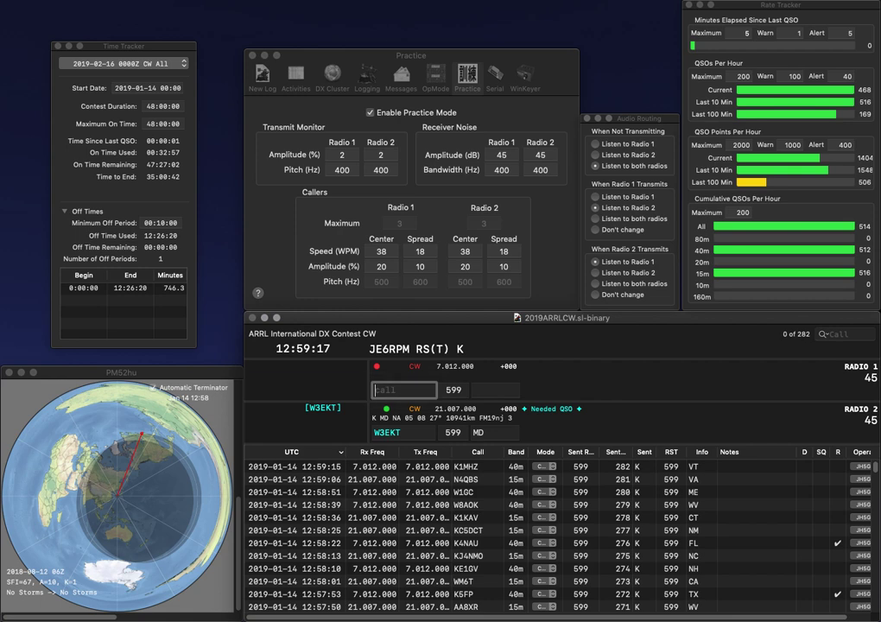
pyautogui.write('NS')
pyautogui.press('BackSpace')
pyautogui.write('X')
pyautogui.press('Return')
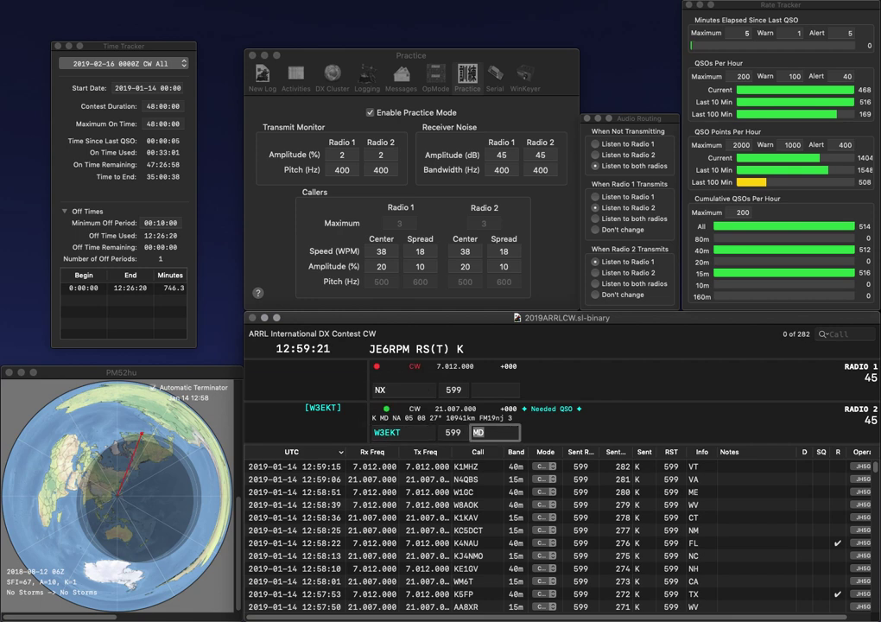
pyautogui.press('Return')
pyautogui.press('Left')
pyautogui.write('4AD')
pyautogui.press('Return')
pyautogui.write('WQ3U')
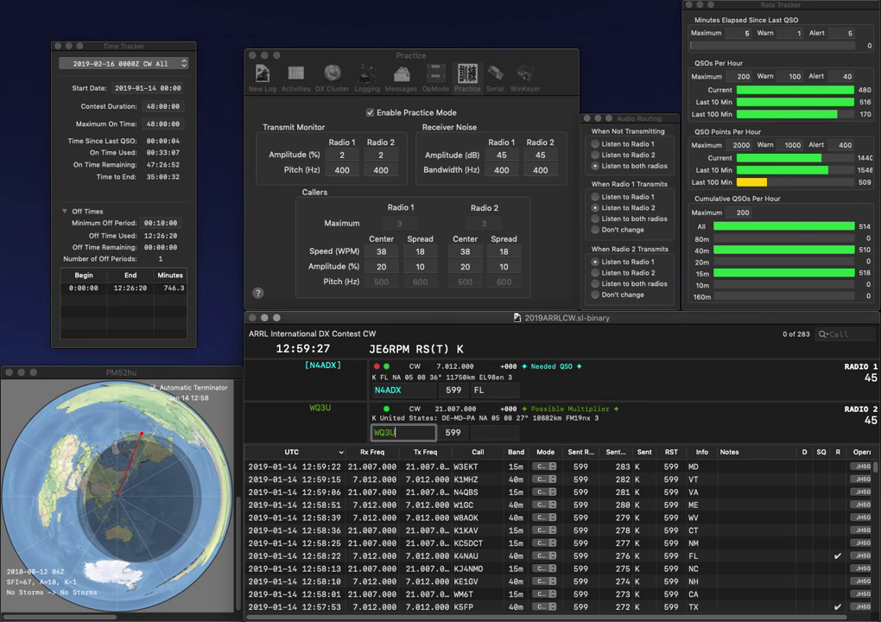
pyautogui.press('Return')
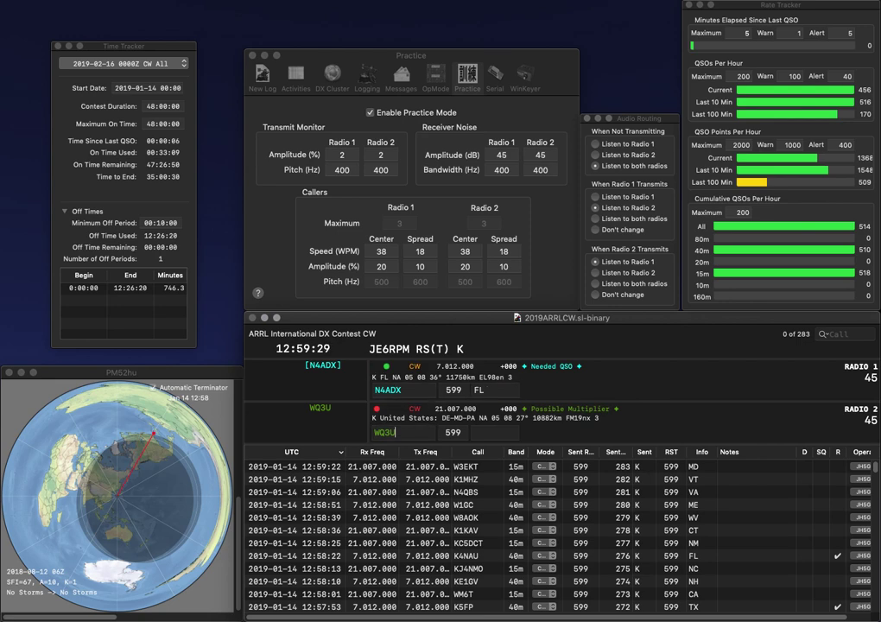
pyautogui.press('Return')
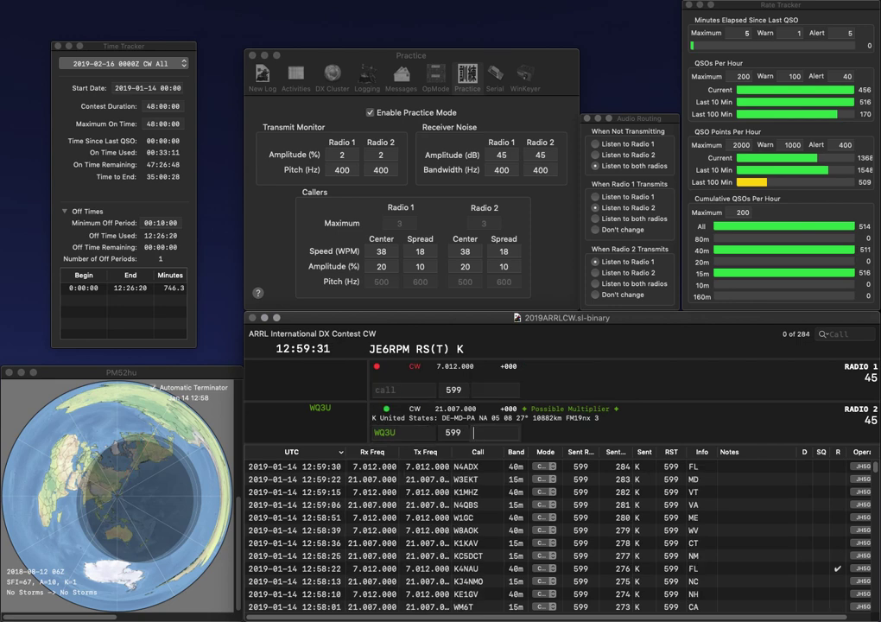
pyautogui.press('Return')
pyautogui.write('KM')
pyautogui.press('Return')
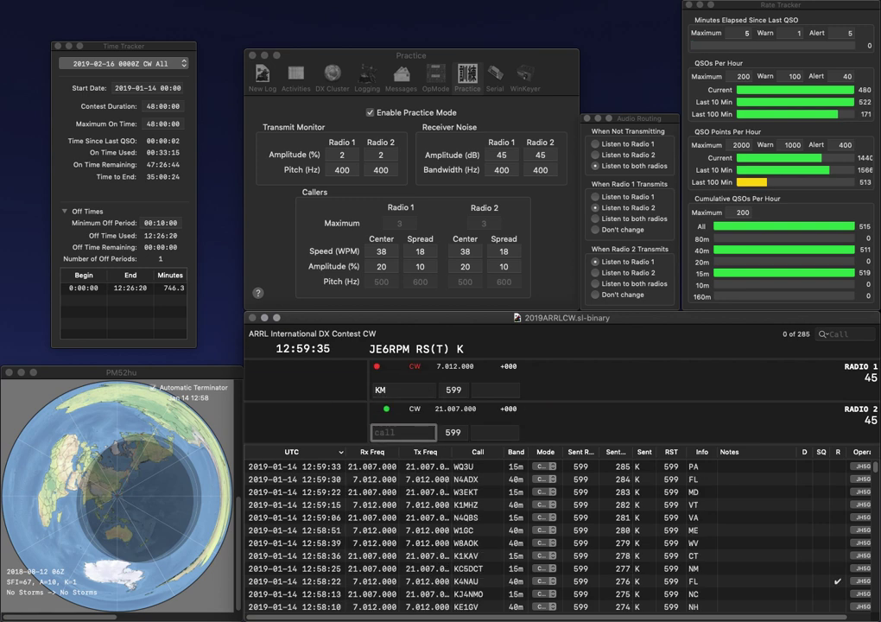
pyautogui.write('VE3SCN')
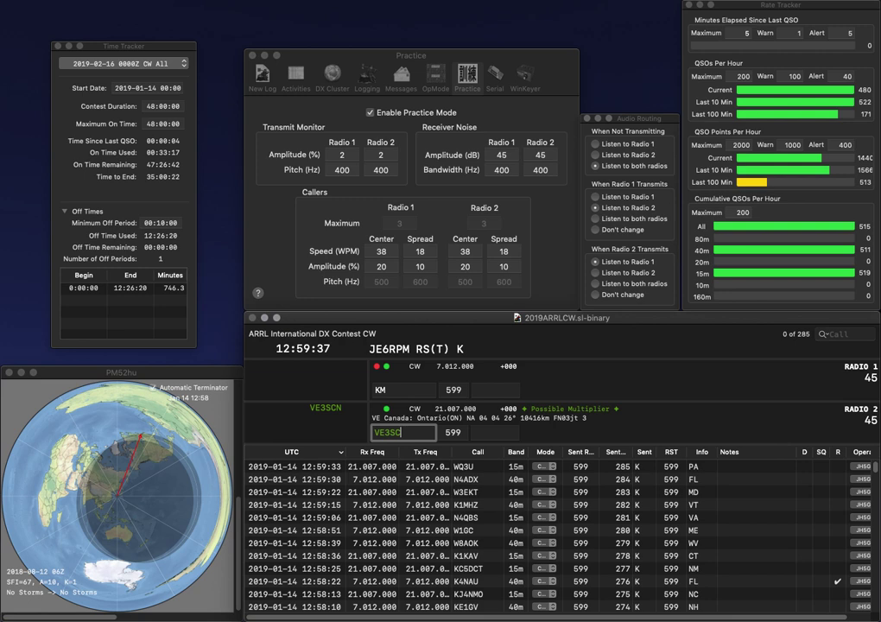
pyautogui.press('Return')
pyautogui.write('5LF')
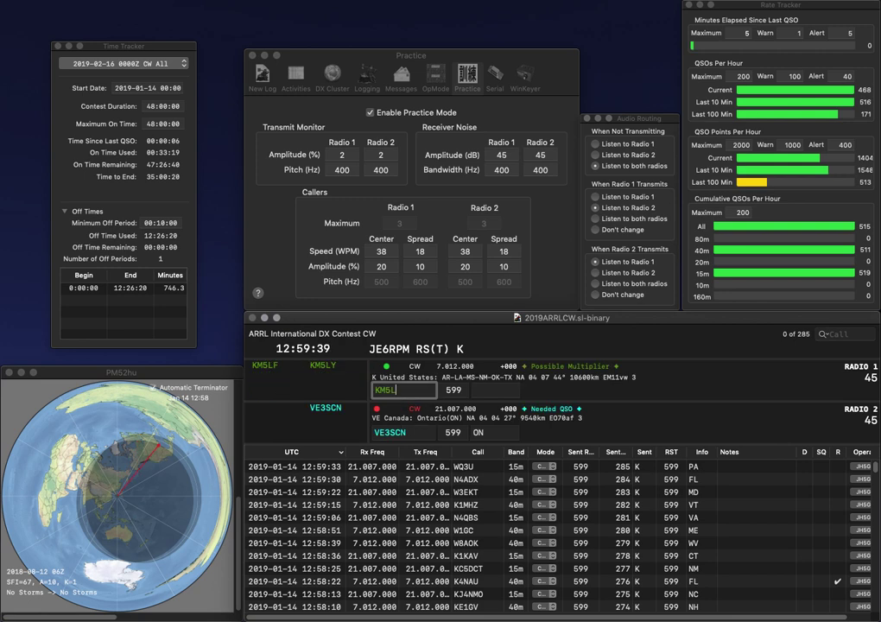
pyautogui.press('Return')
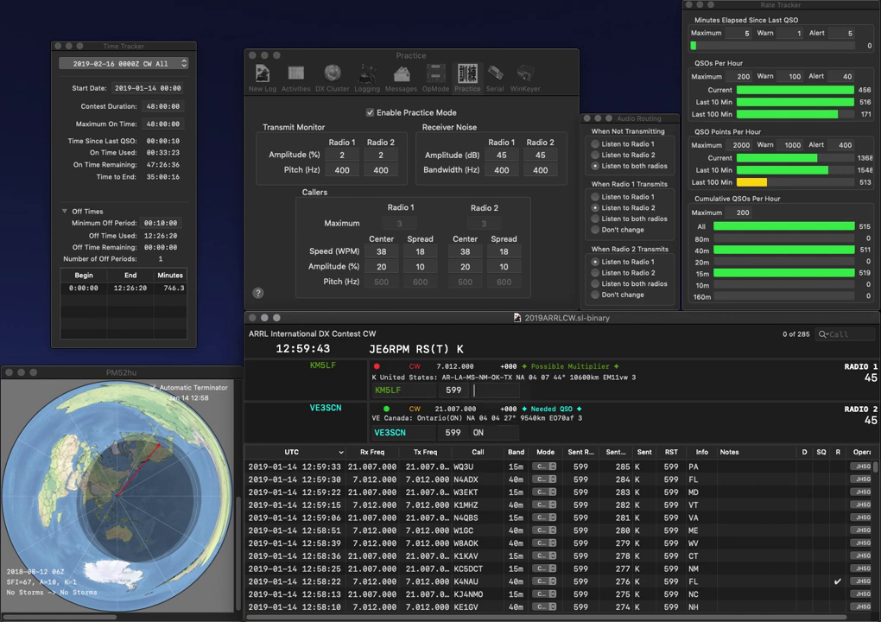
pyautogui.press('Return')
pyautogui.write('MS')
pyautogui.press('Return')
pyautogui.write('N8BRO')
pyautogui.press('Return')
pyautogui.write('2XYZ')
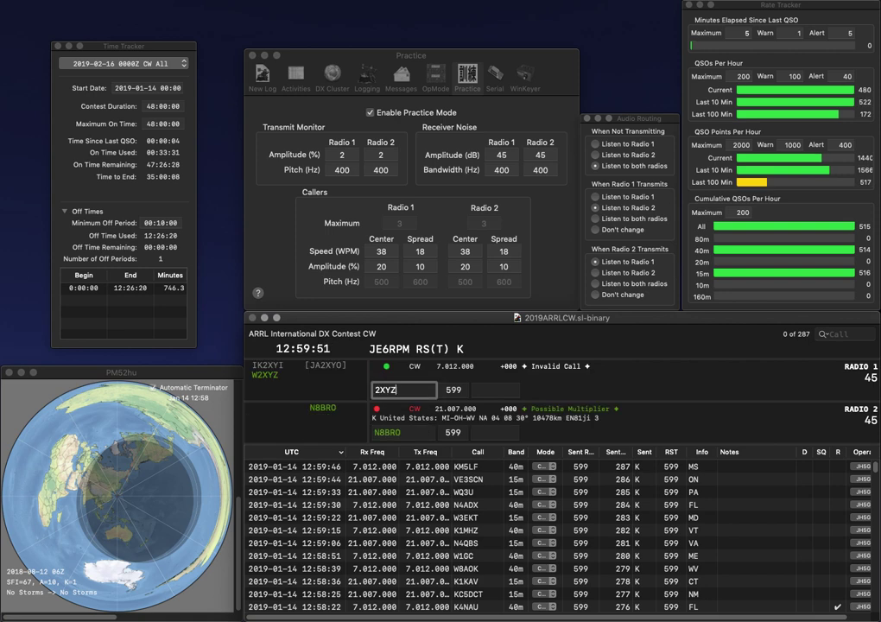
pyautogui.press('Home')
pyautogui.write('W')
pyautogui.press('Return')
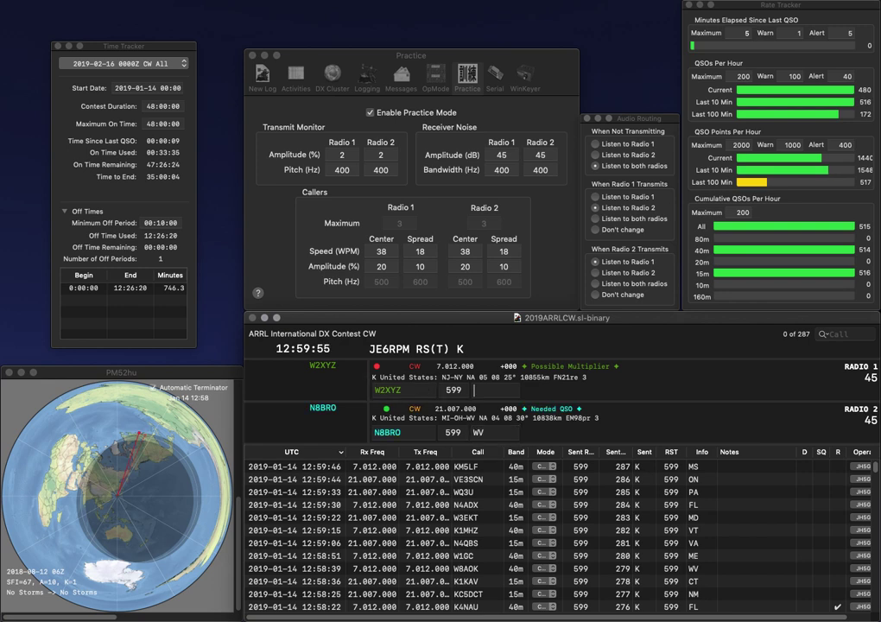
pyautogui.press('Return')
pyautogui.write('NJ')
pyautogui.press('Return')
pyautogui.write('N')
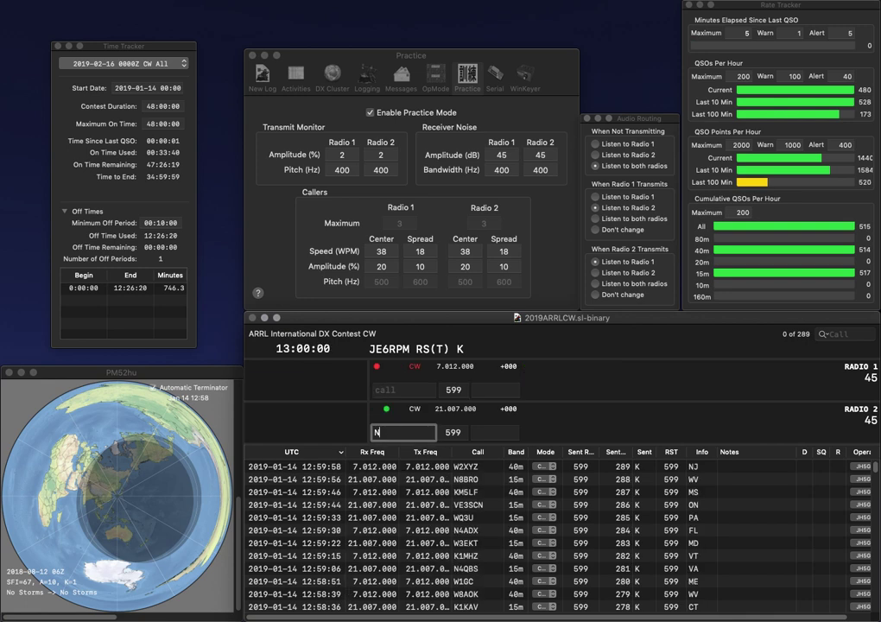
pyautogui.write('7KDT')
pyautogui.press('Return')
pyautogui.write('N')
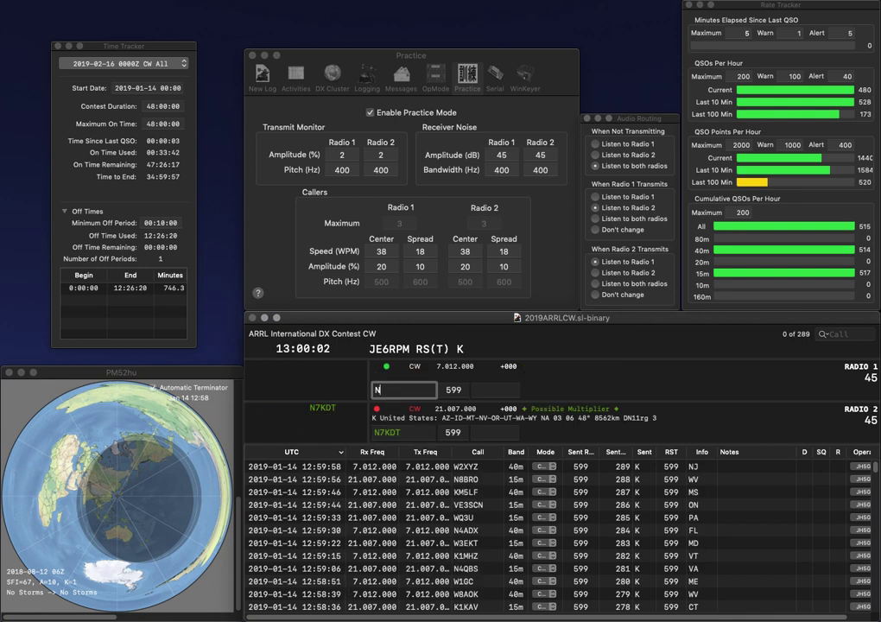
pyautogui.write('KW')
pyautogui.press('Return')
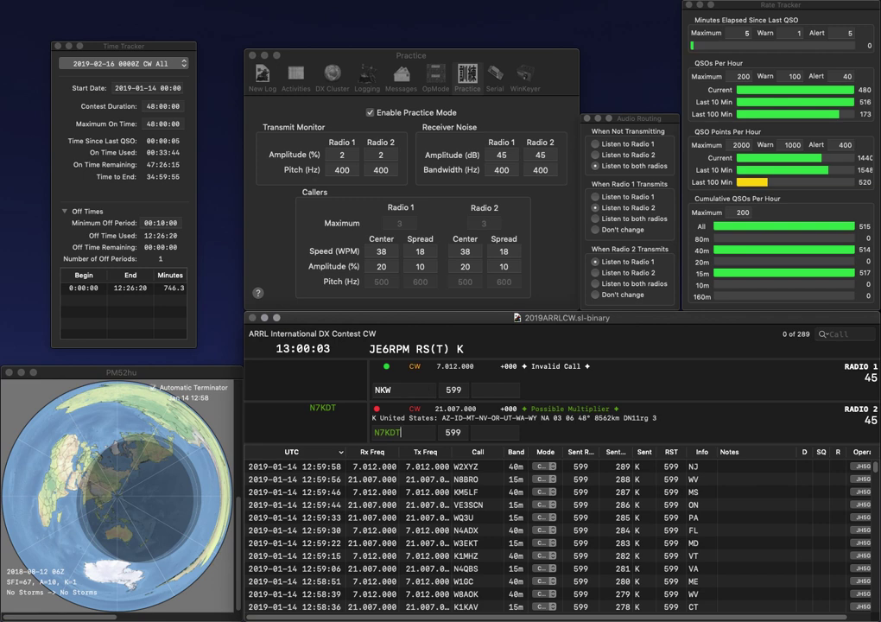
pyautogui.press('space')
pyautogui.write('AZ')
pyautogui.press('Return')
pyautogui.press('Left')
pyautogui.press('Right')
pyautogui.write('5E')
pyautogui.press('Return')
# Send the partial call N4 on Radio 2, and log N5EKW on Radio 1 with exchange OK.
pyautogui.write('N5EK')
pyautogui.press('BackSpace')
pyautogui.press('BackSpace')
pyautogui.write('4')
pyautogui.press('Return')
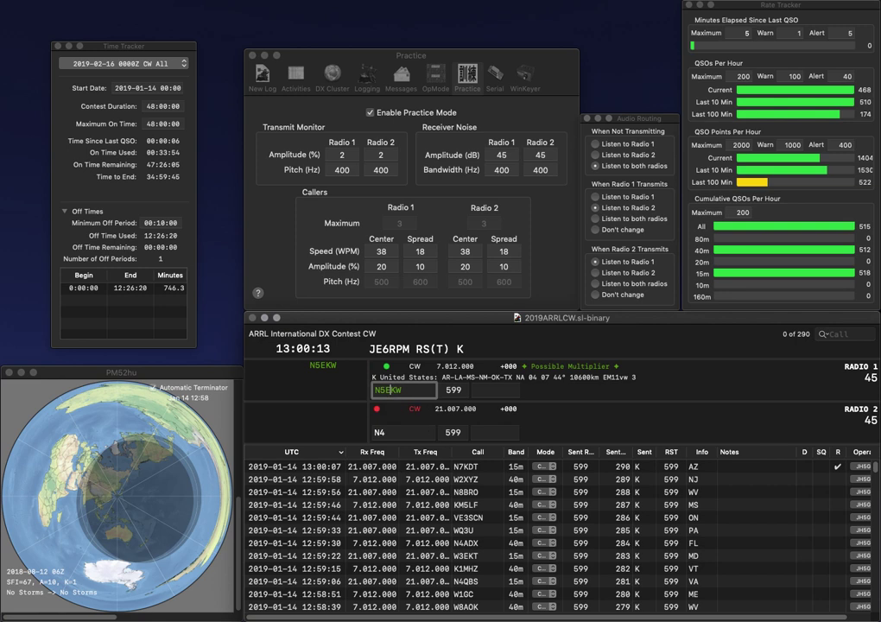
pyautogui.press('space')
pyautogui.write('OK')
pyautogui.press('Return')
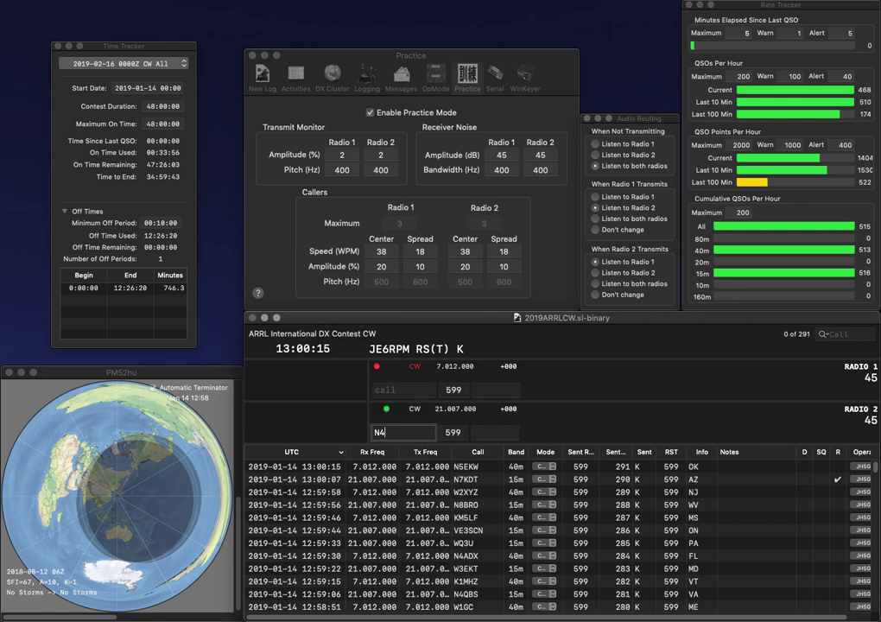
pyautogui.write('KSP')
pyautogui.press('Return')
pyautogui.write('KD')
pyautogui.press('Return')
pyautogui.press('BackSpace')
pyautogui.press('BackSpace')
pyautogui.write('H')
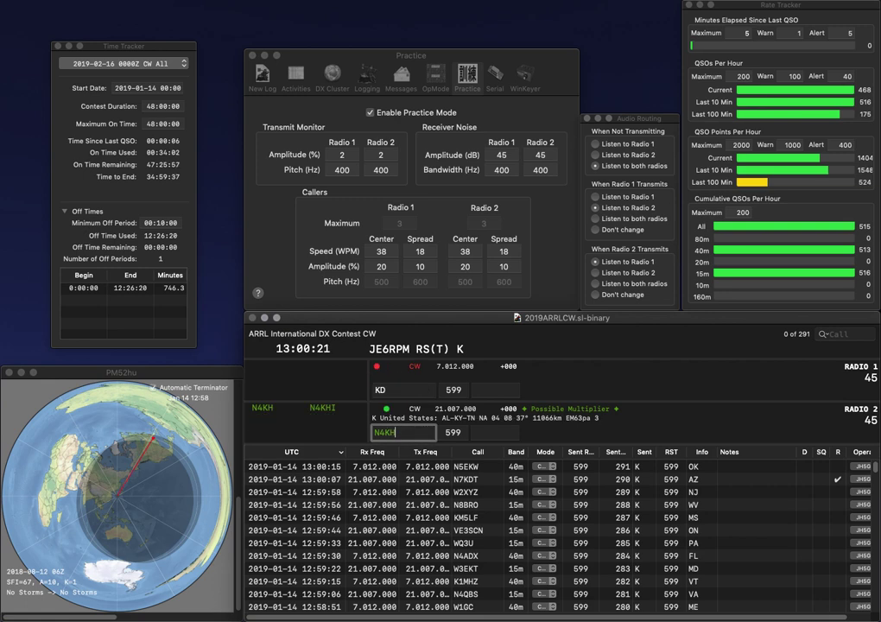
pyautogui.press('BackSpace')
pyautogui.write('SP')
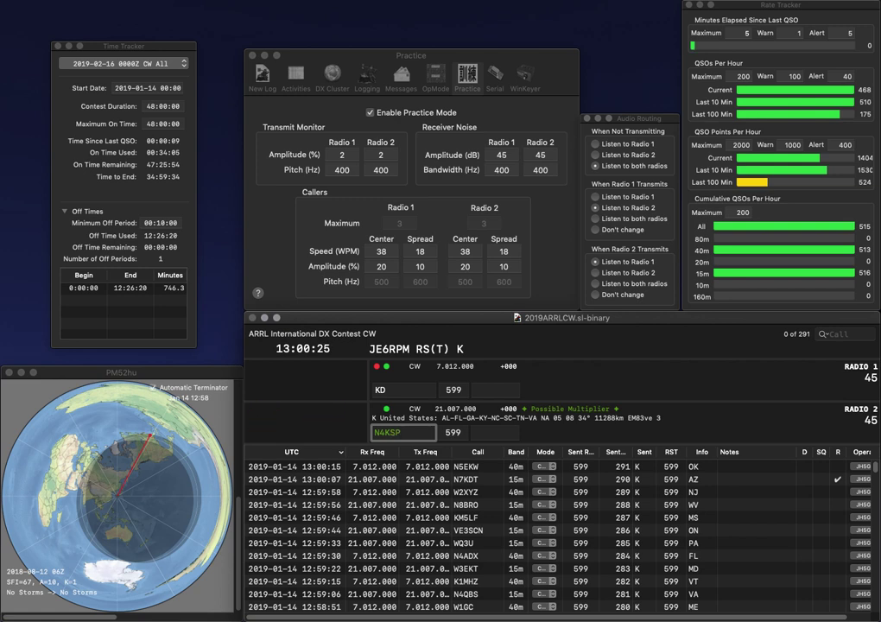
pyautogui.press('Return')
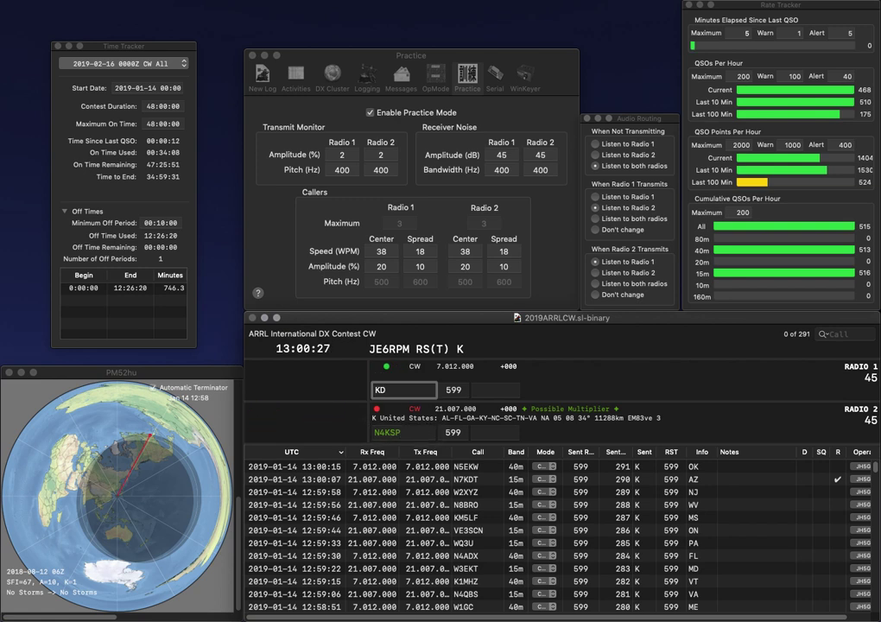
pyautogui.write('6LR')
pyautogui.press('Return')
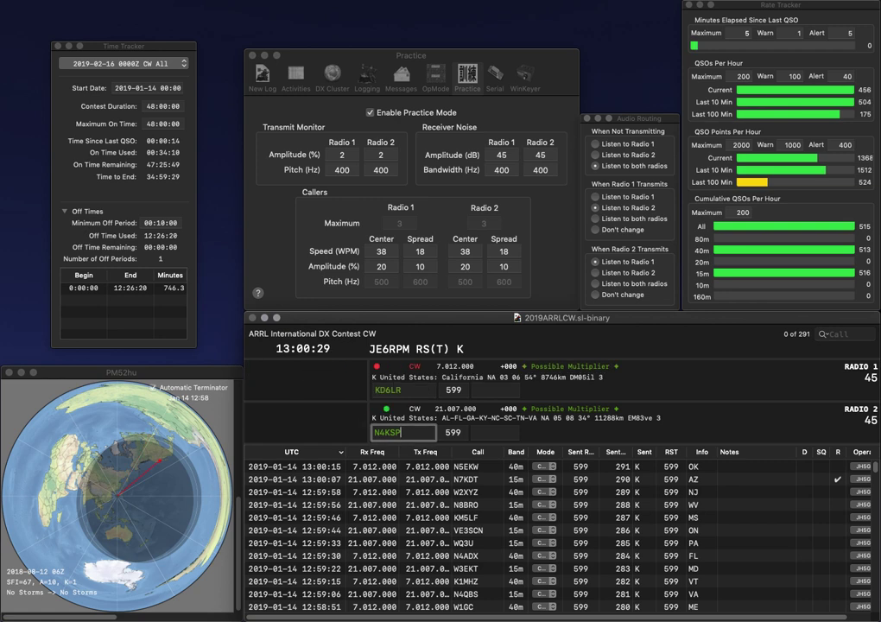
# Replace the call on Radio 2 with the partial call K4K and send it.
pyautogui.press('BackSpace')
pyautogui.press('BackSpace')
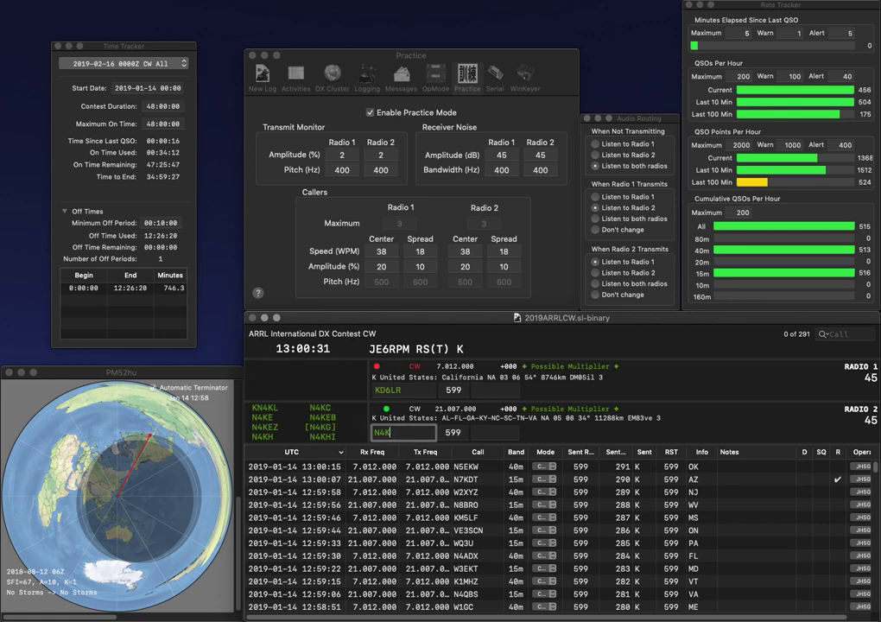
pyautogui.press('BackSpace')
pyautogui.press('BackSpace')
pyautogui.press('BackSpace')
pyautogui.write('K4K')
pyautogui.press('Return')
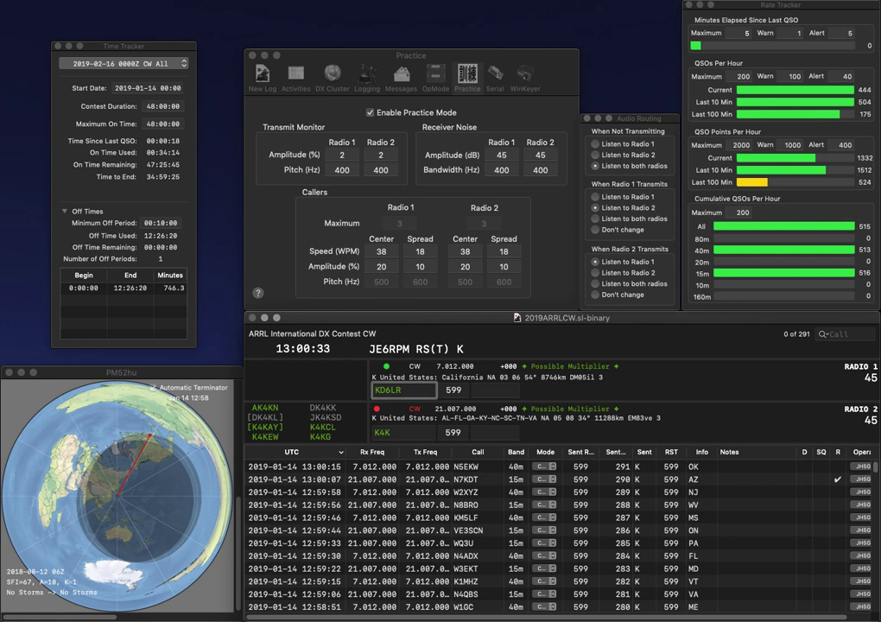
pyautogui.write('H')
pyautogui.press('Return')
pyautogui.write('SP')
pyautogui.press('Return')
pyautogui.press('Delete')
pyautogui.press('BackSpace')
pyautogui.write('VE')
pyautogui.press('space')
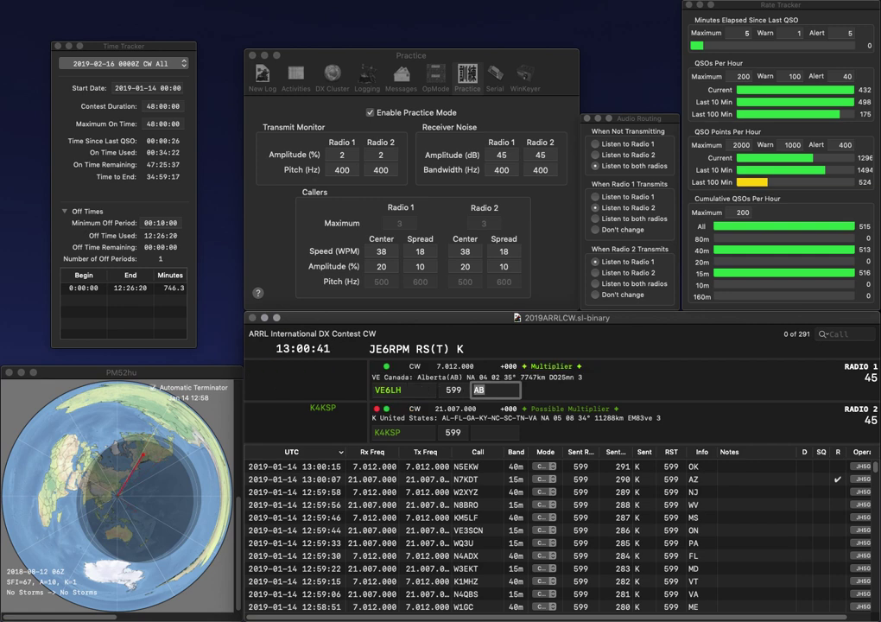
pyautogui.press('Return')
pyautogui.write('FL')
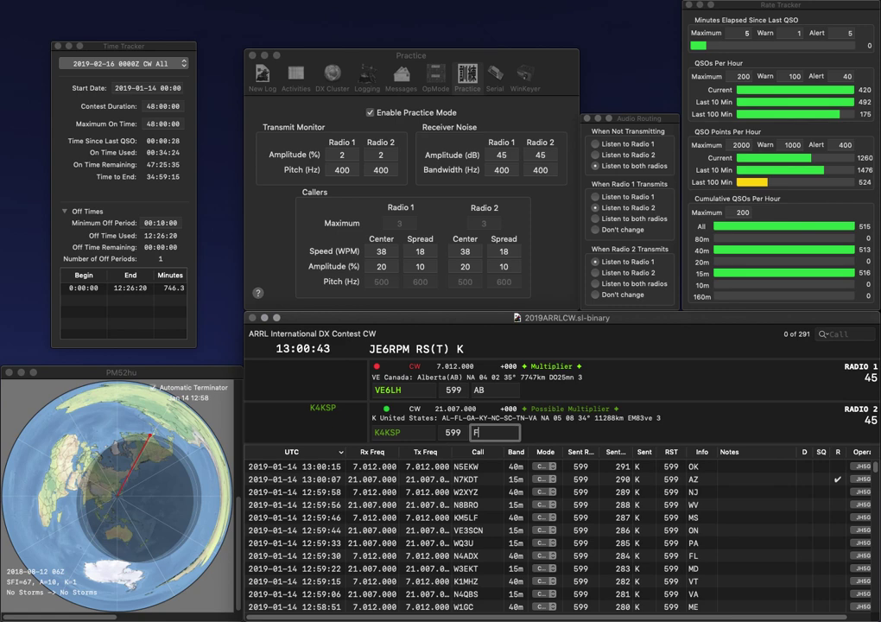
pyautogui.press('Return')
pyautogui.press('Return')
pyautogui.press('BackSpace')
pyautogui.write('S')
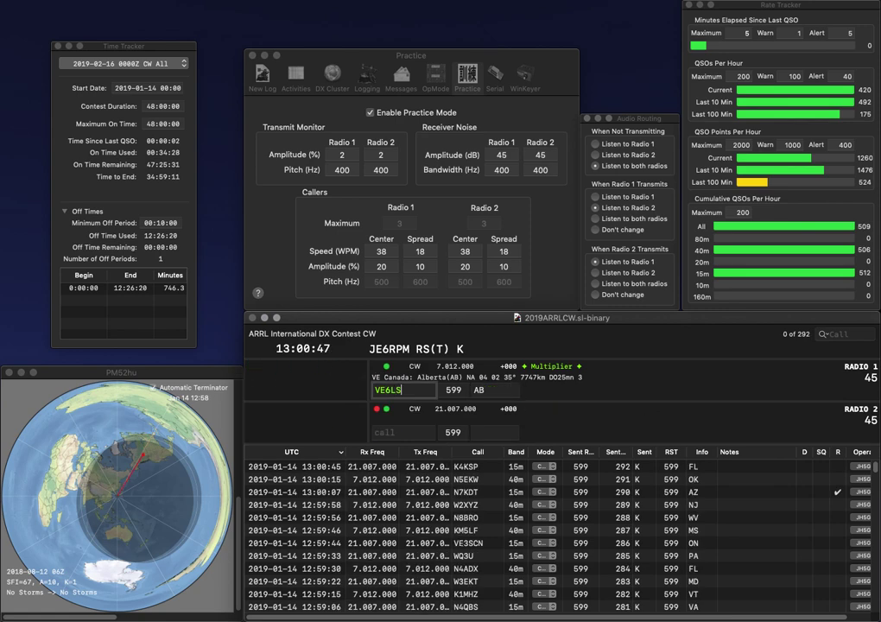
pyautogui.press('BackSpace')
pyautogui.press('BackSpace')
pyautogui.write('RH')
pyautogui.press('Return')
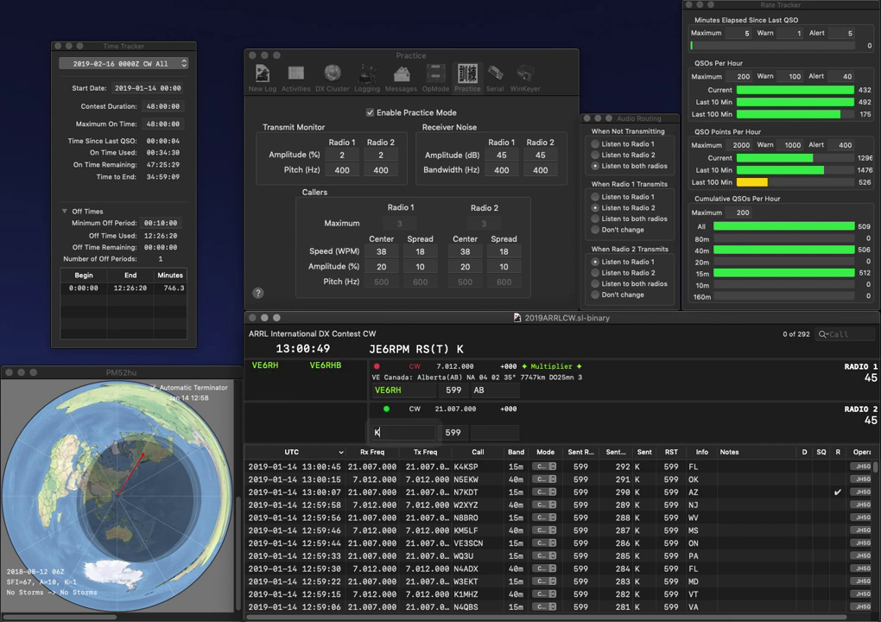
pyautogui.write('CR')
pyautogui.press('Return')
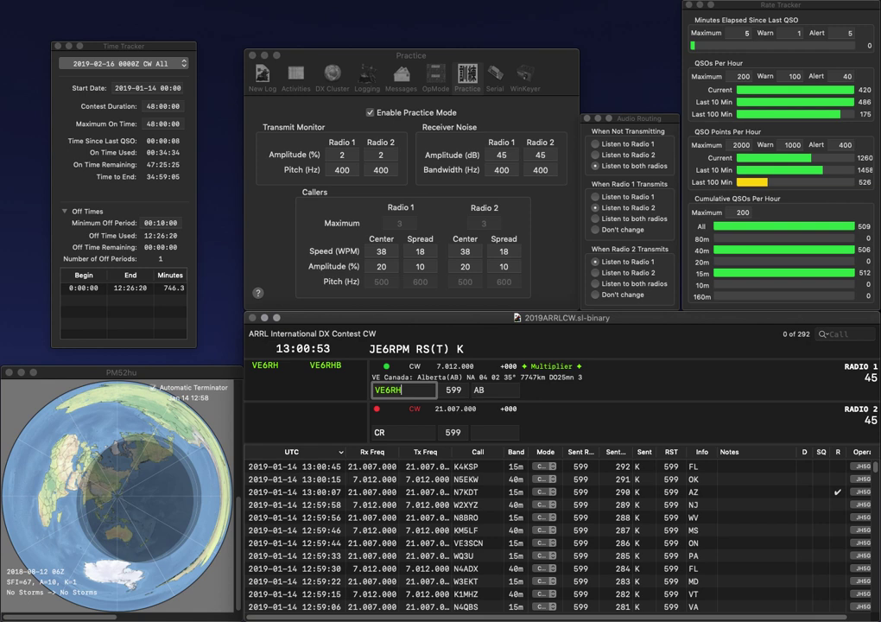
pyautogui.press('Return')
# Complete the call on Radio 2 as N5CR and send it.
pyautogui.write('K')
pyautogui.press('BackSpace')
pyautogui.write('N5')
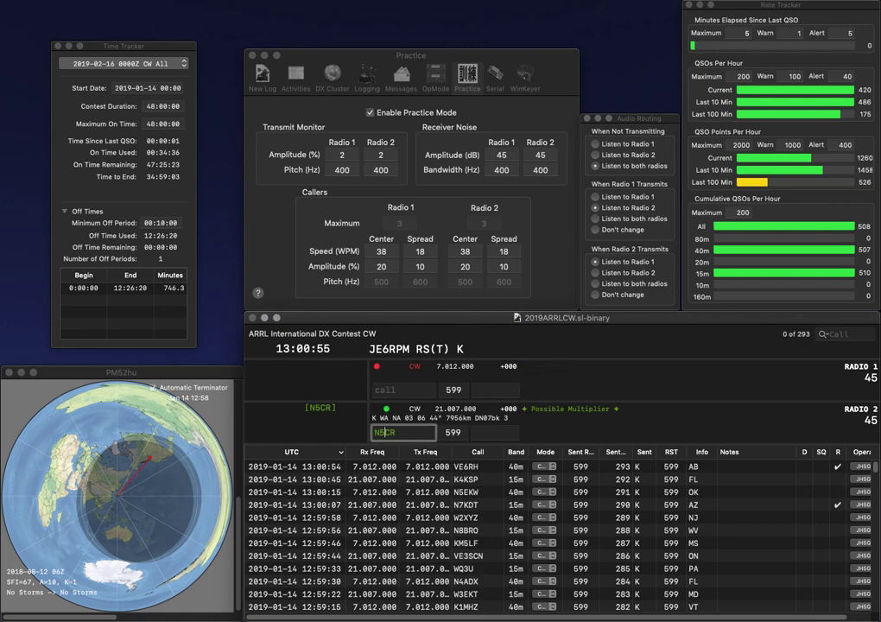
pyautogui.press('Return')
pyautogui.write('KB4KB')
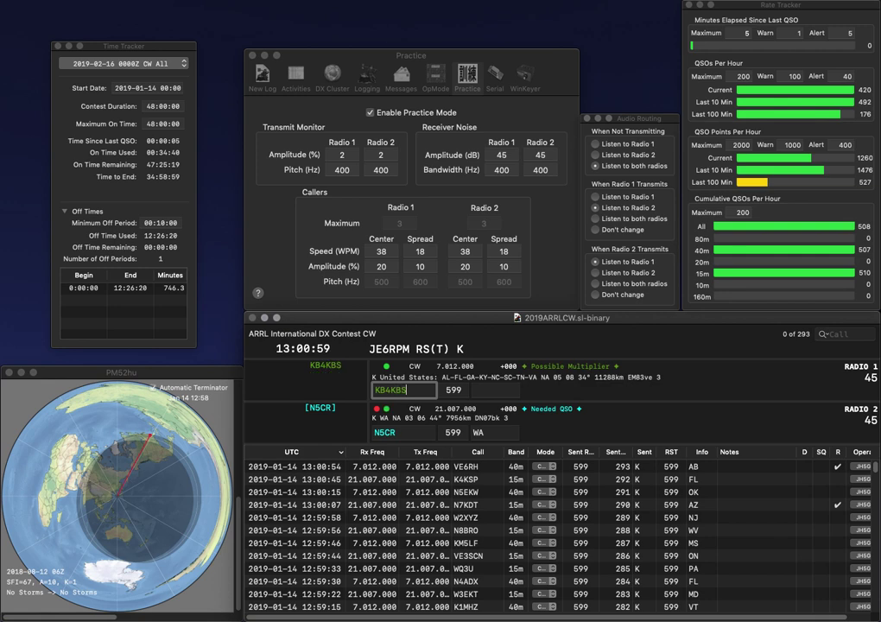
pyautogui.write('S')
pyautogui.press('Tab')
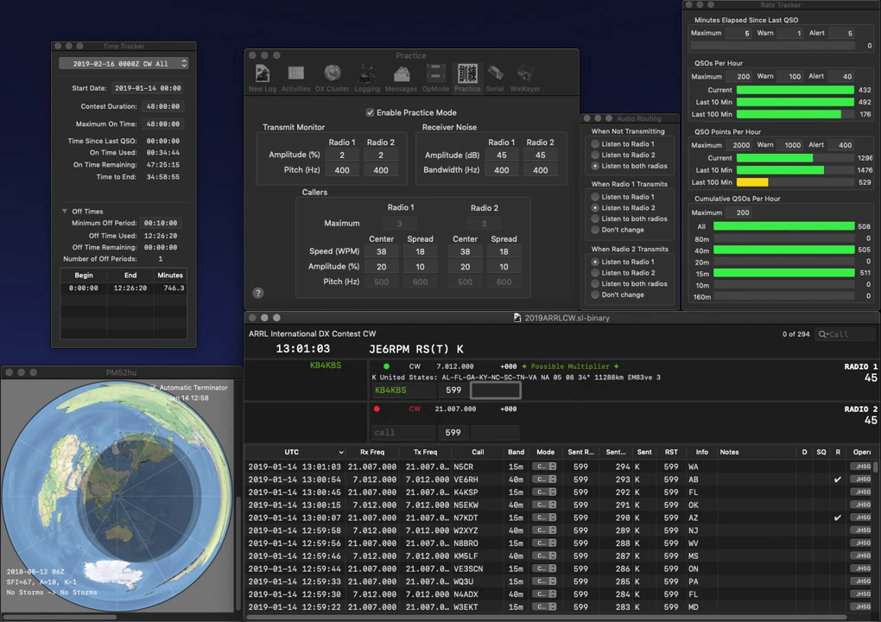
pyautogui.write('KY')
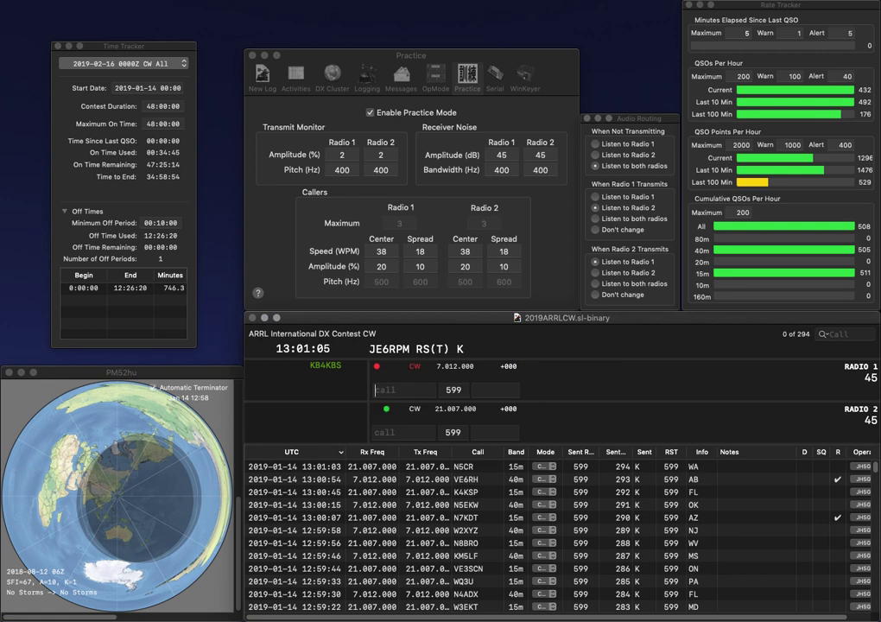
# Enter N2IIE on Radio 2 and send it, and send the call W5SX on Radio 1.
pyautogui.press('Return')
pyautogui.write('N2IIE')
pyautogui.press('Return')
pyautogui.write('W5')
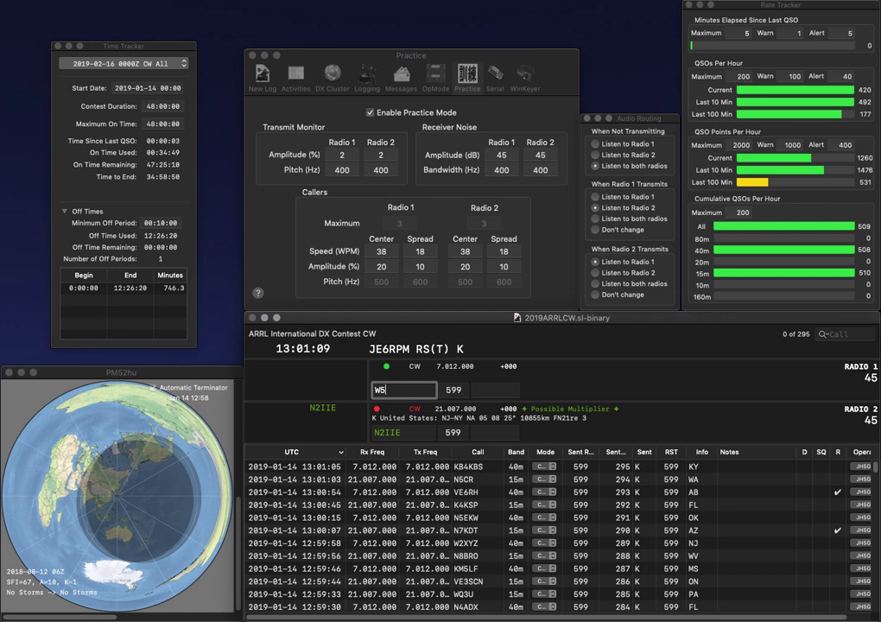
pyautogui.write('SX')
pyautogui.press('Return')
pyautogui.write('NJ')
pyautogui.press('Return')
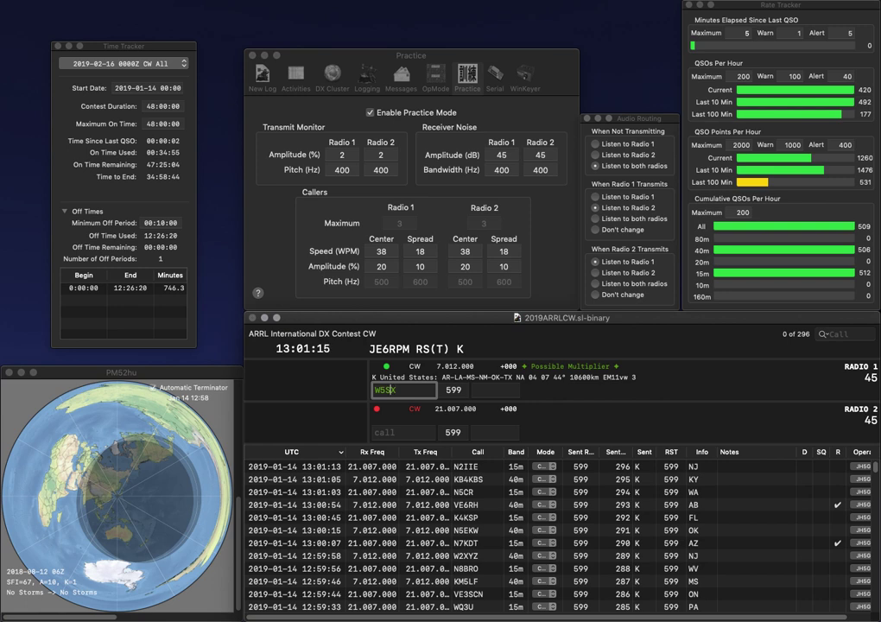
pyautogui.press('BackSpace')
pyautogui.write('HE')
pyautogui.press('Return')
# Enter KE7CTC on Radio 2 and send it, and log W5HEX on Radio 1 with exchange NM.
pyautogui.write('7')
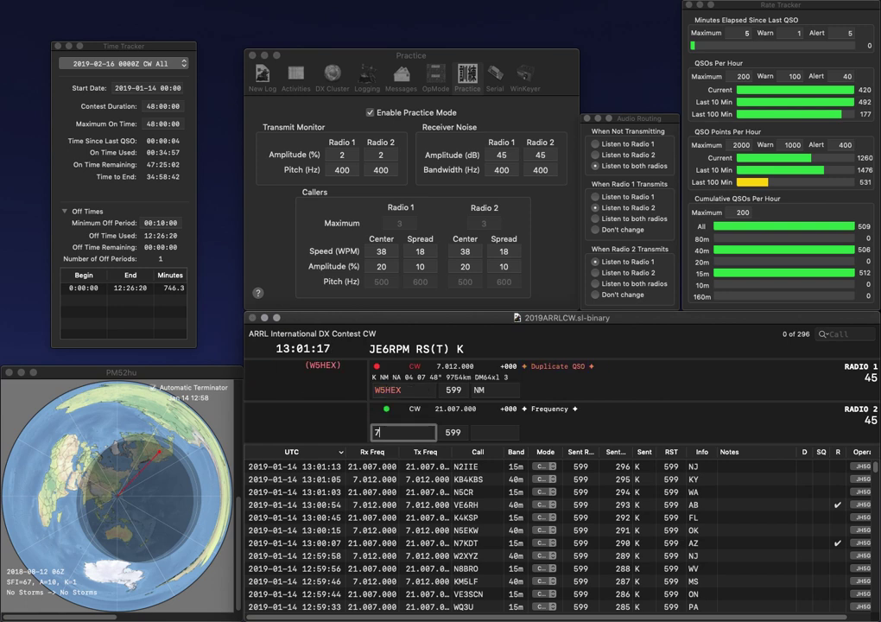
pyautogui.write('CTC')
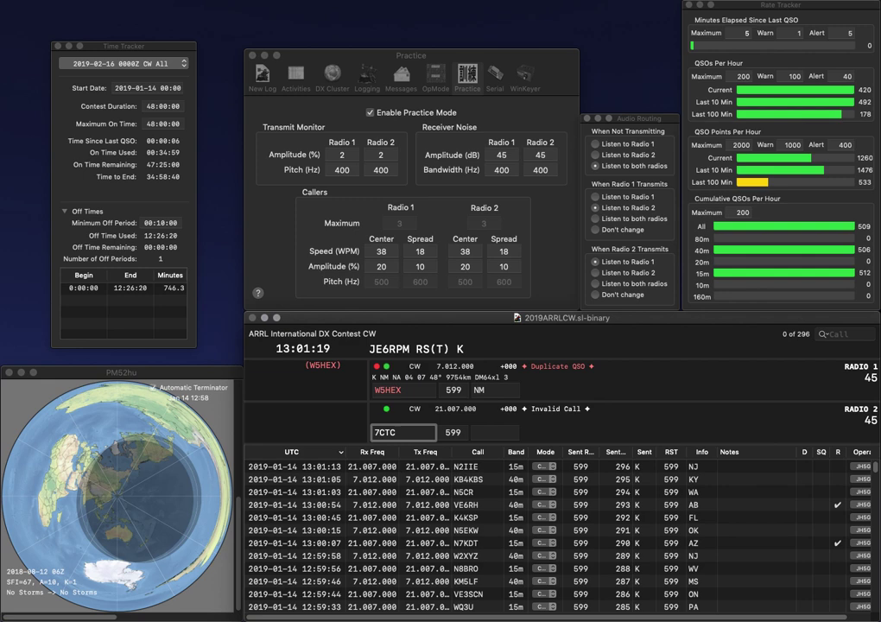
pyautogui.press('Home')
pyautogui.write('KE')
pyautogui.press('Return')
pyautogui.press('Return')
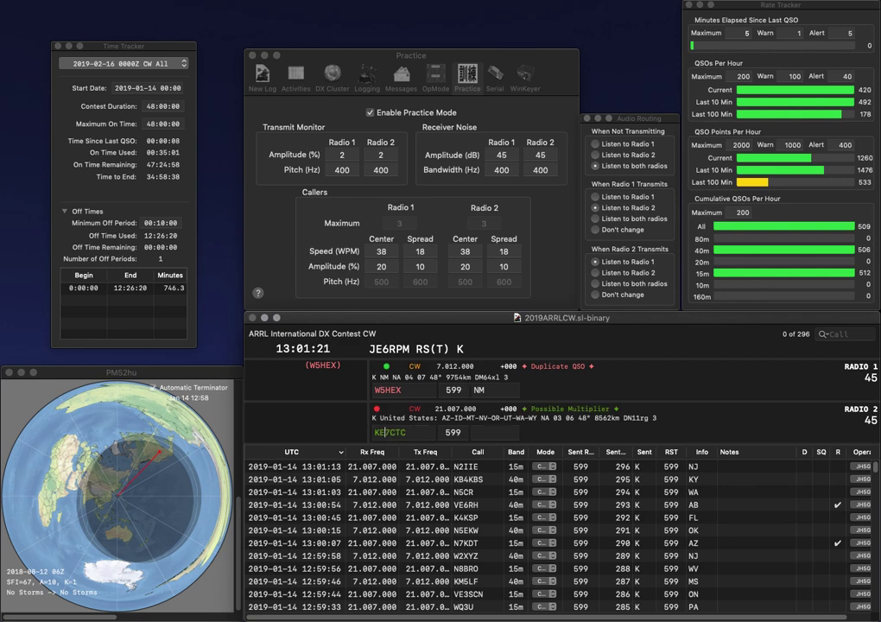
pyautogui.press('Return')
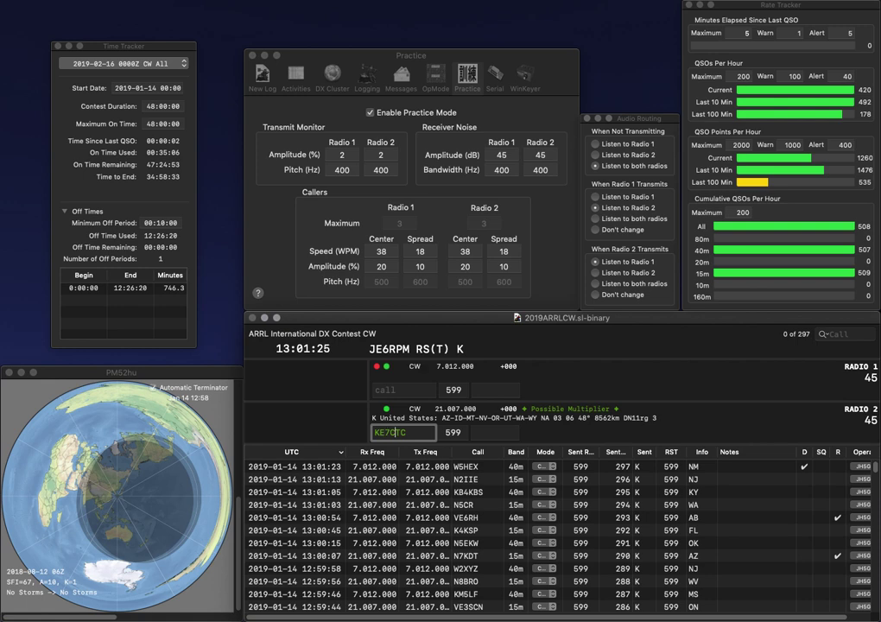
# Enter the partial call 3IX on Radio 1, and replace the call on Radio 2 with KE8CTC and send it.
pyautogui.write('3IX')
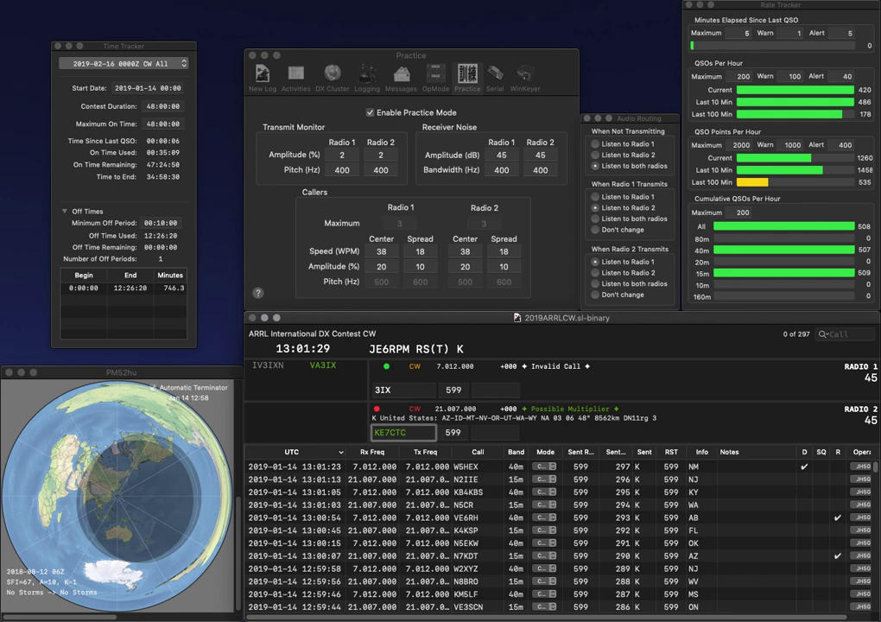
pyautogui.press('Escape')
pyautogui.write('KE8CT')
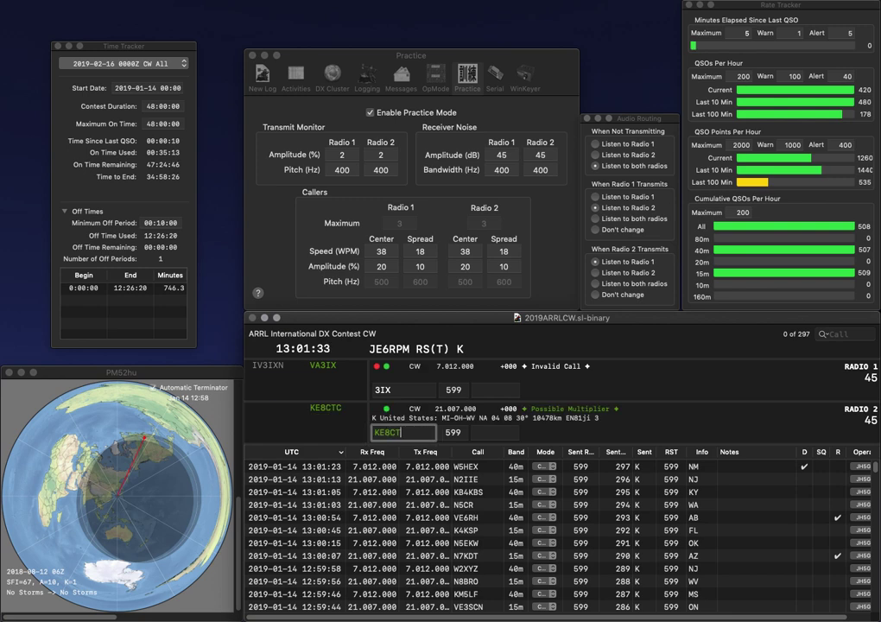
pyautogui.write('C')
pyautogui.press('Return')
pyautogui.write('VA')
pyautogui.press('Return')
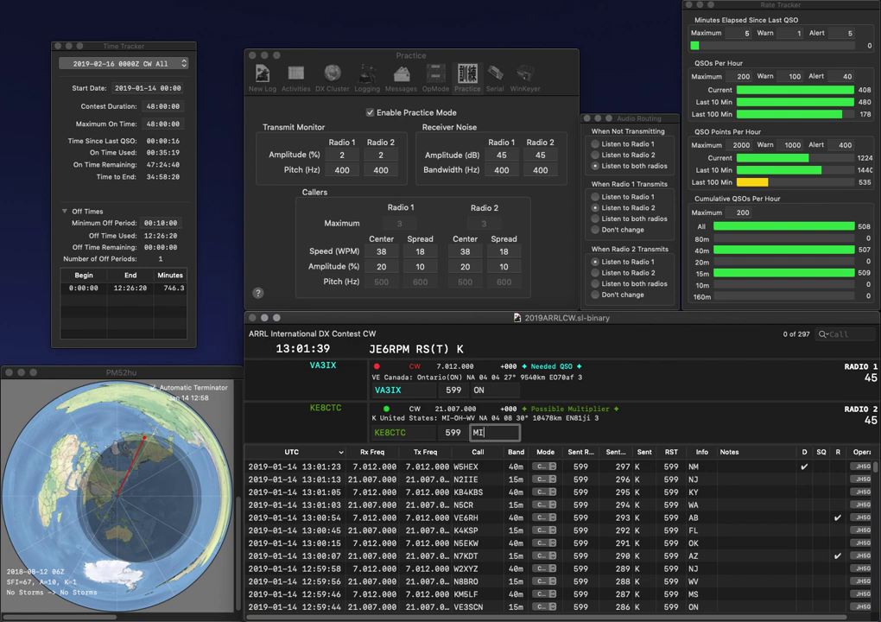
pyautogui.press('Return')
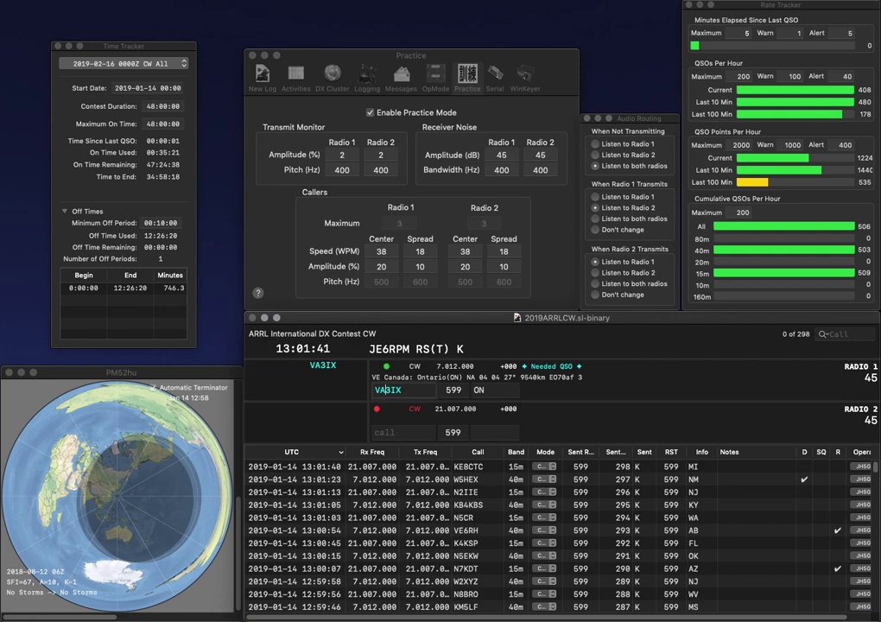
pyautogui.press('Return')
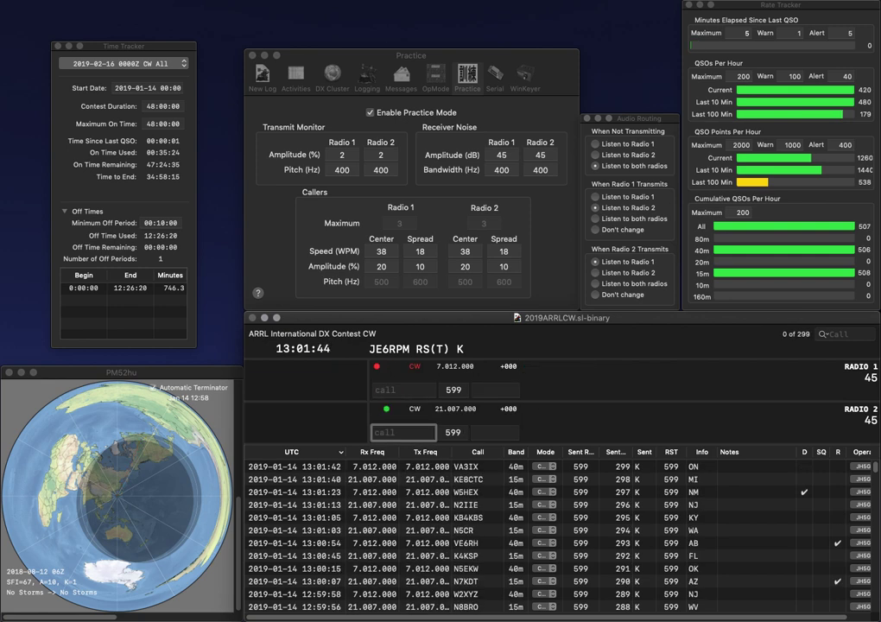
pyautogui.write('KTC')
pyautogui.press('Return')
pyautogui.write('NT7H')
pyautogui.press('Return')
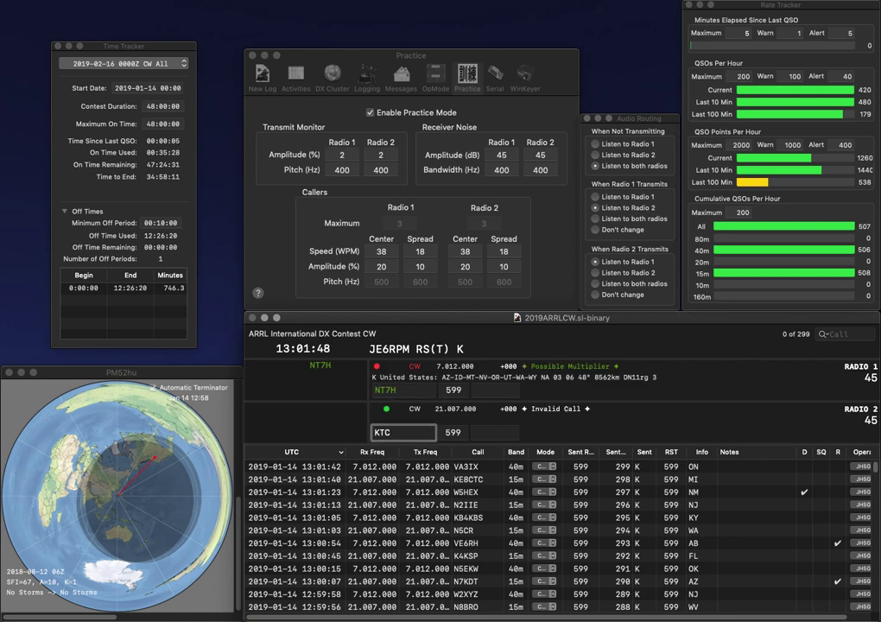
pyautogui.press('Right')
pyautogui.write('F4')
pyautogui.press('Return')
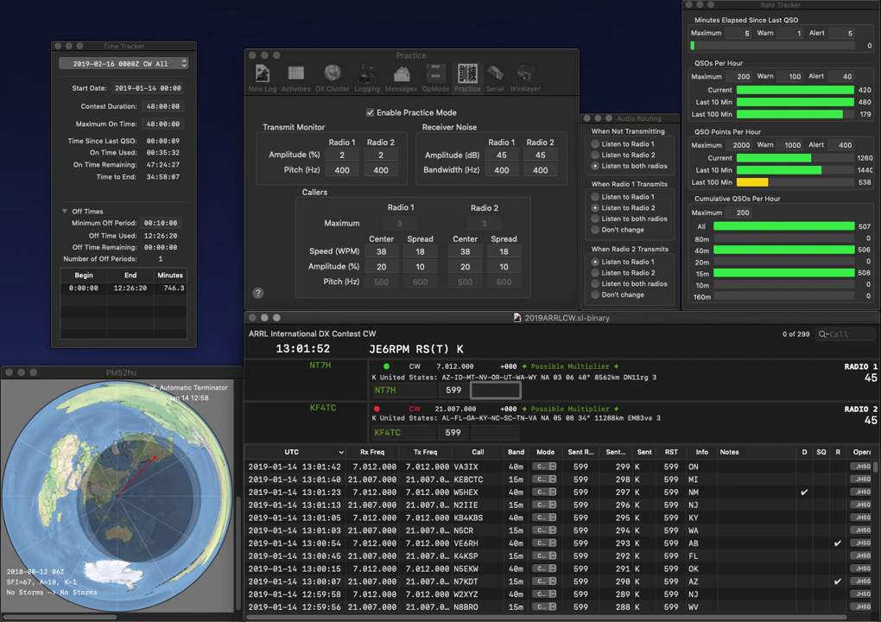
pyautogui.write('MT')
pyautogui.press('Return')
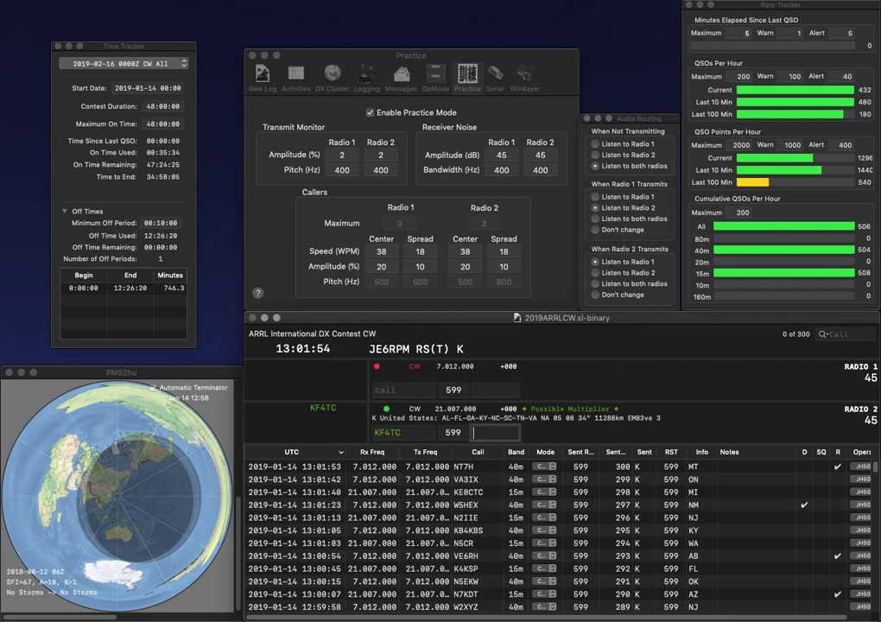
pyautogui.write('NC')
pyautogui.press('Return')
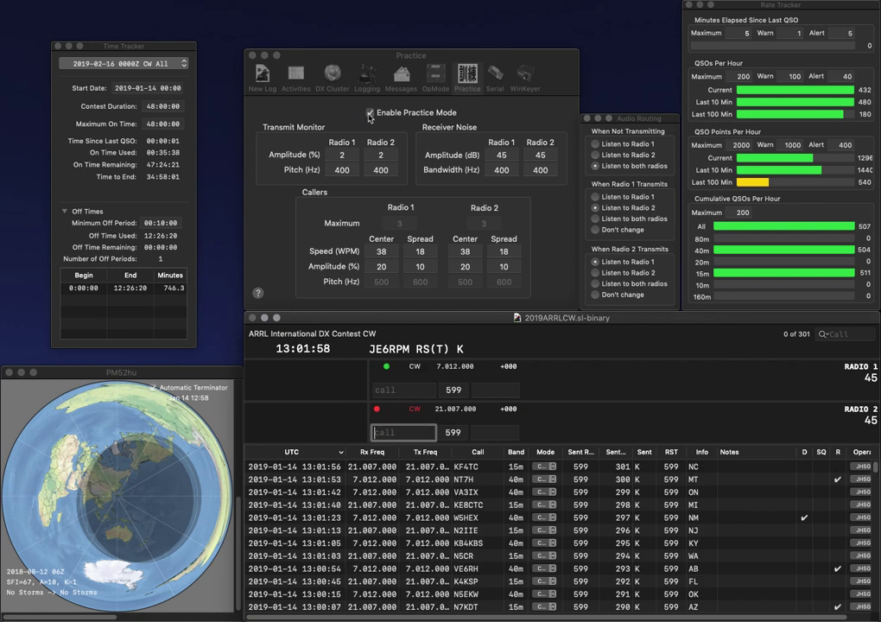